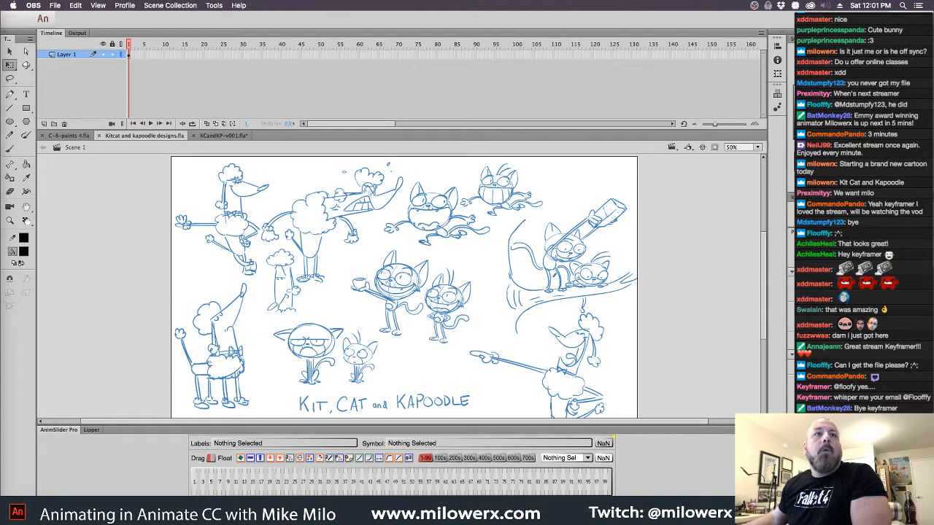
Bring up the C-8-paints 4.fla document, zoom out to 50% and clip the content outside the stage
key(super+Tab)
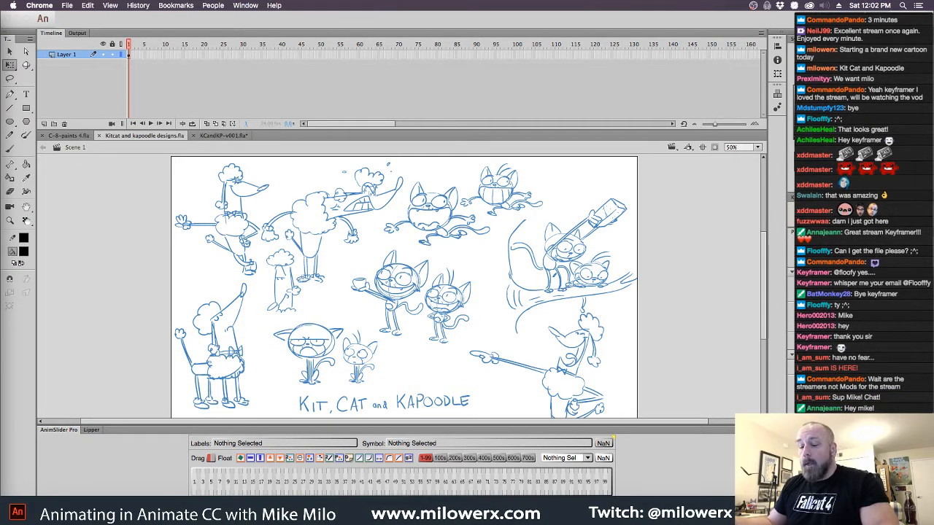
click(76, 145)
click(71, 136)
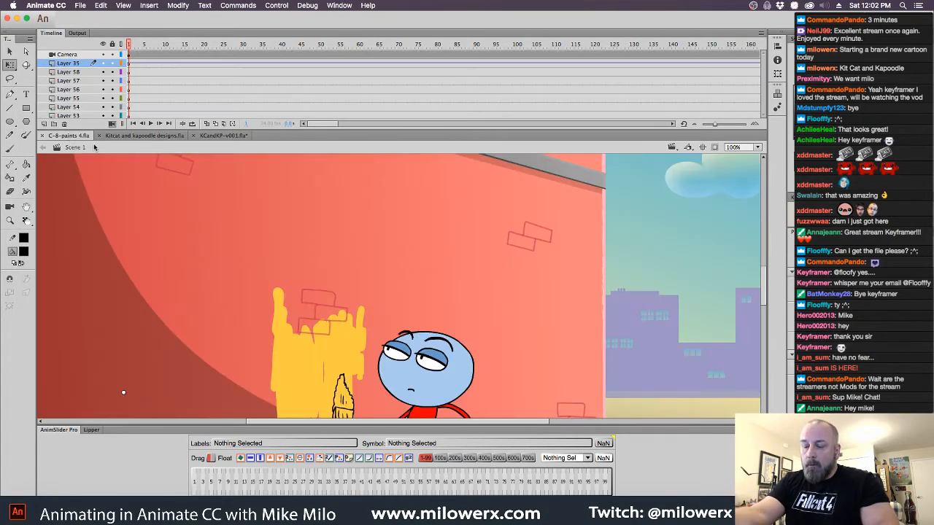
alt+super+click(647, 255)
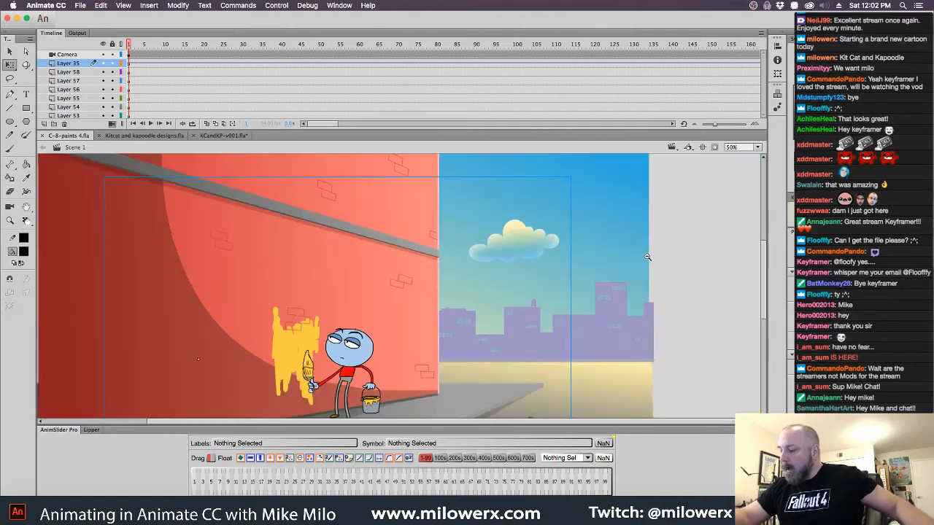
click(714, 147)
drag(645, 282, 712, 264)
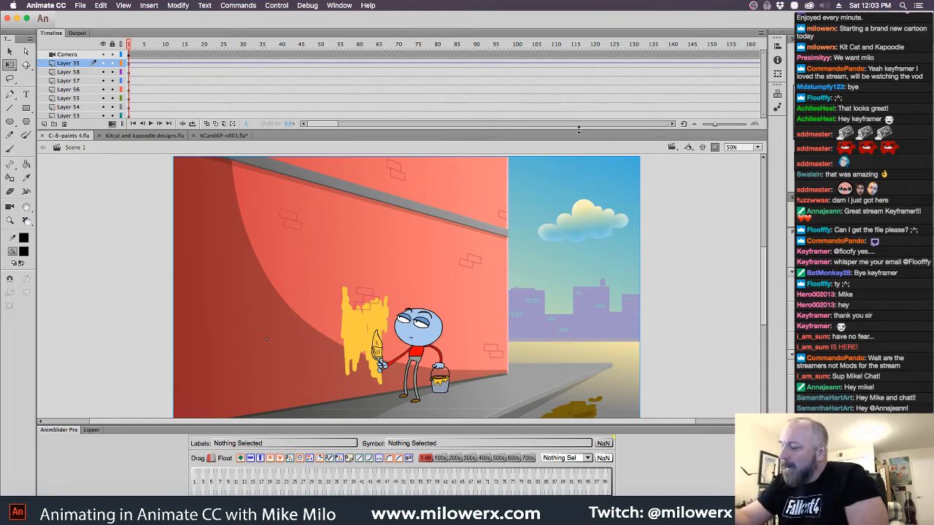
Shorten the timeline area so the whole stage fits in view, leaving nothing selected
drag(580, 129, 580, 109)
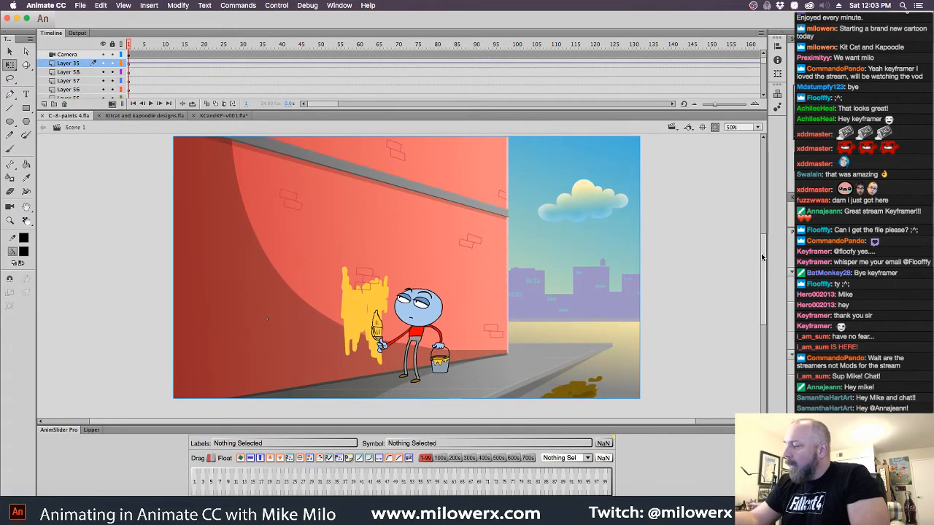
drag(764, 255, 763, 253)
click(705, 325)
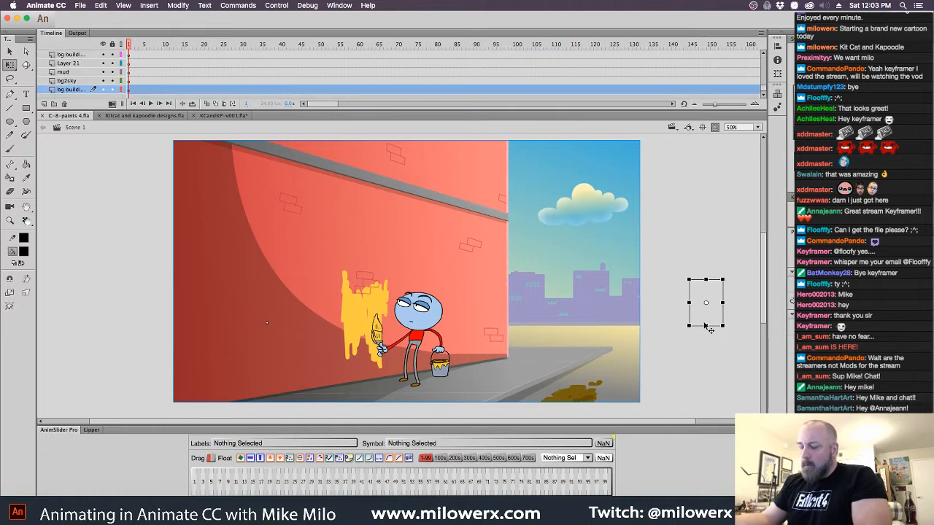
click(120, 189)
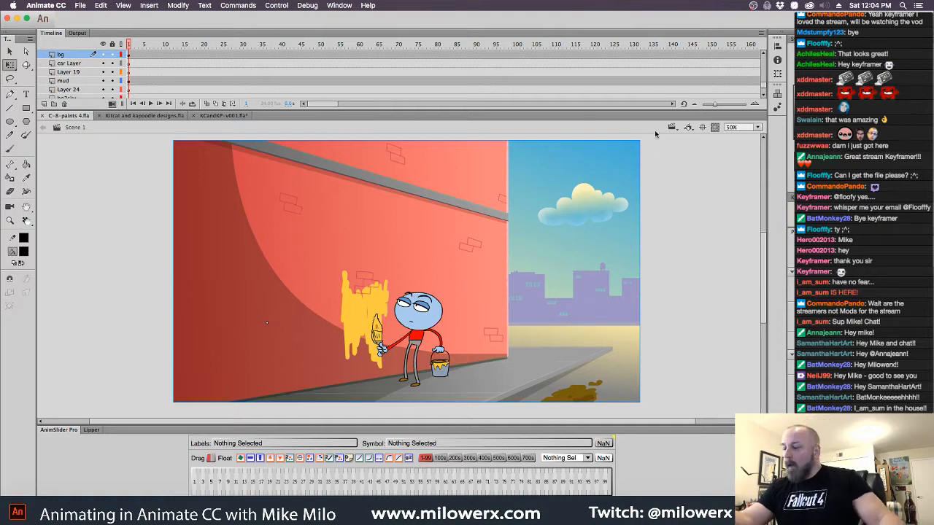
Play the C-8-paints animation, return to its beginning and scrub through to about frame 429
key(Return)
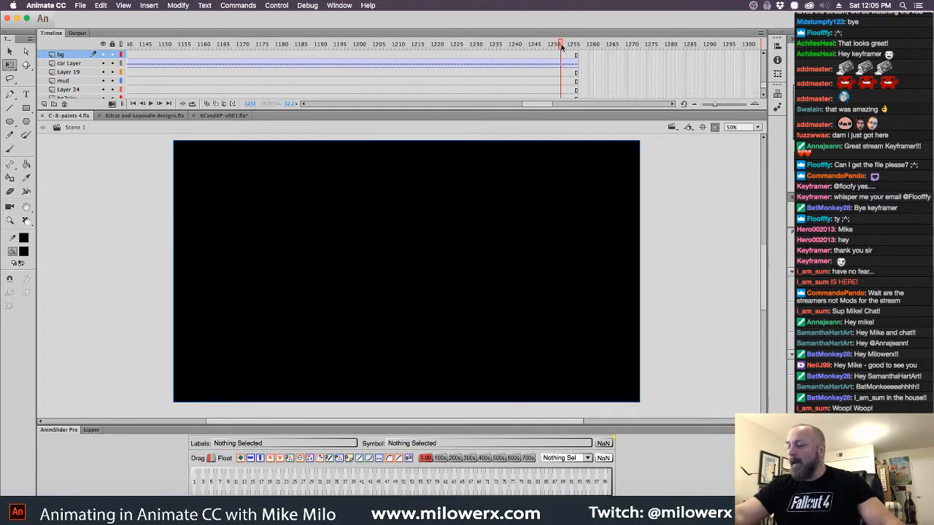
drag(562, 46, 535, 62)
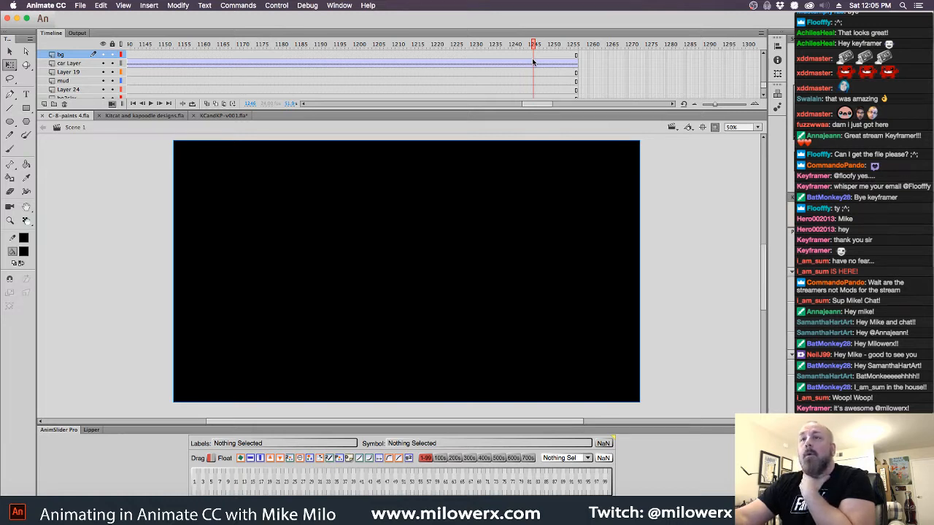
mouse_move(544, 105)
mouse_down()
mouse_move(425, 92)
mouse_move(294, 95)
mouse_up()
click(137, 53)
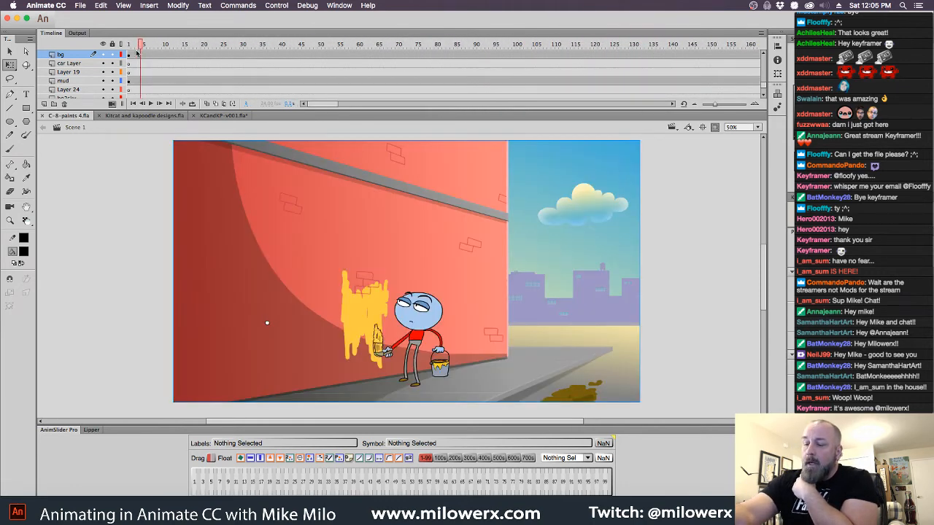
drag(137, 52, 472, 94)
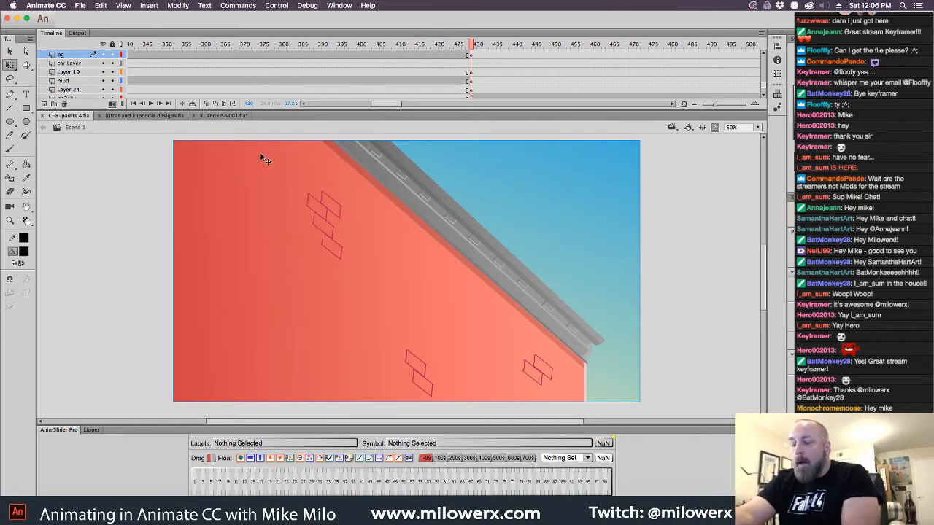
View the Kitcat and kapoodle designs.fla character sheet, and bring up the KCandKP-v001.fla document
click(151, 116)
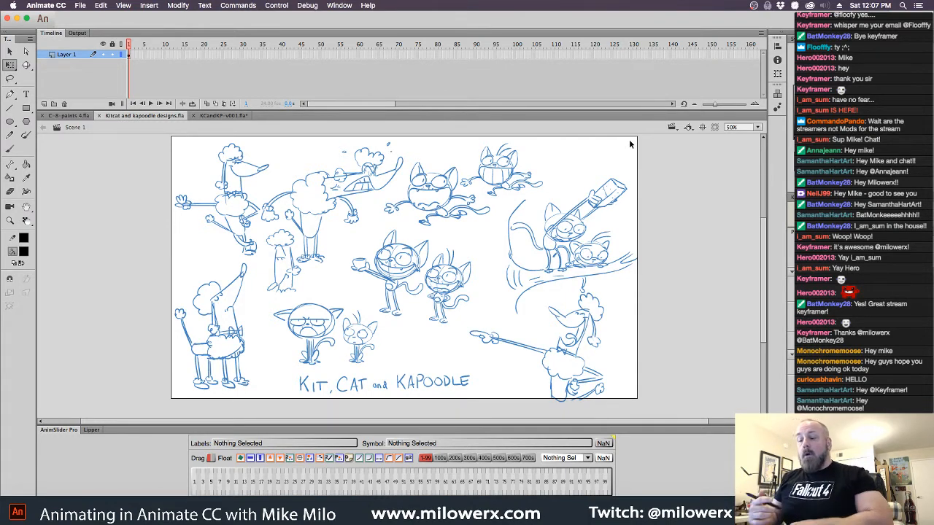
click(218, 116)
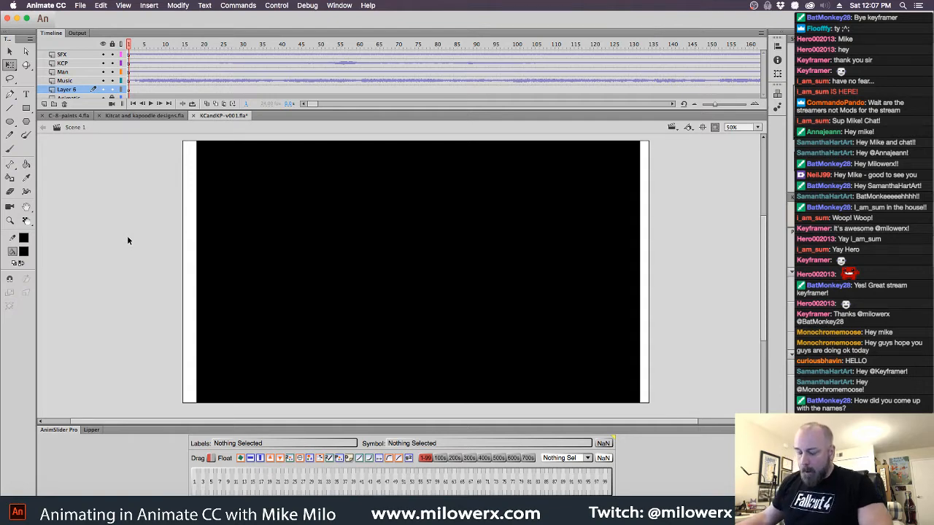
Switch to Finder, move the Tweet stuff window out of the way and bring the Kit Cat and Kapoodle folder window into view
click(22, 510)
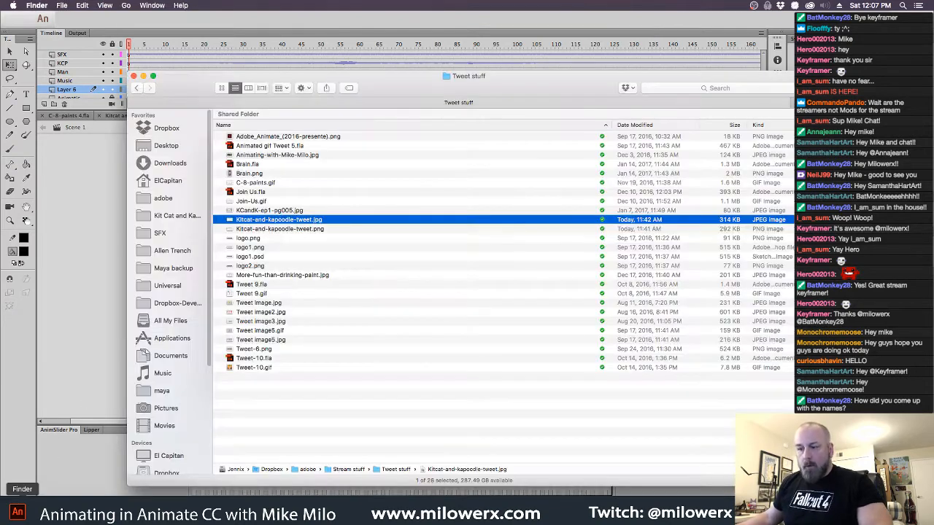
drag(374, 81, 0, 26)
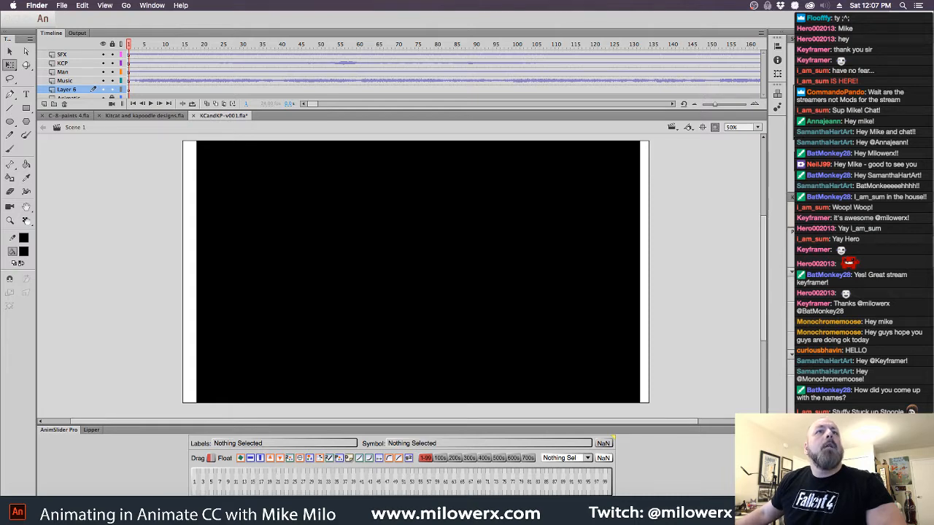
drag(1, 102, 328, 83)
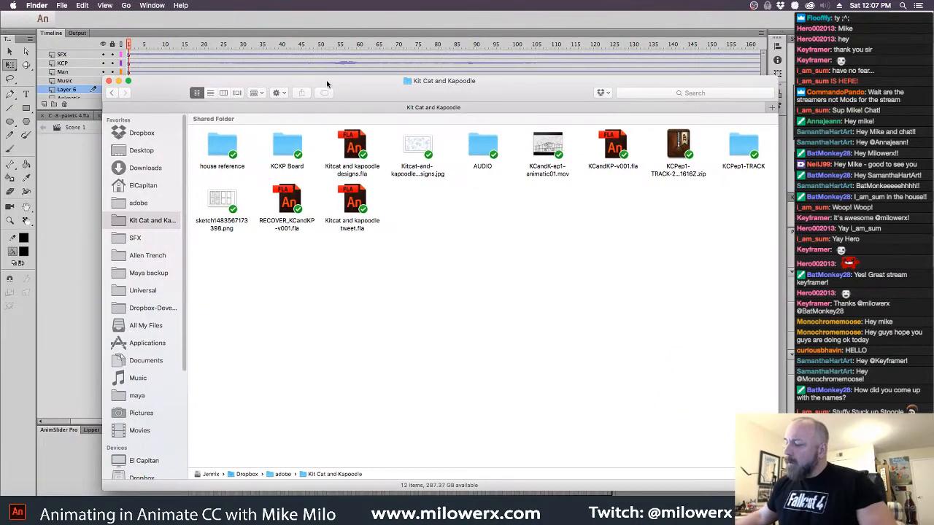
Check the nested KCKP Board folders for the storyboard pages and return to the Kit Cat and Kapoodle folder
click(289, 148)
double_click(289, 146)
double_click(230, 151)
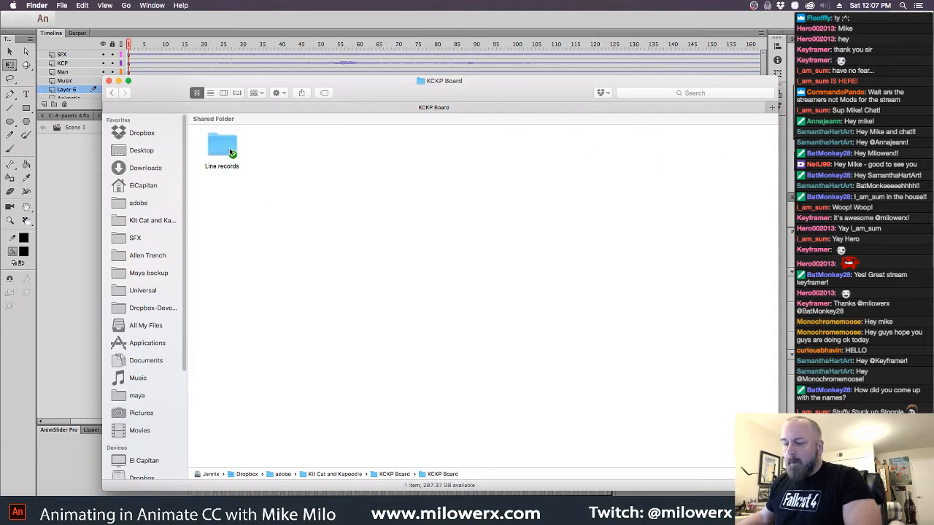
click(231, 152)
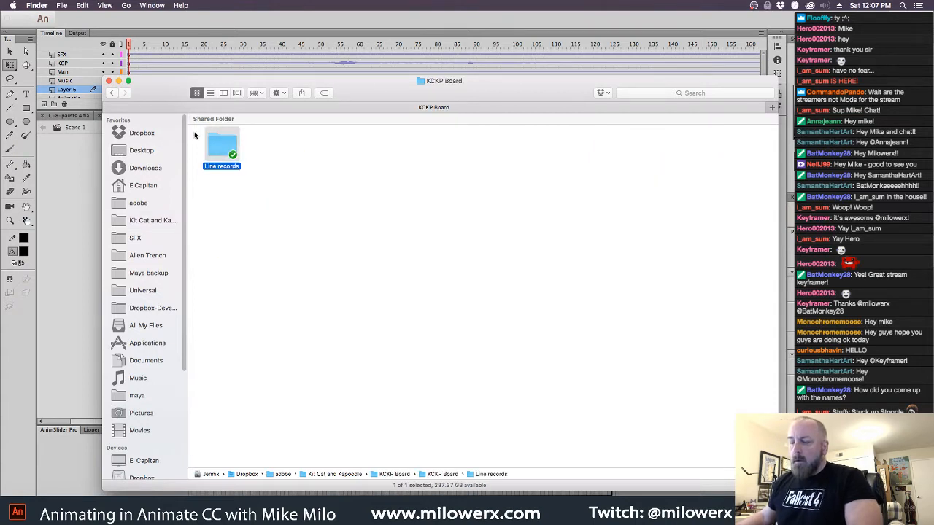
click(112, 93)
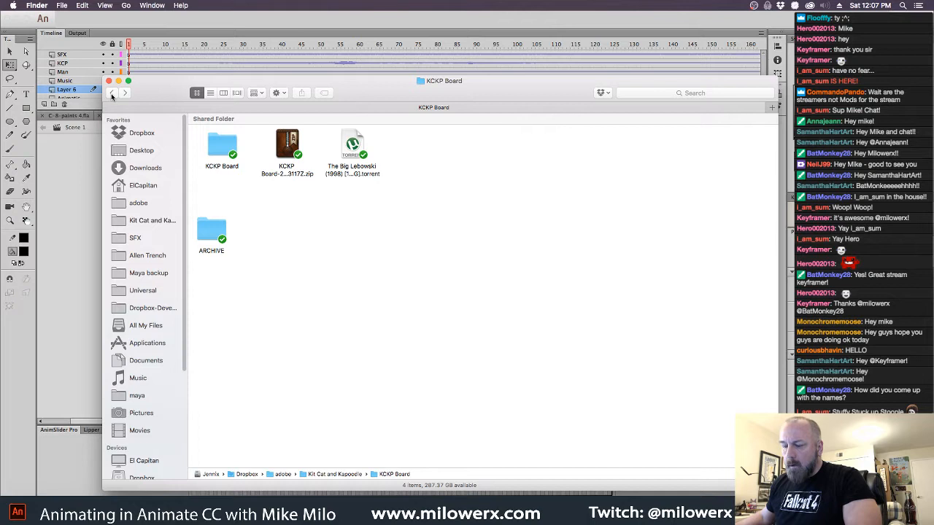
double_click(227, 140)
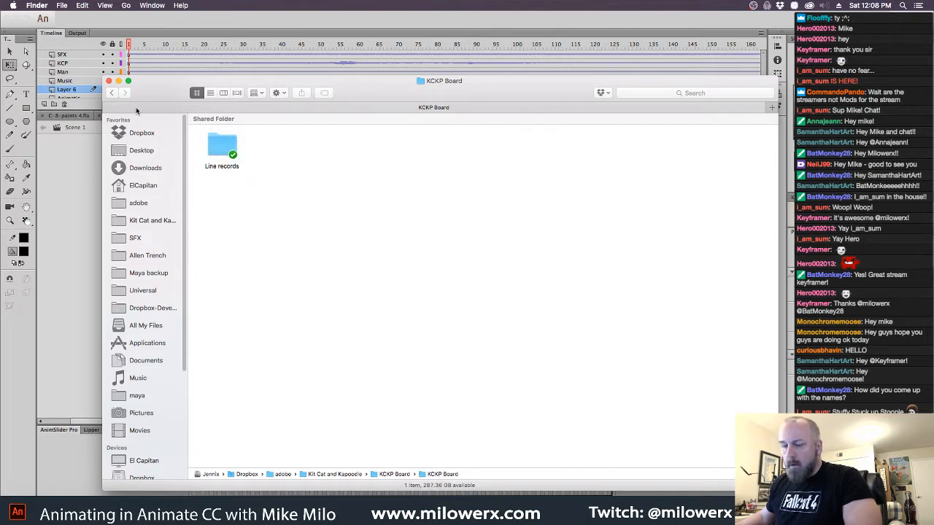
click(111, 93)
click(111, 94)
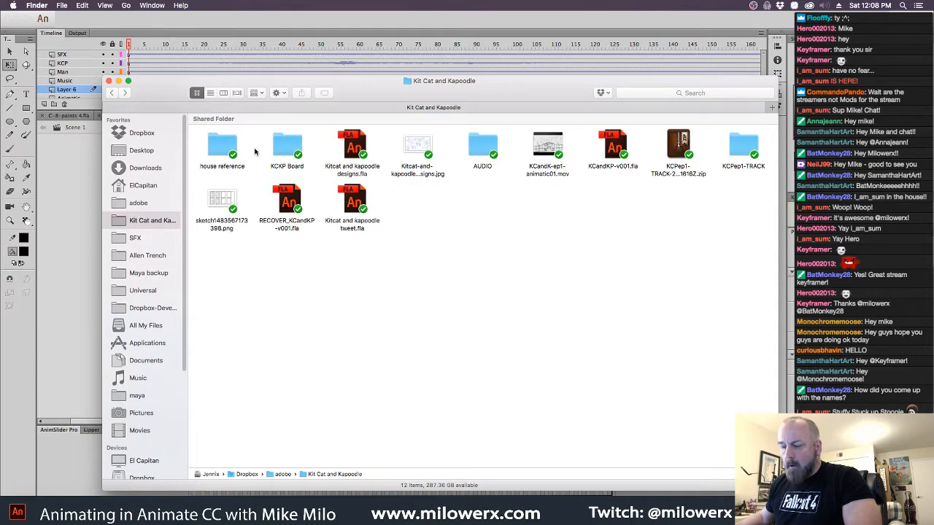
Open the ARCHIVE folder inside the KCKP Board folder
click(281, 143)
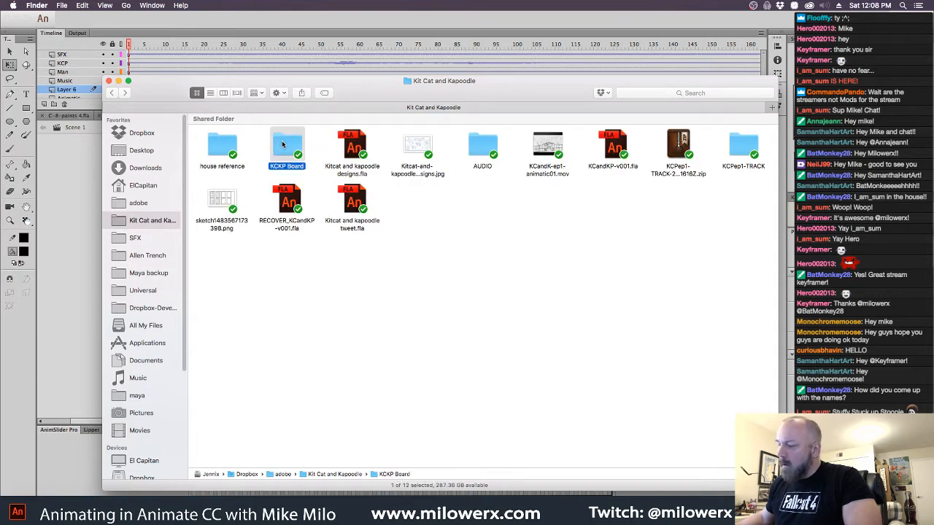
double_click(283, 144)
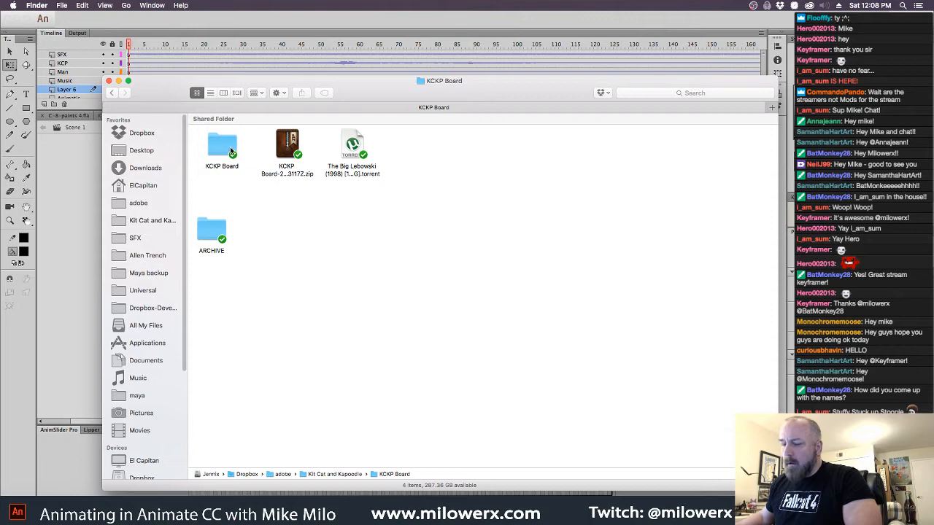
click(231, 152)
double_click(226, 234)
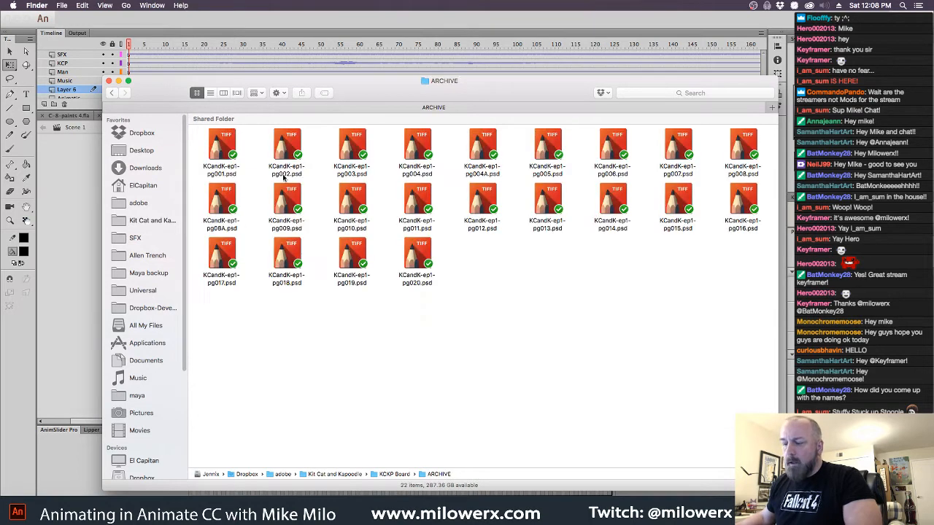
Preview the storyboard pages in order from KCandK-ep1-pg001.psd to KCandK-ep1-pg004.psd
click(223, 146)
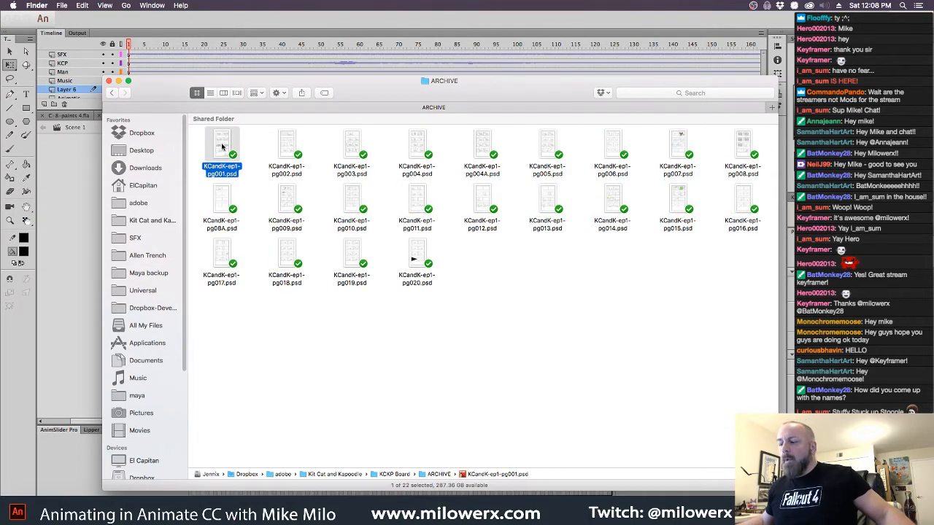
key(space)
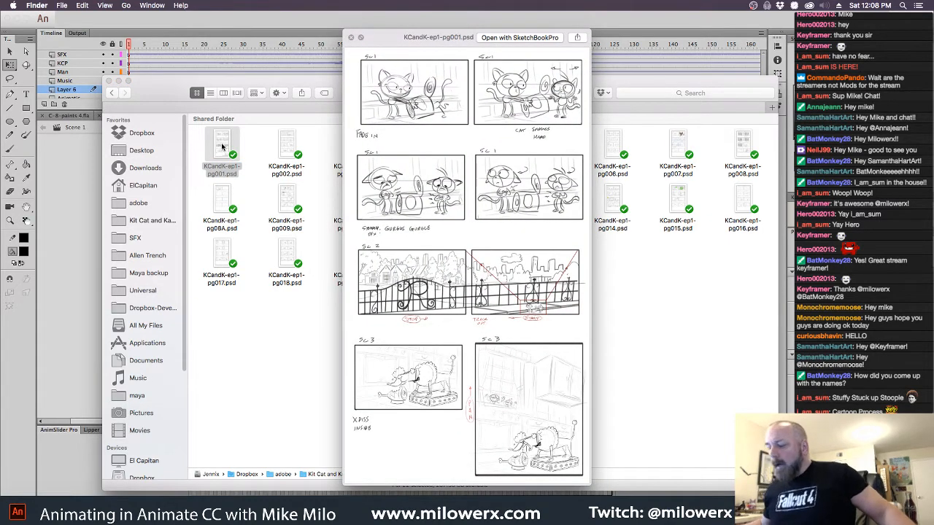
key(Down)
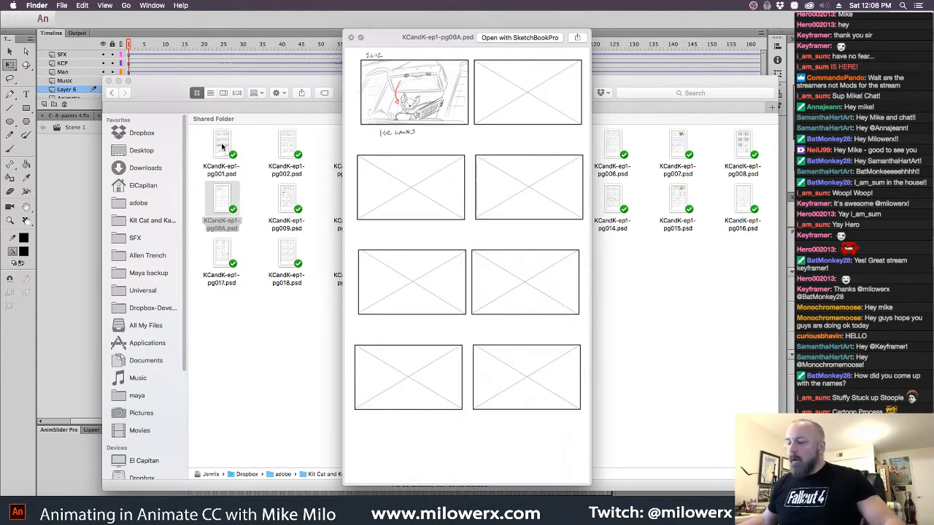
key(Up)
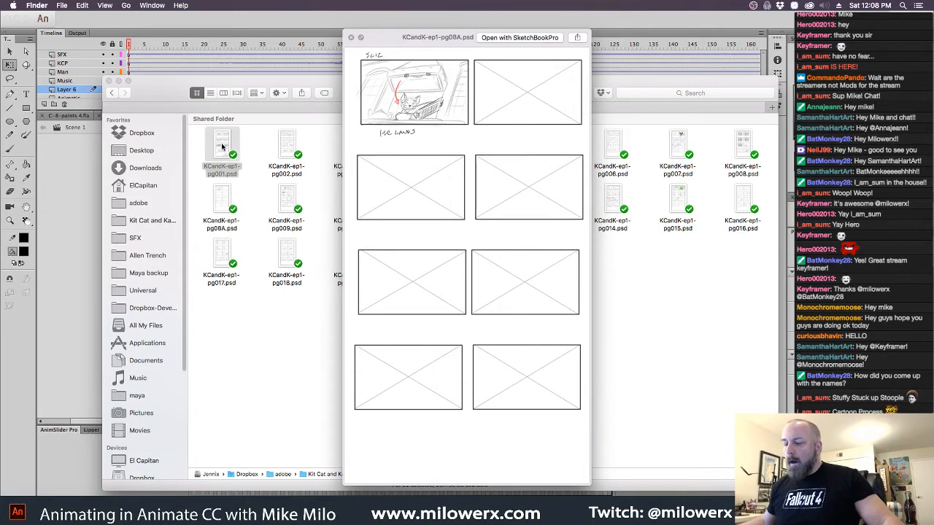
key(Right)
key(Left)
key(Right)
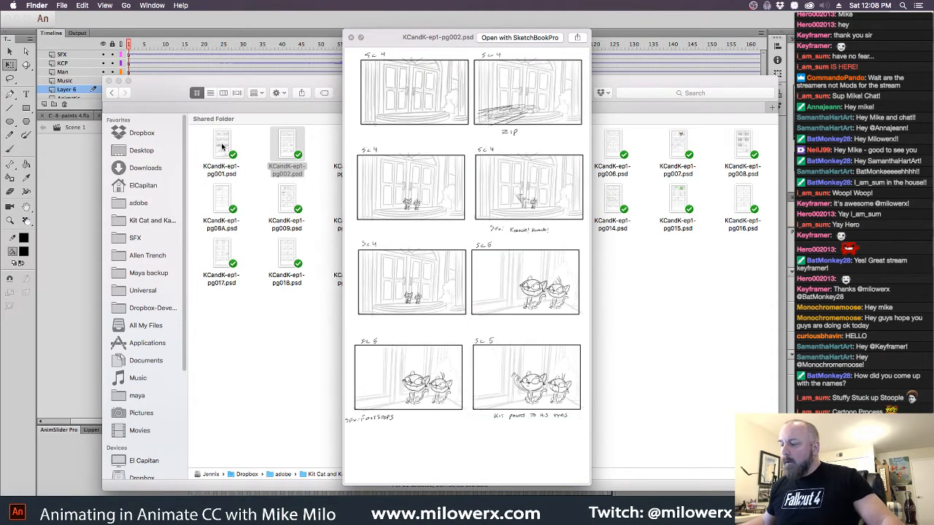
key(Right)
key(Right)
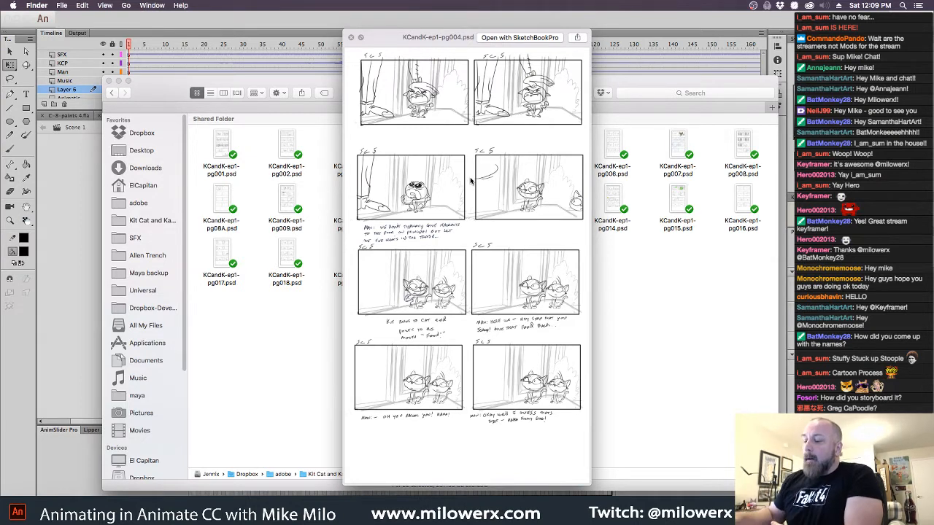
Return to KCandKP-v001.fla in Animate and scrub the animatic from the start to frame 44
click(260, 26)
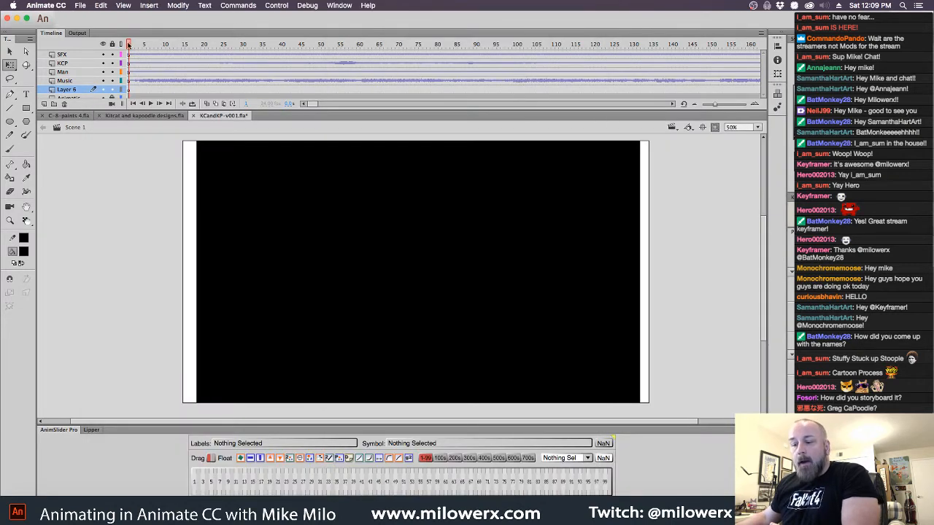
mouse_move(128, 44)
mouse_down()
mouse_move(588, 77)
mouse_move(420, 89)
mouse_move(62, 78)
mouse_up()
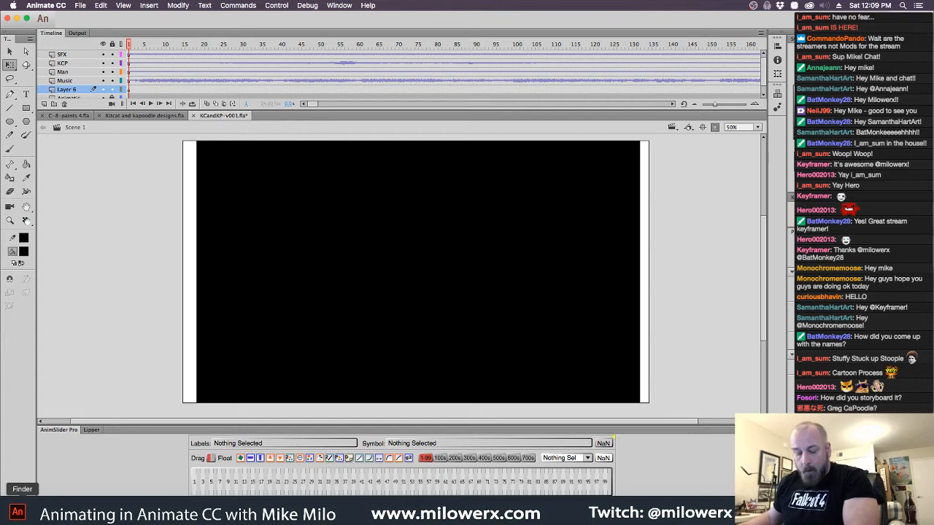
click(22, 511)
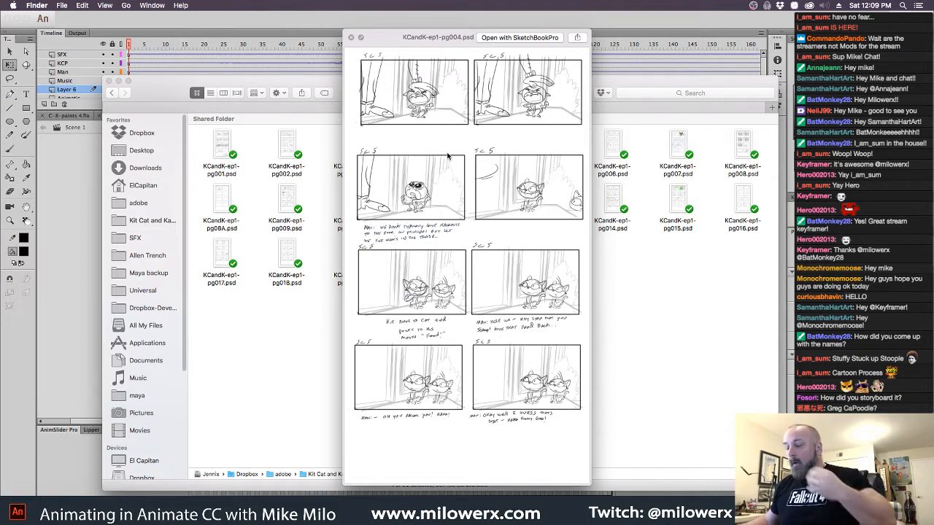
click(278, 22)
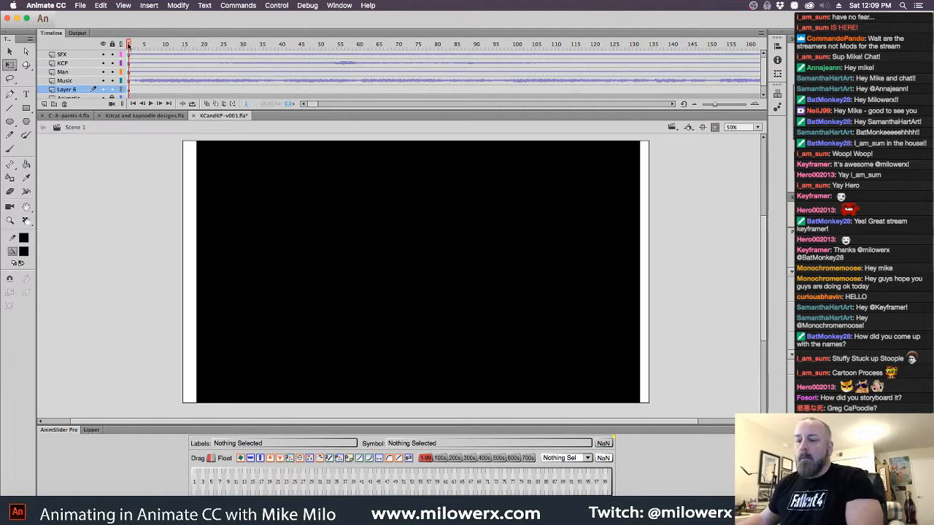
drag(130, 47, 296, 65)
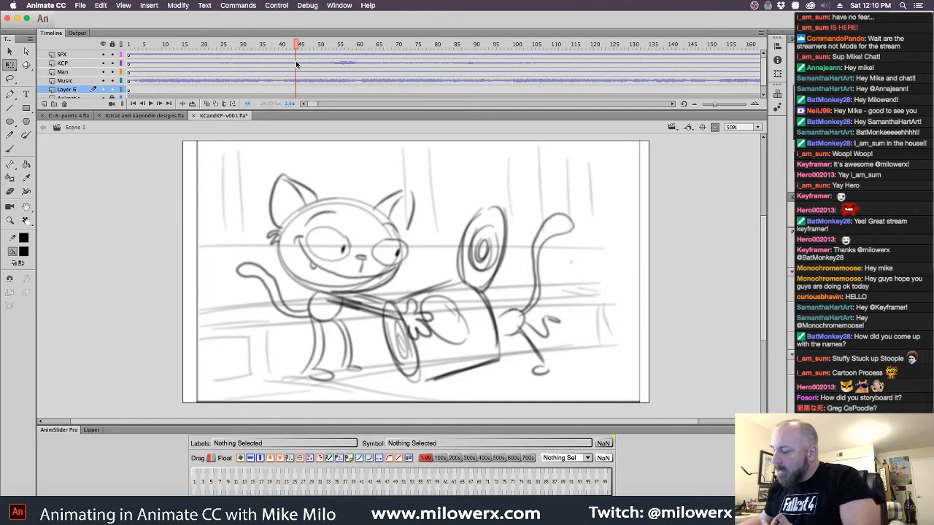
Play the whole animatic from frame 1 to its end and bring the timeline view back to the start
drag(296, 65, 111, 76)
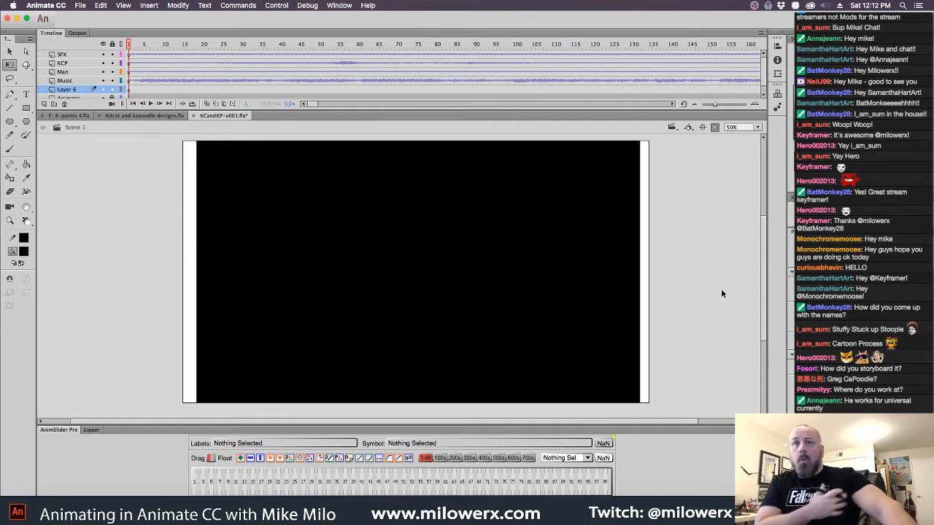
key(Return)
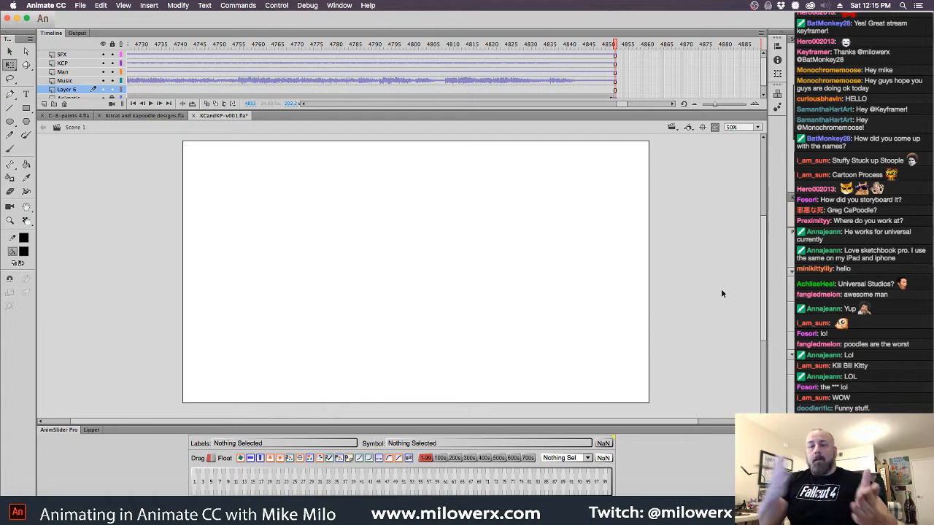
drag(624, 105, 311, 104)
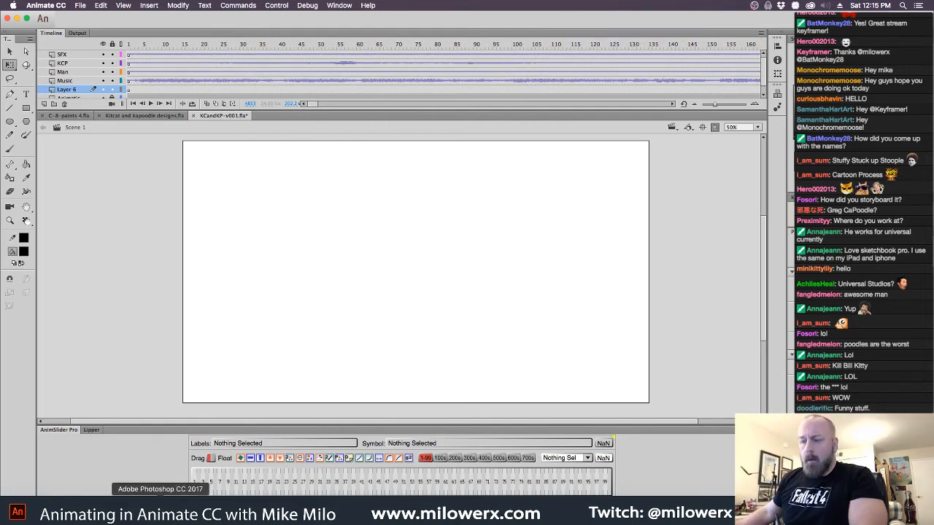
Switch to Finder, close the KCandK-ep1-pg004.psd preview and go up to the Kit Cat and Kapoodle folder
click(22, 510)
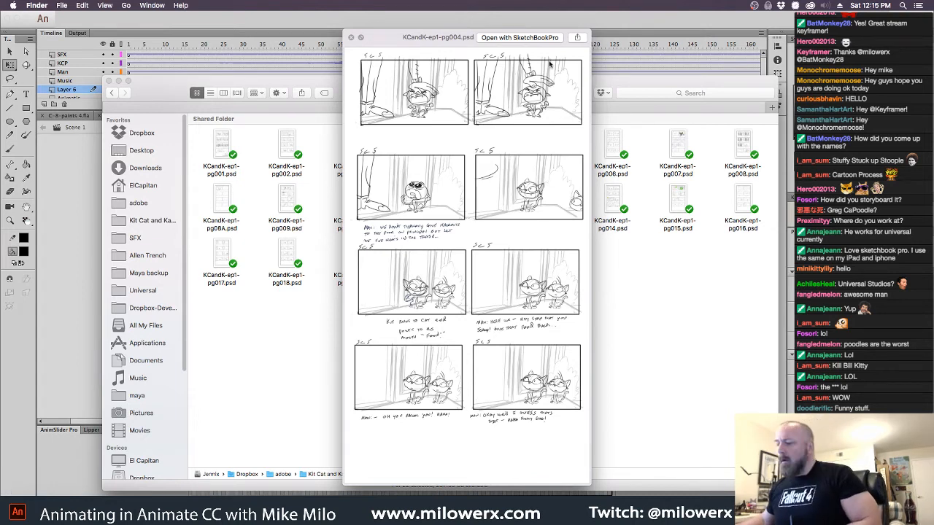
click(350, 38)
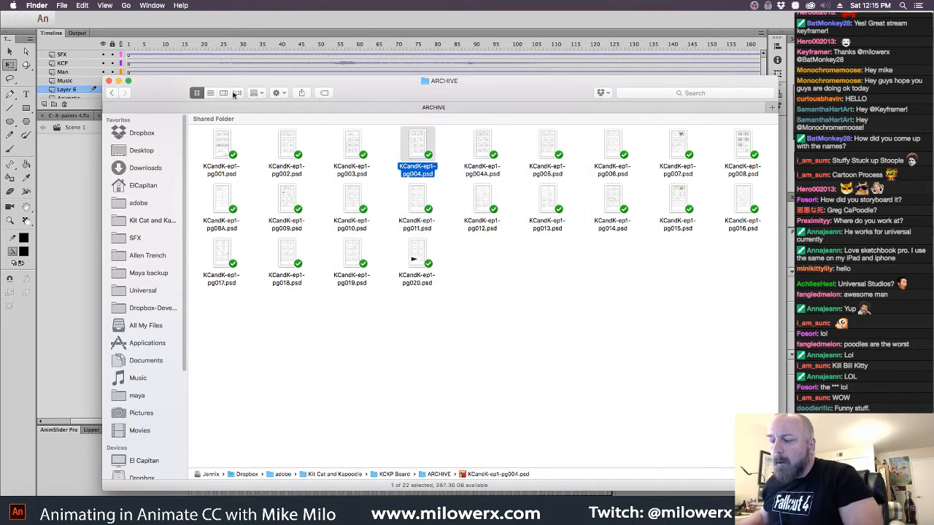
click(111, 93)
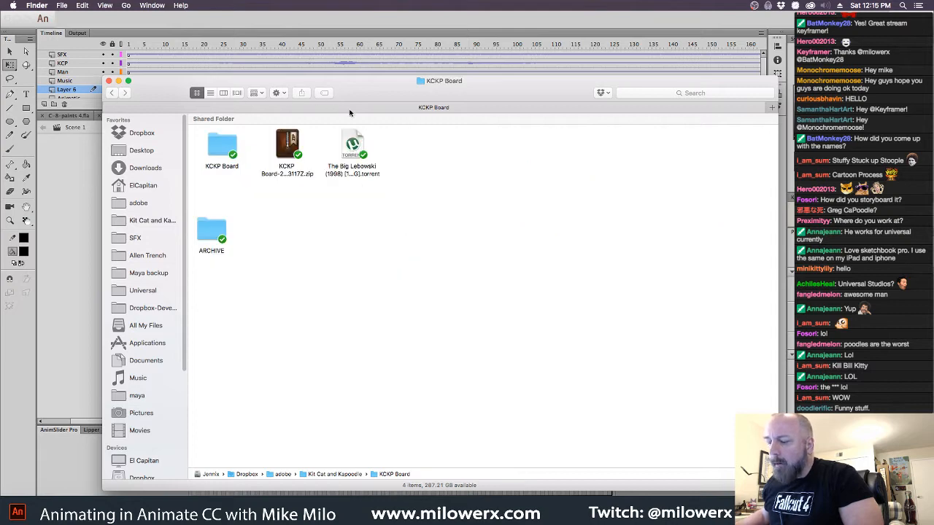
super+click(443, 86)
click(448, 90)
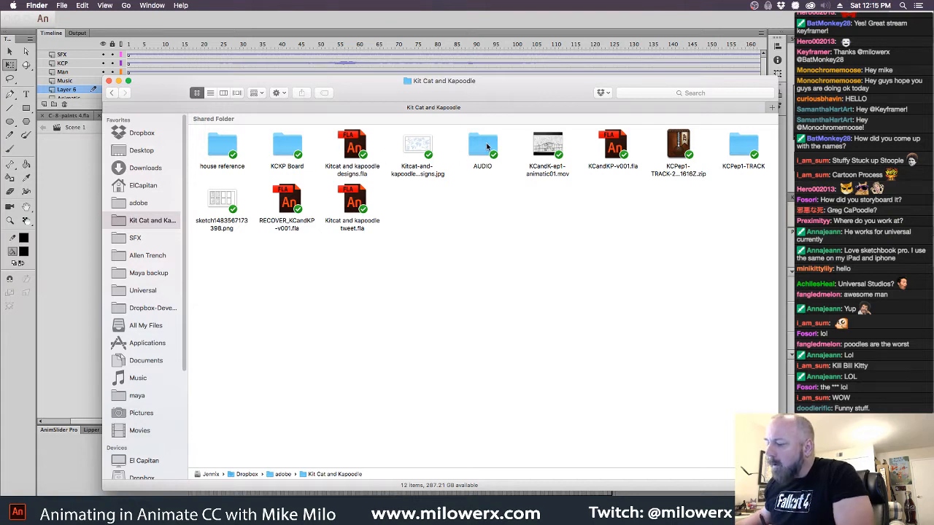
Open the parent adobe folder and move the Finder window out of the way of Animate
super+click(440, 82)
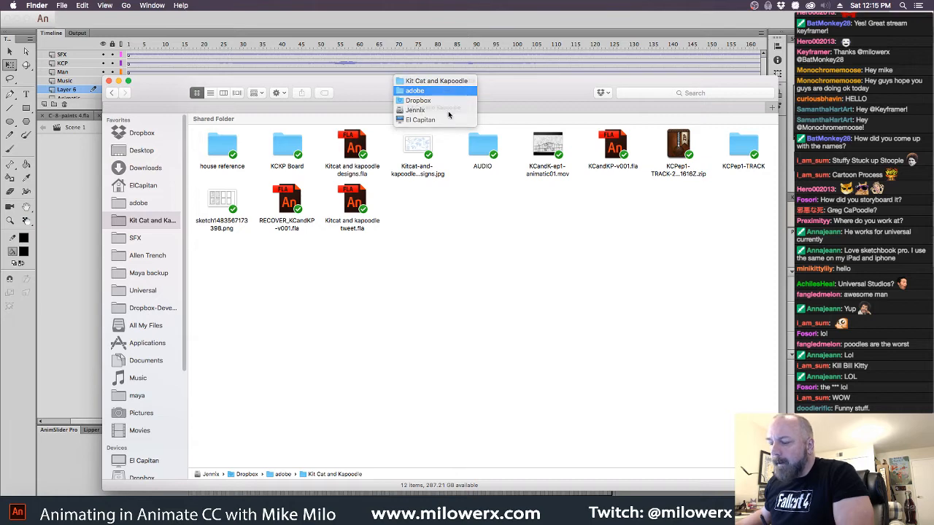
click(443, 90)
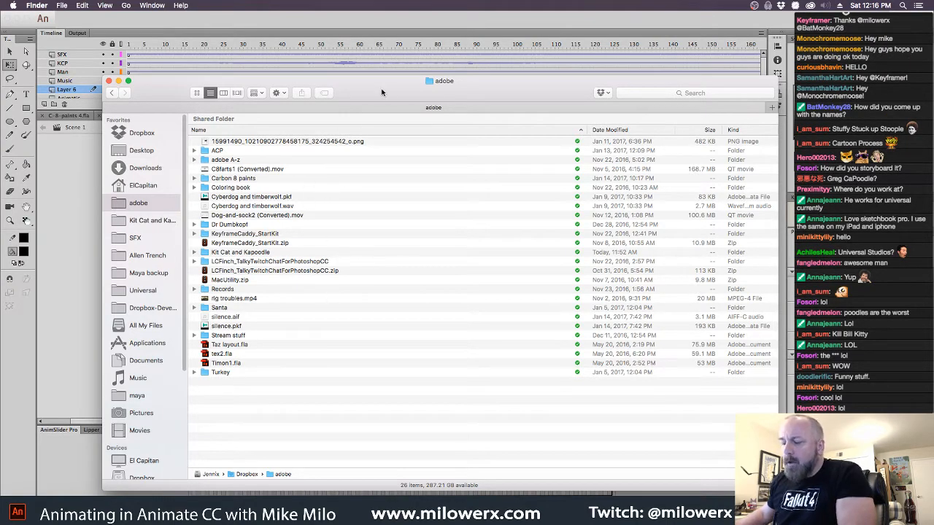
drag(381, 93, 0, 77)
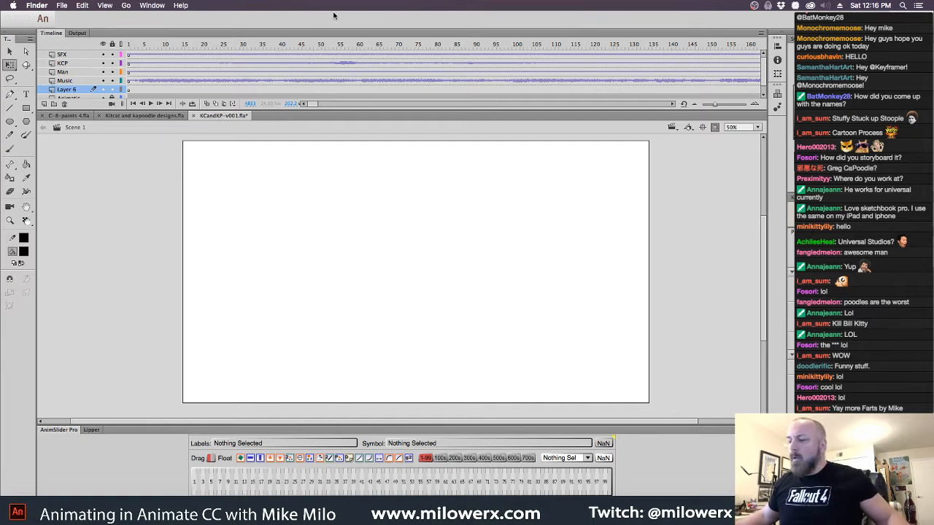
Add a new layer above the Music layer and rename the KCP layer KC
click(68, 85)
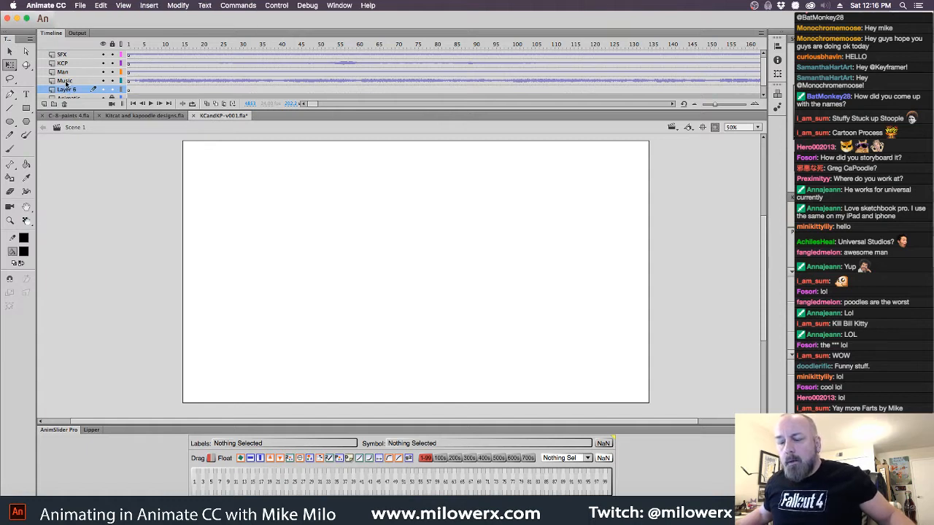
click(66, 81)
click(45, 104)
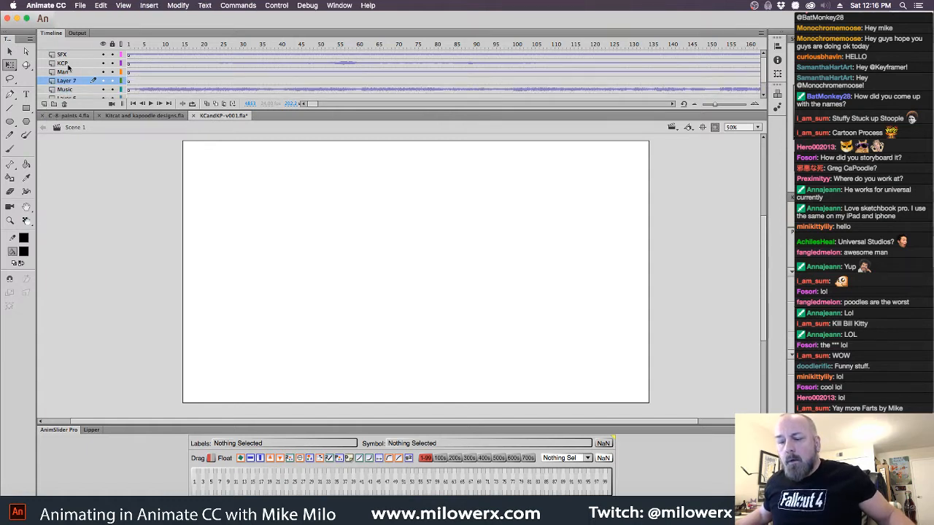
double_click(67, 63)
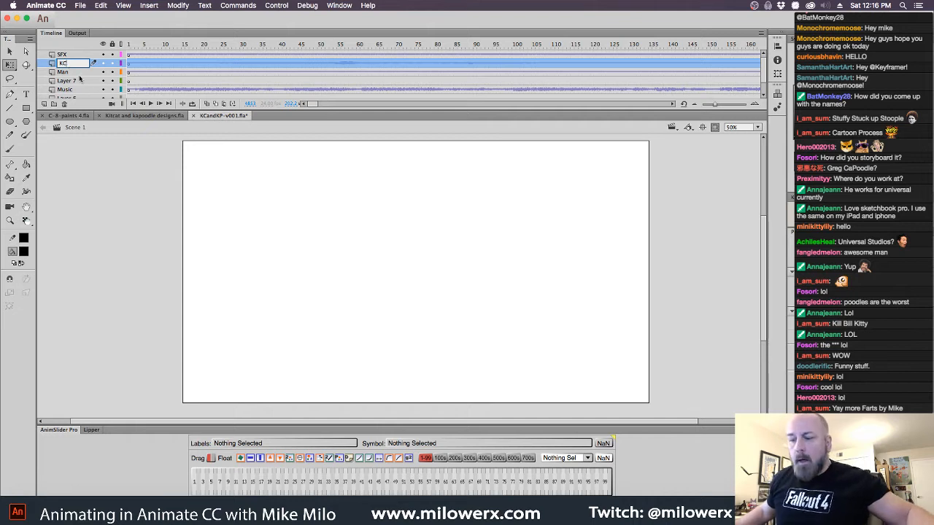
Rename the new layer between Man and Music as Kap and select its first frame
double_click(70, 81)
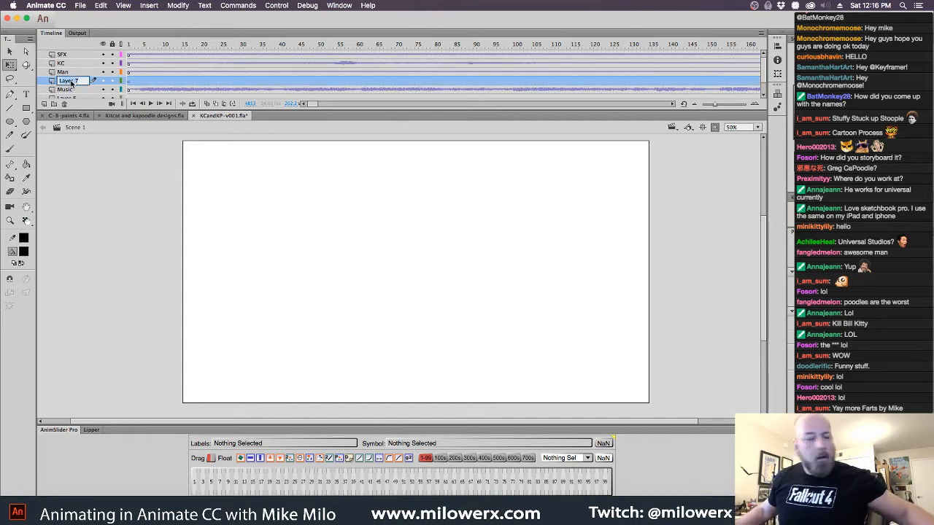
text(Ka)
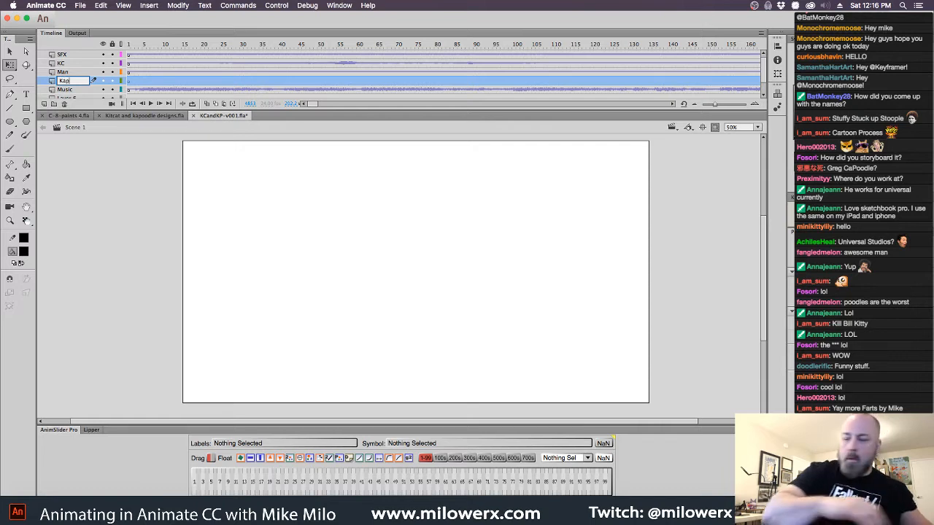
text(p)
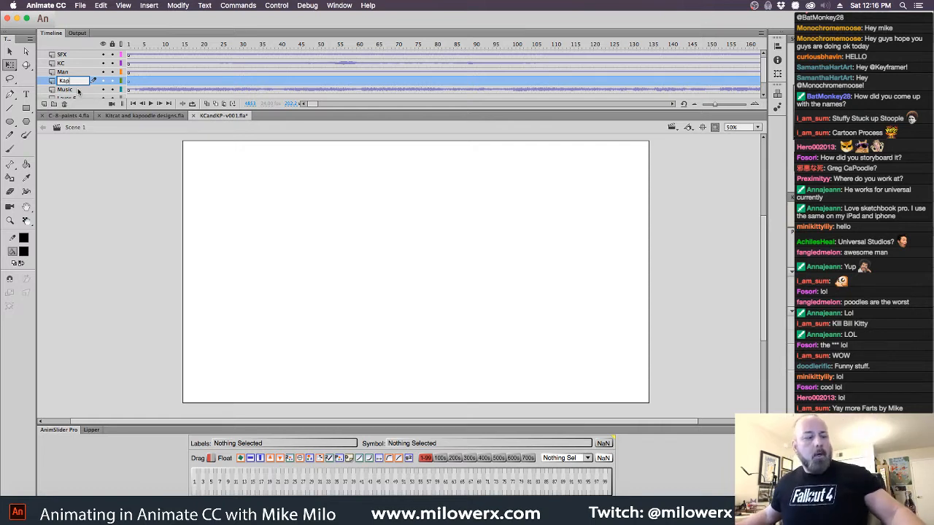
key(Return)
click(130, 85)
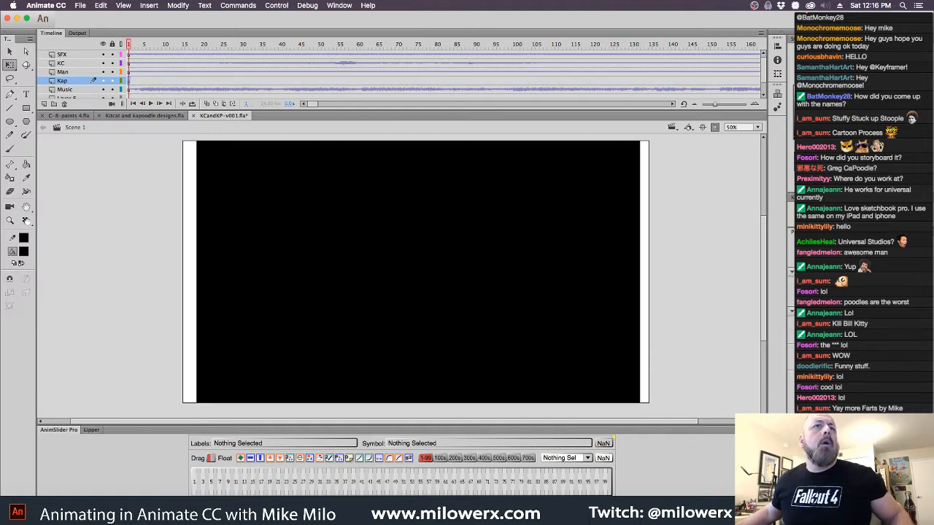
key(super+Tab)
drag(2, 313, 445, 270)
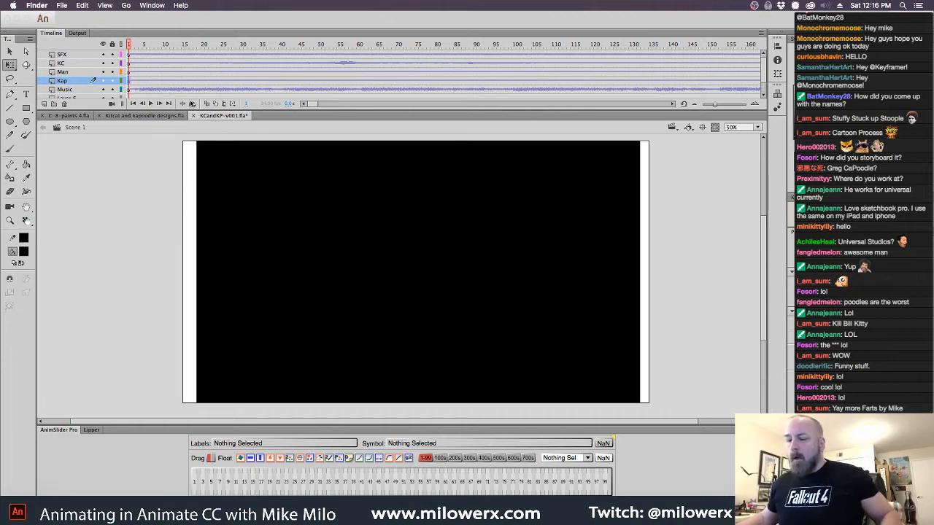
click(128, 44)
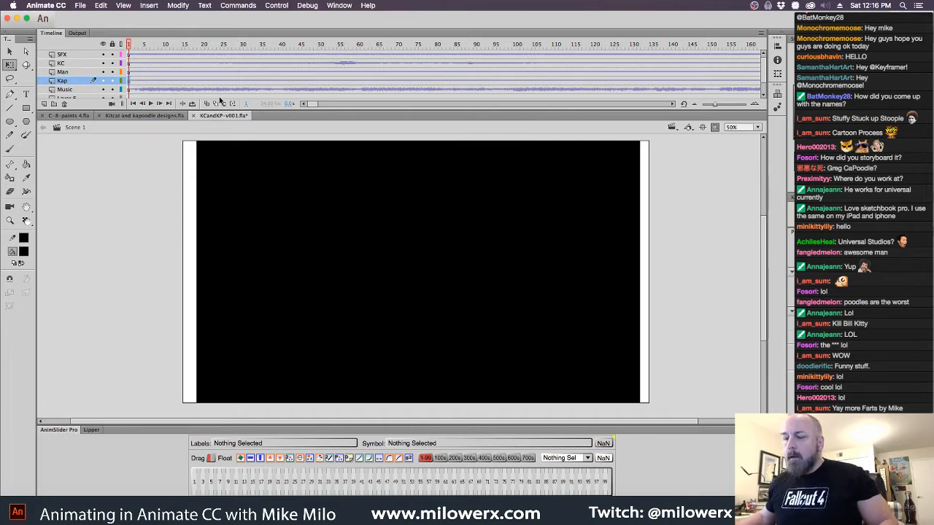
Skim the middle and late parts of the animatic up to the shot of both characters at the window
drag(310, 103, 419, 104)
drag(487, 46, 741, 45)
drag(421, 105, 523, 103)
drag(520, 44, 738, 44)
drag(554, 107, 572, 107)
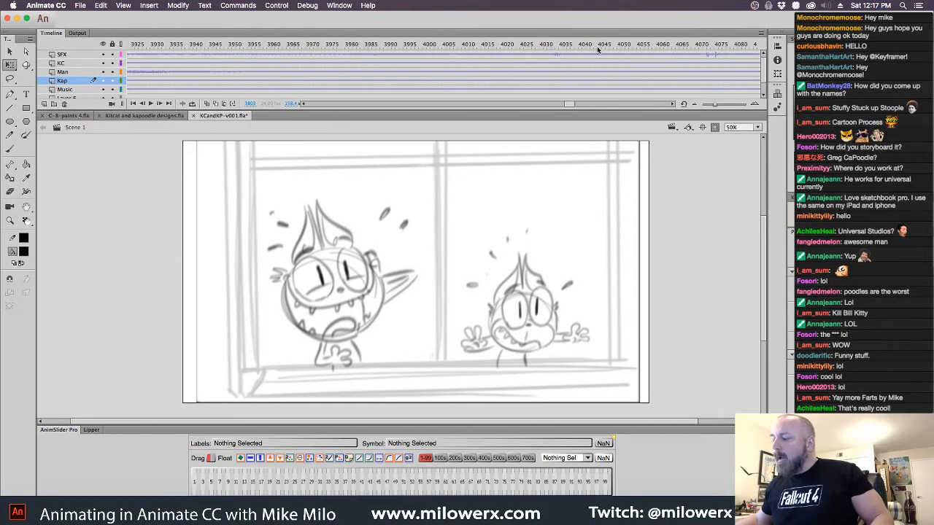
Play the late section of the animatic up to the trash can shot and return the playhead to frame 1
mouse_move(573, 45)
mouse_down()
mouse_move(547, 45)
mouse_move(599, 46)
mouse_move(577, 50)
mouse_up()
key(Return)
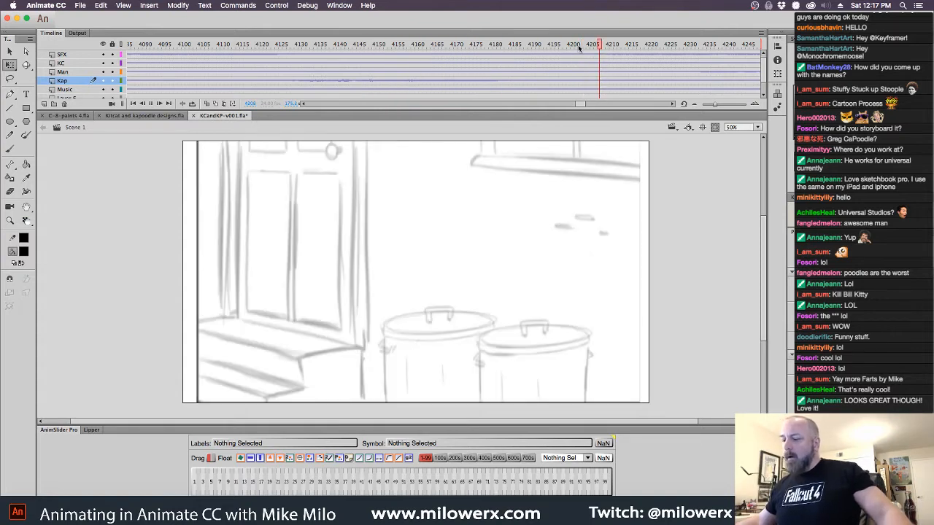
key(Return)
drag(580, 105, 252, 98)
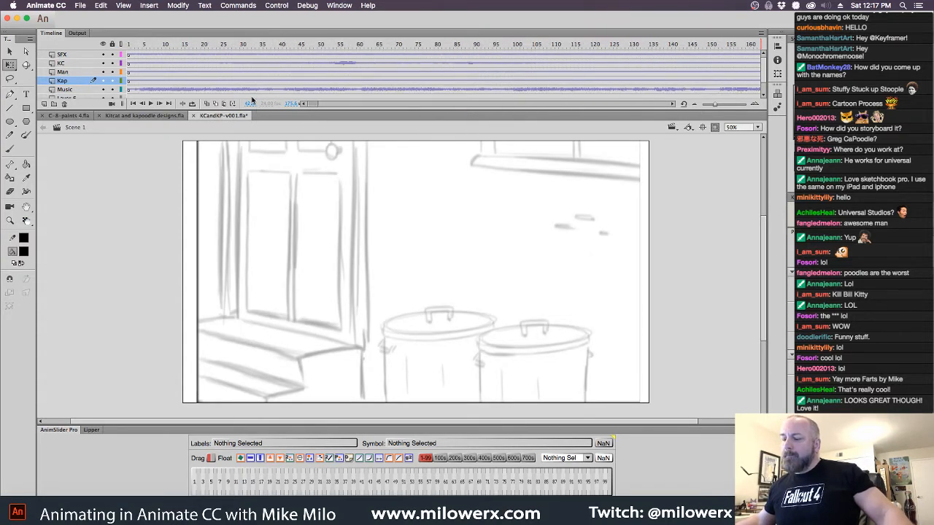
drag(214, 42, 88, 45)
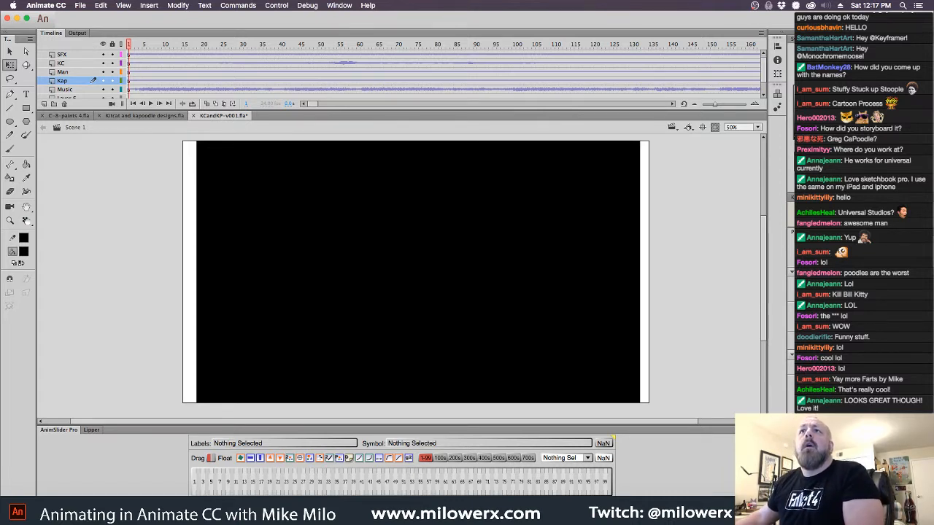
Return to KCandKP-v001.fla in Animate and scrub the animatic from frame 1 to frame 29
key(super+Tab)
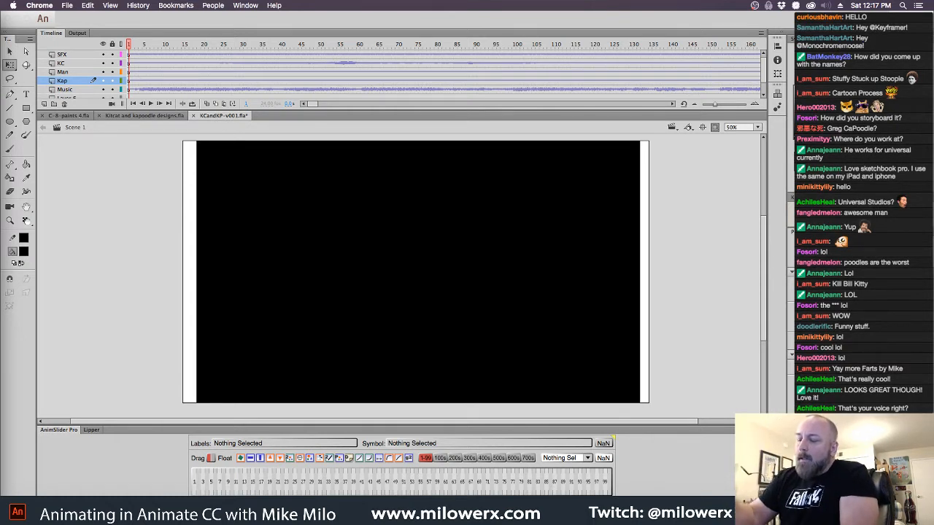
click(136, 48)
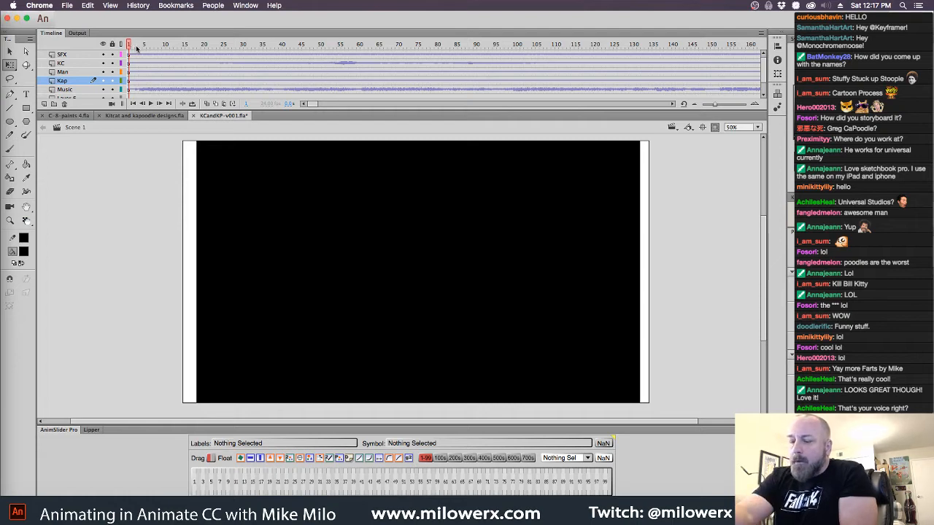
drag(131, 45, 239, 54)
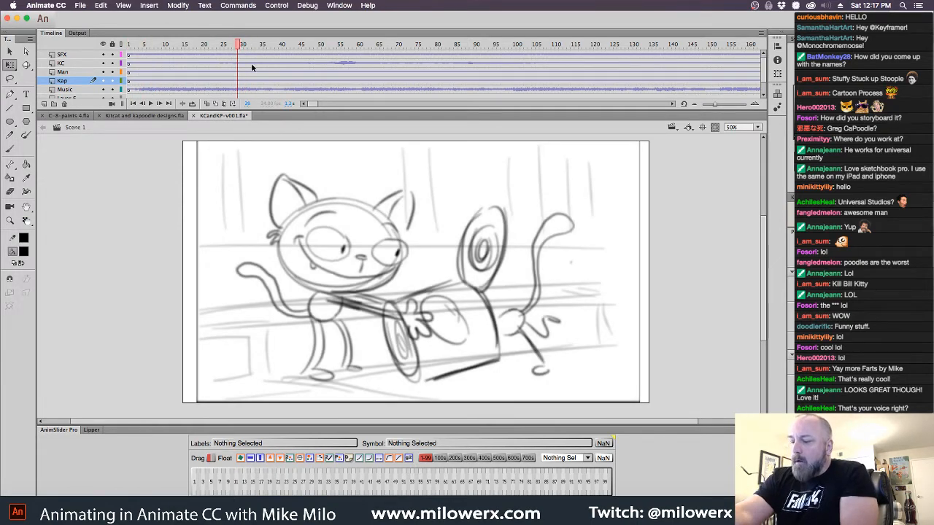
Set the Animatic layer's visibility to Transparent and check the faded sketch from frame 1 to frame 37
scroll(768, 70, down, 2)
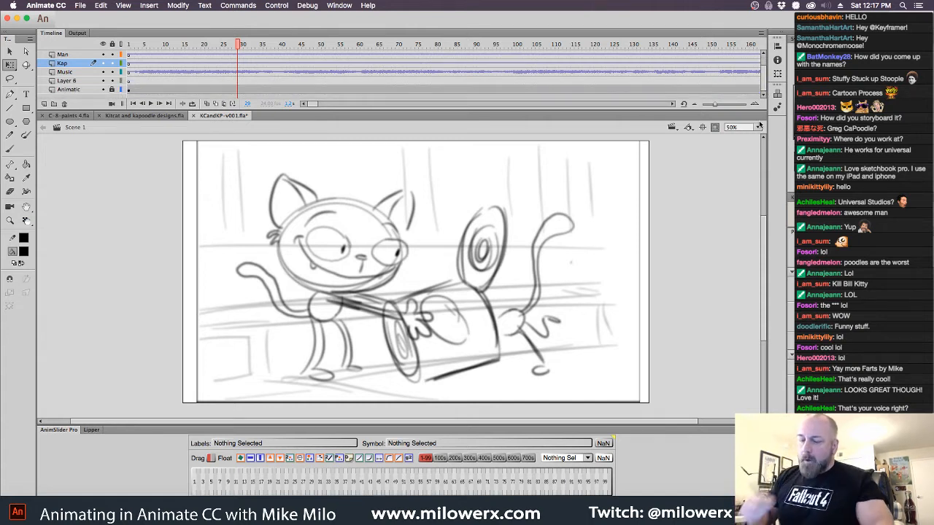
click(69, 89)
right_click(78, 91)
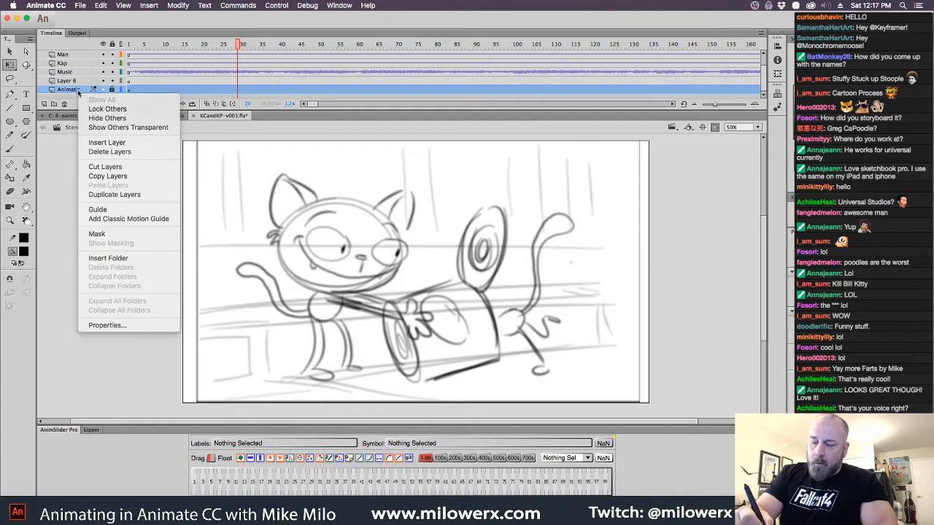
click(102, 327)
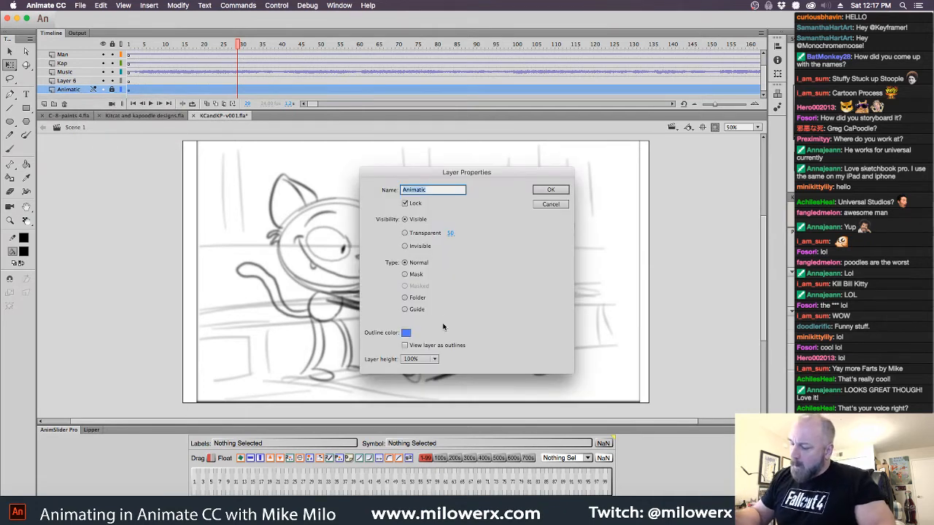
click(412, 237)
click(551, 191)
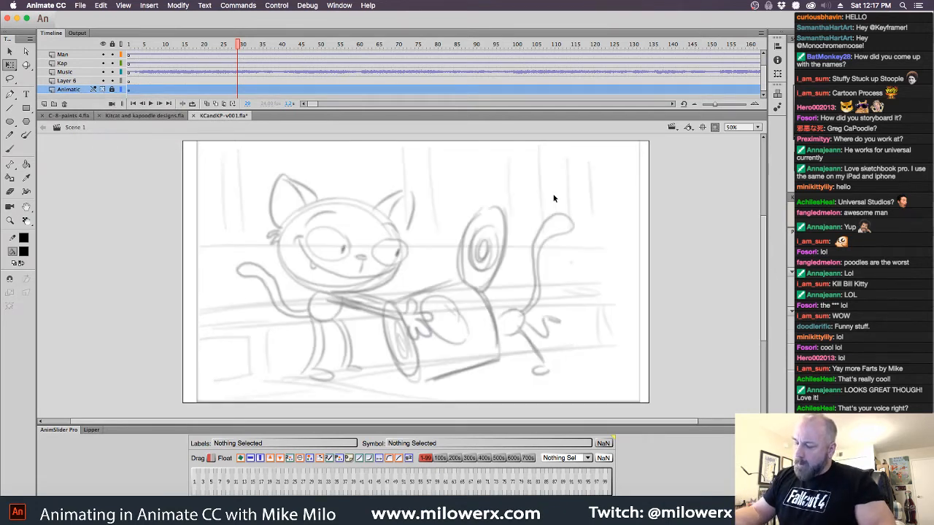
click(132, 80)
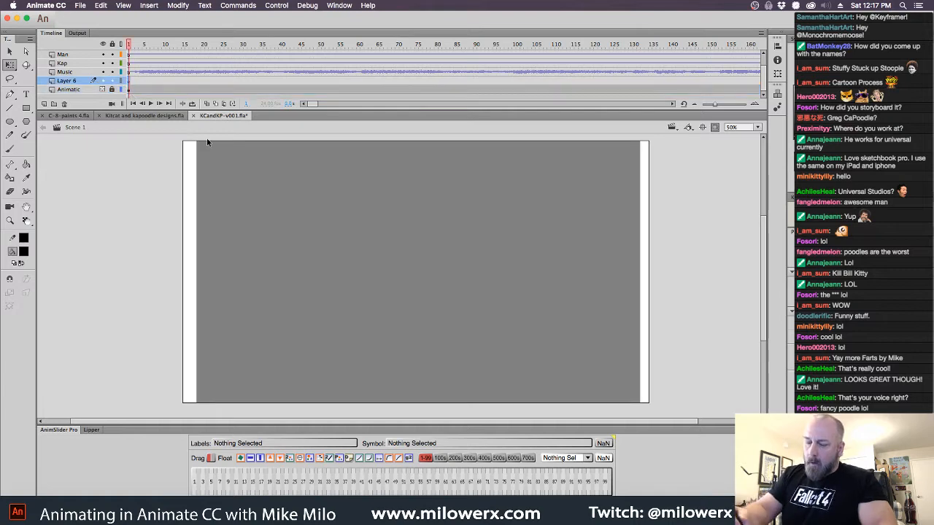
drag(145, 53, 269, 48)
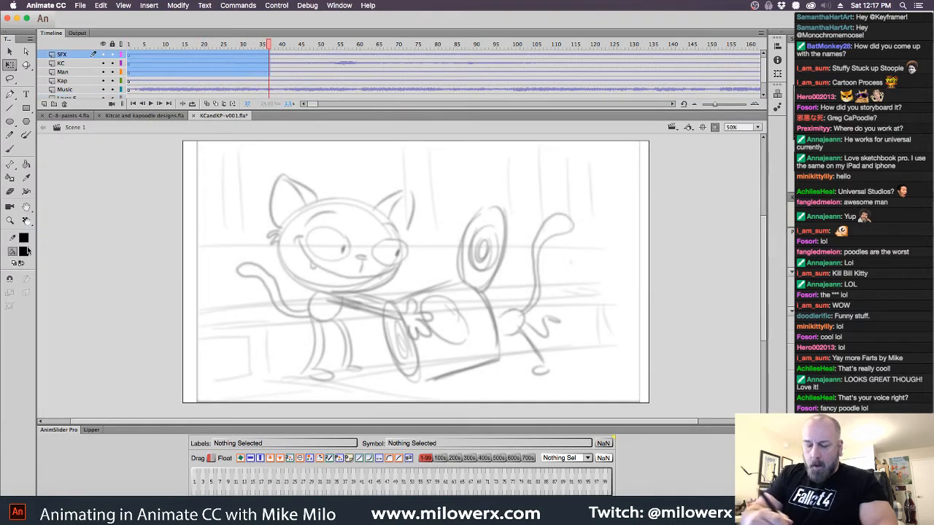
Set the fill color to red and give the Brush tool a smaller brush size
click(24, 253)
click(60, 324)
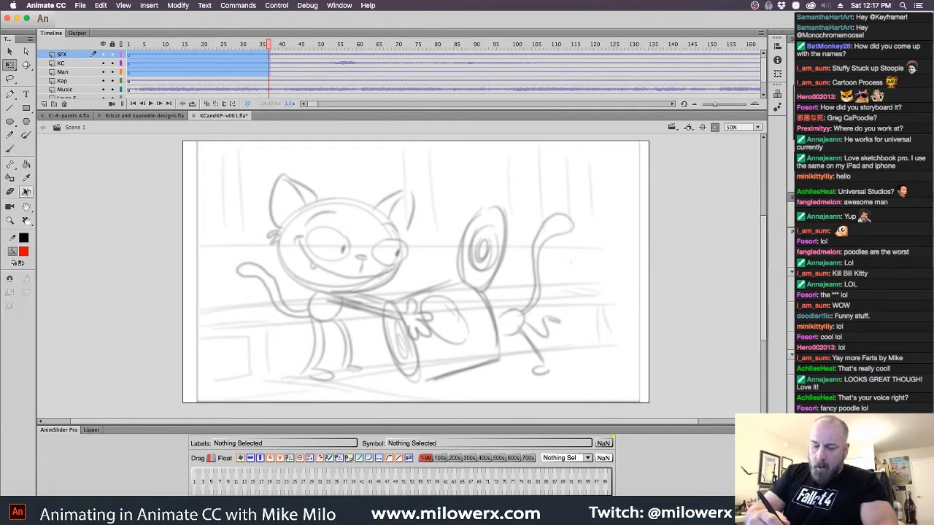
key(b)
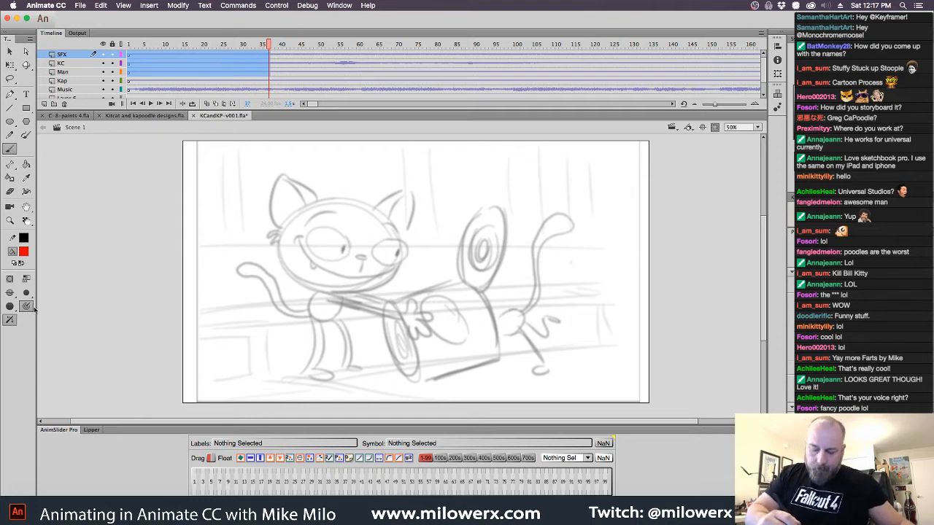
click(26, 305)
click(58, 317)
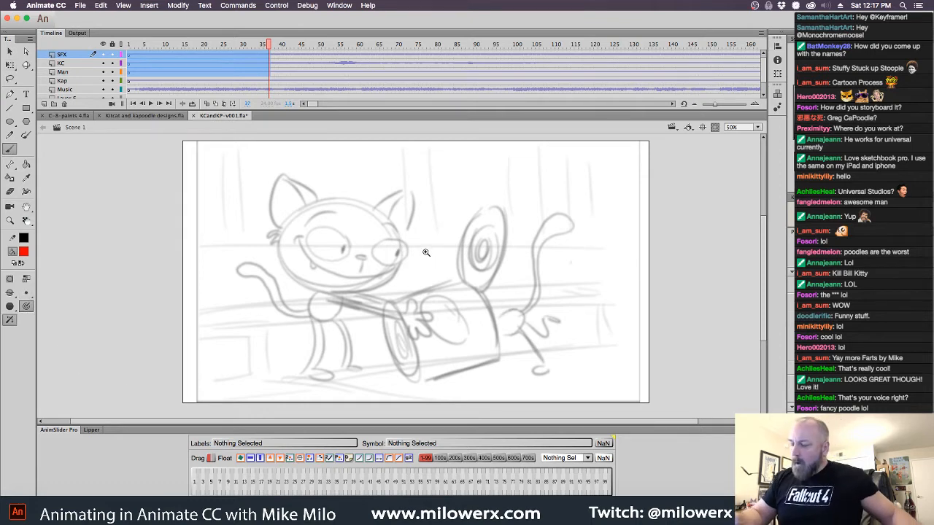
Enlarge the cat sketch, consult Kitcat and kapoodle designs.fla, and detach that document from the window as a drawing reference
key(super+equal)
mouse_move(462, 292)
mouse_down()
mouse_move(541, 326)
mouse_move(535, 344)
mouse_up()
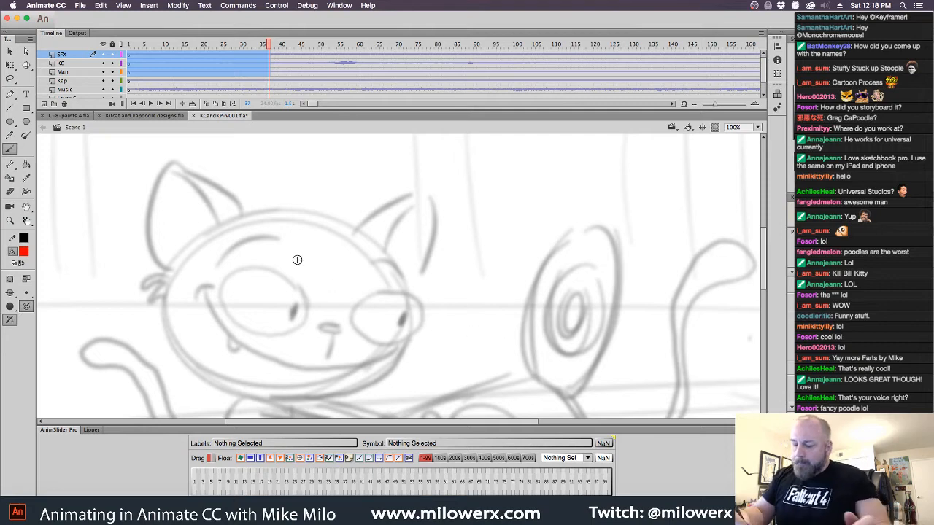
click(150, 115)
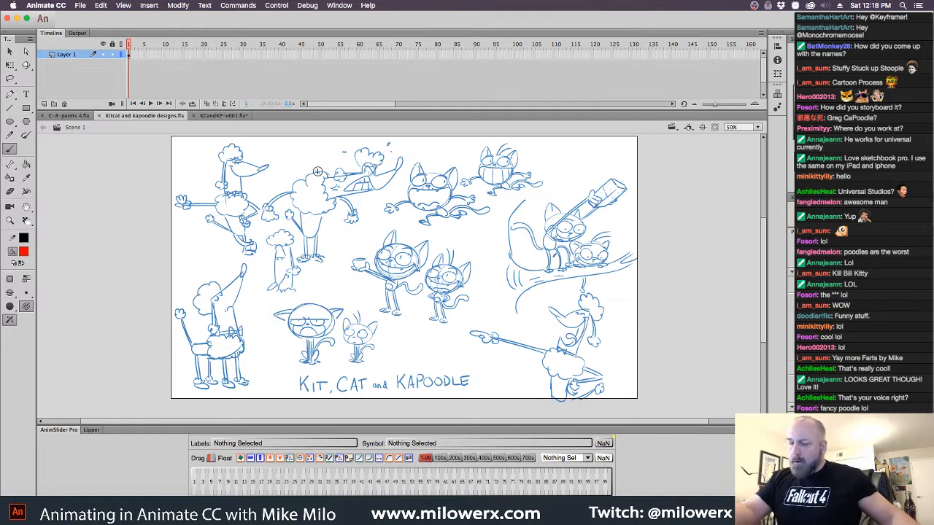
click(225, 116)
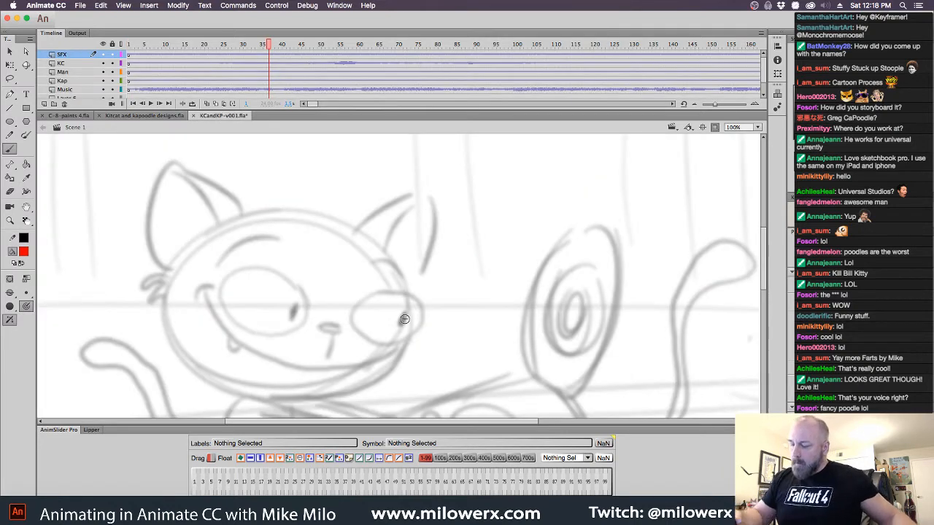
click(165, 118)
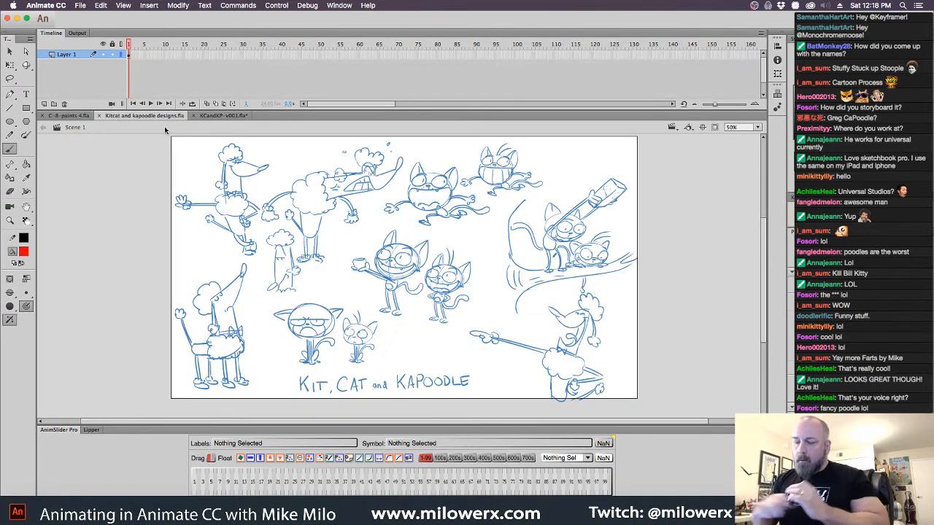
drag(135, 114, 238, 136)
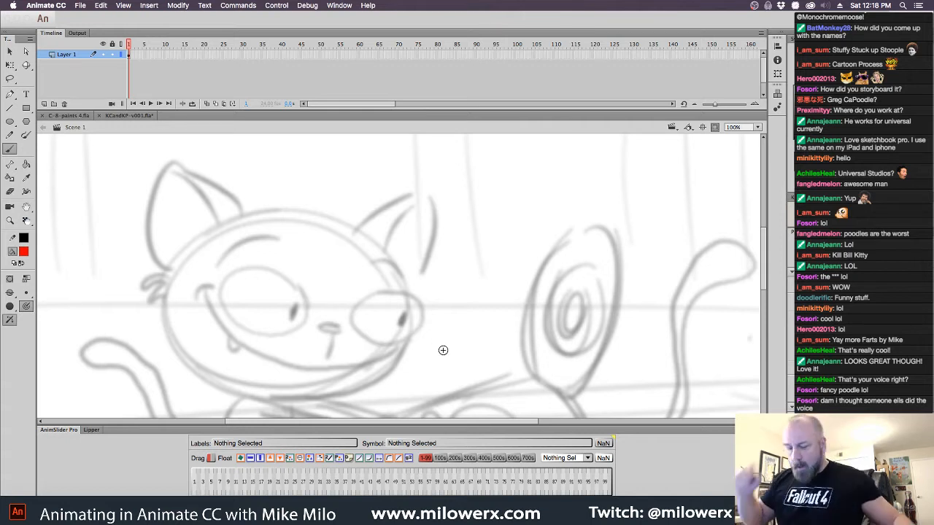
drag(497, 317, 563, 246)
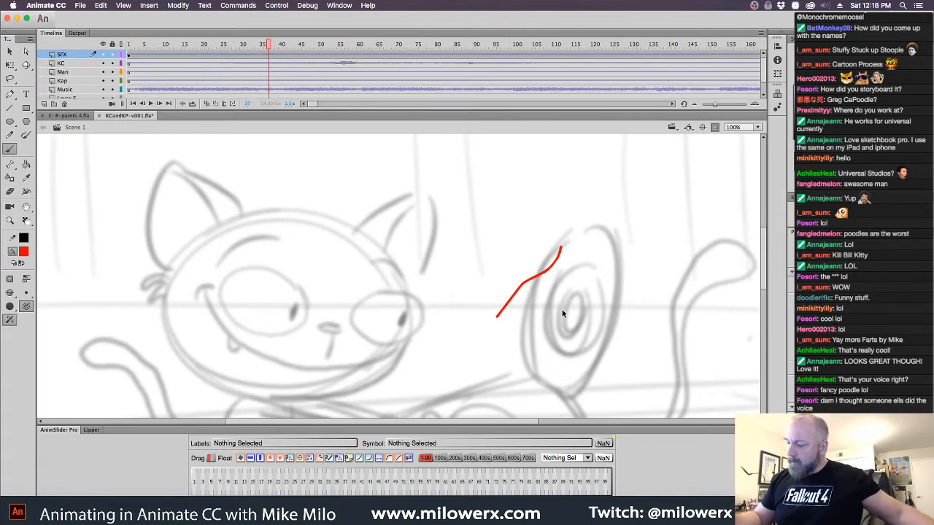
key(super+z)
mouse_move(556, 319)
mouse_down()
mouse_move(603, 263)
mouse_move(619, 283)
mouse_up()
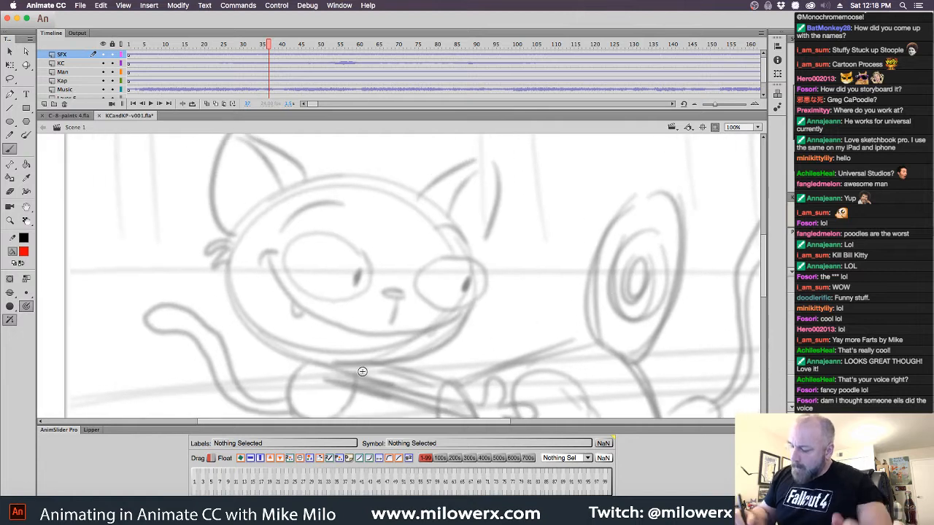
drag(351, 368, 368, 370)
mouse_move(428, 351)
mouse_down()
mouse_move(472, 285)
mouse_move(467, 255)
mouse_move(414, 197)
mouse_move(365, 181)
mouse_move(321, 183)
mouse_move(235, 242)
mouse_up()
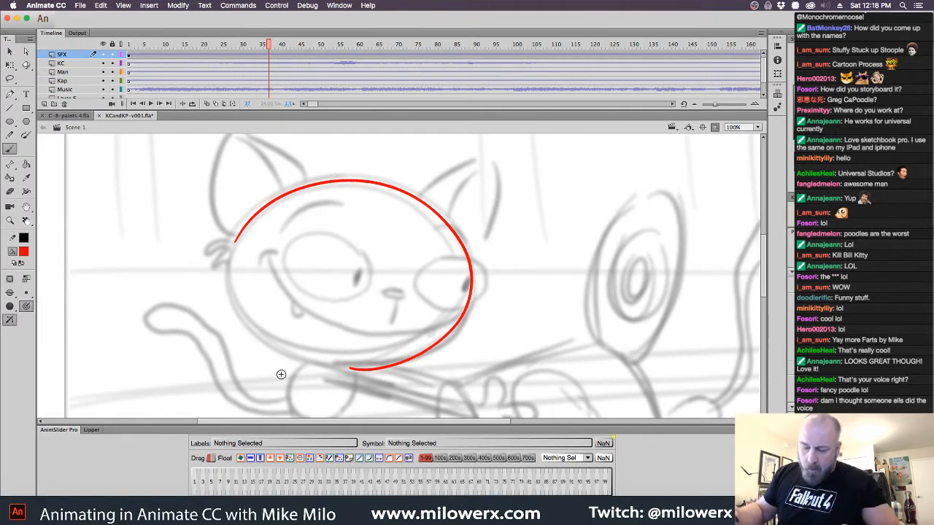
key(super+z)
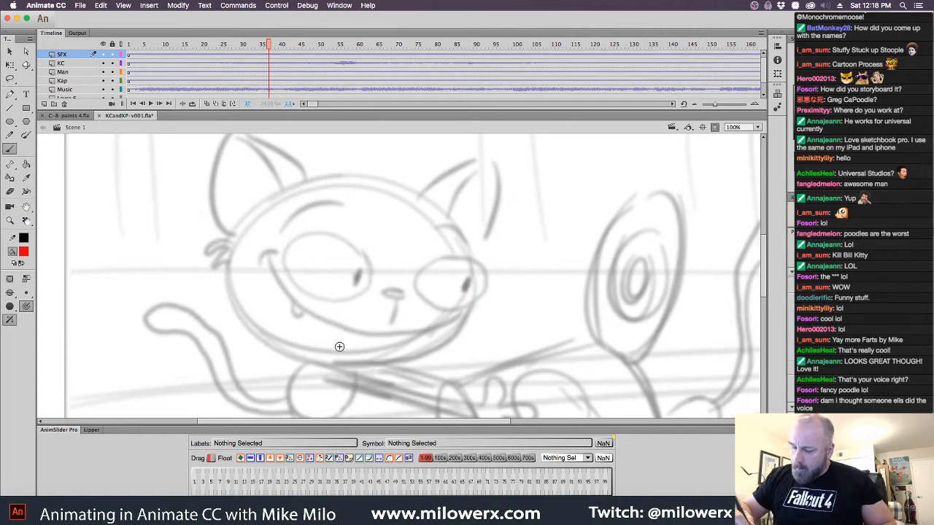
Draw the cat's head outline, cheek tuft, nose, short line below it and both eyebrows in red over the sketch
mouse_move(344, 368)
mouse_down()
mouse_move(255, 329)
mouse_move(235, 300)
mouse_move(230, 243)
mouse_move(271, 195)
mouse_move(354, 173)
mouse_move(422, 189)
mouse_move(463, 228)
mouse_move(475, 272)
mouse_move(467, 316)
mouse_move(446, 343)
mouse_move(338, 369)
mouse_up()
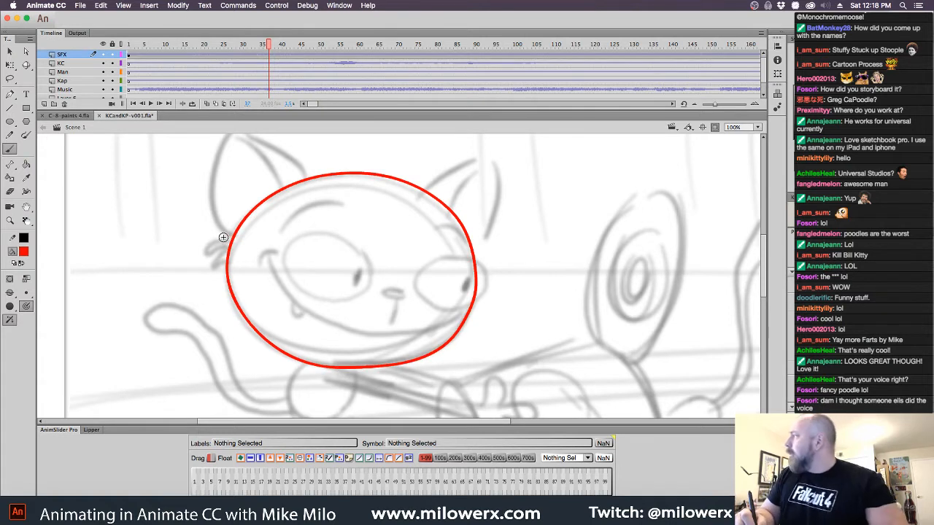
drag(234, 237, 219, 257)
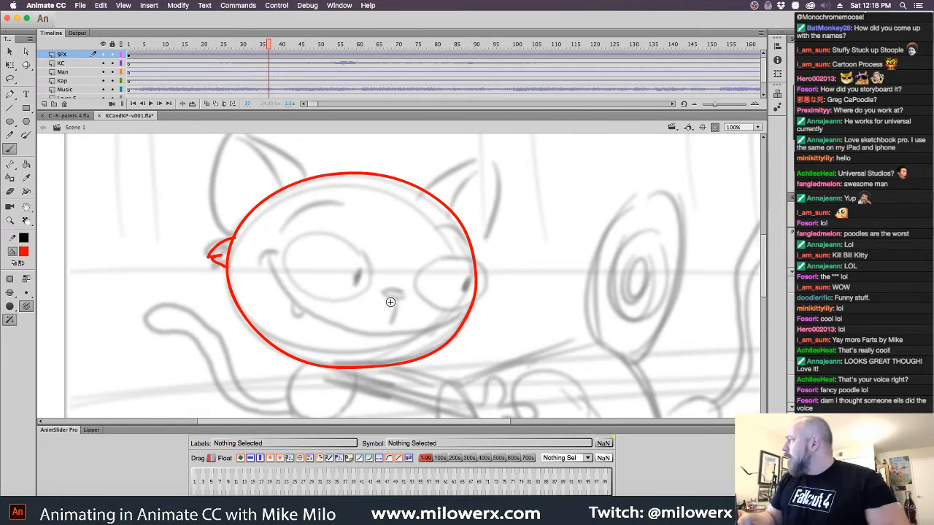
drag(403, 294, 393, 293)
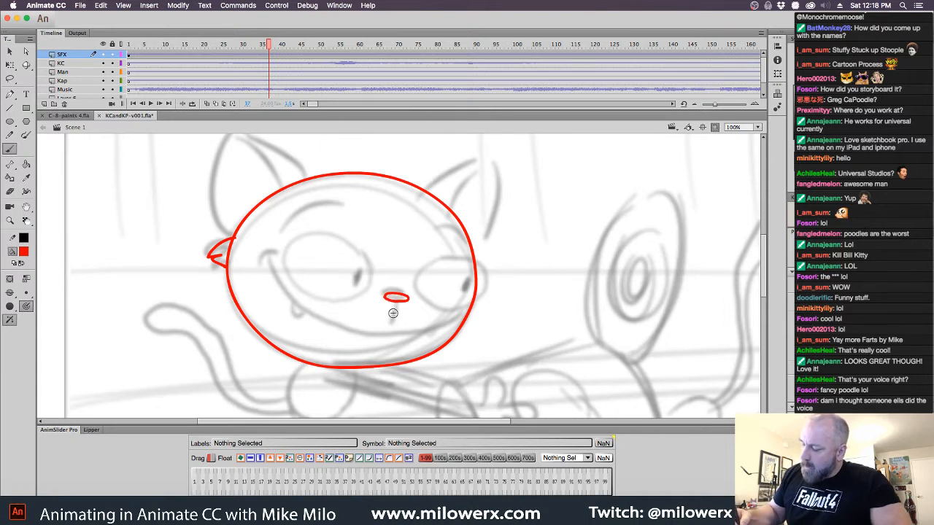
drag(395, 307, 389, 328)
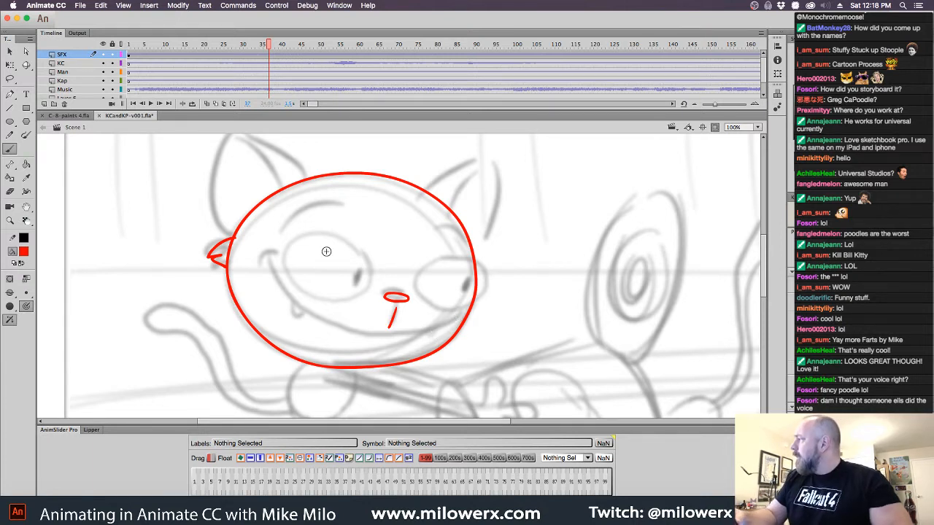
drag(284, 230, 318, 202)
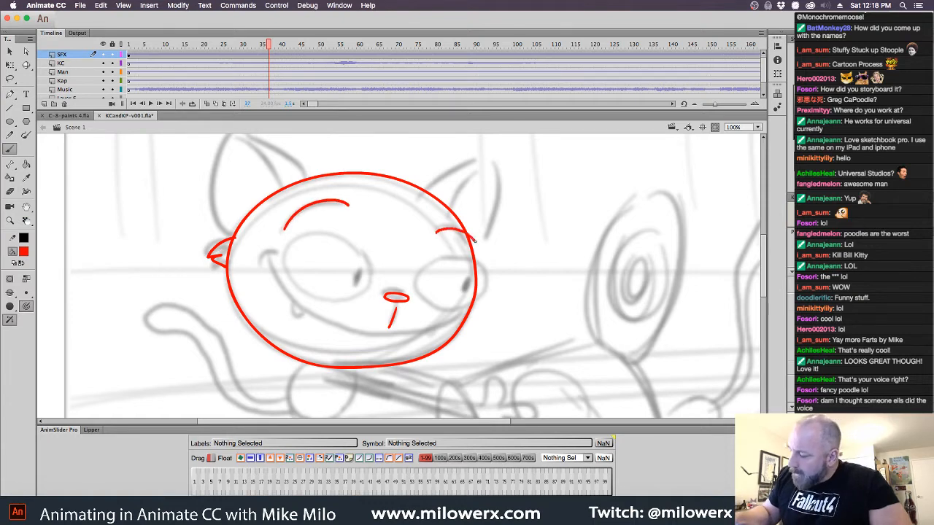
Draw the cat's left ear in red with an outward-curving tip, redoing rejected strokes, and add the inner curl
drag(556, 297, 575, 378)
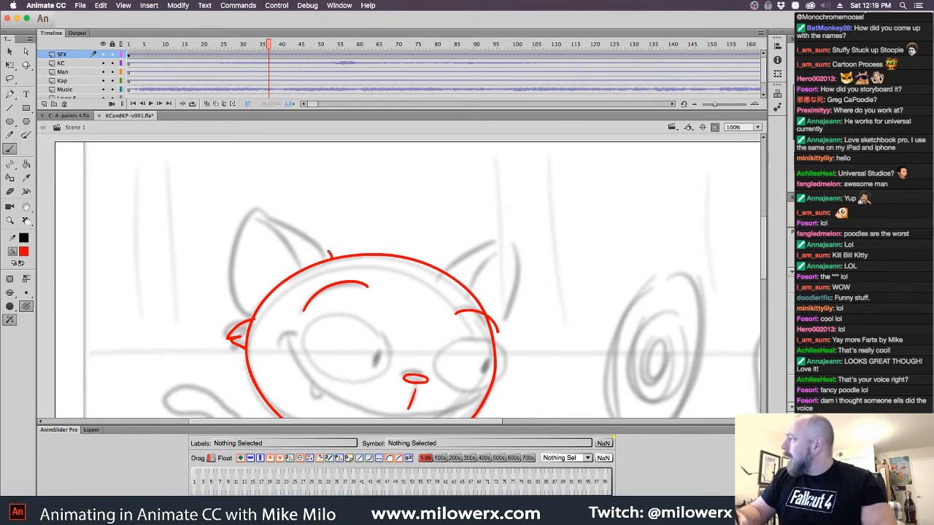
drag(324, 246, 247, 212)
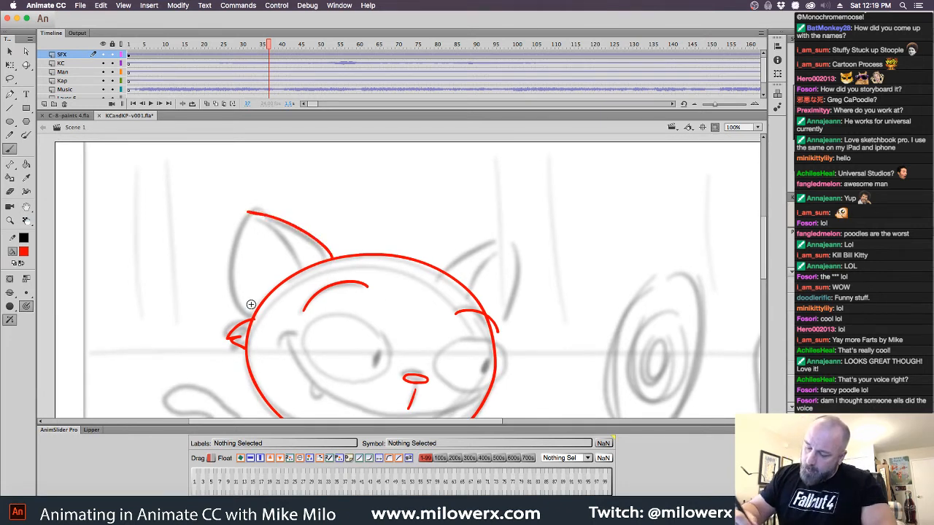
key(ctrl+z)
mouse_move(330, 255)
mouse_down()
mouse_move(292, 228)
mouse_move(211, 221)
mouse_up()
drag(256, 309, 231, 244)
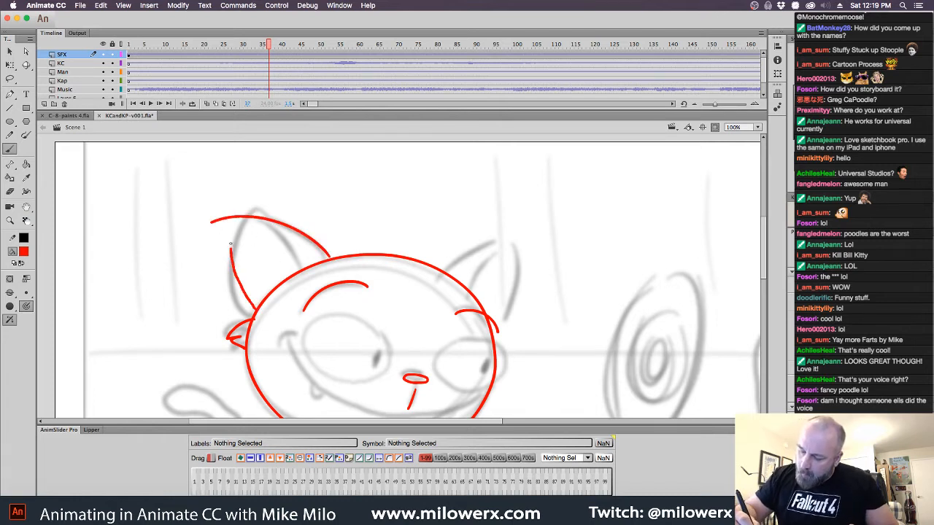
key(ctrl+z)
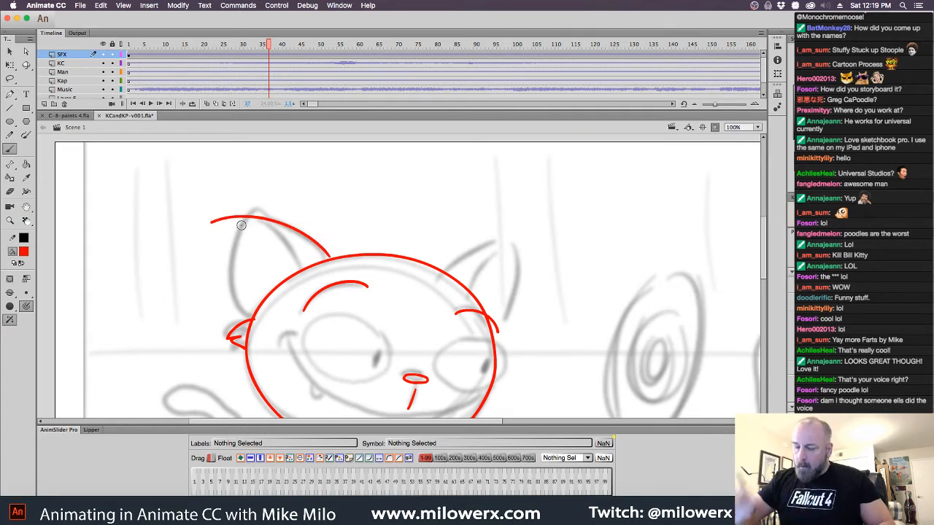
drag(254, 315, 227, 230)
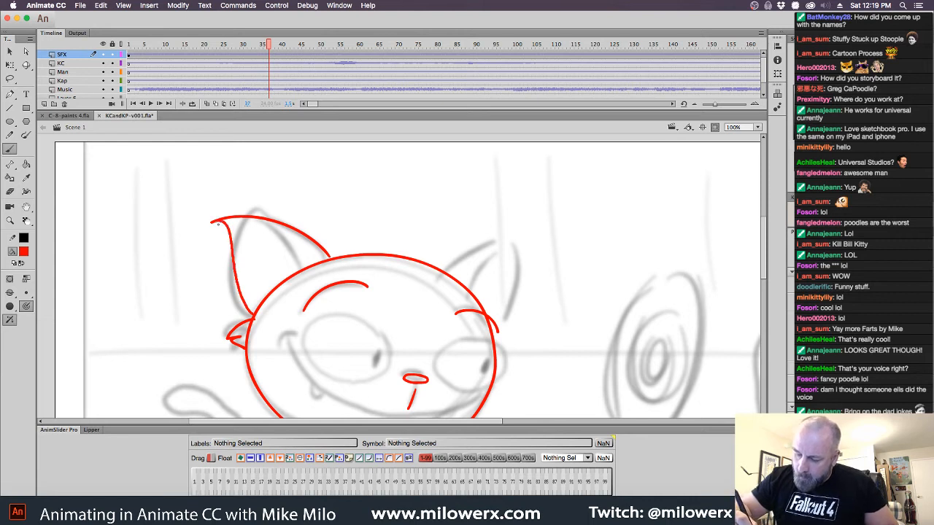
mouse_move(268, 265)
mouse_down()
mouse_move(289, 251)
mouse_move(271, 231)
mouse_move(222, 232)
mouse_up()
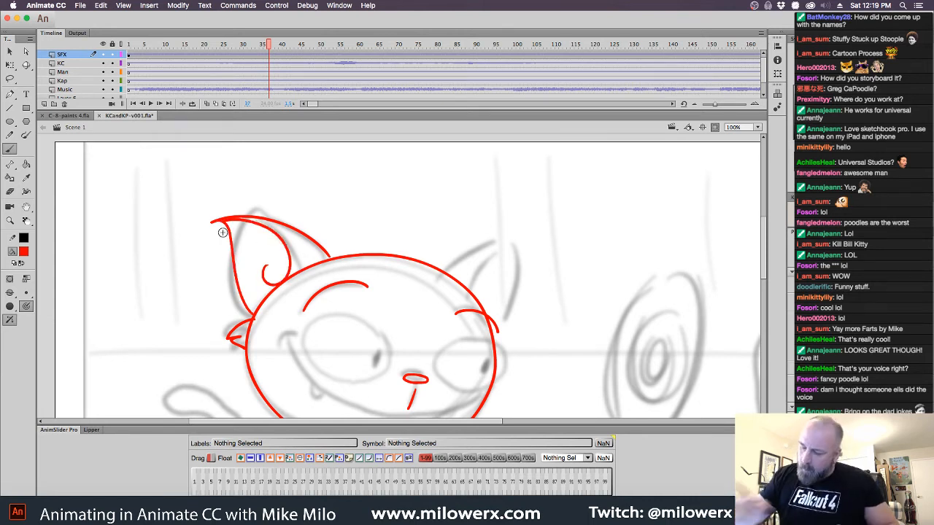
Draw the cat's right ear in red with a curved tip and redraw its inner curl
drag(567, 323, 508, 300)
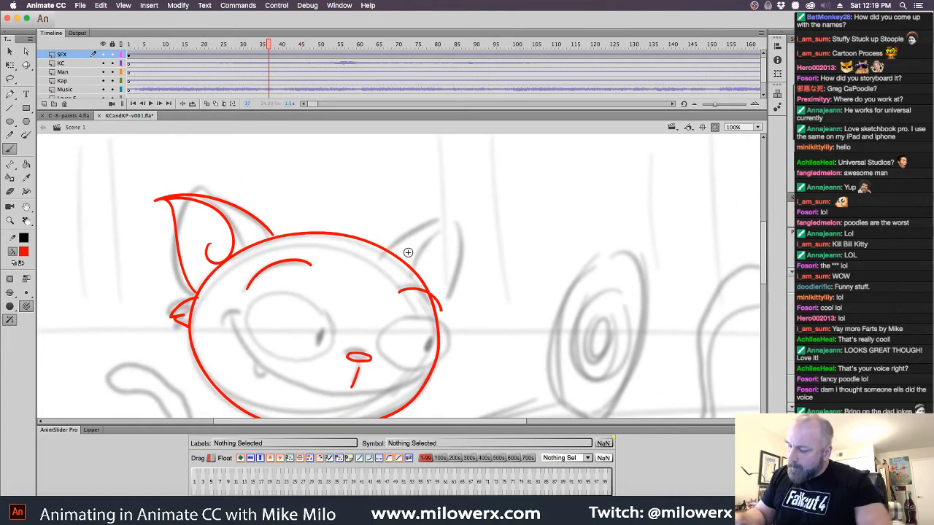
mouse_move(394, 252)
mouse_down()
mouse_move(429, 234)
mouse_move(478, 233)
mouse_up()
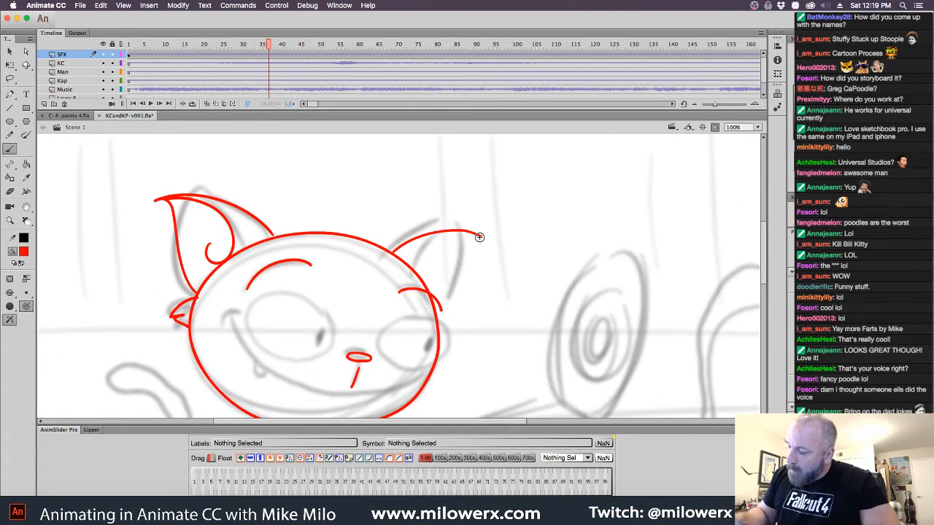
drag(466, 264, 449, 299)
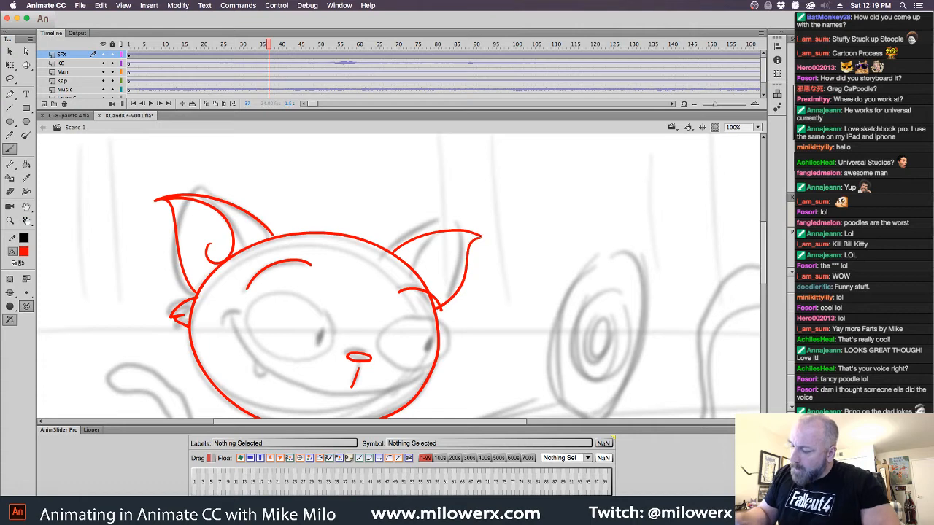
drag(480, 236, 432, 246)
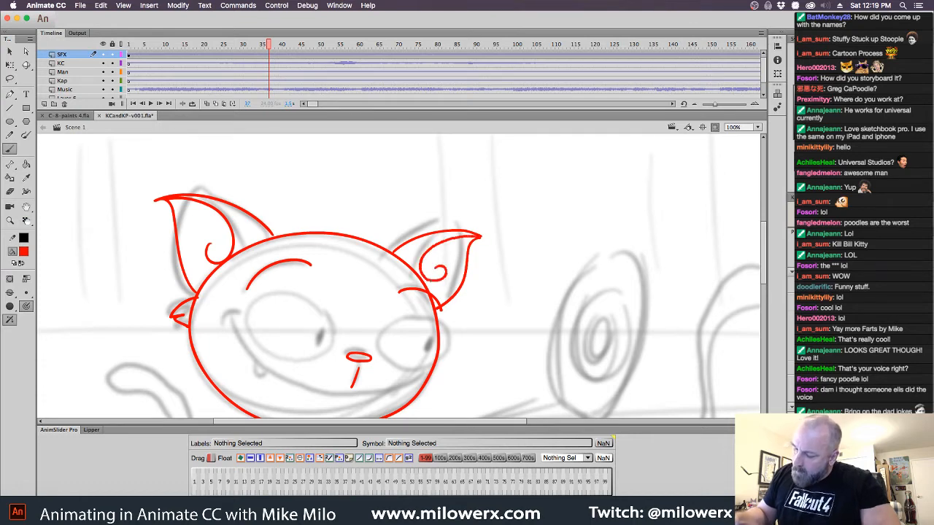
scroll(521, 340, down, 5)
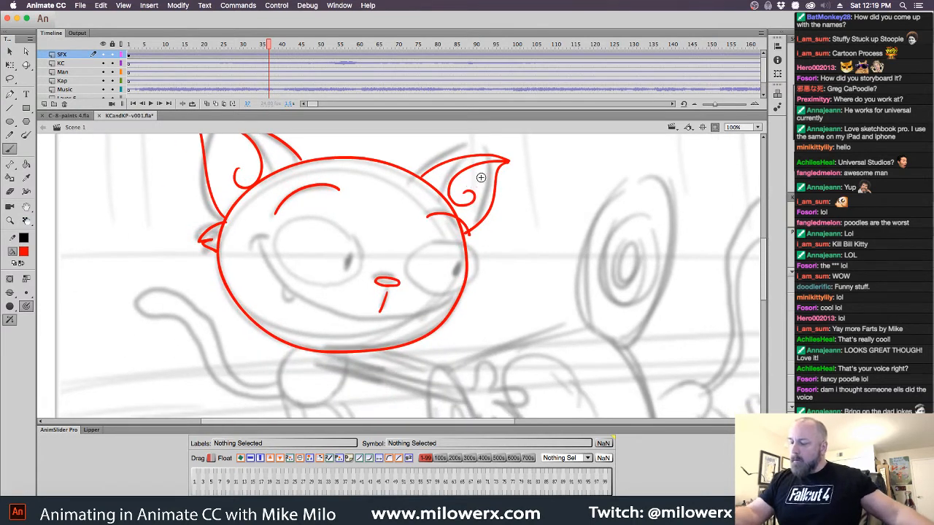
key(cmd+z)
drag(504, 162, 455, 184)
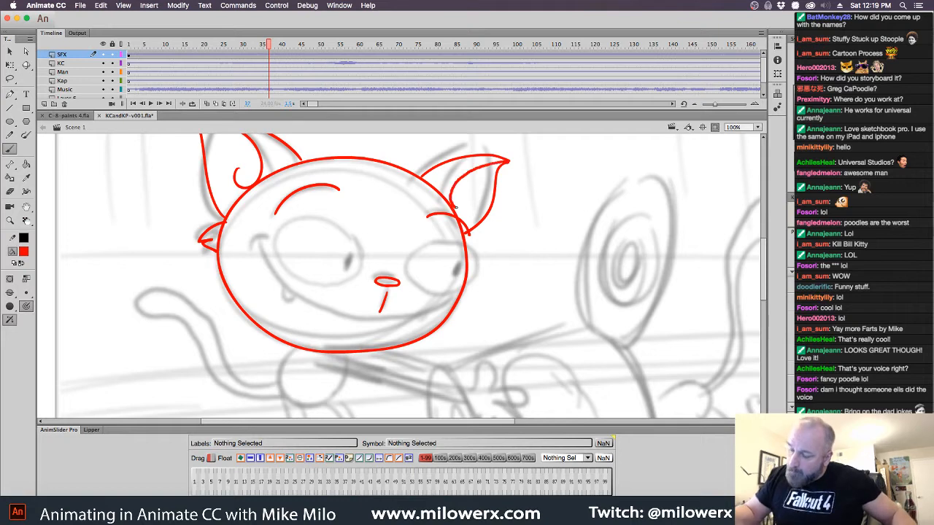
Draw the cat's two large oval eyes in red over the sketched ones
drag(552, 323, 576, 343)
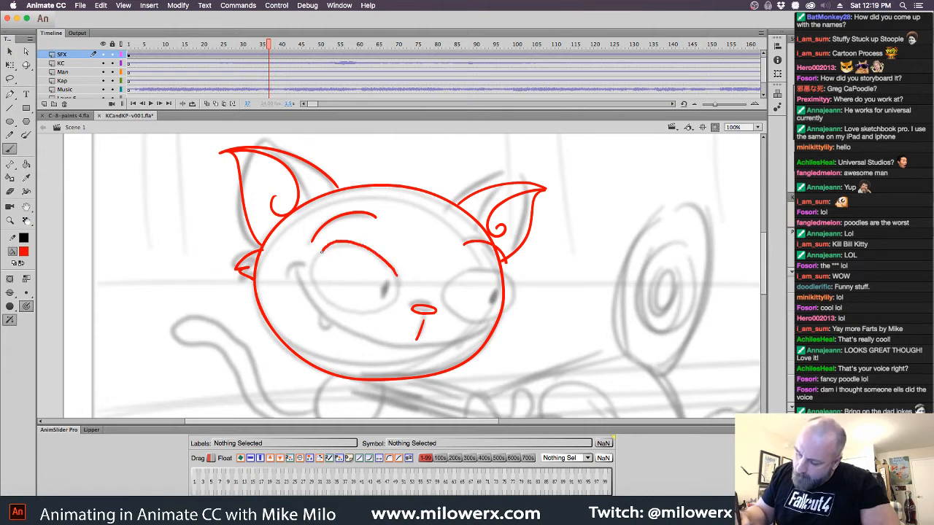
mouse_move(321, 250)
mouse_down()
mouse_move(315, 273)
mouse_move(326, 296)
mouse_move(370, 307)
mouse_up()
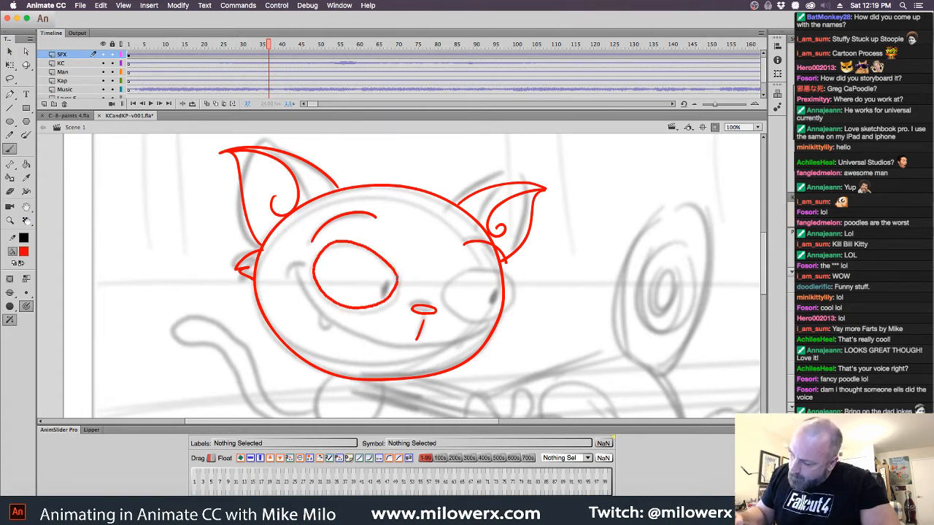
mouse_move(481, 272)
mouse_down()
mouse_move(449, 308)
mouse_move(467, 320)
mouse_move(514, 291)
mouse_up()
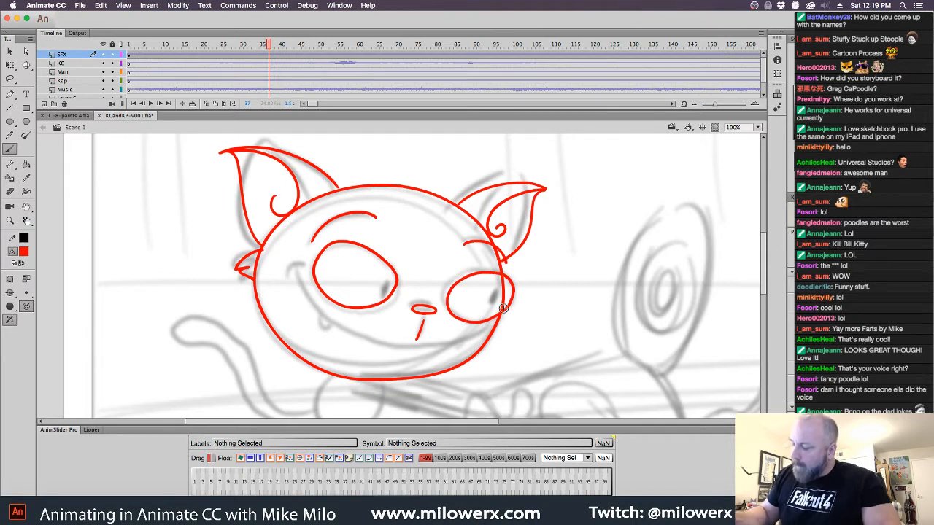
scroll(503, 308, down, 3)
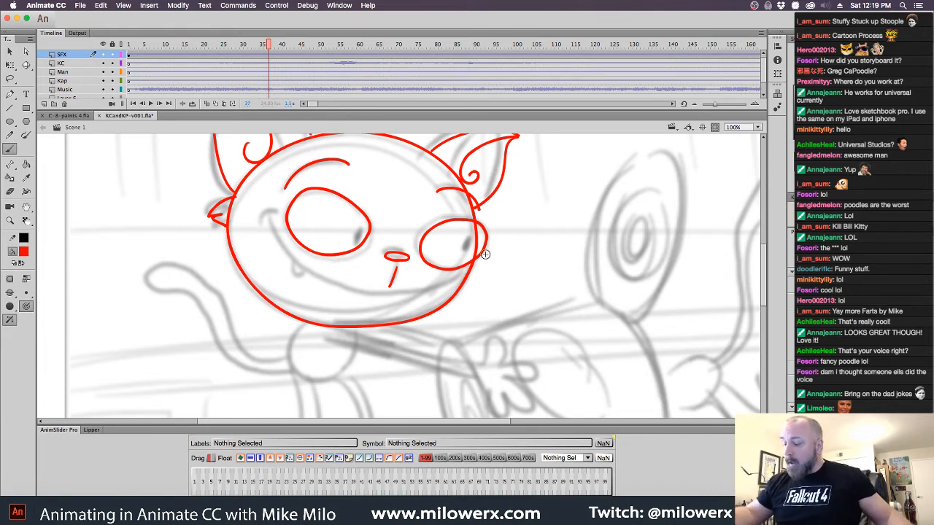
scroll(521, 246, up, 5)
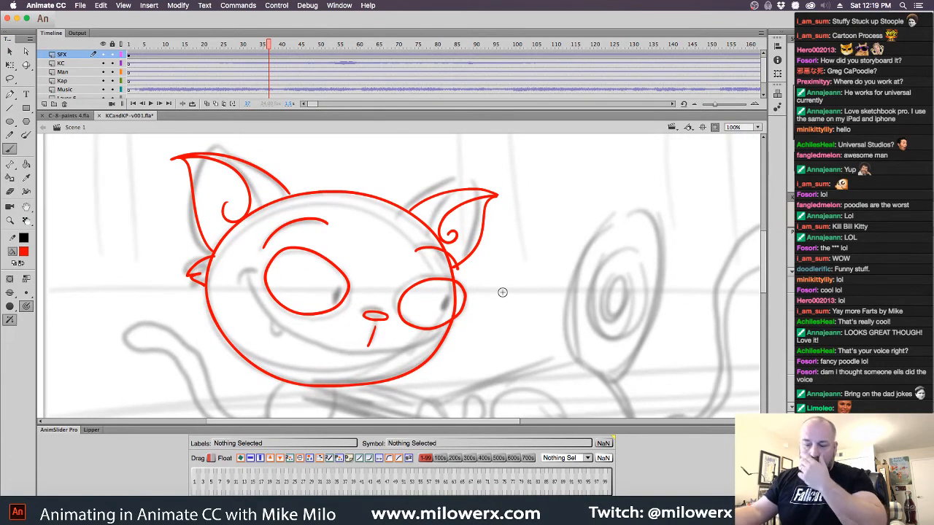
Delete the red cat drawing from the SFX layer and lock the SFX, KC, Man and Kap layers
click(184, 62)
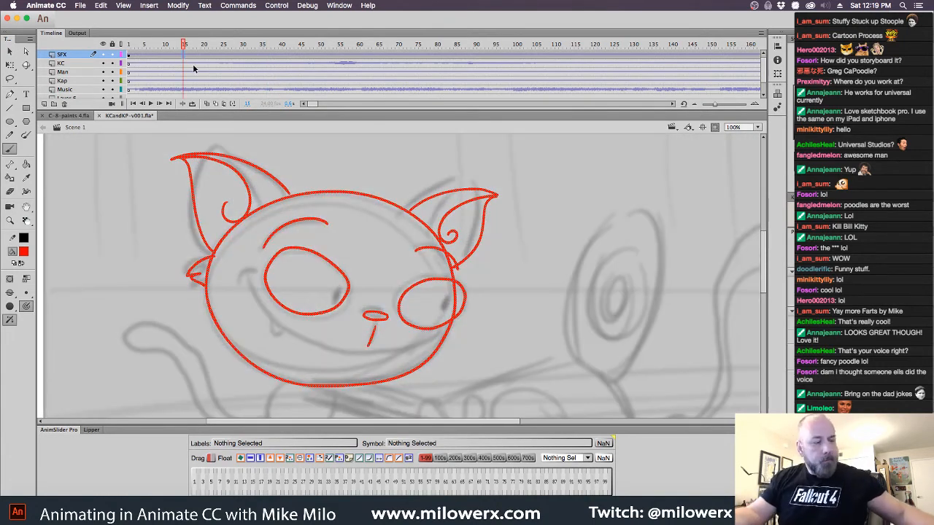
key(Delete)
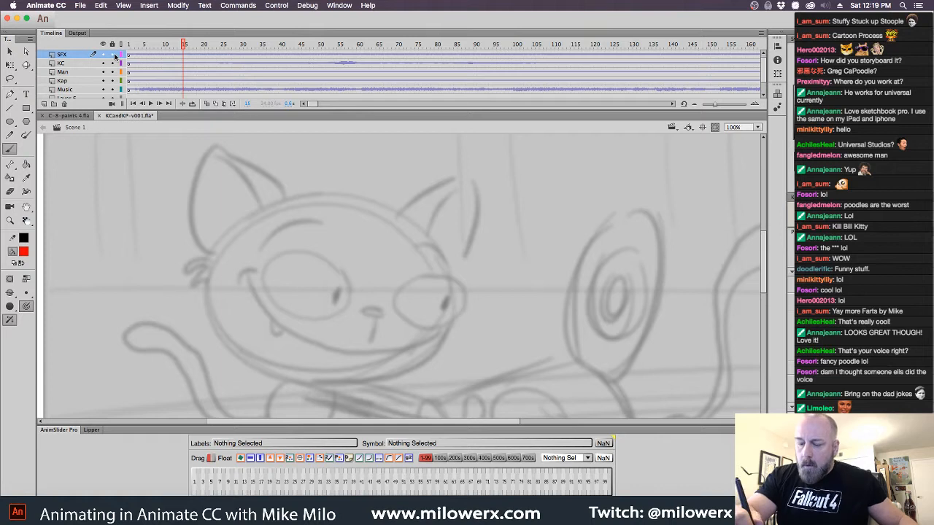
drag(116, 57, 116, 82)
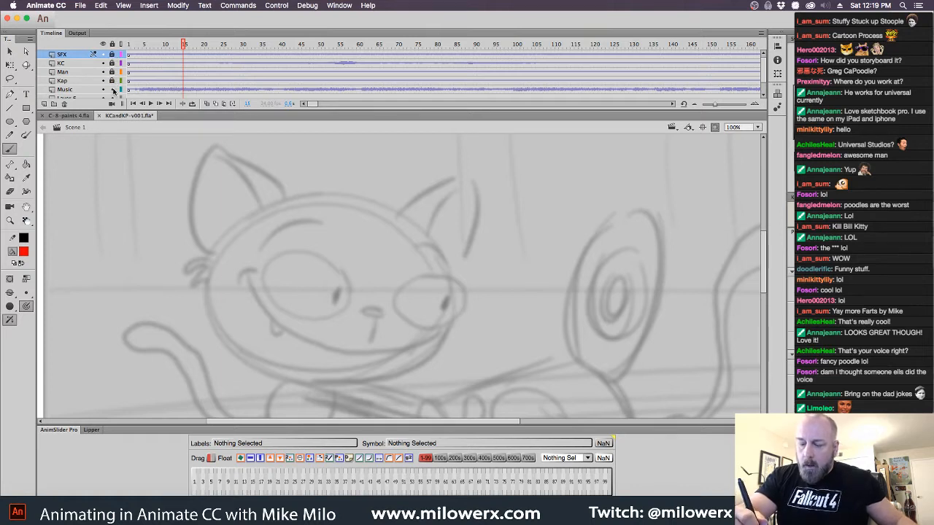
scroll(763, 76, down, 2)
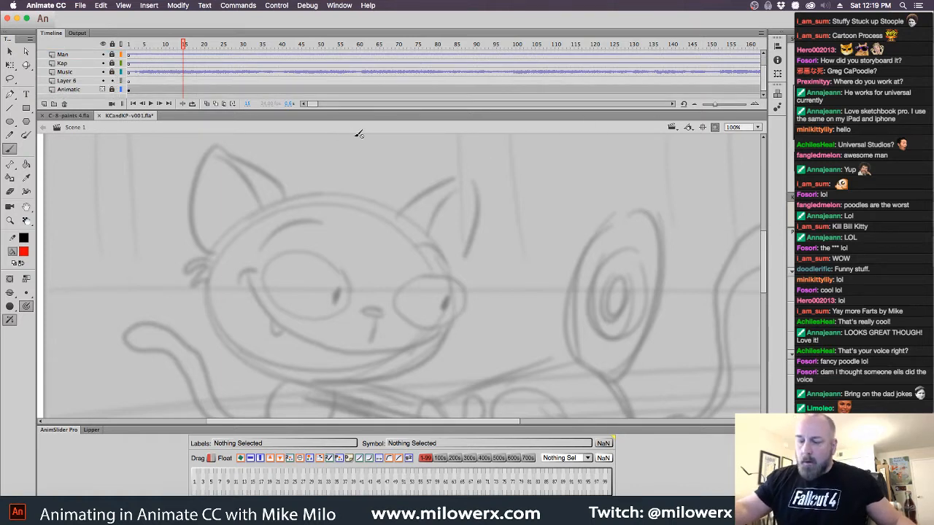
Paste the red cat head drawing in place onto Layer 6, over the sketched cat
click(73, 71)
click(65, 104)
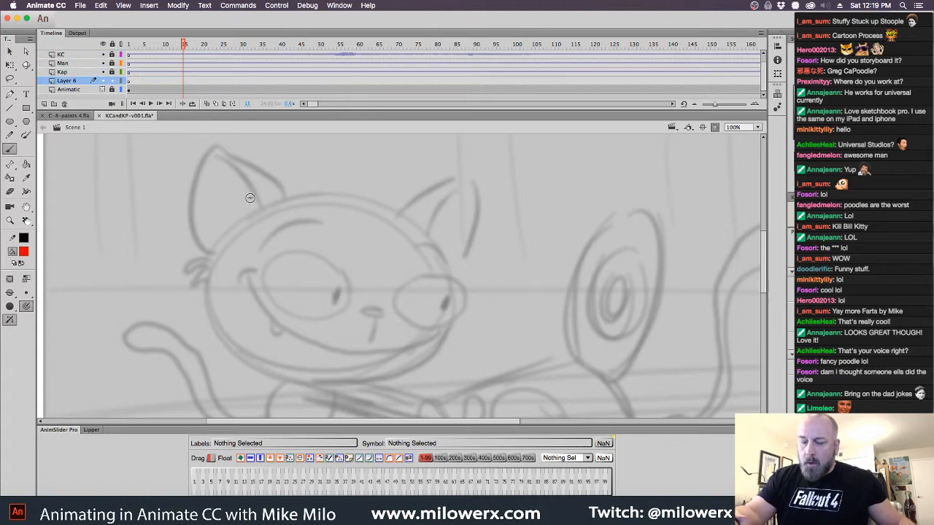
click(131, 82)
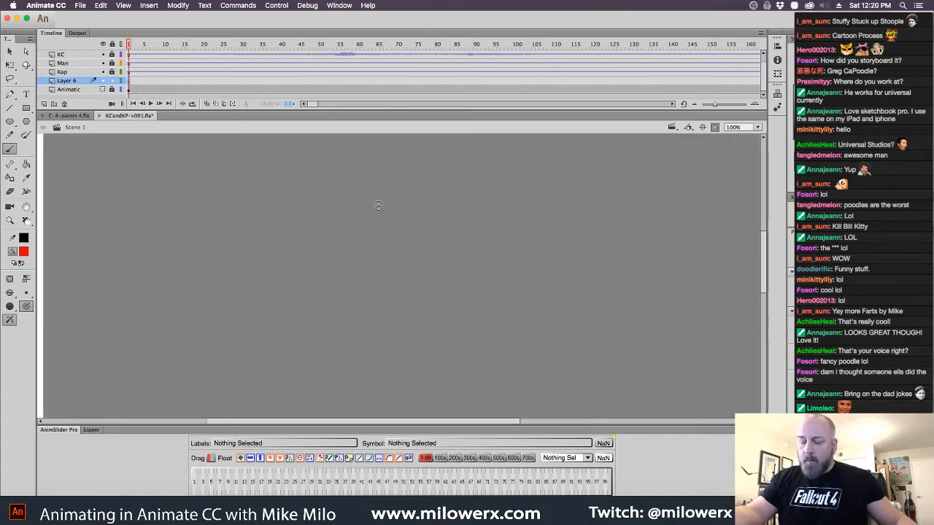
key(Return)
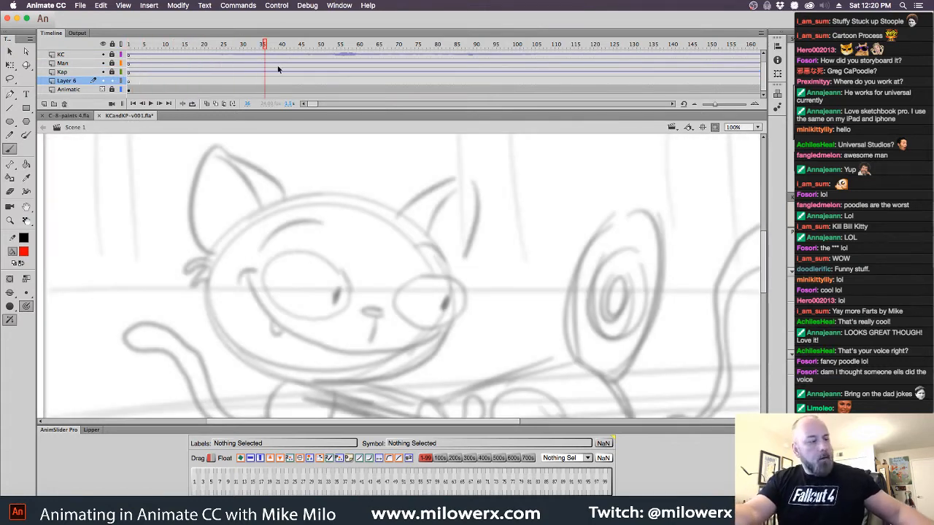
key(super+shift+v)
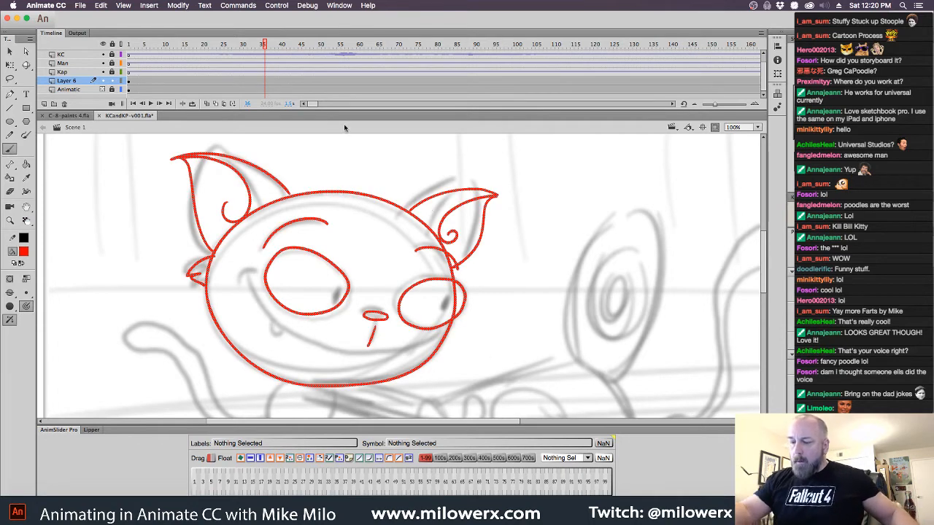
Try converting the red cat head drawing into a Graphic symbol named K-head
key(F8)
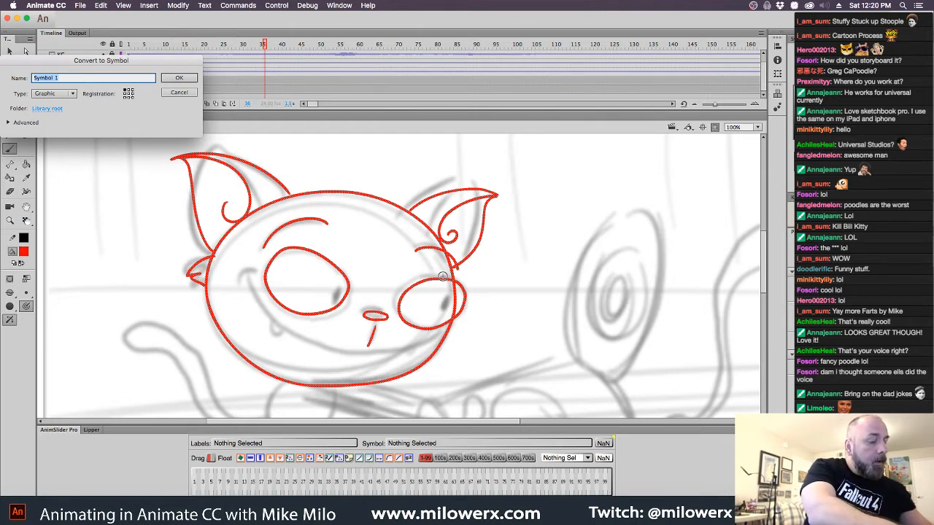
text(K)
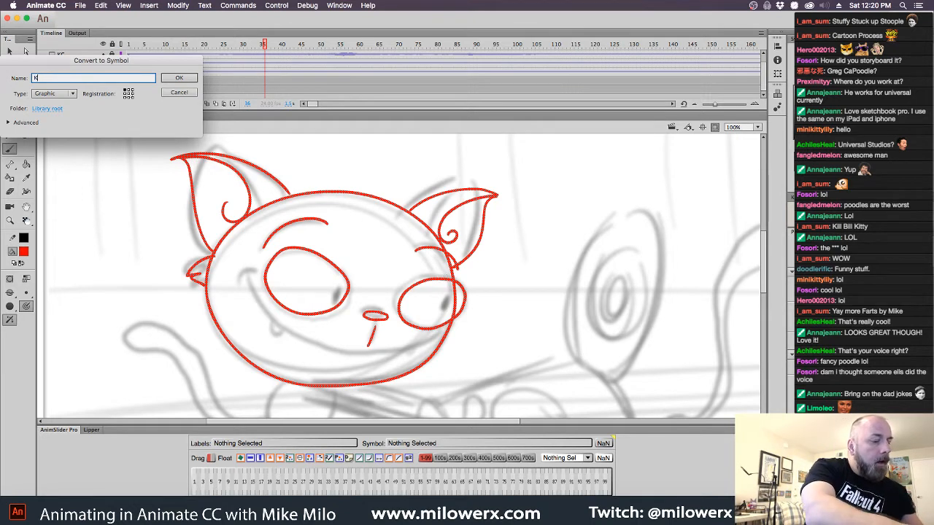
text(-head)
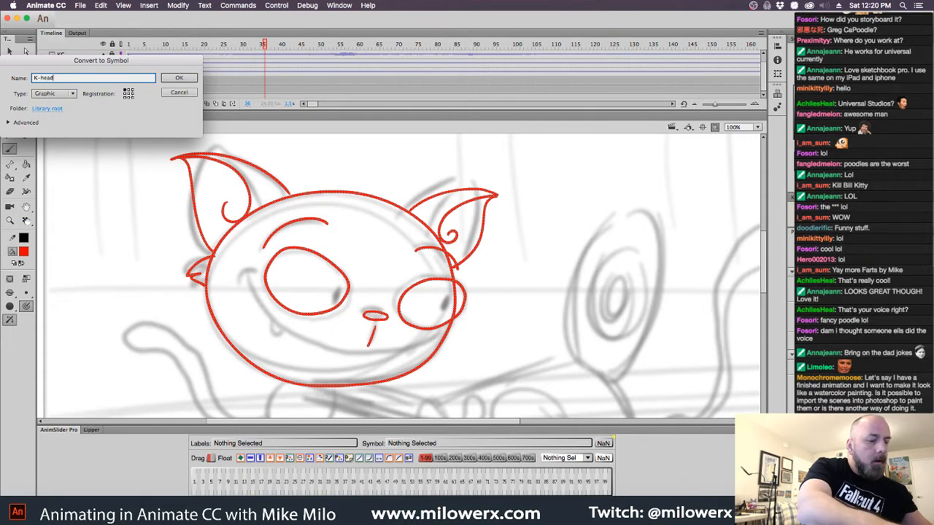
key(Return)
Open the K-head symbol for editing in place and in isolation, and return the head to plain strokes in Scene 1
key(v)
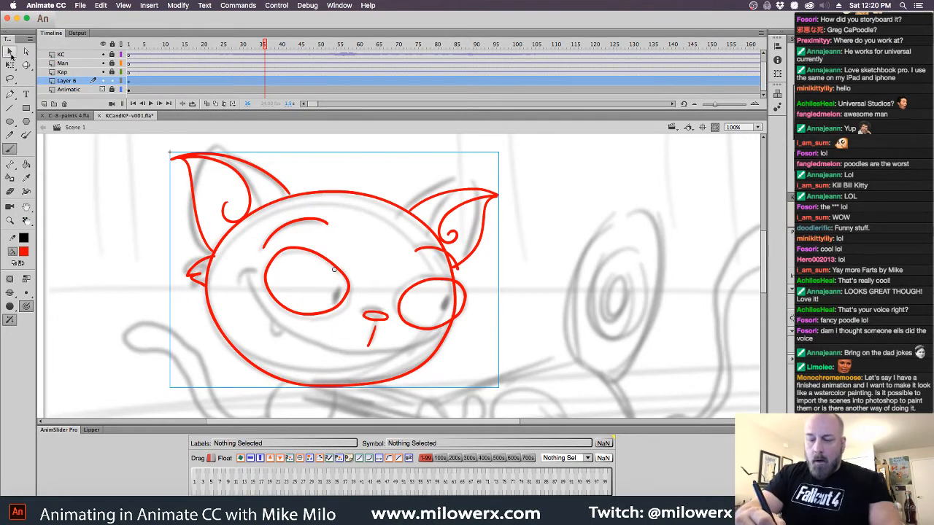
double_click(436, 236)
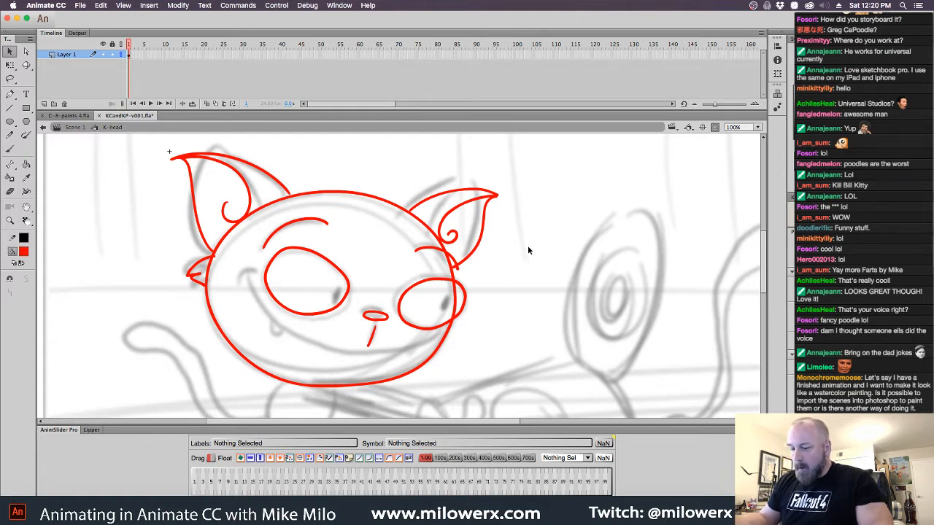
click(78, 128)
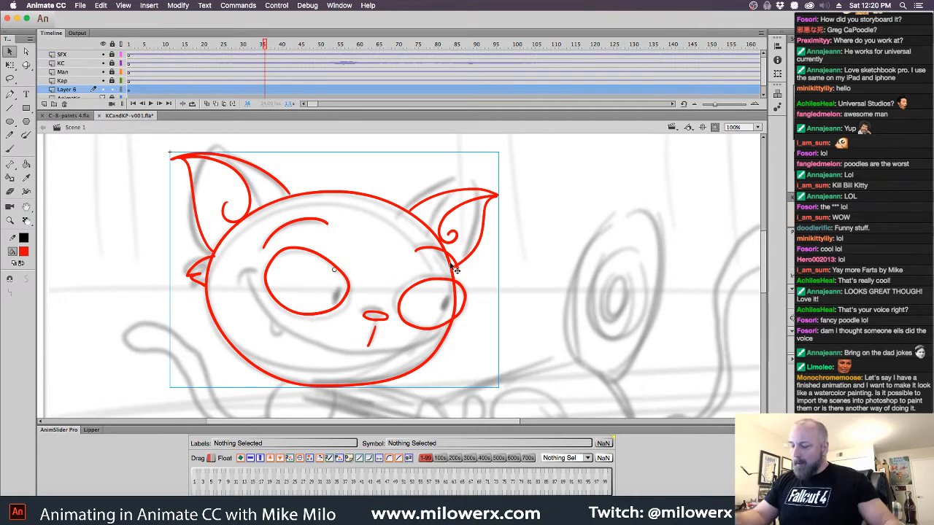
key(super+e)
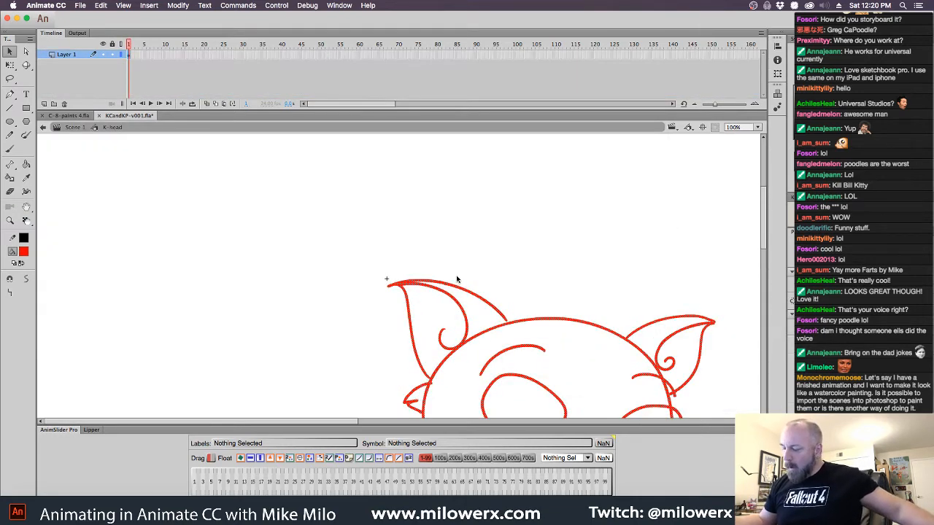
key(super+e)
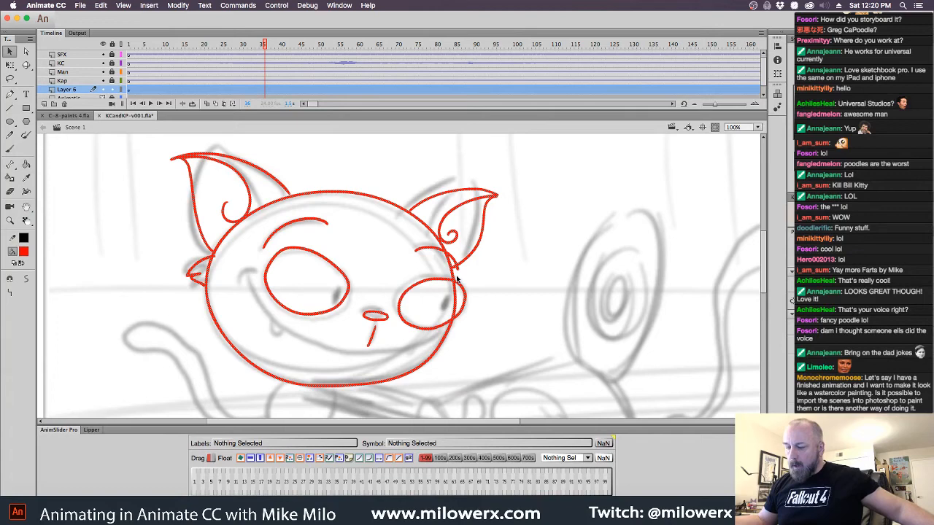
Ready the brush and add a new layer for the cat's body, placing it directly below Layer 6
drag(511, 297, 546, 242)
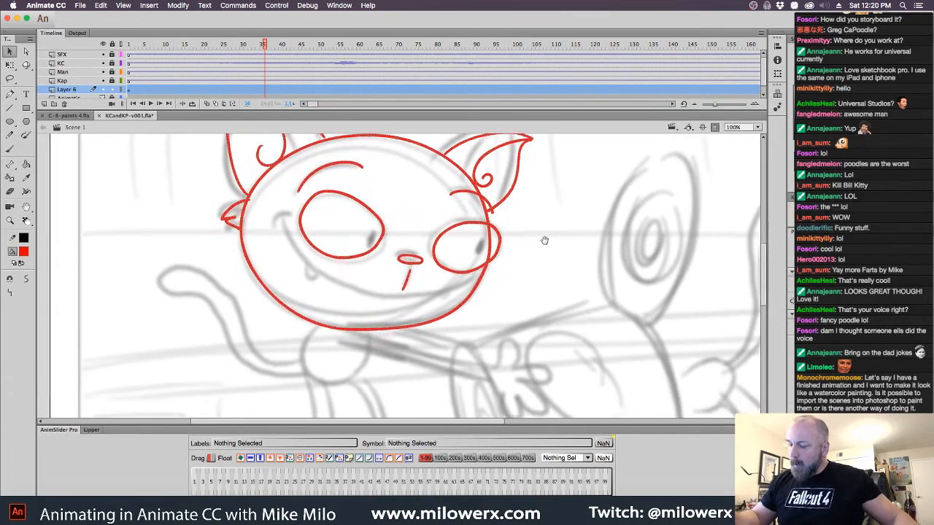
scroll(326, 268, down, 5)
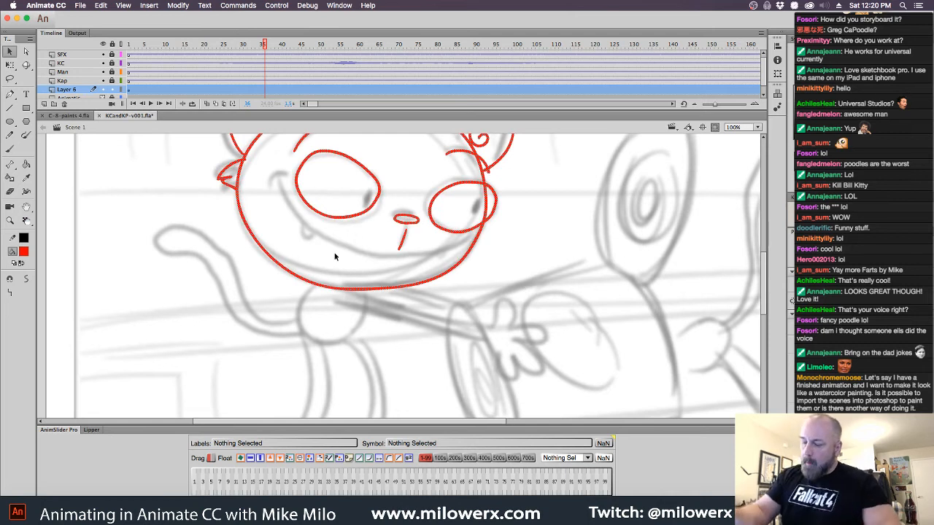
click(10, 149)
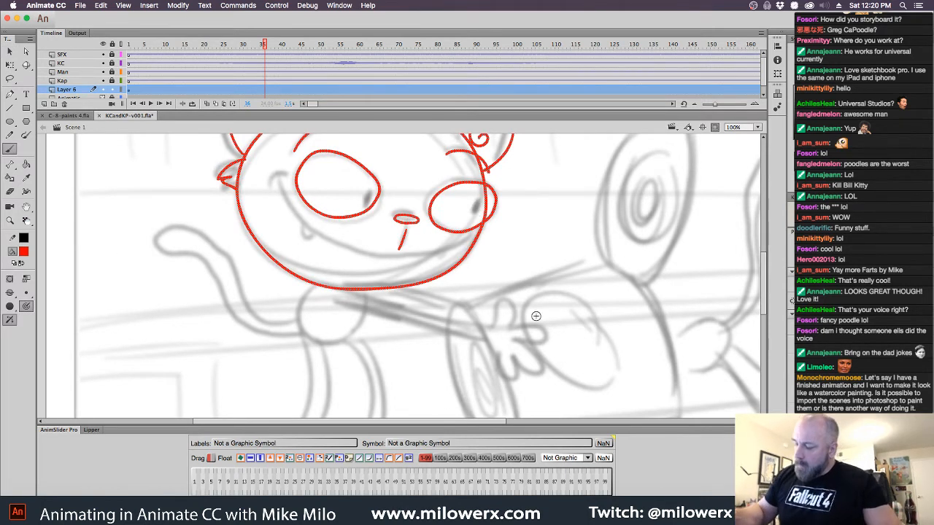
scroll(578, 323, down, 5)
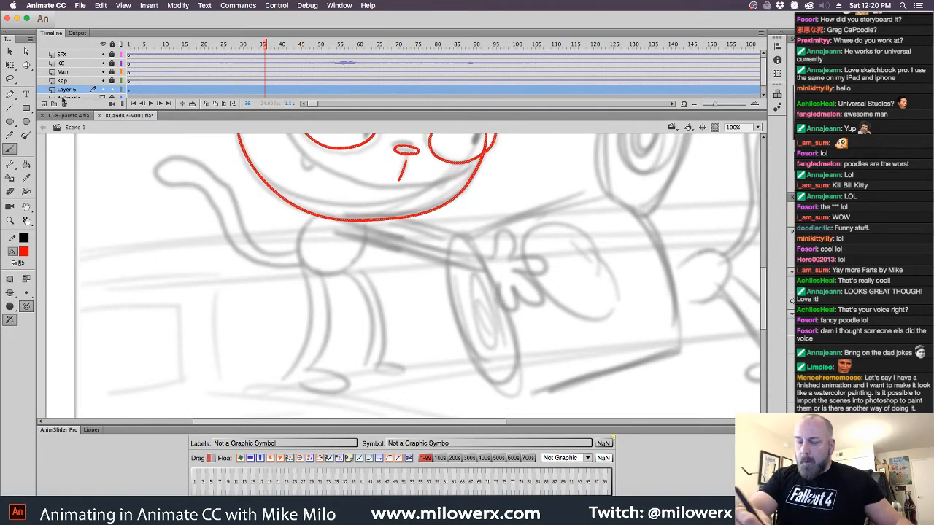
click(44, 105)
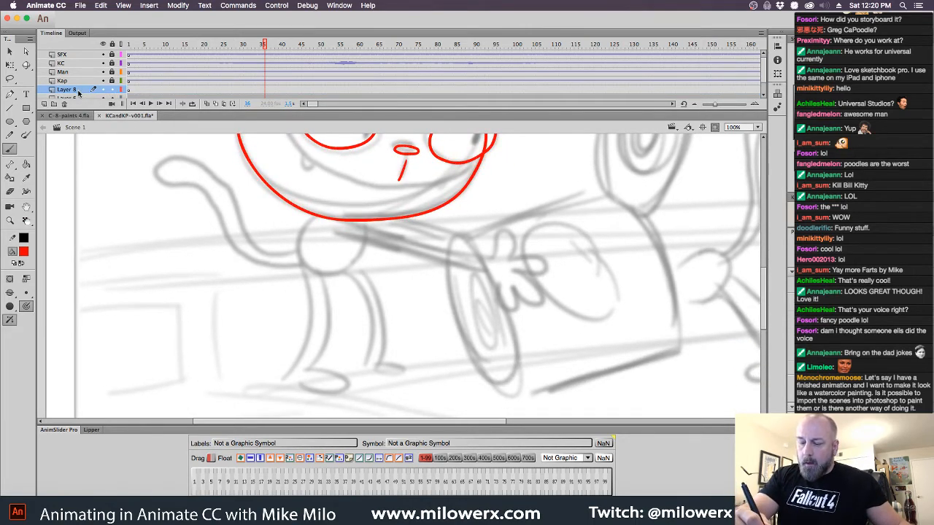
drag(78, 92, 84, 87)
Draw the cat's round body and both bent legs with oval feet in red over the sketch
drag(466, 258, 452, 258)
mouse_move(300, 216)
mouse_down()
mouse_move(290, 263)
mouse_move(318, 275)
mouse_move(337, 267)
mouse_move(355, 221)
mouse_up()
mouse_move(291, 262)
mouse_down()
mouse_move(299, 296)
mouse_move(267, 379)
mouse_move(309, 285)
mouse_move(315, 312)
mouse_move(283, 378)
mouse_up()
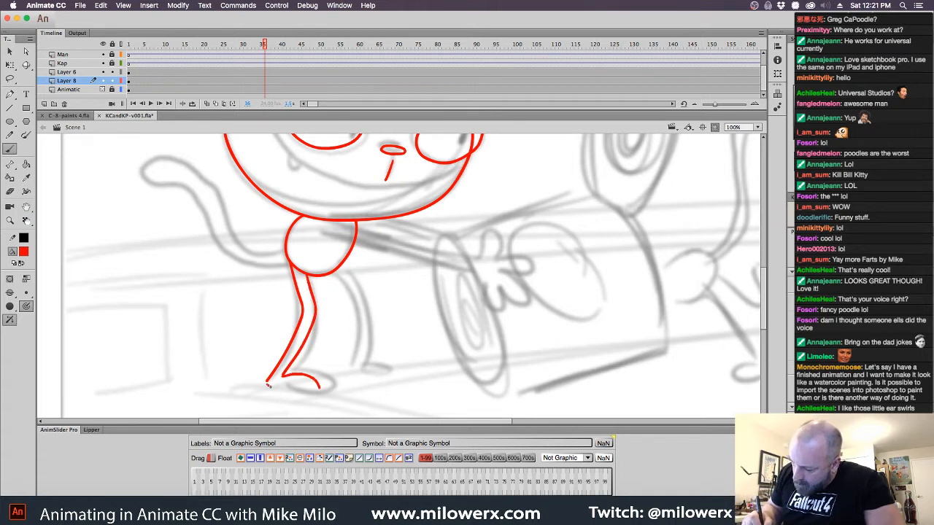
mouse_move(297, 381)
mouse_down()
mouse_move(308, 394)
mouse_move(319, 384)
mouse_up()
mouse_move(346, 293)
mouse_down()
mouse_move(357, 316)
mouse_move(340, 371)
mouse_move(378, 376)
mouse_up()
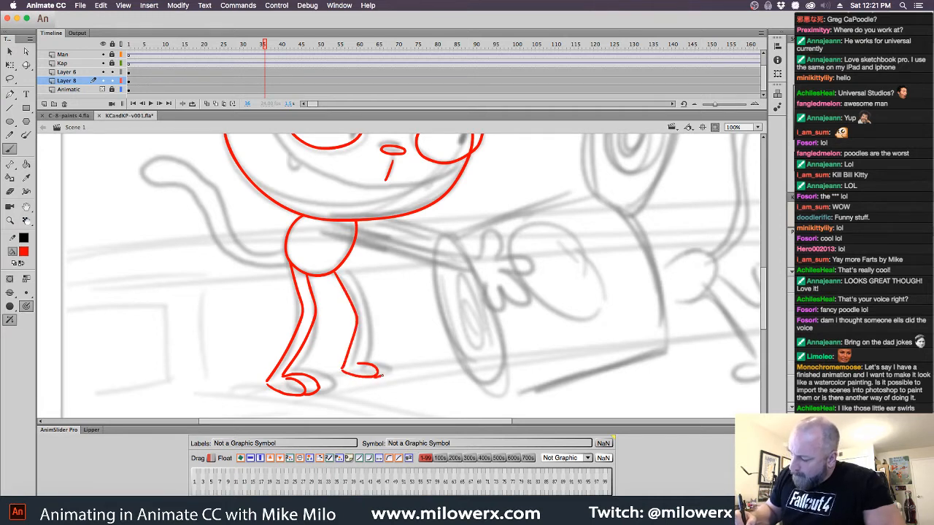
drag(344, 268, 356, 287)
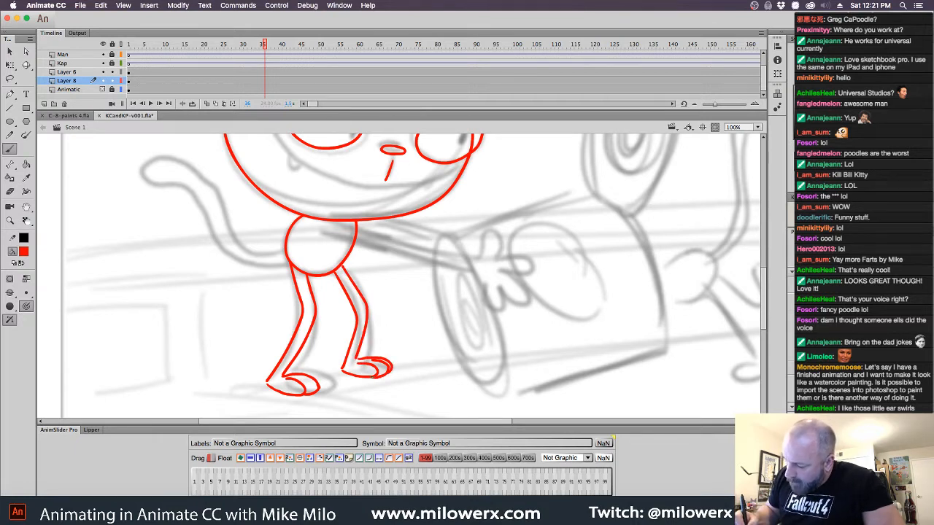
Draw the cat's curved tail with a rounded tip in red, joining it to the back of the body
scroll(481, 325, up, 3)
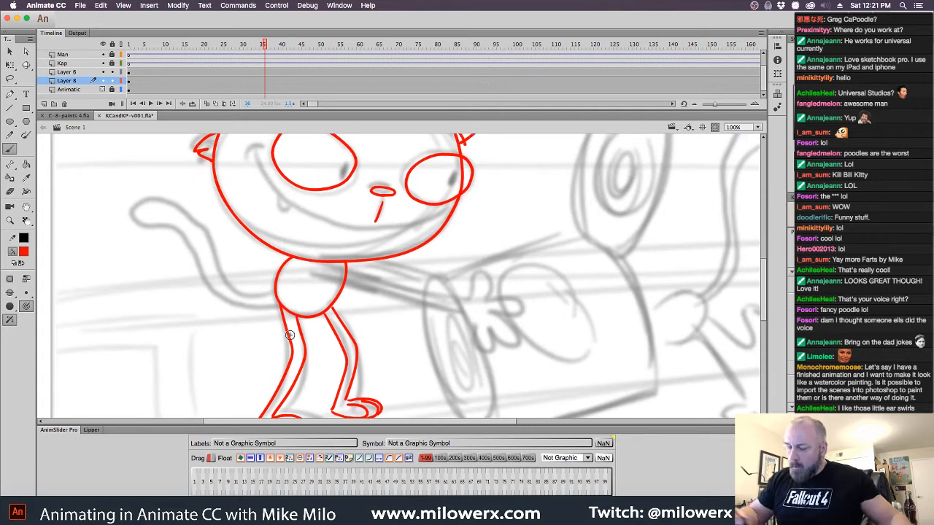
mouse_move(250, 300)
mouse_down()
mouse_move(223, 289)
mouse_move(203, 213)
mouse_move(176, 198)
mouse_move(159, 219)
mouse_up()
mouse_move(200, 241)
mouse_down()
mouse_move(210, 298)
mouse_move(254, 314)
mouse_up()
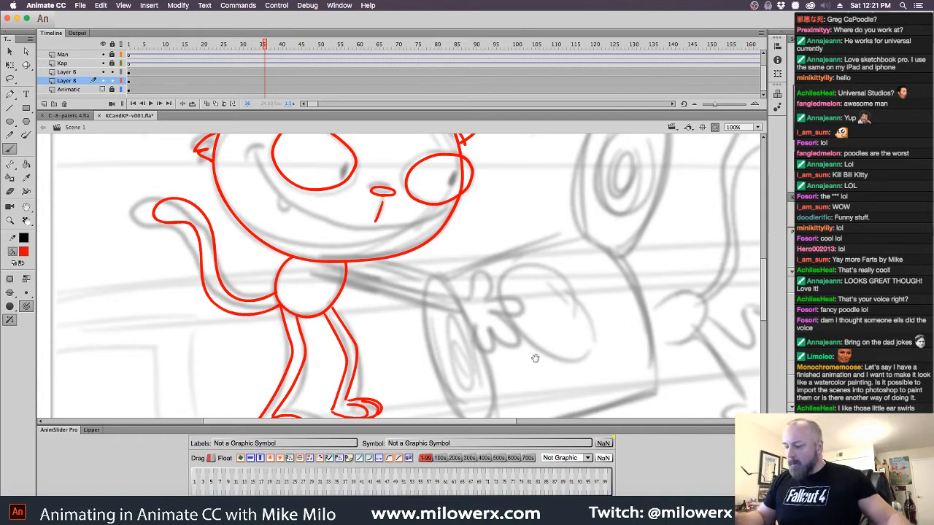
Draw the cat's outstretched front arm in red as two straight lines from the body to the sketched hand
scroll(535, 357, right, 5)
scroll(536, 357, down, 1)
mouse_move(149, 240)
mouse_down()
mouse_move(304, 282)
mouse_move(187, 240)
mouse_move(269, 260)
mouse_move(304, 279)
mouse_up()
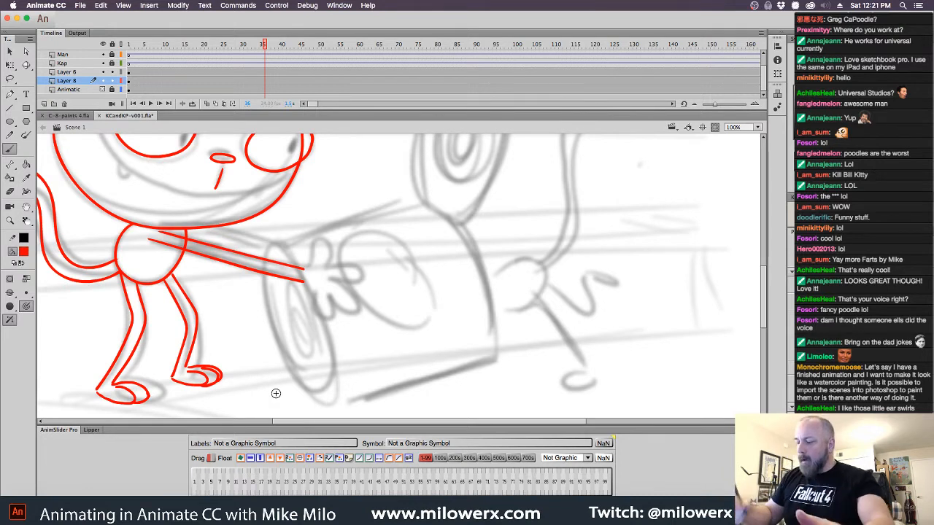
Try several versions of the cat's open hand in red at the arm's end, undoing the rejected strokes
drag(304, 268, 316, 257)
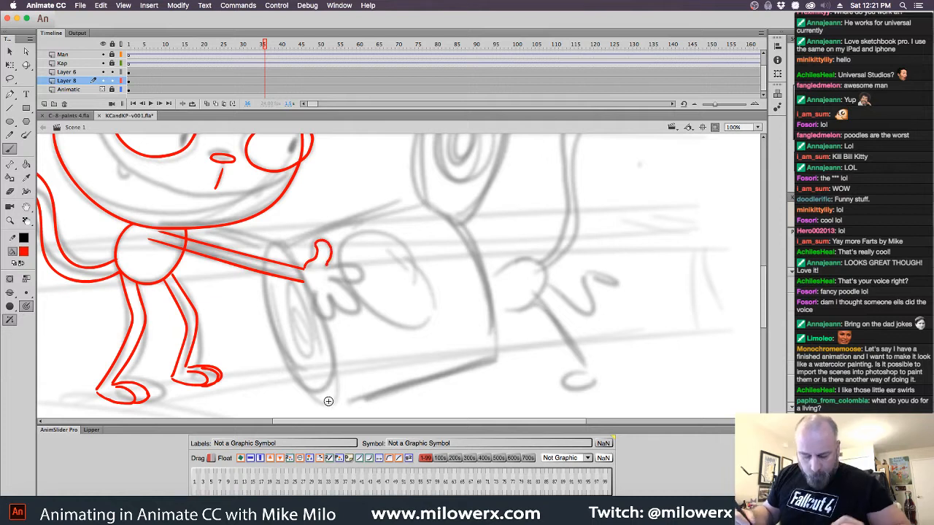
key(ctrl+z)
mouse_move(305, 267)
mouse_down()
mouse_move(328, 242)
mouse_move(330, 262)
mouse_move(356, 275)
mouse_move(334, 280)
mouse_move(346, 298)
mouse_move(318, 300)
mouse_up()
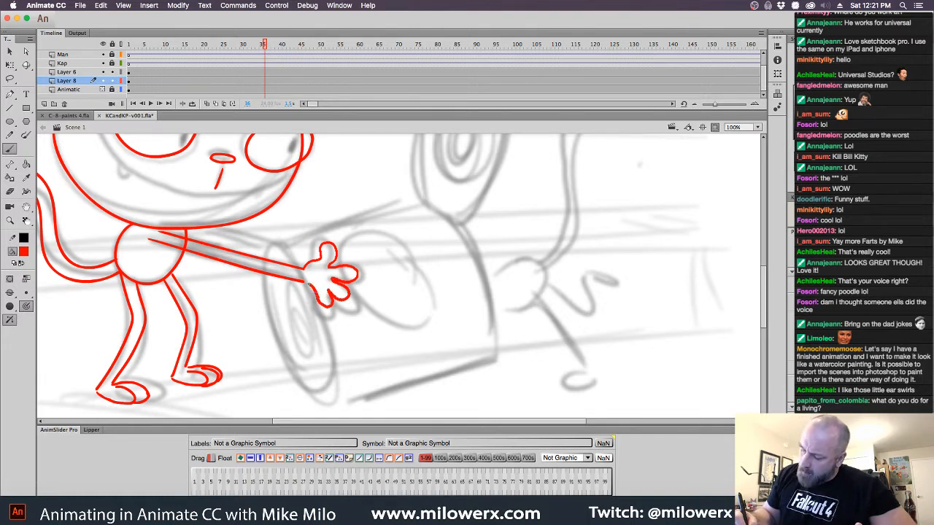
key(super+z)
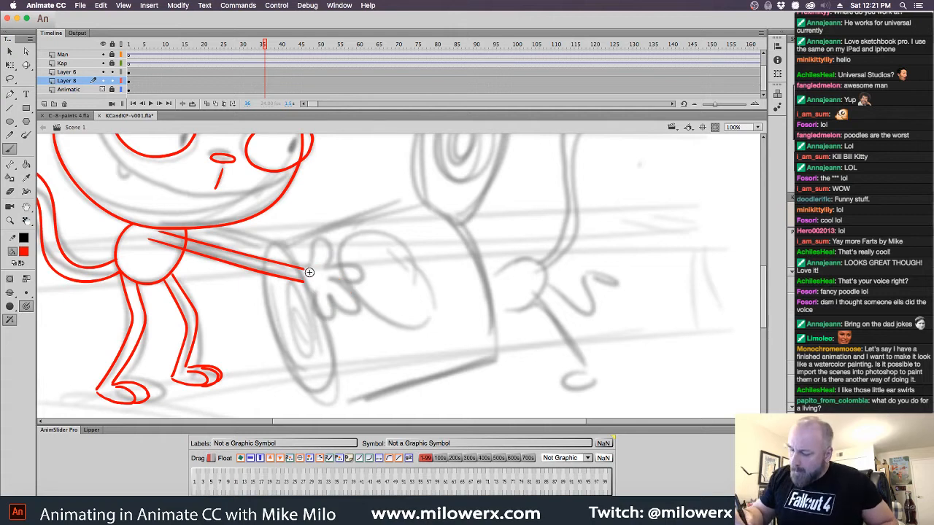
mouse_move(307, 270)
mouse_down()
mouse_move(329, 248)
mouse_move(331, 270)
mouse_move(309, 305)
mouse_move(339, 284)
mouse_move(356, 286)
mouse_move(338, 286)
mouse_up()
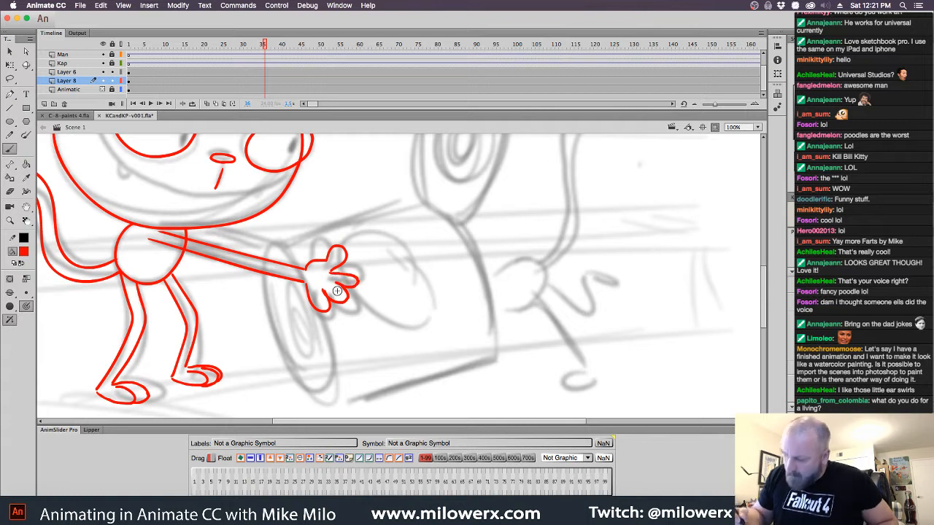
key(super+z)
key(super+z)
key(super+z)
key(super+z)
key(super+z)
key(super+z)
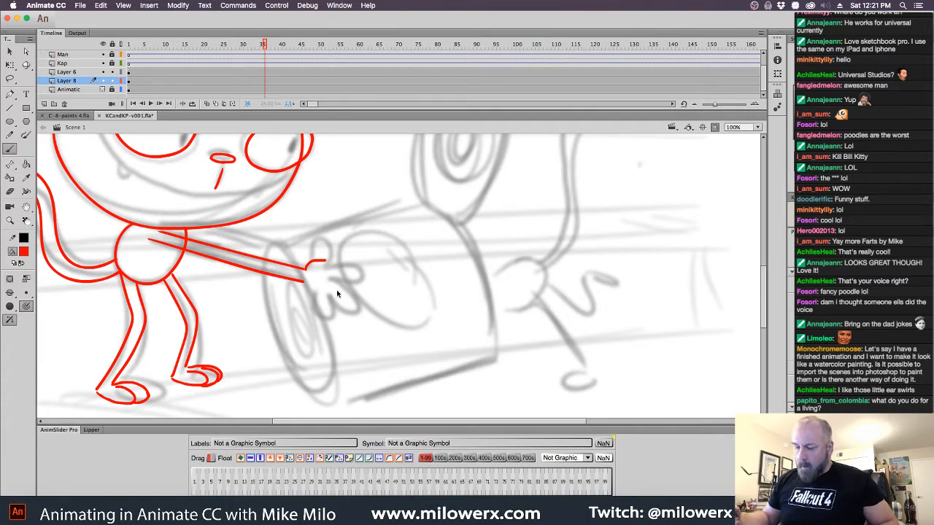
Draw the cat's hand on a rotated canvas with a round palm, thumb and three spread fingers, and restore the upright view
click(329, 182)
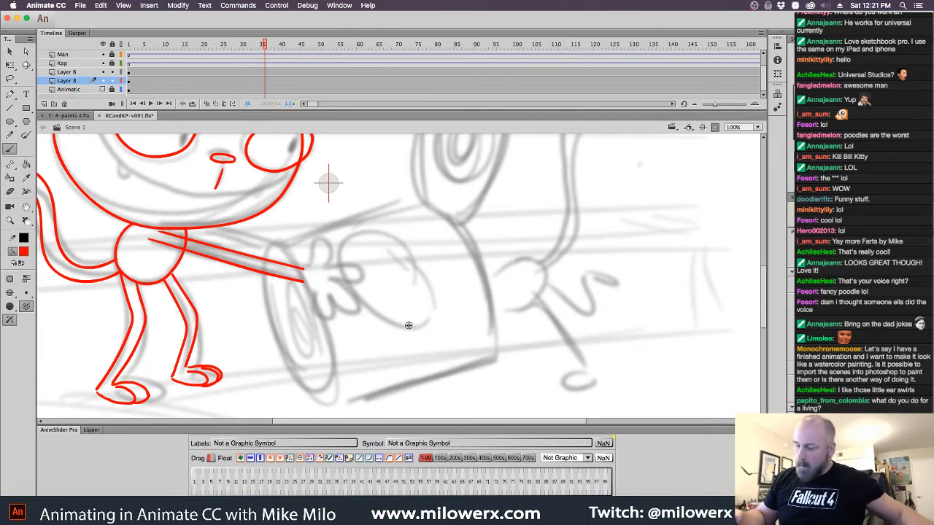
mouse_move(413, 322)
mouse_down()
mouse_move(487, 223)
mouse_move(393, 138)
mouse_up()
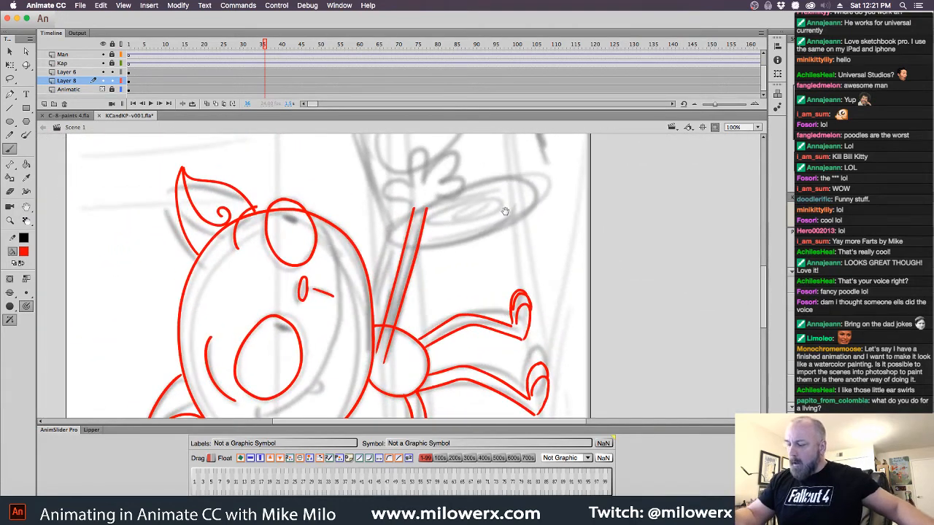
drag(504, 209, 421, 295)
mouse_move(356, 271)
mouse_down()
mouse_move(324, 281)
mouse_move(308, 276)
mouse_move(310, 259)
mouse_move(331, 260)
mouse_move(336, 237)
mouse_move(343, 251)
mouse_move(369, 240)
mouse_move(365, 260)
mouse_move(358, 285)
mouse_up()
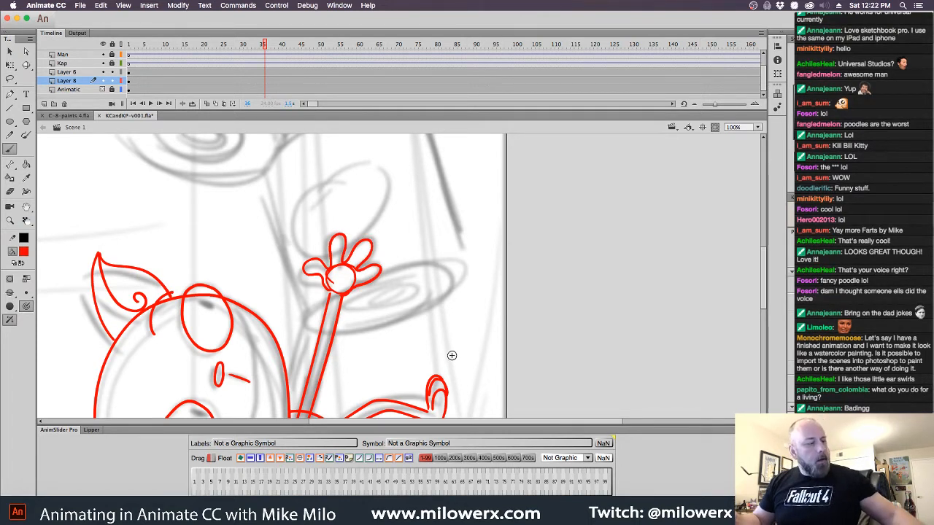
click(703, 128)
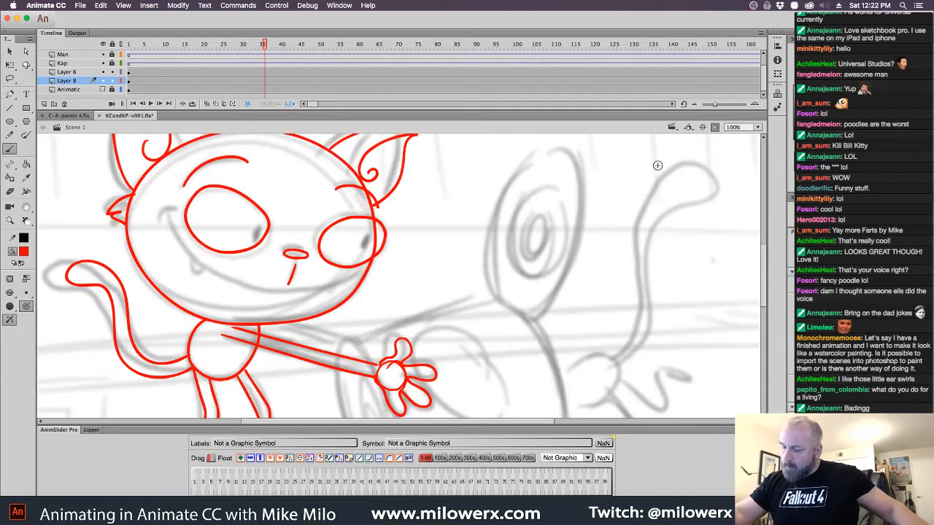
Add a new layer between Layer 6 and Layer 8 for further red drawing around the cat's arm
mouse_move(454, 299)
mouse_down()
mouse_move(530, 265)
mouse_move(521, 156)
mouse_move(452, 261)
mouse_up()
scroll(603, 367, down, 3)
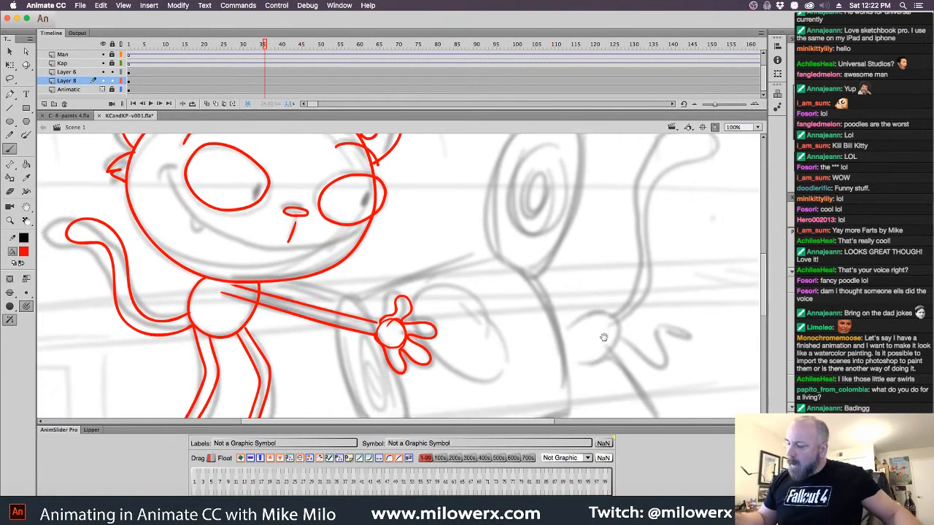
click(44, 104)
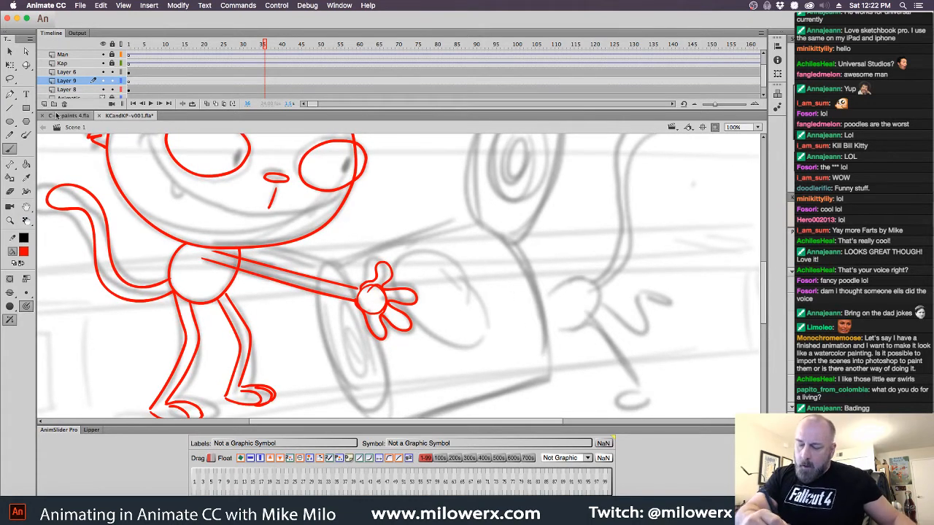
scroll(401, 277, right, 5)
scroll(401, 278, down, 2)
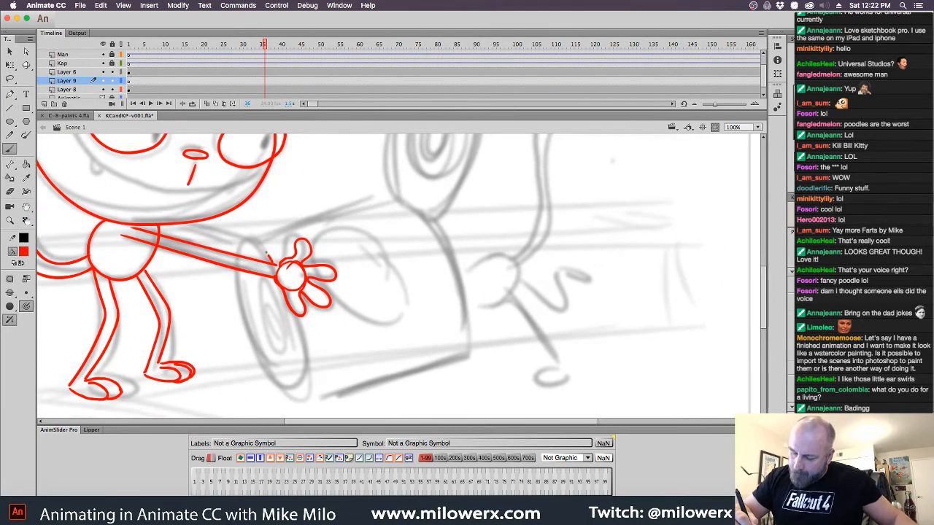
Draw the cylinder in front of the cat in red, with its oval near end, side edges, curved far end, round hole and end spiral
mouse_move(244, 244)
mouse_down()
mouse_move(269, 359)
mouse_move(305, 370)
mouse_move(287, 295)
mouse_up()
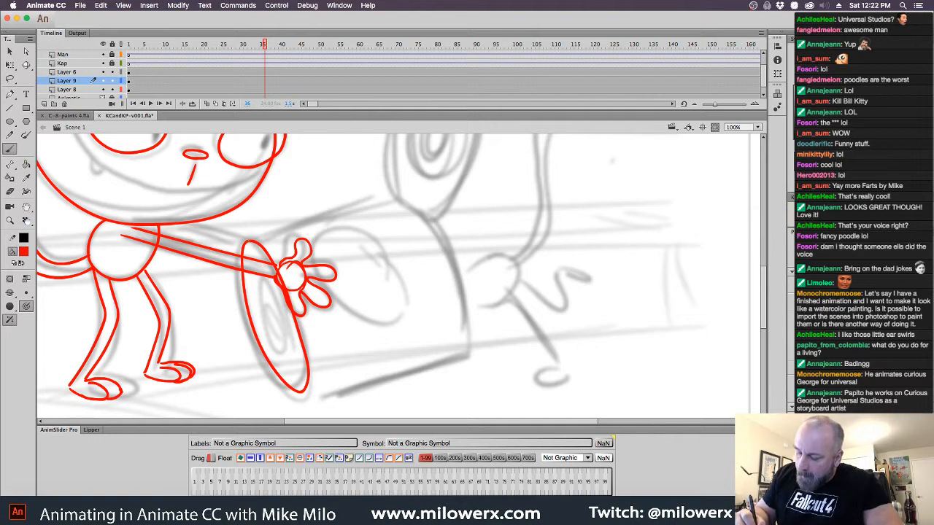
mouse_move(248, 240)
mouse_down()
mouse_move(395, 196)
mouse_move(395, 187)
mouse_move(386, 195)
mouse_move(413, 202)
mouse_move(443, 239)
mouse_move(462, 290)
mouse_move(465, 358)
mouse_up()
drag(331, 388, 447, 361)
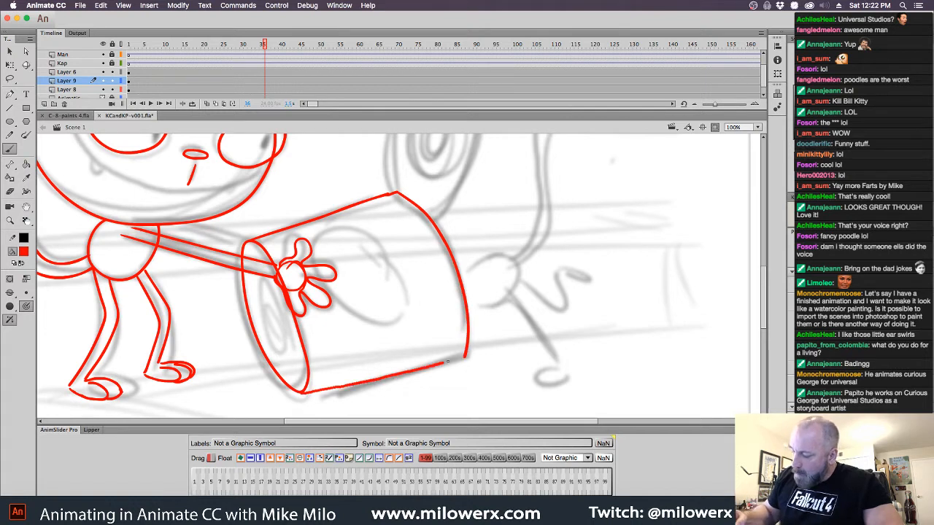
mouse_move(406, 276)
mouse_down()
mouse_move(386, 240)
mouse_move(352, 230)
mouse_move(338, 270)
mouse_move(373, 310)
mouse_move(402, 302)
mouse_move(406, 272)
mouse_up()
mouse_move(266, 290)
mouse_down()
mouse_move(262, 339)
mouse_move(266, 300)
mouse_move(273, 315)
mouse_up()
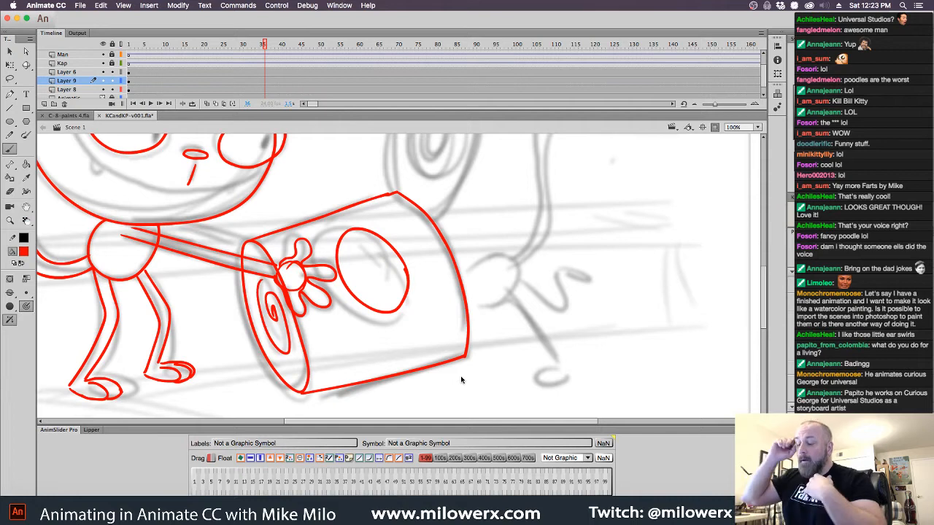
Draw the upright oval lid above the cylinder in red, undoing the first oval for a larger one, and add a spiral inside
scroll(500, 219, up, 5)
scroll(444, 308, right, 3)
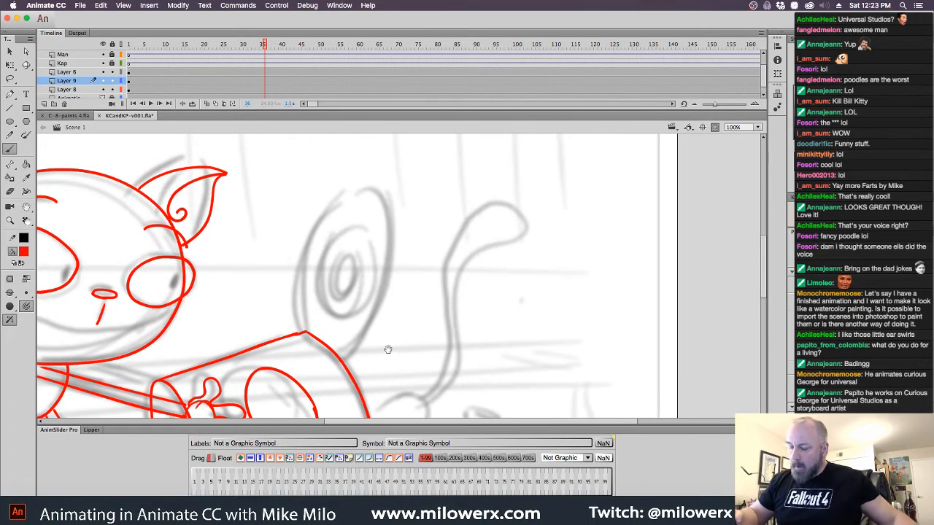
mouse_move(301, 319)
mouse_down()
mouse_move(326, 201)
mouse_move(360, 188)
mouse_move(383, 215)
mouse_move(380, 267)
mouse_move(350, 321)
mouse_move(310, 335)
mouse_up()
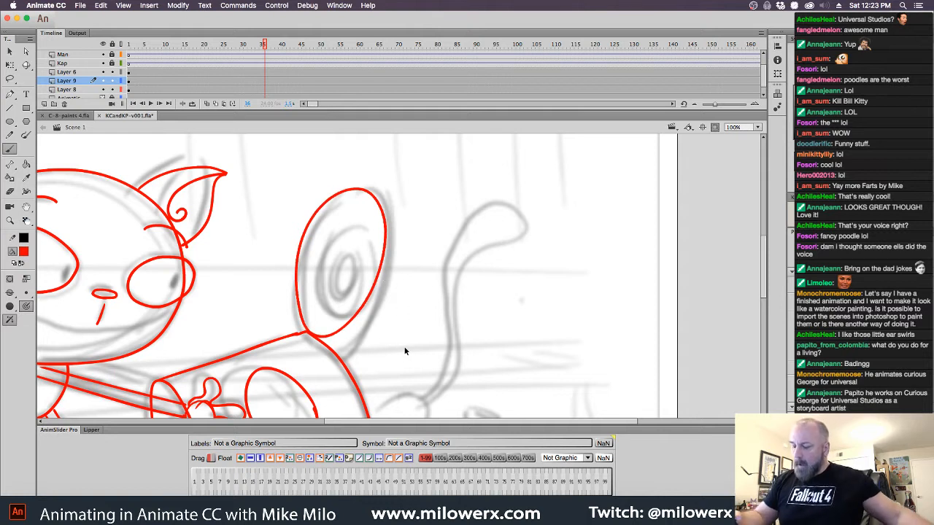
key(super+z)
mouse_move(367, 171)
mouse_down()
mouse_move(315, 214)
mouse_move(298, 255)
mouse_move(293, 298)
mouse_move(308, 332)
mouse_move(360, 319)
mouse_move(380, 293)
mouse_move(398, 223)
mouse_move(397, 198)
mouse_move(373, 172)
mouse_move(320, 280)
mouse_move(335, 303)
mouse_move(359, 281)
mouse_move(367, 247)
mouse_move(351, 238)
mouse_move(344, 263)
mouse_up()
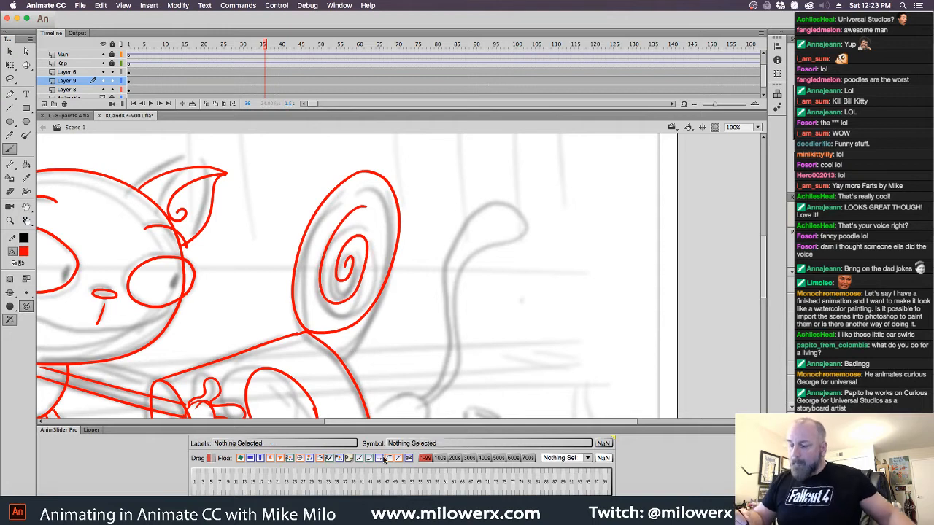
Shift the spiral inside the upright oval lid slightly to the left, then deselect it
click(10, 52)
click(366, 265)
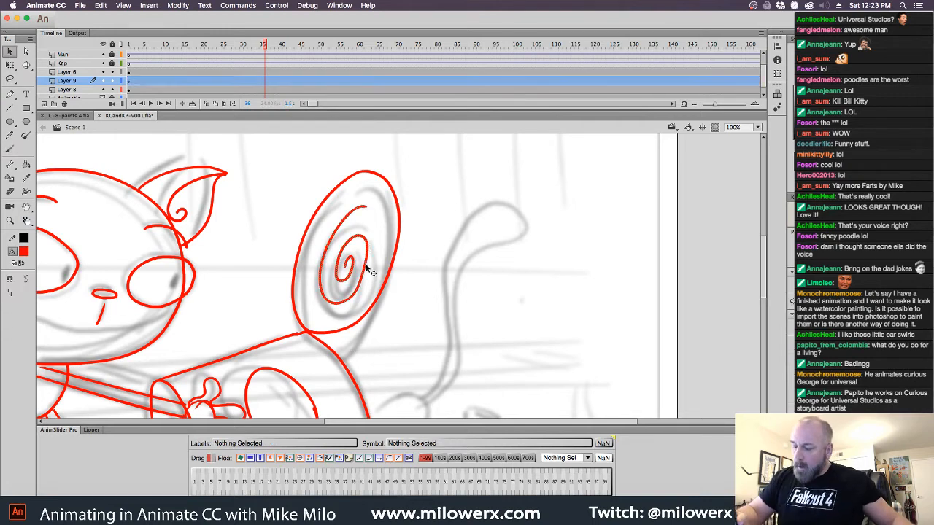
drag(363, 286, 355, 286)
click(449, 358)
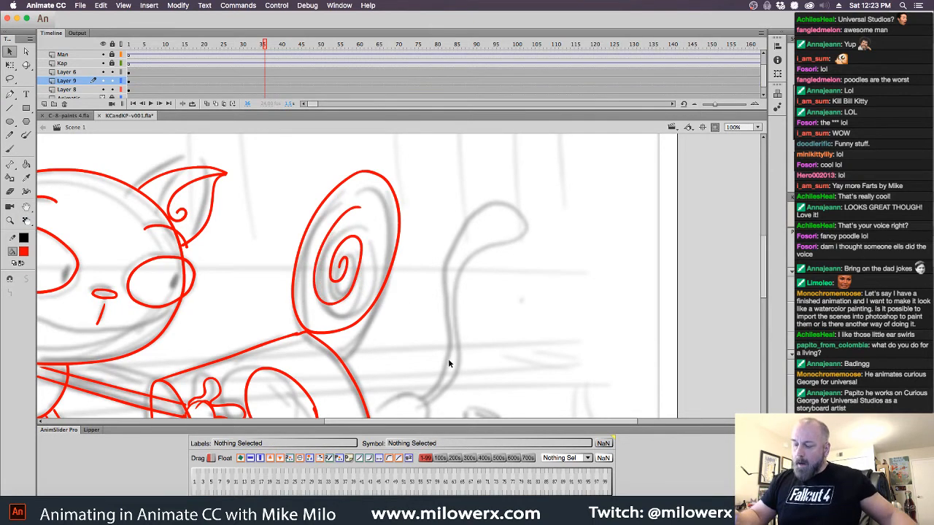
Distort the Layer 9 cylinder drawing by pulling its lower-right corner up and inward and skewing its upper edge slightly to the left
alt+super+click(415, 336)
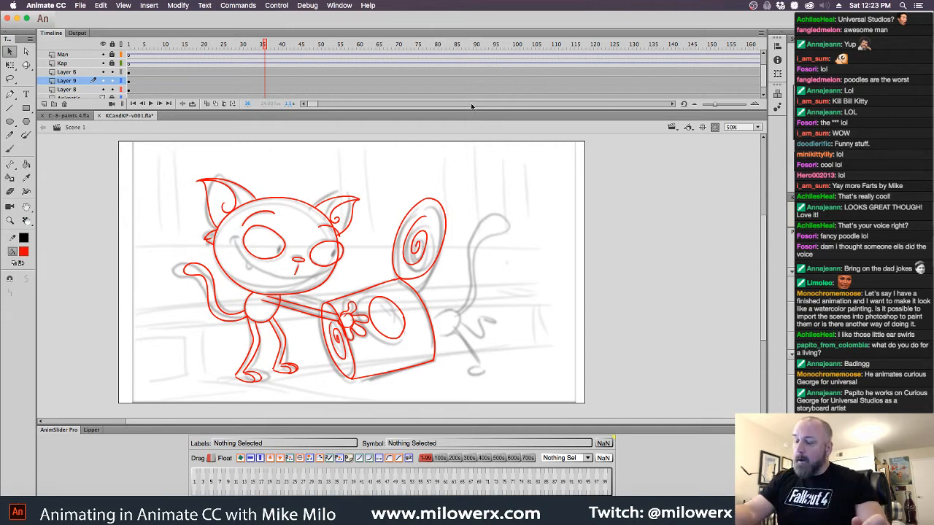
drag(475, 108, 478, 124)
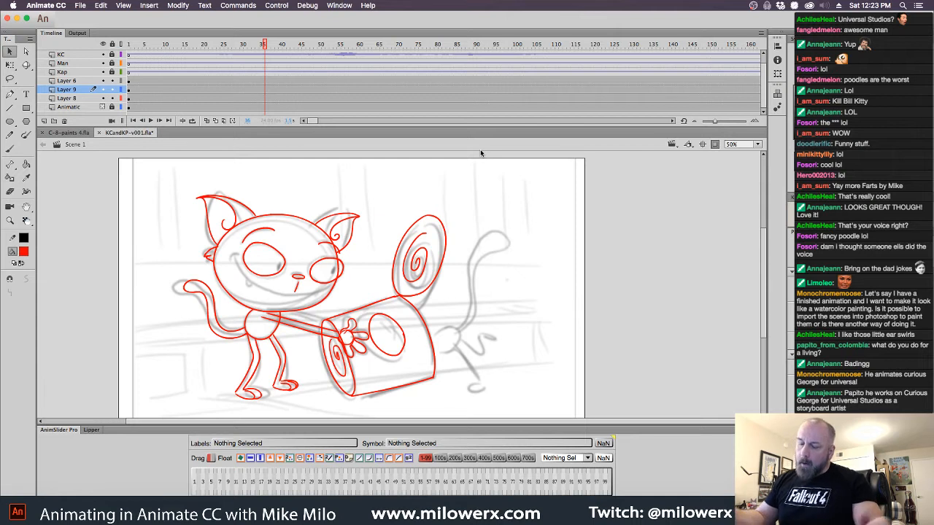
click(264, 89)
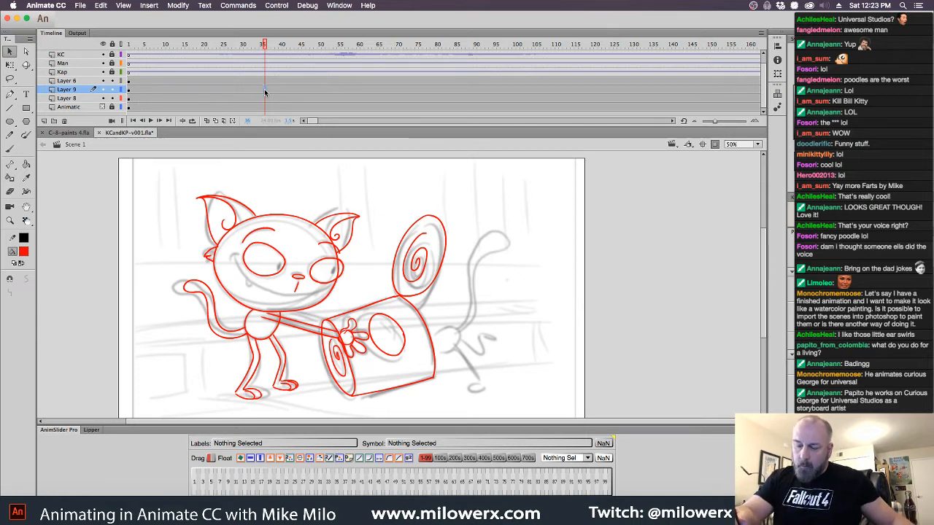
click(10, 65)
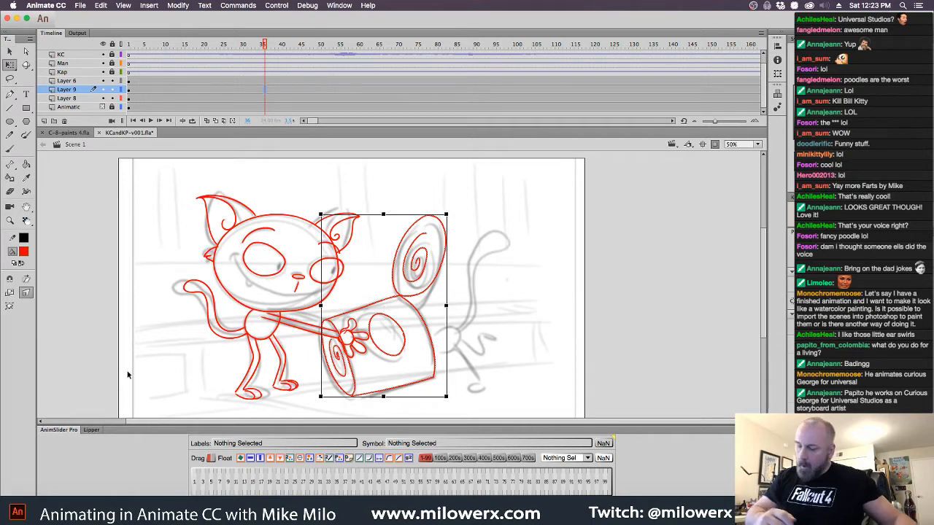
drag(448, 397, 442, 386)
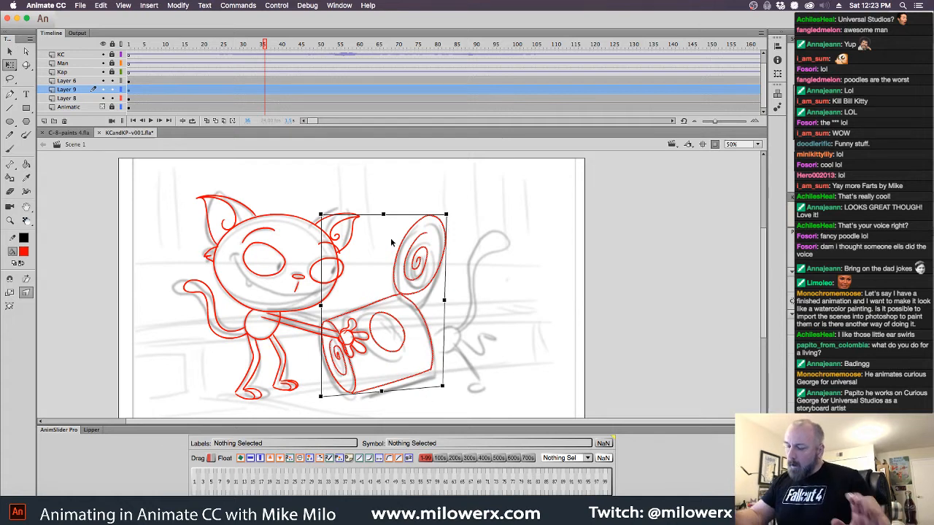
drag(383, 215, 377, 216)
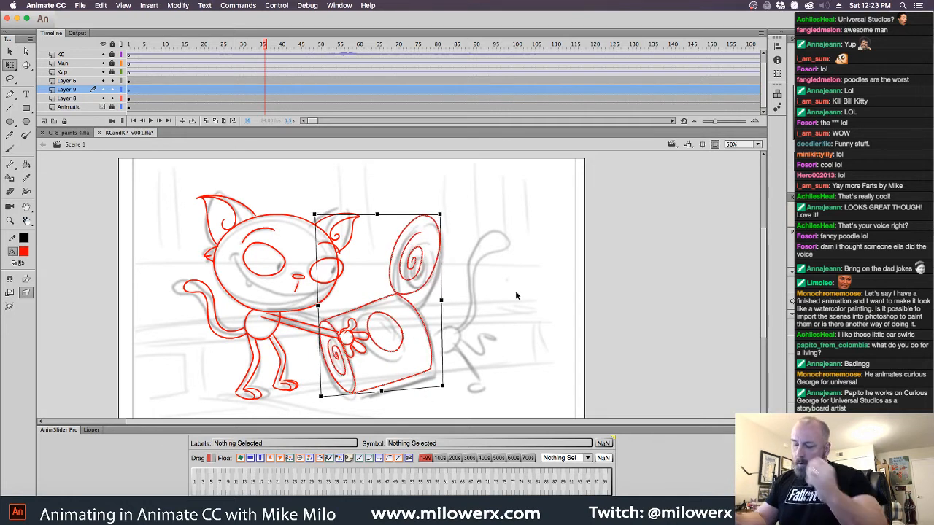
click(586, 285)
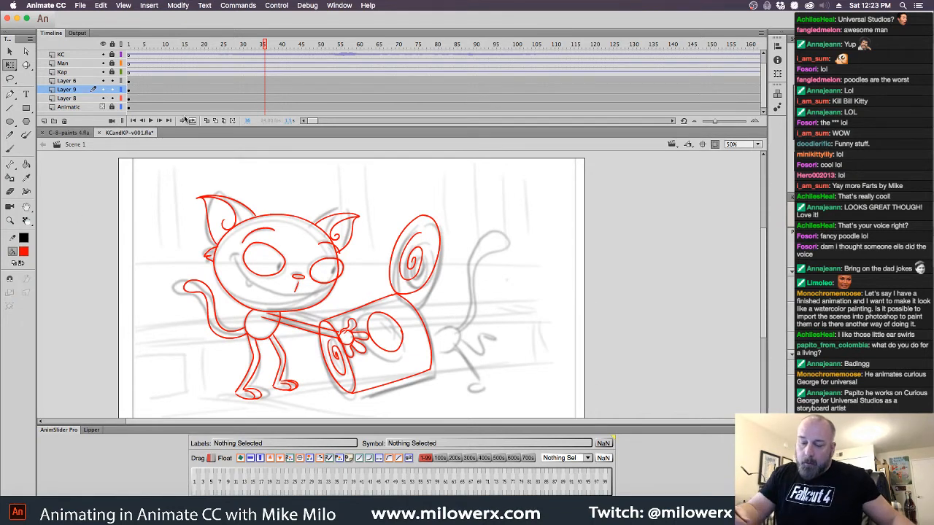
Add a new layer directly above Layer 9 and change the brush fill colour to black
click(264, 90)
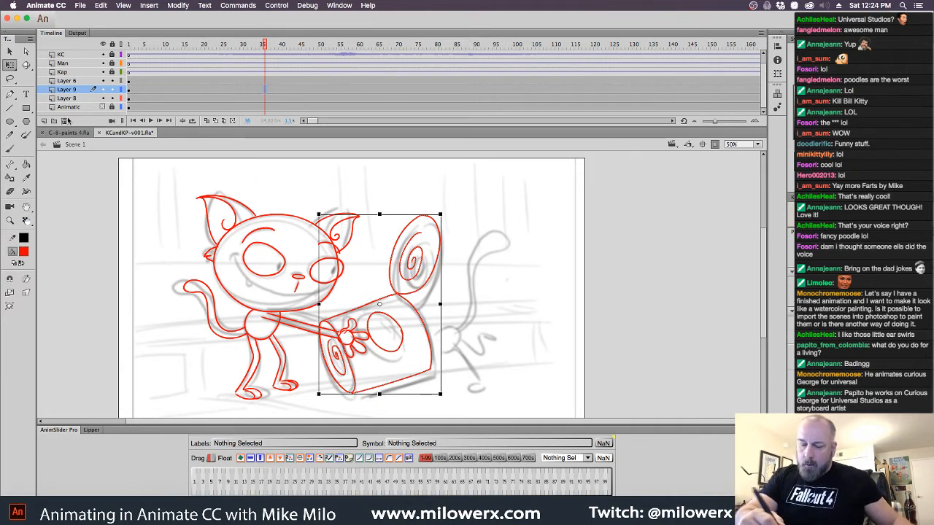
click(44, 121)
click(266, 91)
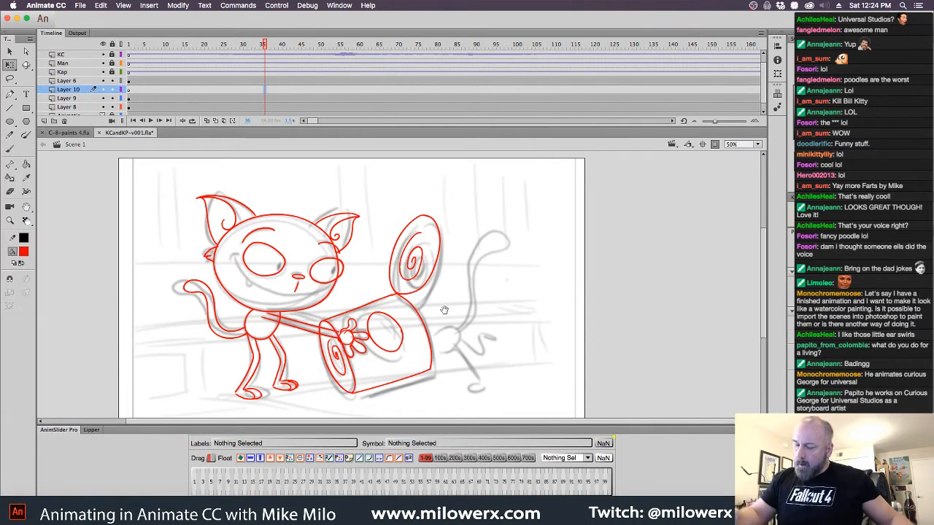
super+click(454, 320)
drag(466, 346, 549, 312)
click(32, 252)
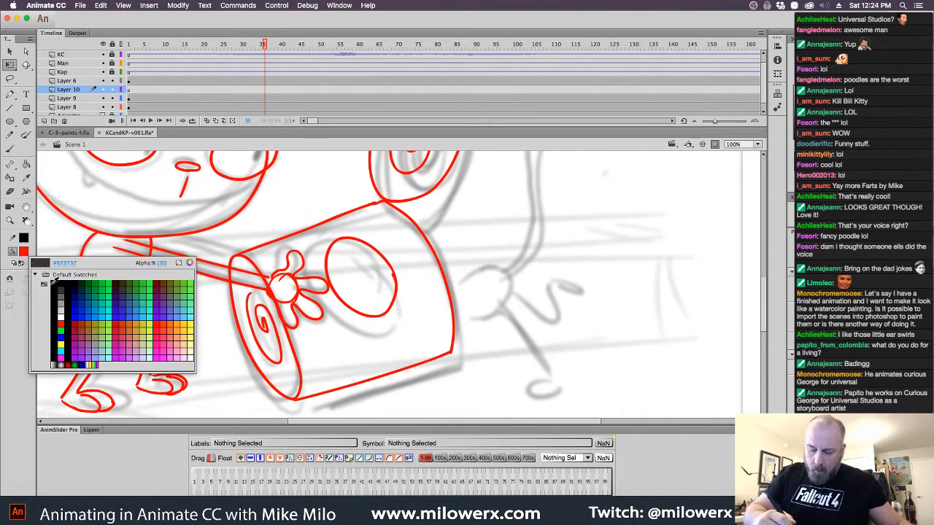
click(56, 304)
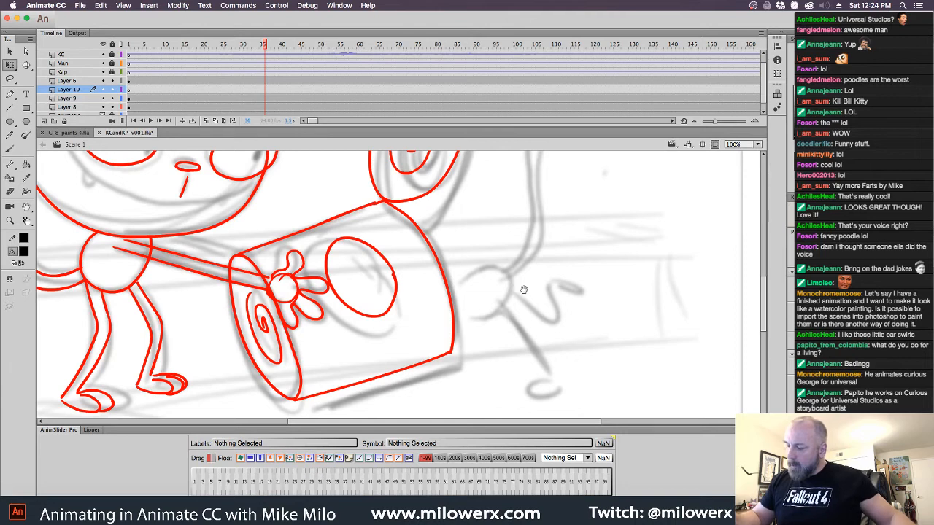
Ink the cylinder's outline in black with the brush, tracing its oval near end, both long edges and the curved far end
drag(523, 291, 499, 301)
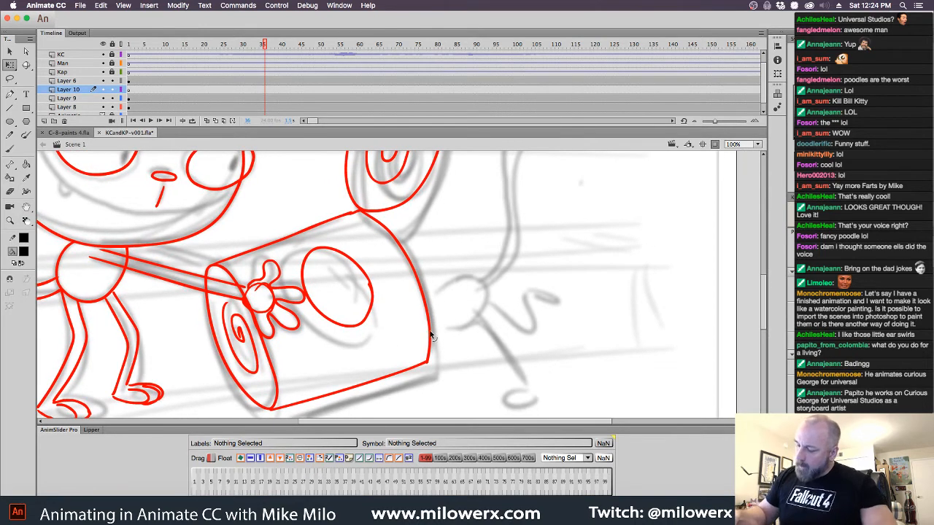
click(9, 149)
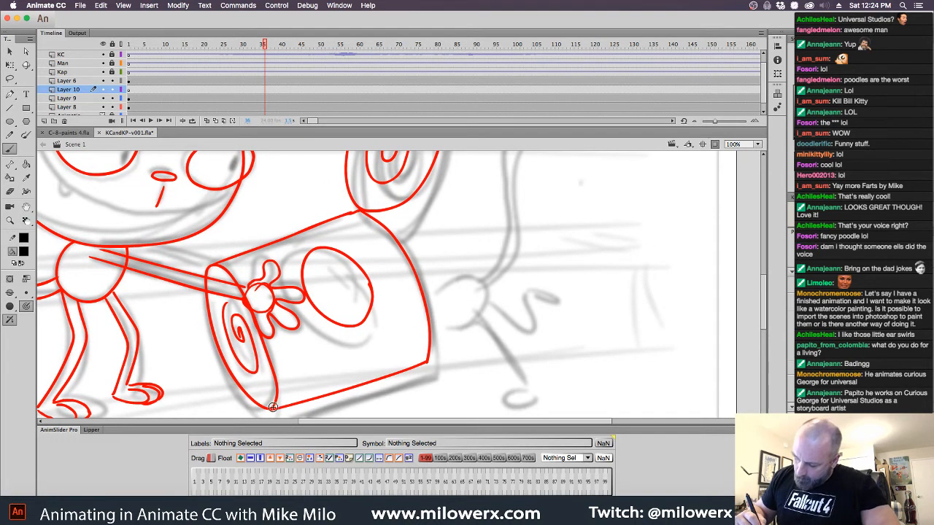
mouse_move(267, 350)
mouse_down()
mouse_move(234, 278)
mouse_move(210, 266)
mouse_move(210, 320)
mouse_move(224, 364)
mouse_move(270, 409)
mouse_move(427, 359)
mouse_up()
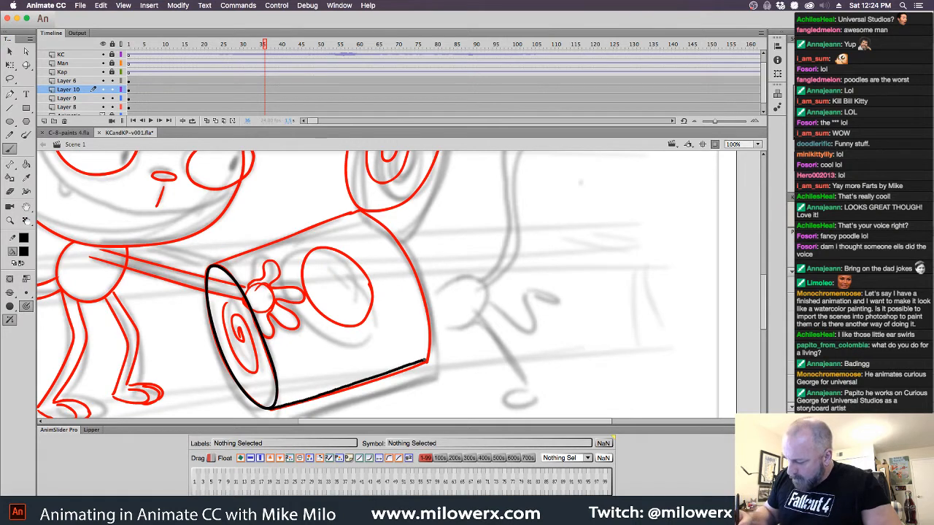
mouse_move(212, 266)
mouse_down()
mouse_move(368, 214)
mouse_move(409, 258)
mouse_move(429, 362)
mouse_up()
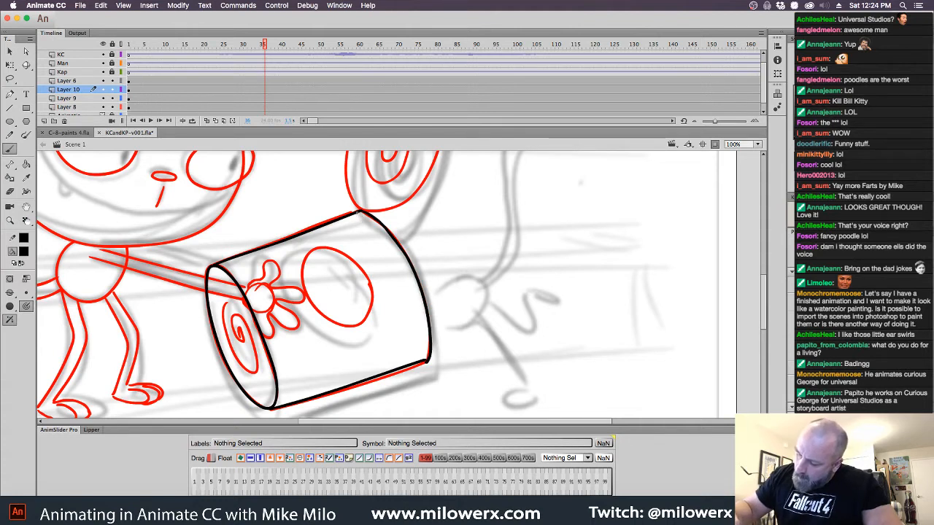
Ink the cylinder's details in black, adding an inner rim line at each end, the end spiral and the round hole
drag(387, 237, 415, 301)
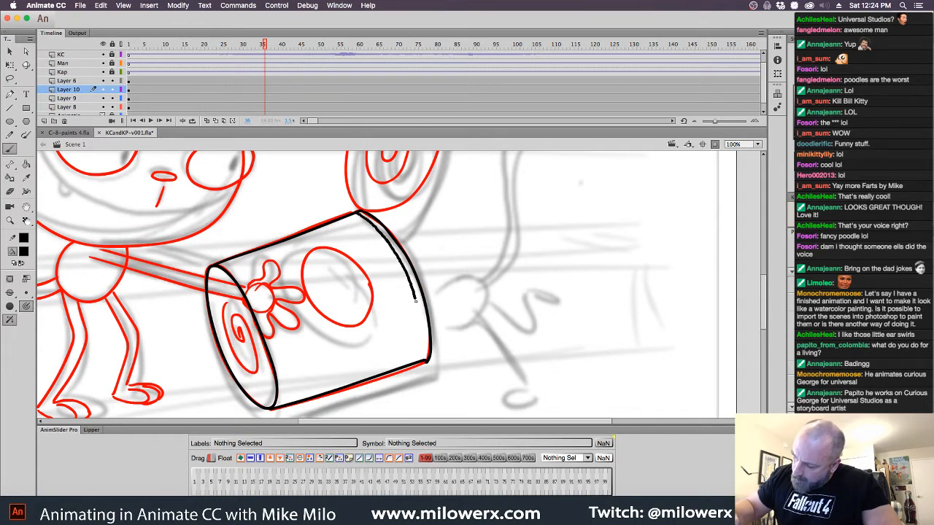
drag(422, 340, 423, 358)
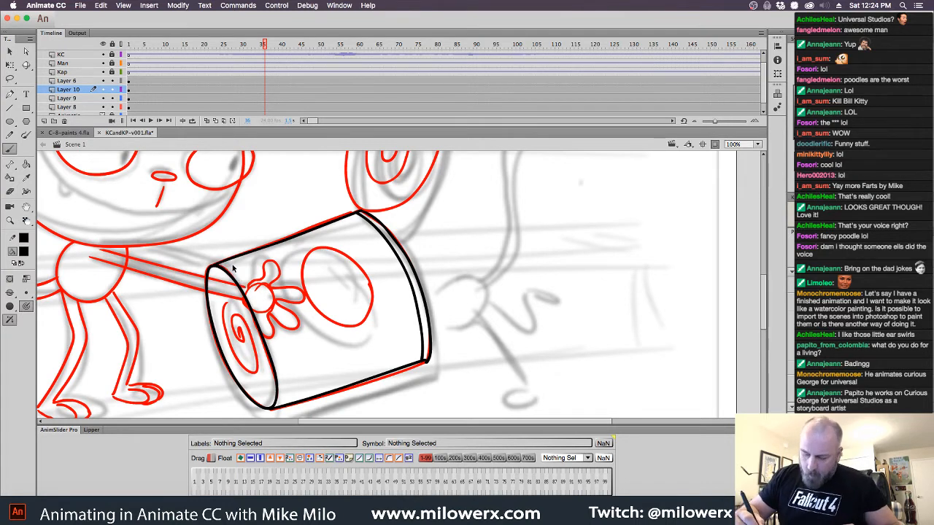
mouse_move(230, 270)
mouse_down()
mouse_move(269, 335)
mouse_move(283, 394)
mouse_move(278, 408)
mouse_up()
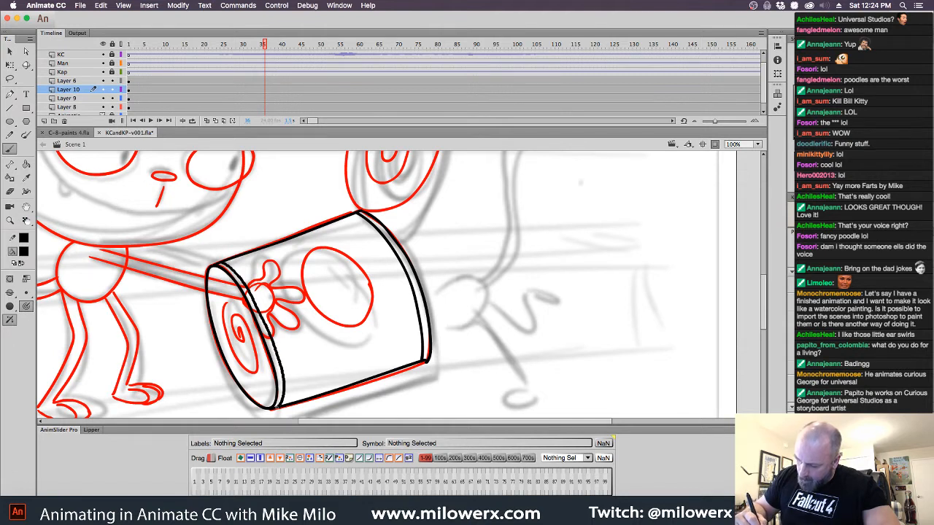
mouse_move(225, 333)
mouse_down()
mouse_move(246, 361)
mouse_move(255, 341)
mouse_move(244, 316)
mouse_move(238, 344)
mouse_up()
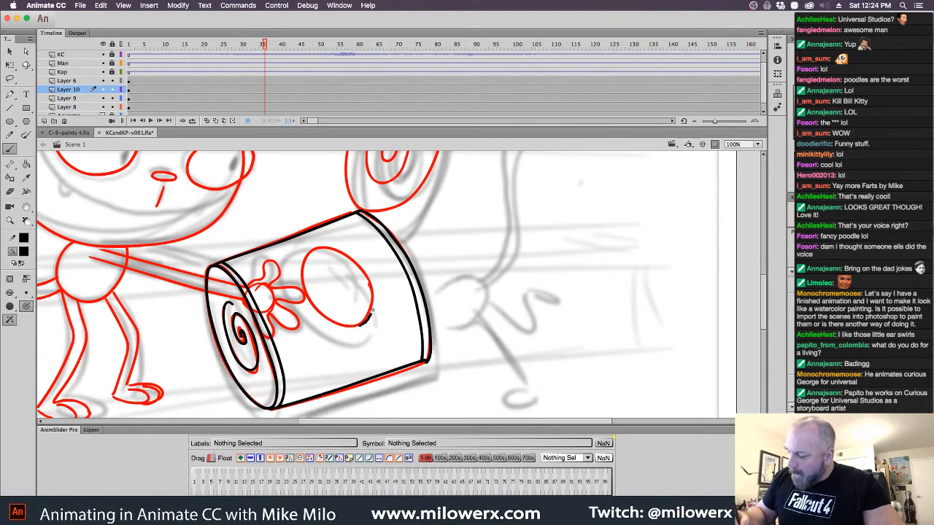
mouse_move(371, 314)
mouse_down()
mouse_move(366, 265)
mouse_move(347, 245)
mouse_move(306, 248)
mouse_move(304, 291)
mouse_move(319, 314)
mouse_move(374, 326)
mouse_up()
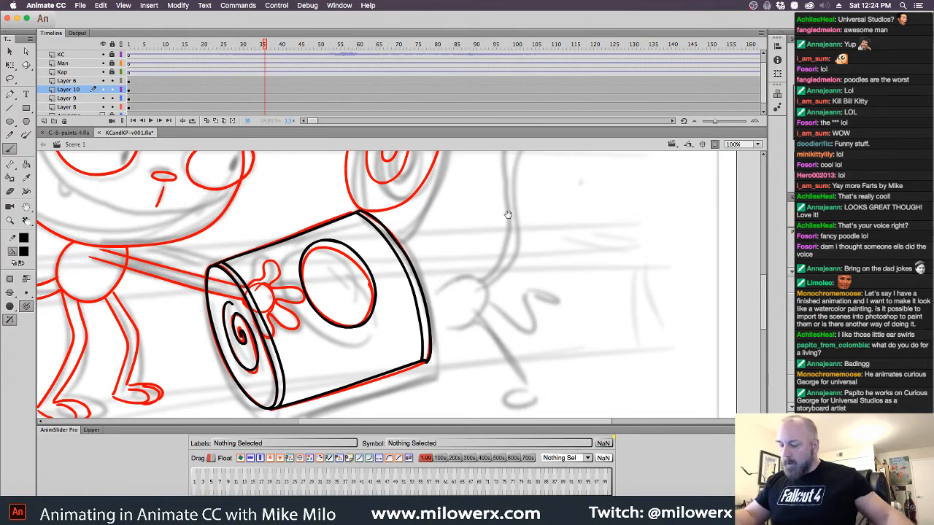
Ink the upright oval lid and its inner spiral in black over the red lines
drag(509, 215, 442, 364)
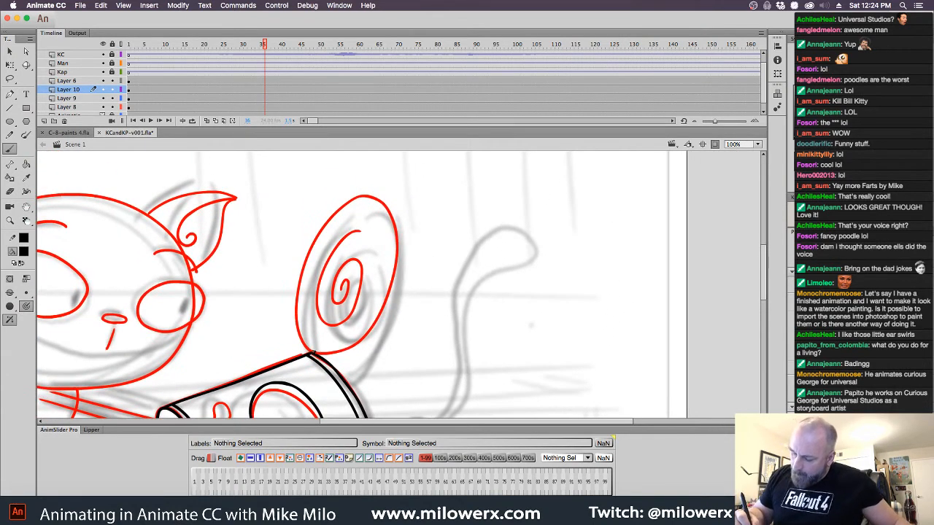
mouse_move(297, 325)
mouse_down()
mouse_move(307, 252)
mouse_move(349, 201)
mouse_move(380, 204)
mouse_move(394, 234)
mouse_move(388, 289)
mouse_move(356, 337)
mouse_move(324, 353)
mouse_move(297, 321)
mouse_up()
mouse_move(358, 234)
mouse_down()
mouse_move(316, 292)
mouse_move(316, 322)
mouse_move(327, 327)
mouse_move(350, 313)
mouse_move(360, 281)
mouse_move(353, 260)
mouse_move(347, 284)
mouse_up()
scroll(527, 357, down, 2)
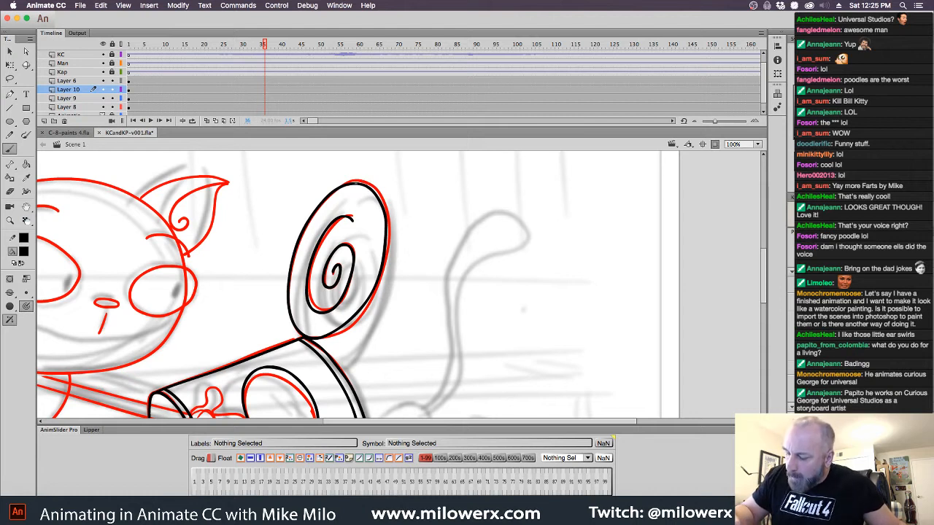
Redraw the lid's right edge in black from its peak down to the cylinder, undoing the rejected trial stroke
drag(356, 184, 377, 193)
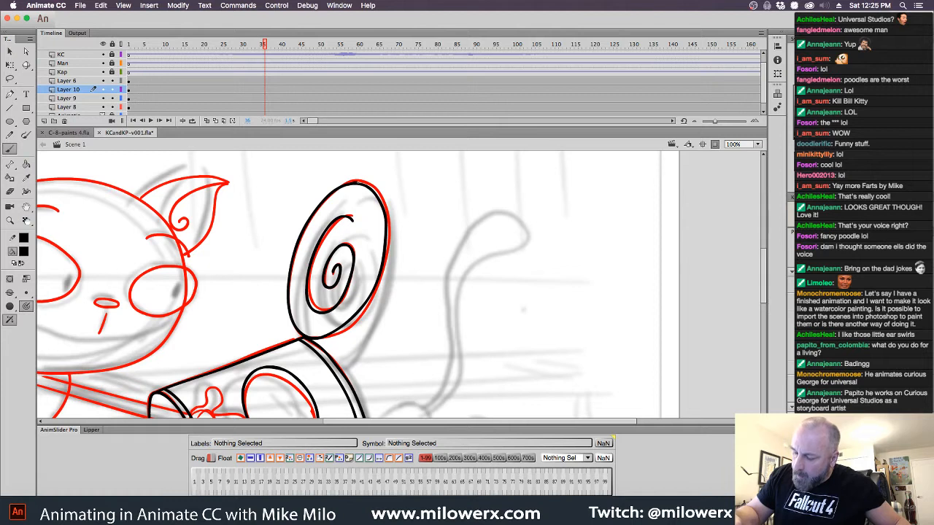
mouse_move(356, 183)
mouse_down()
mouse_move(376, 188)
mouse_move(387, 218)
mouse_up()
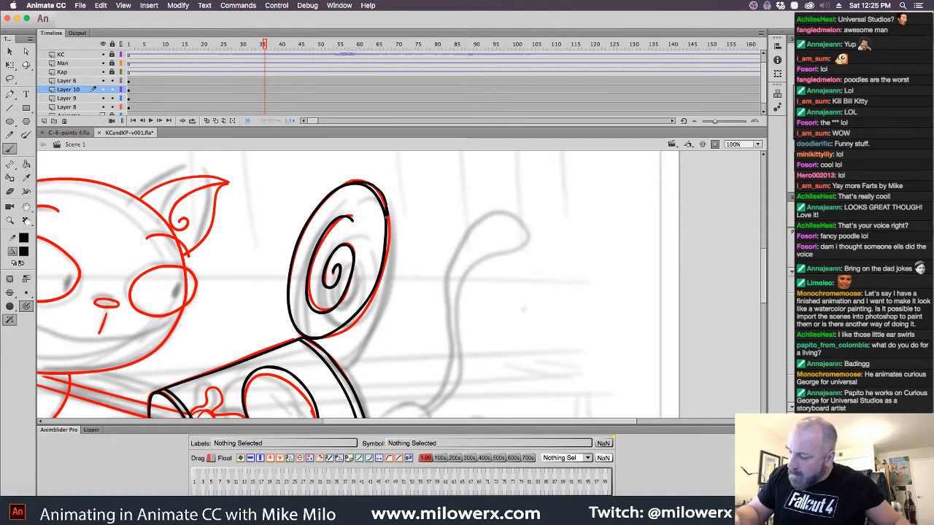
key(super+z)
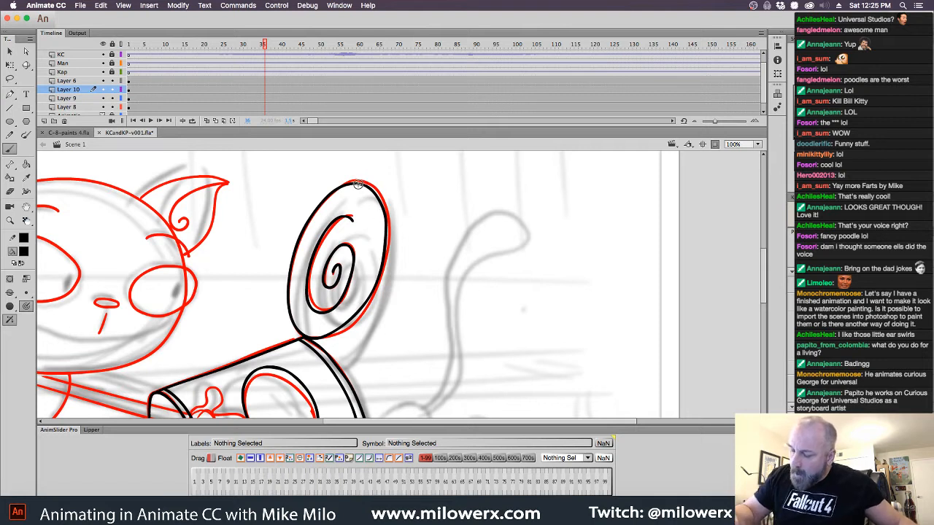
mouse_move(368, 184)
mouse_down()
mouse_move(391, 228)
mouse_move(383, 284)
mouse_move(363, 319)
mouse_move(314, 343)
mouse_up()
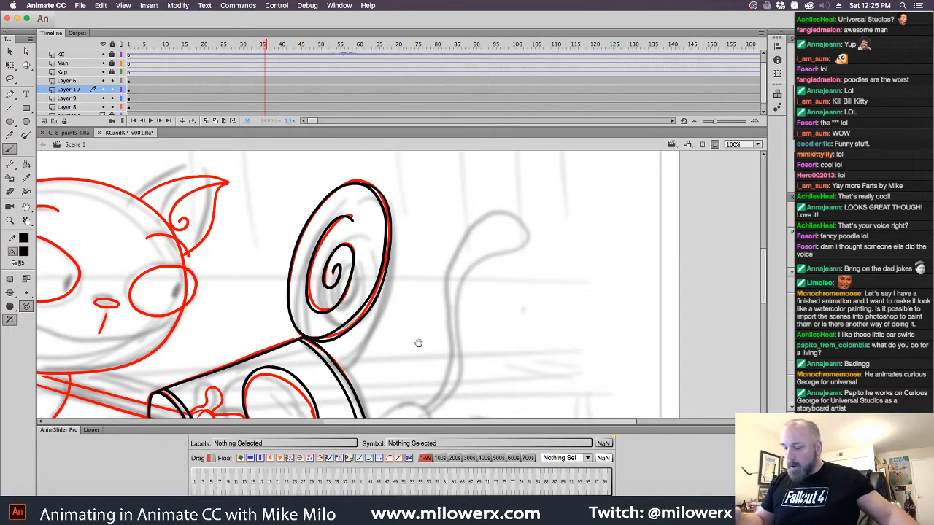
drag(417, 344, 463, 250)
drag(455, 336, 474, 328)
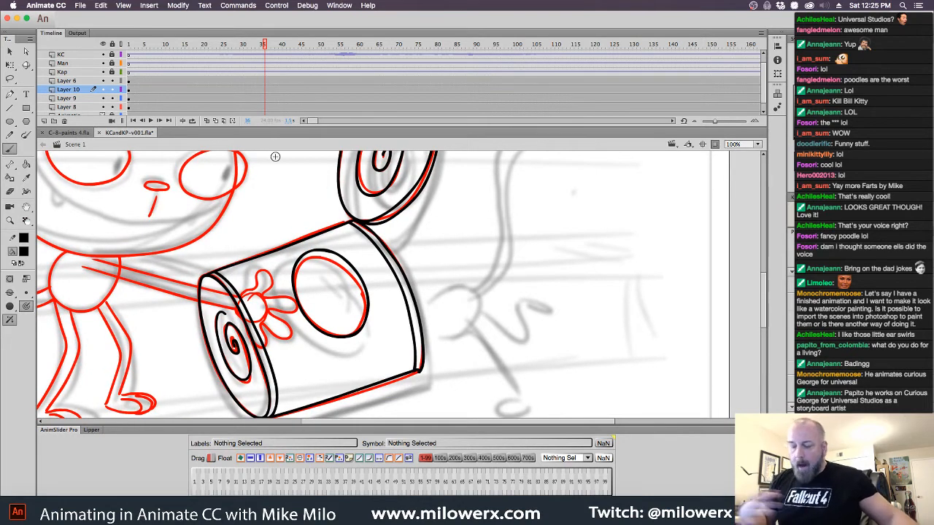
Convert the inked cylinder and lid on Layer 10 into a graphic symbol named CAN and open it for editing
click(265, 89)
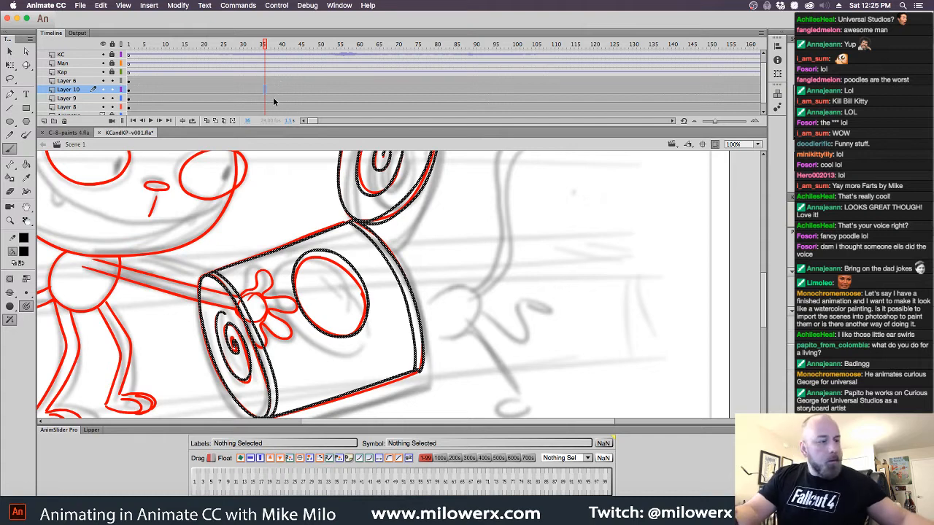
key(F8)
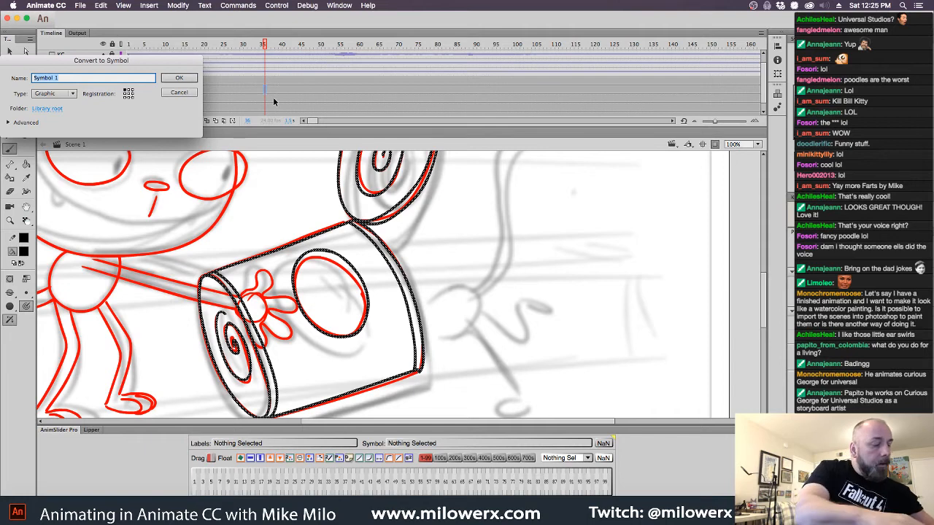
text(CAN)
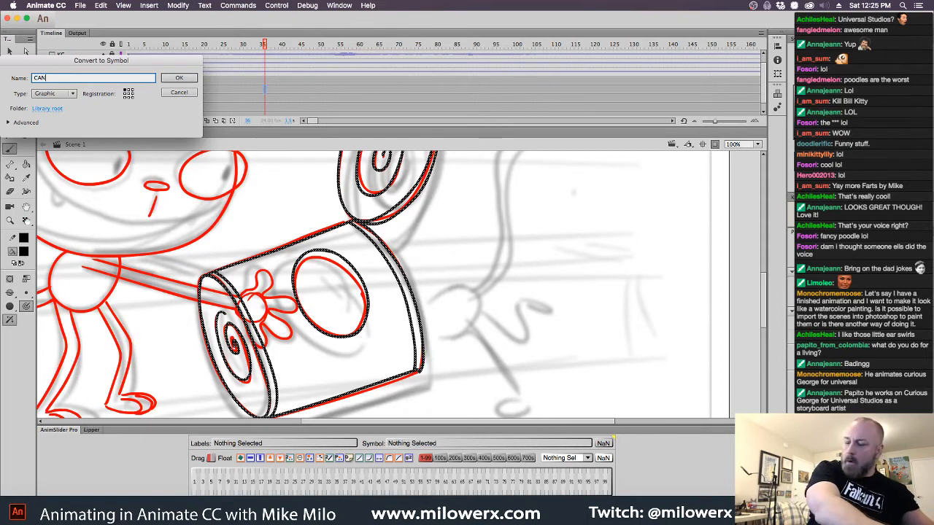
key(Return)
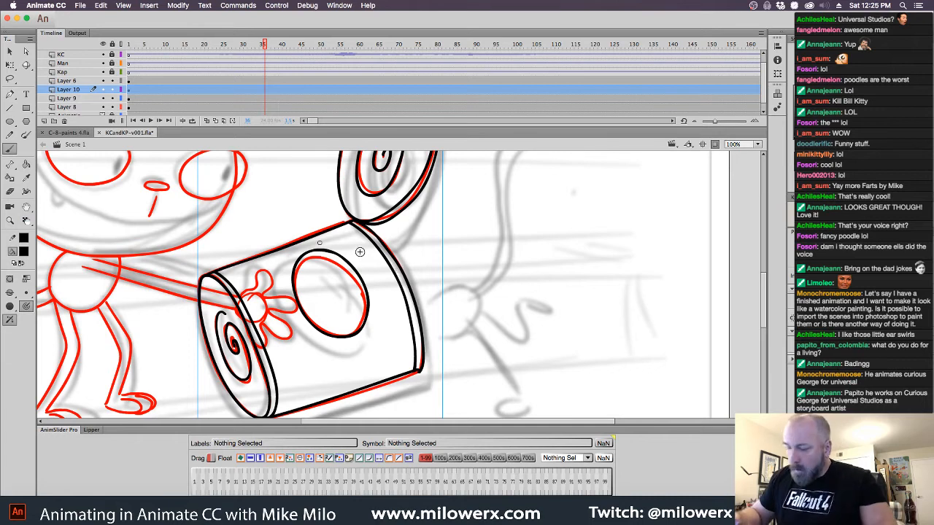
key(v)
double_click(407, 271)
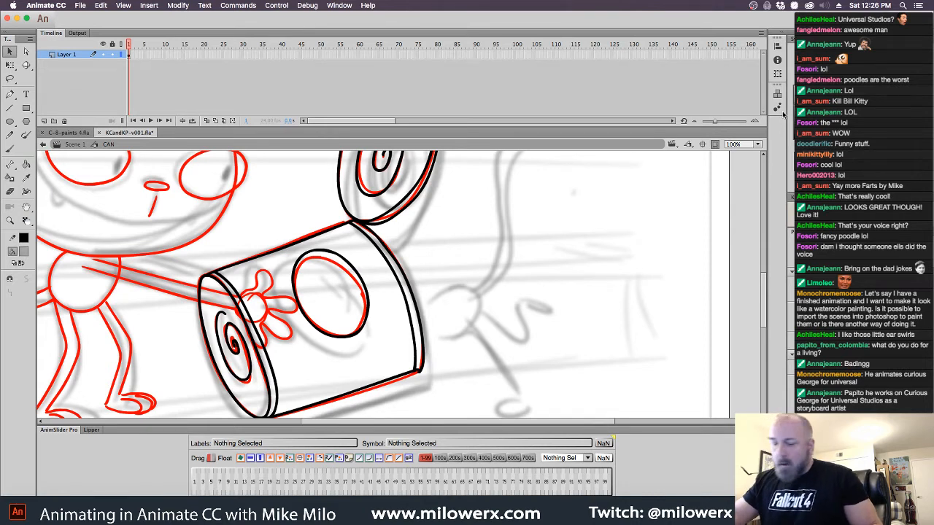
Fill the can's lid and near end with grey, replacing the trial shade with blue-grey
click(25, 163)
click(405, 194)
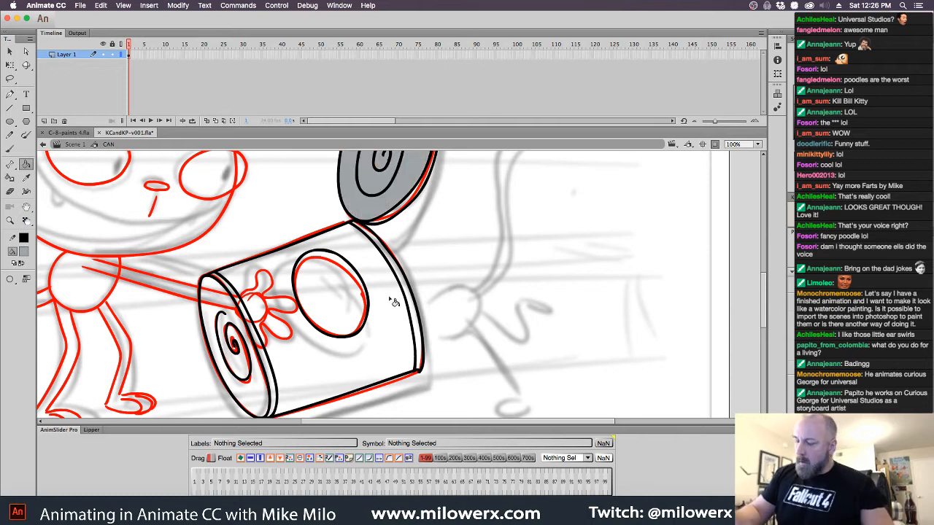
click(266, 385)
mouse_move(556, 295)
mouse_down()
mouse_move(563, 369)
mouse_move(615, 321)
mouse_up()
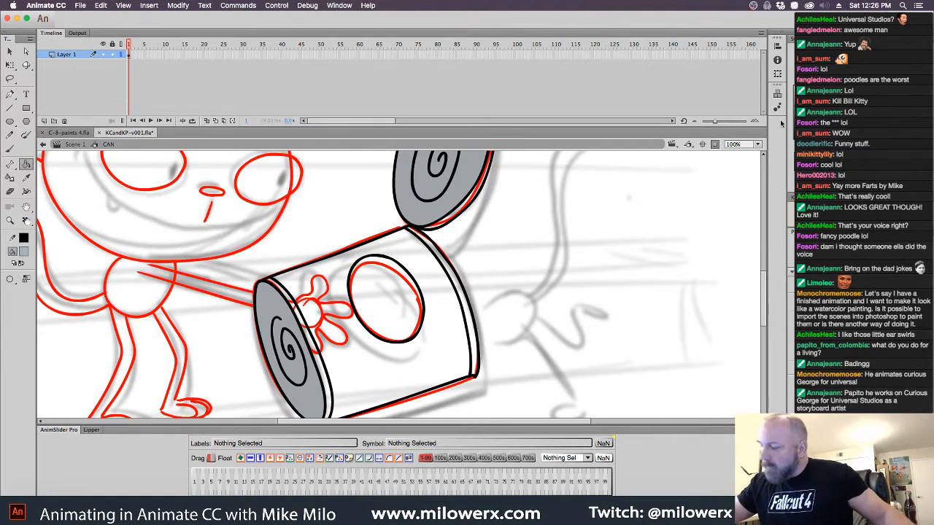
click(459, 195)
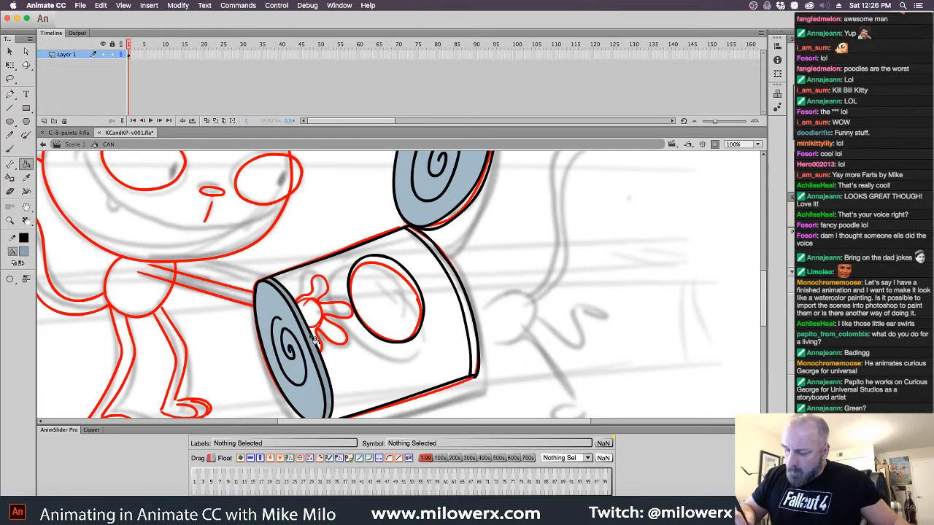
click(474, 202)
mouse_move(572, 239)
mouse_down()
mouse_move(556, 357)
mouse_move(583, 275)
mouse_up()
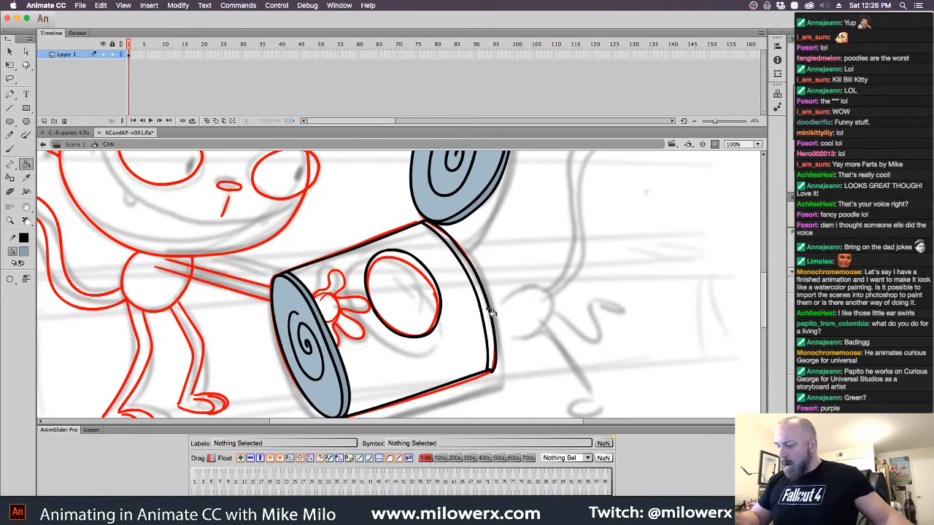
Fill the can's far rim with blue-grey, its body with green and the round hole with purple
click(487, 316)
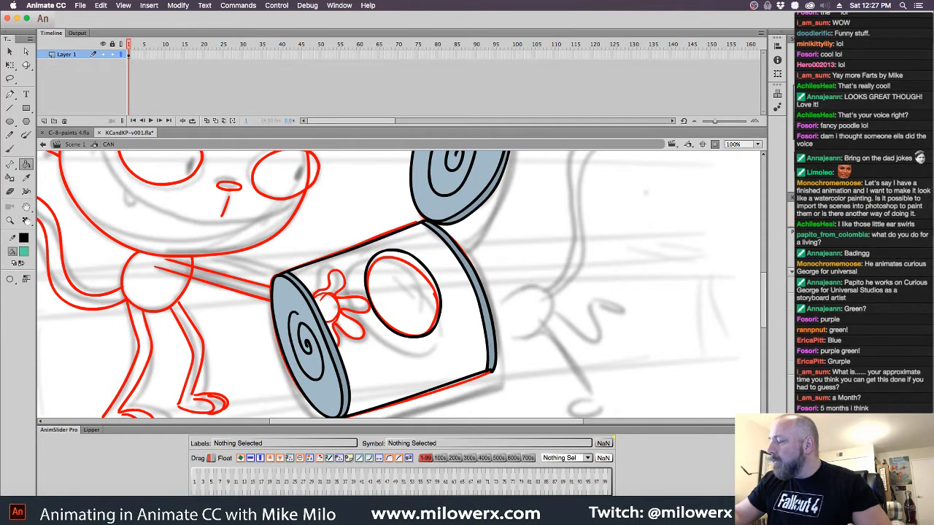
click(459, 342)
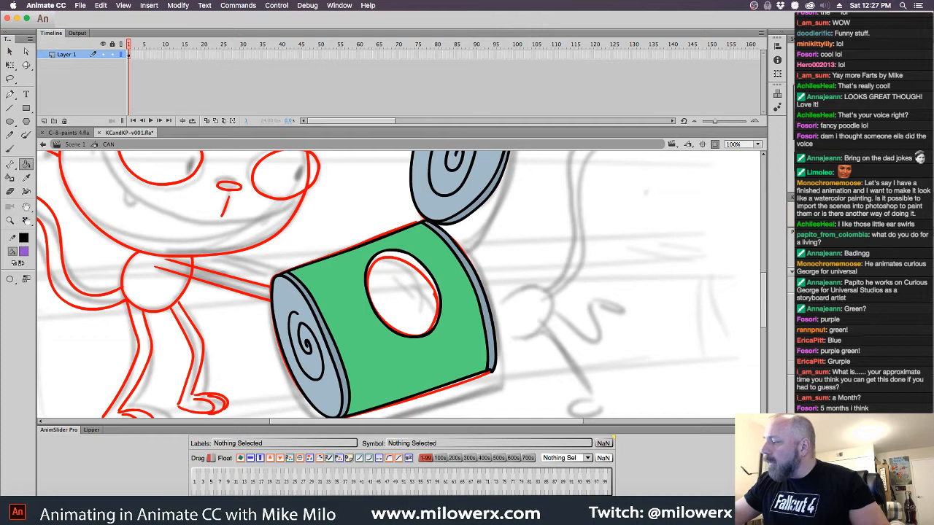
click(421, 315)
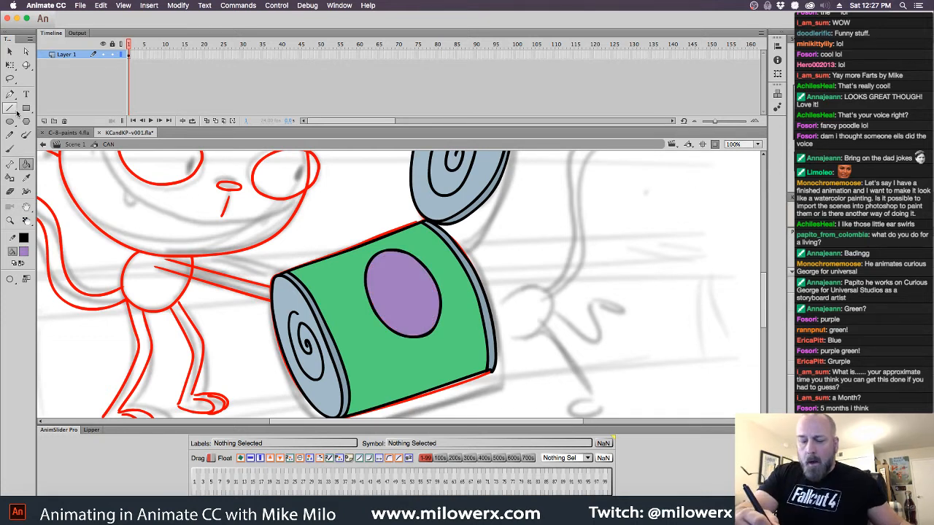
Pencil a curved shading line across the can's body, fill the area above it with lighter green and delete the line
click(9, 135)
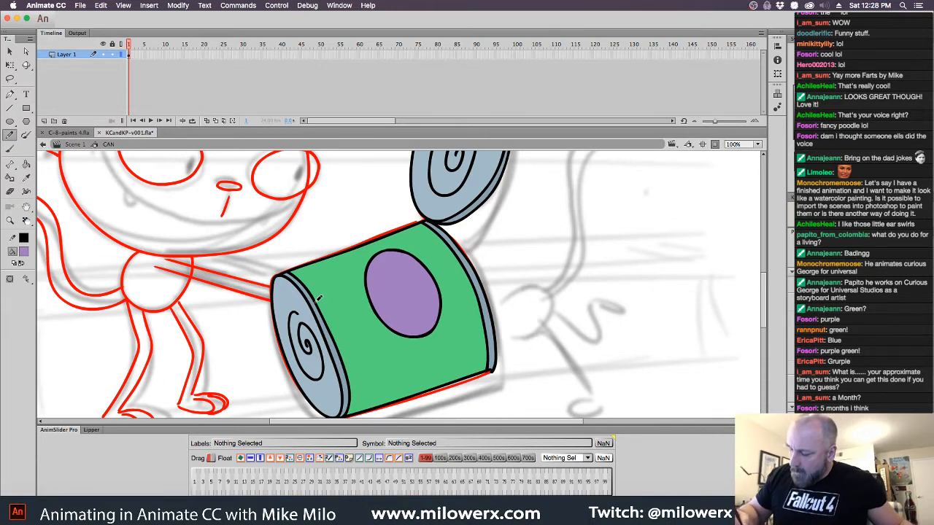
mouse_move(324, 313)
mouse_down()
mouse_move(380, 352)
mouse_move(428, 363)
mouse_move(491, 338)
mouse_up()
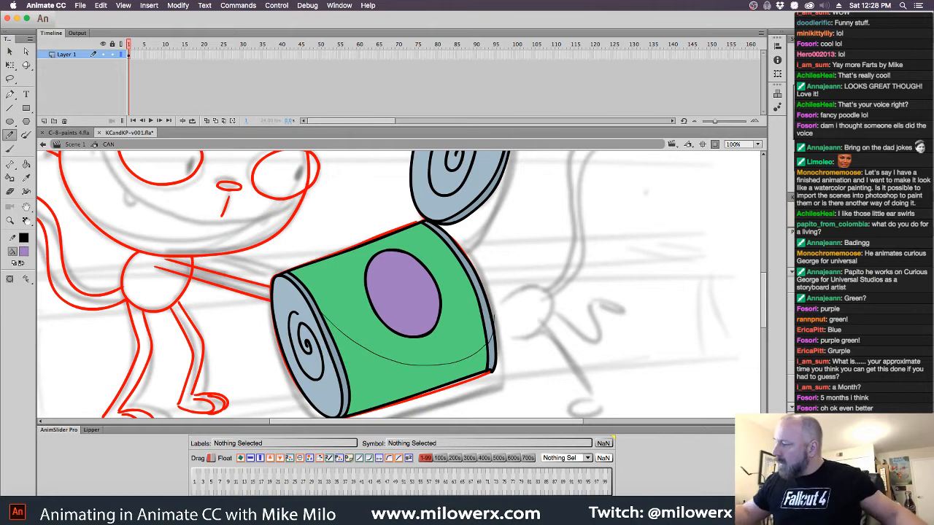
click(24, 251)
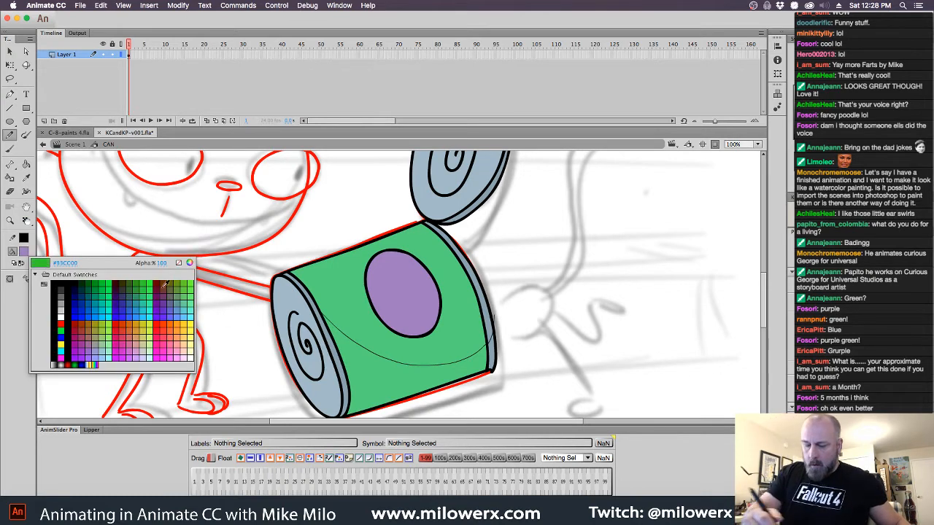
click(376, 337)
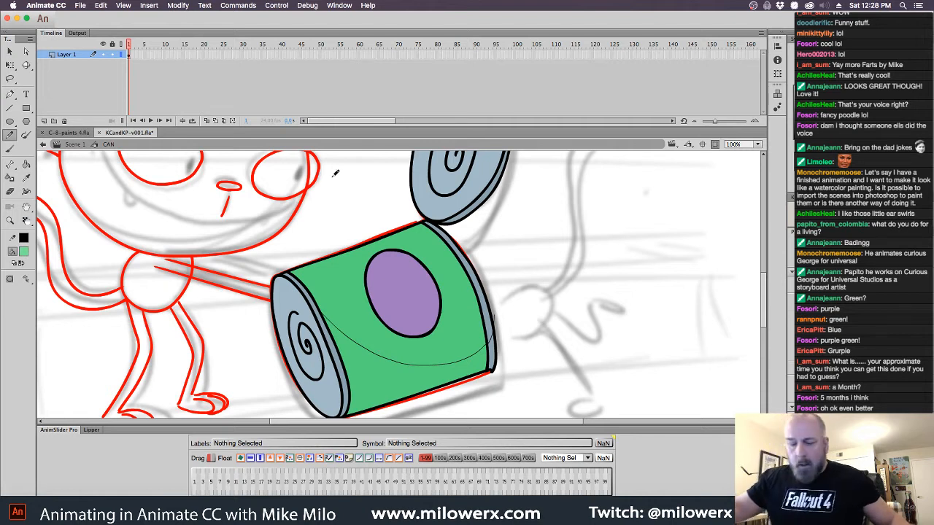
click(25, 164)
click(371, 334)
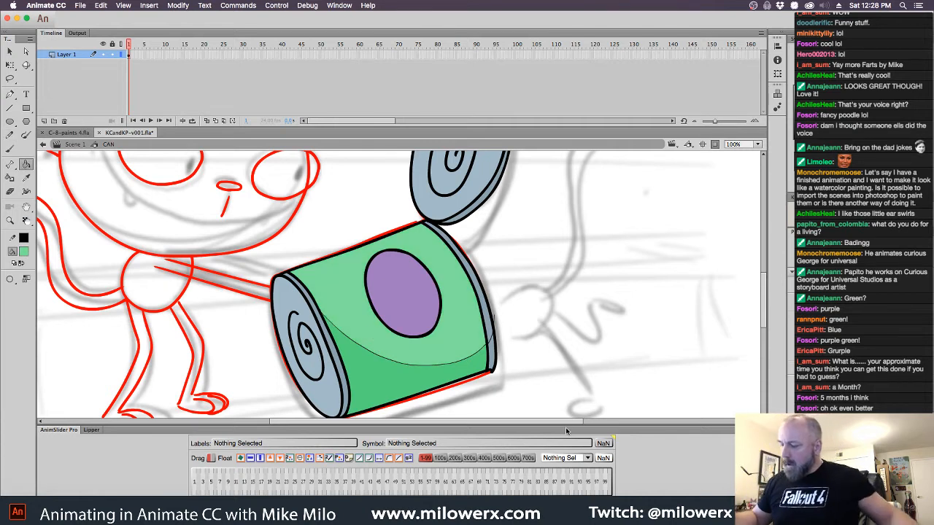
click(484, 353)
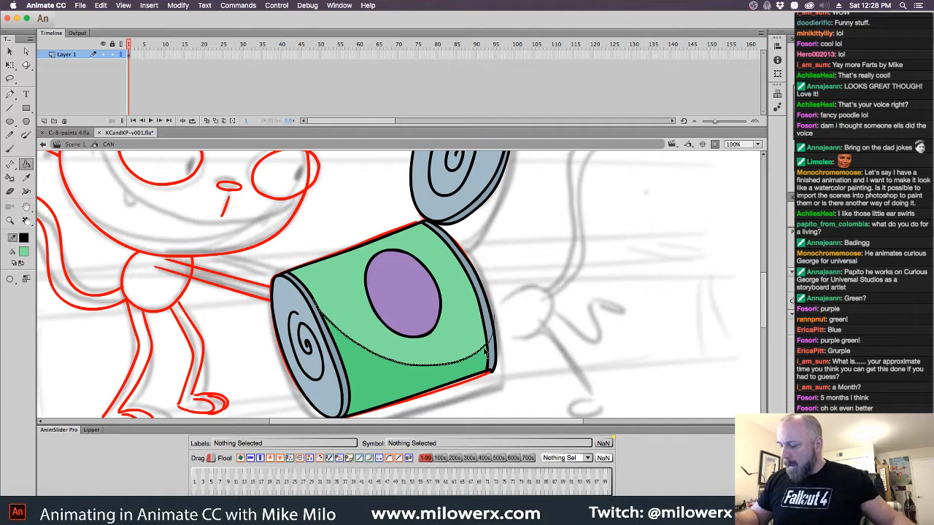
key(Delete)
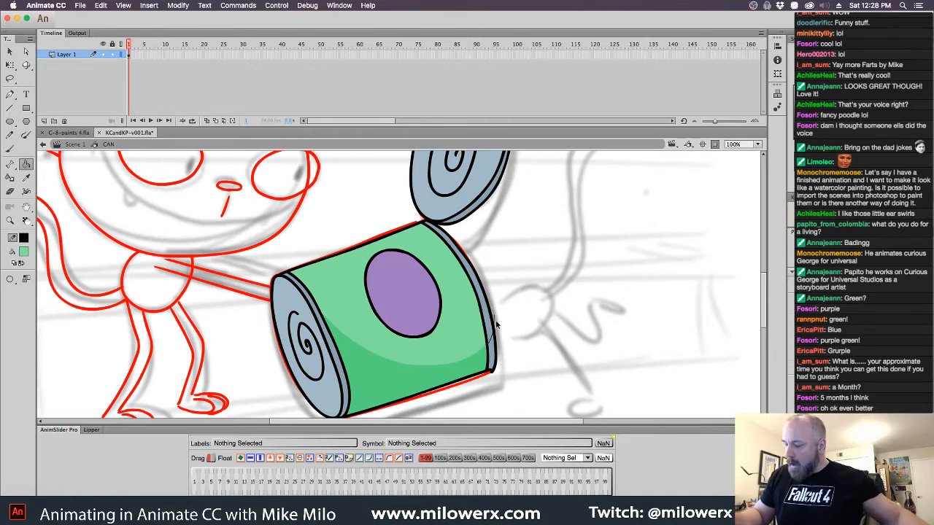
Fill the far rim above the leftover shading line with a lighter blue-grey and delete that line piece
double_click(497, 324)
double_click(497, 328)
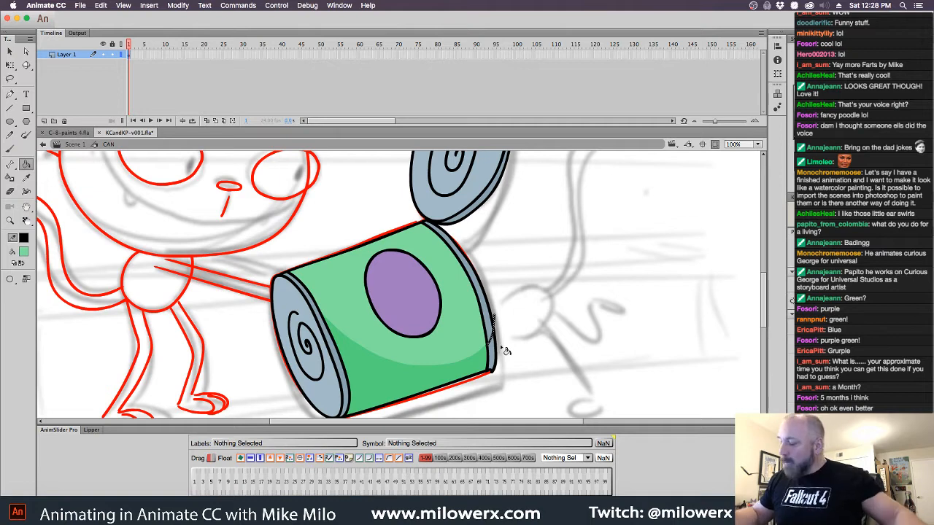
click(624, 314)
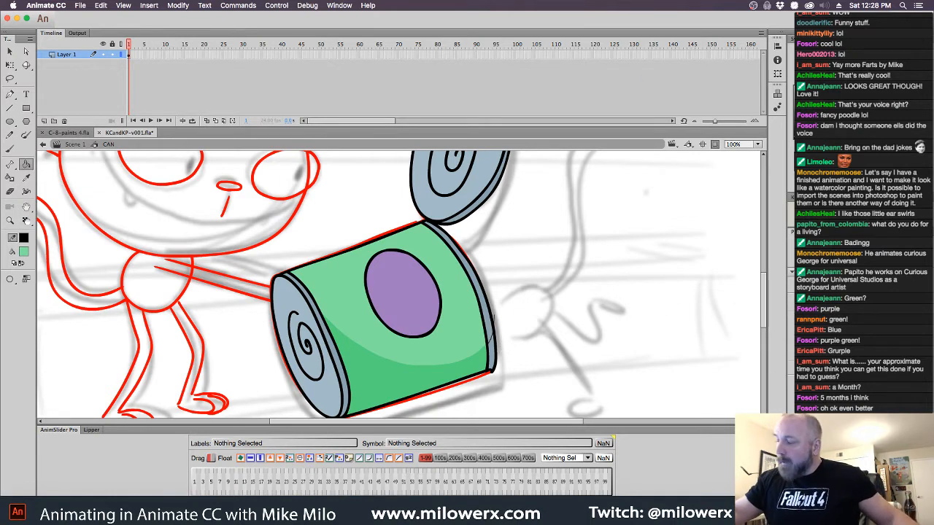
click(808, 70)
click(481, 294)
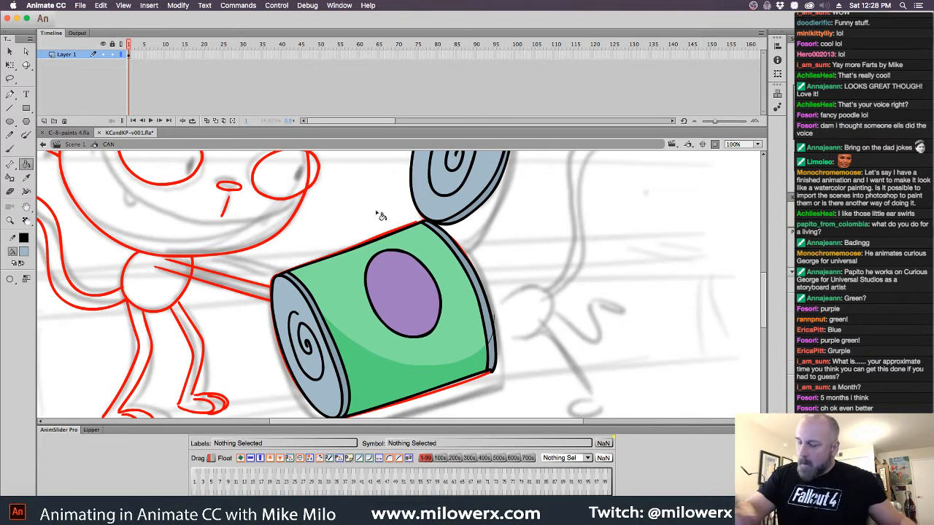
click(499, 316)
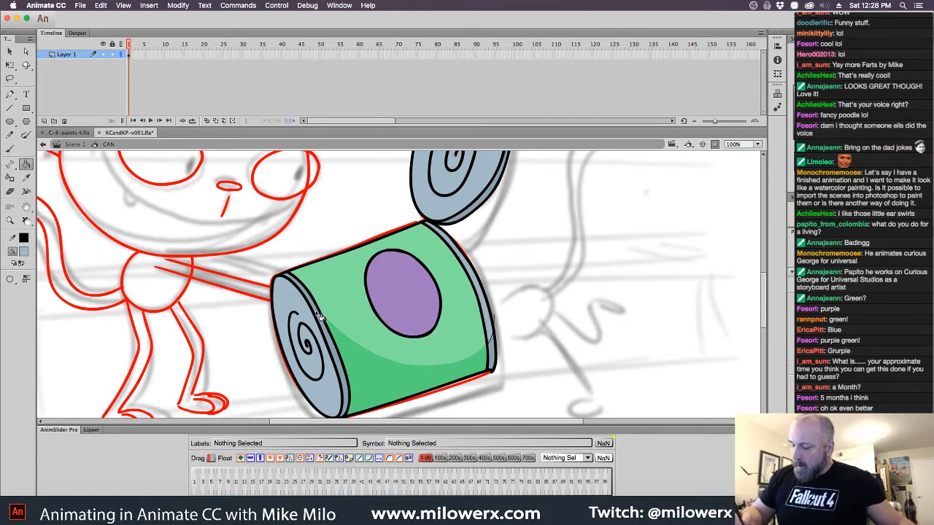
super+click(493, 341)
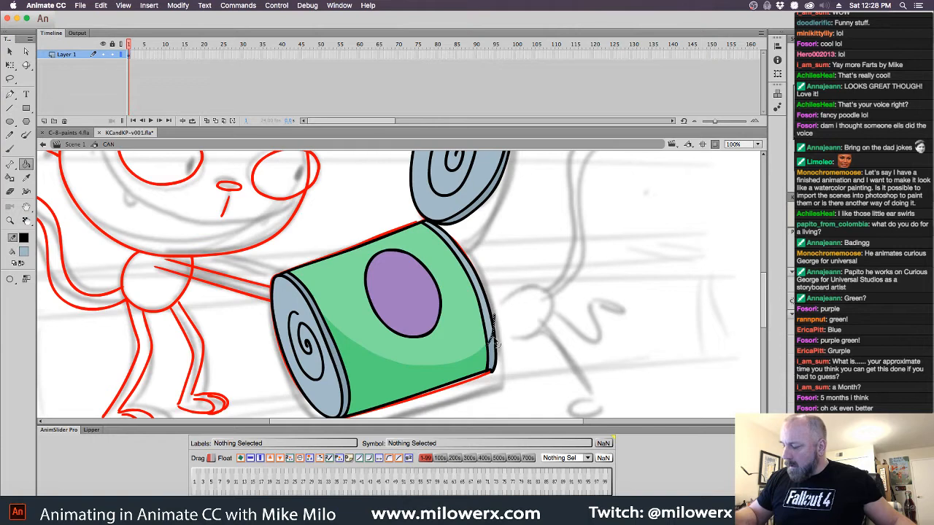
key(Delete)
Pencil a curved shading line across the purple circle, fill the part above it with lighter purple and delete the line
mouse_move(559, 259)
mouse_down()
mouse_move(557, 281)
mouse_move(550, 277)
mouse_up()
click(10, 136)
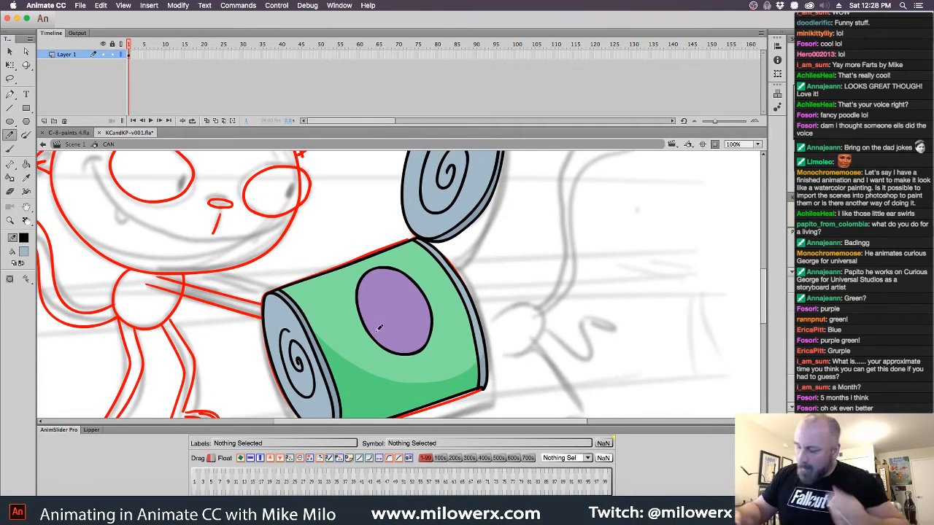
mouse_move(370, 312)
mouse_down()
mouse_move(390, 331)
mouse_move(441, 318)
mouse_up()
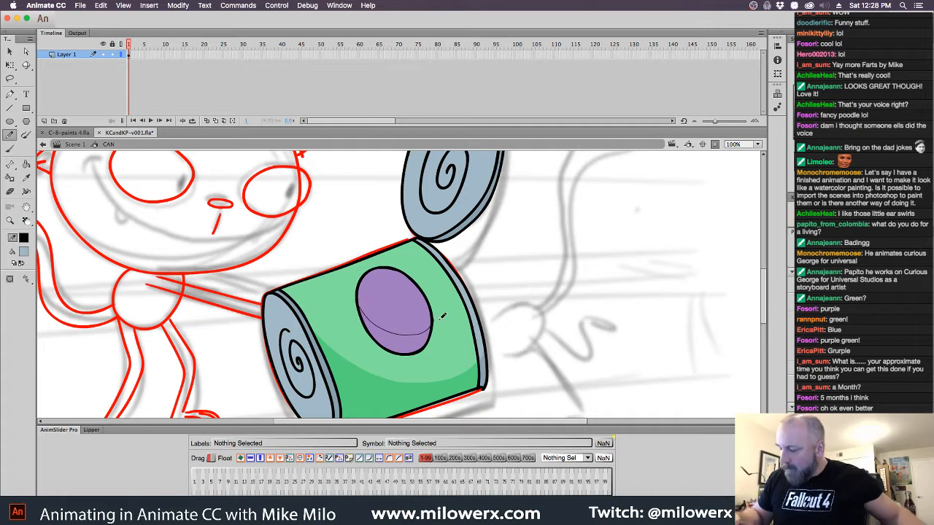
click(24, 251)
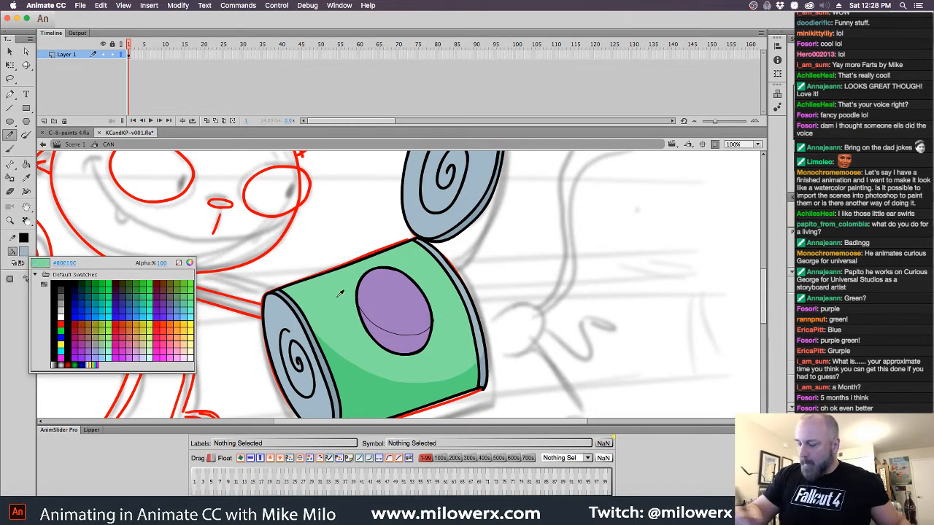
click(417, 321)
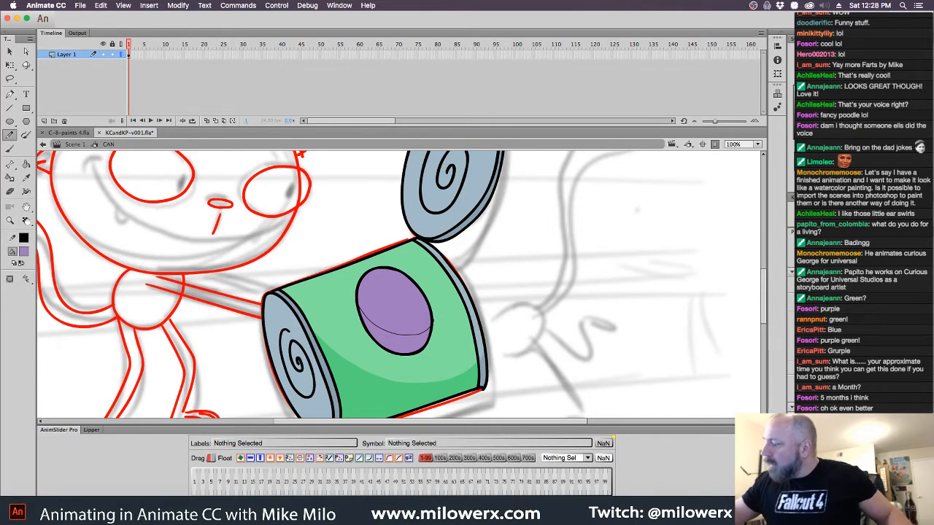
click(25, 165)
click(400, 313)
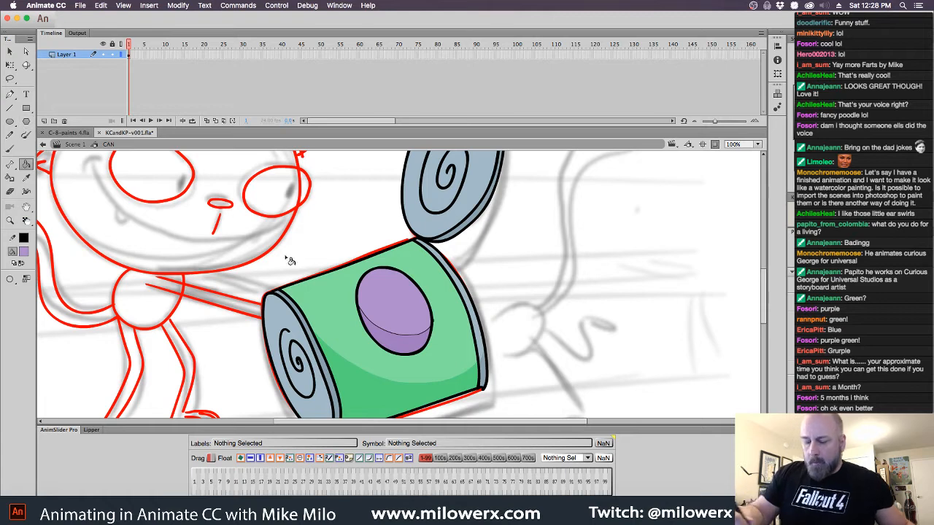
click(429, 335)
key(Delete)
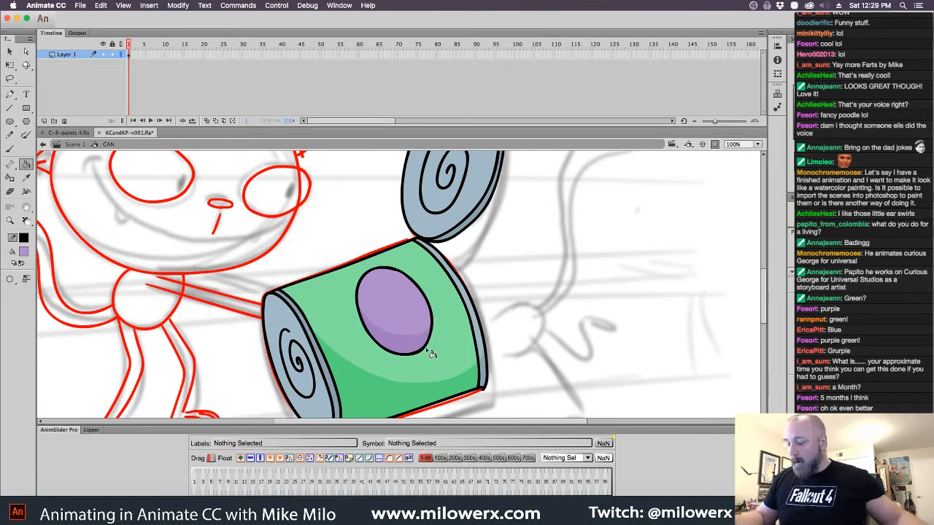
Pencil a curved shading line across the can's near end, crossing the spiral
scroll(454, 352, down, 5)
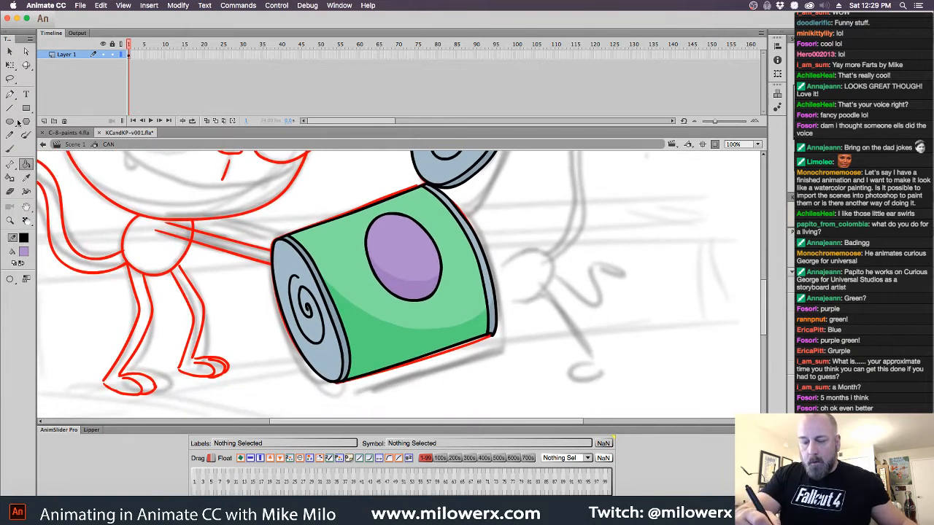
click(10, 135)
drag(282, 276, 334, 333)
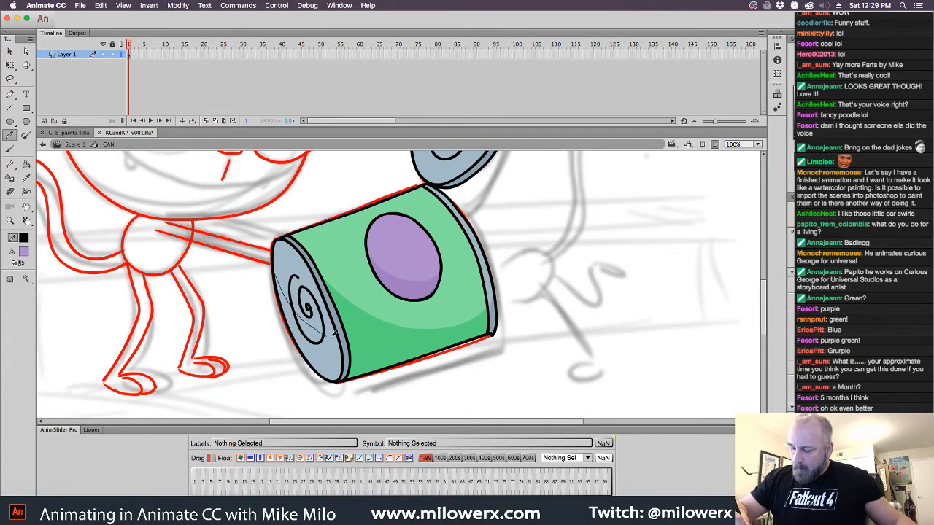
scroll(555, 255, up, 2)
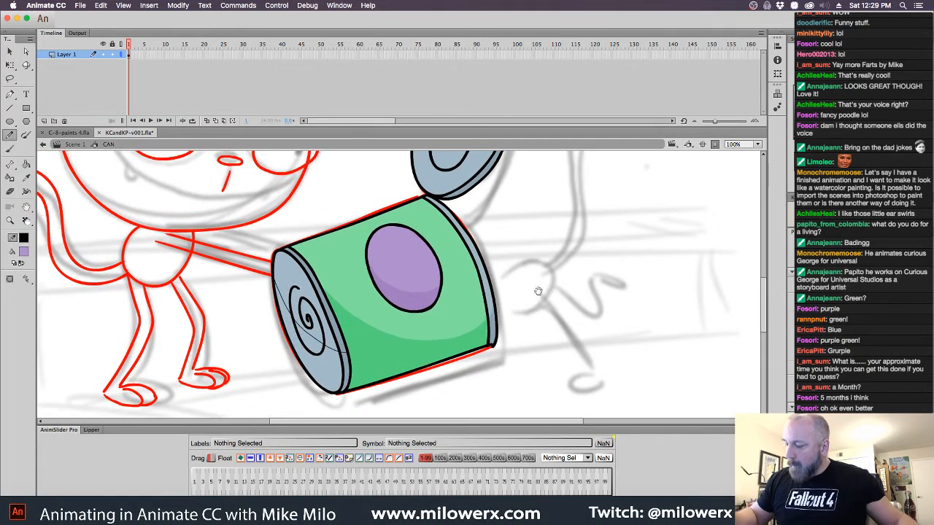
Fill the part of the can's near end below the shading line with darker blue-grey and delete the line
click(806, 80)
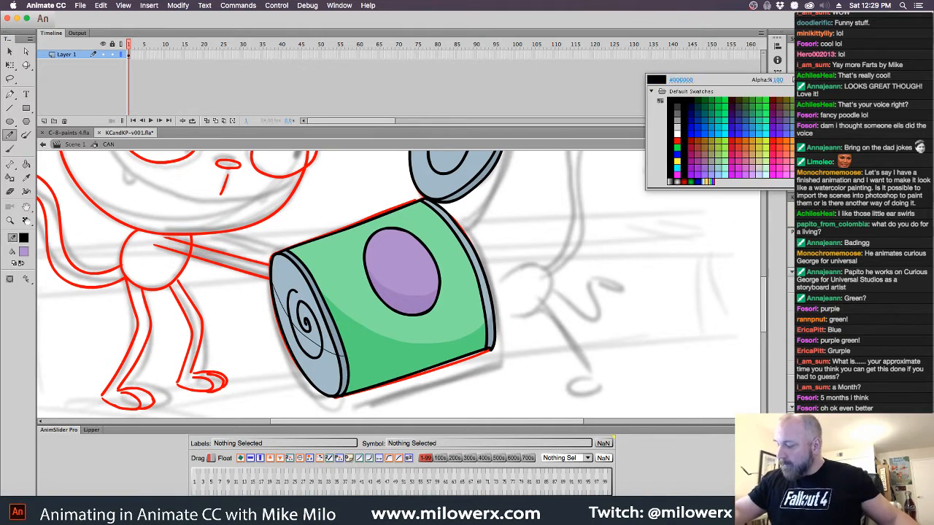
click(492, 332)
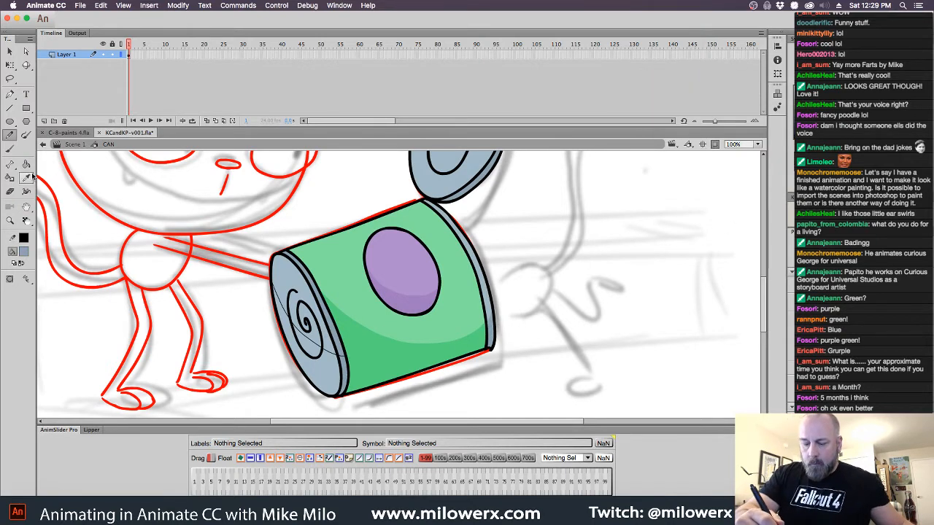
click(26, 163)
click(333, 386)
click(320, 356)
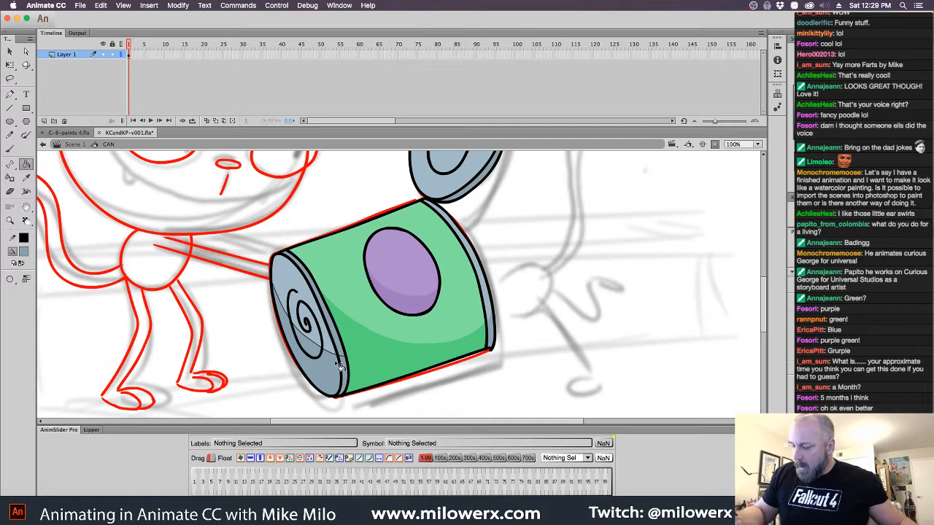
click(339, 361)
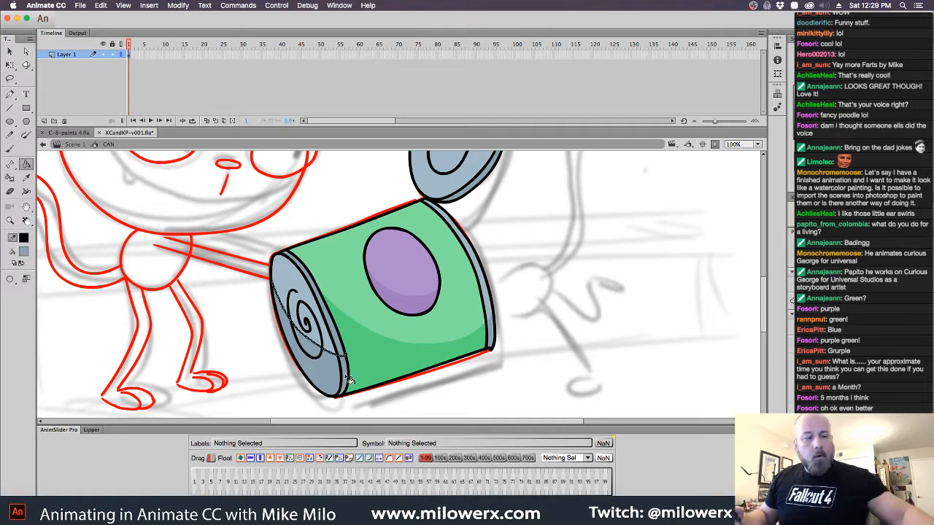
click(349, 380)
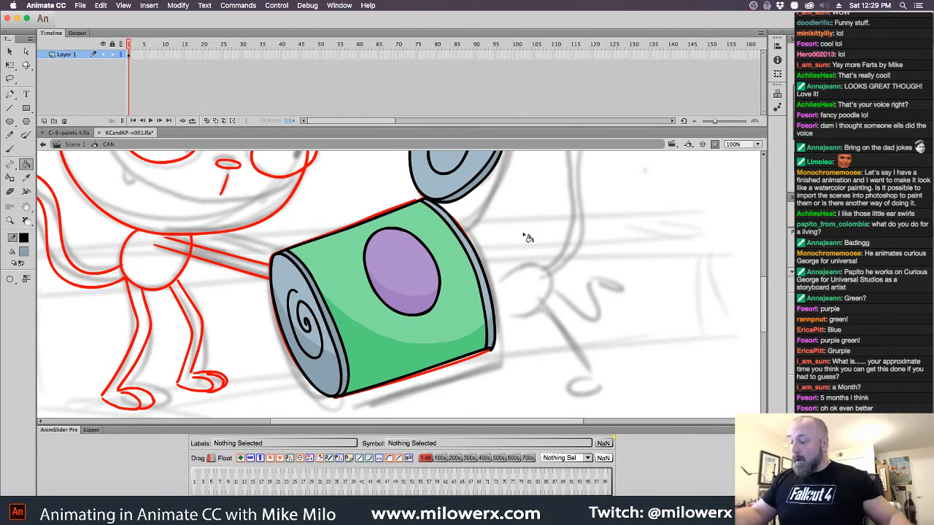
Pencil a curved shading line along the lower edge of the open lid
drag(406, 191, 364, 261)
click(10, 136)
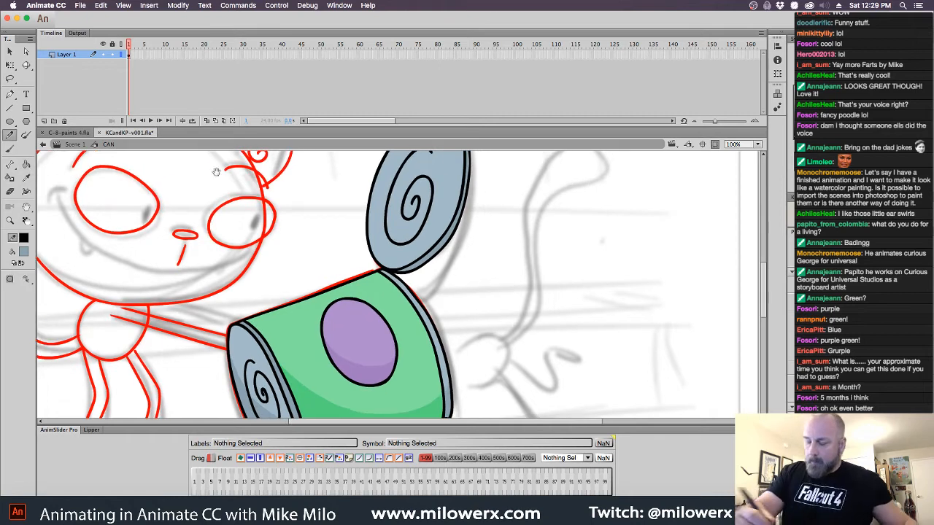
drag(472, 248, 443, 304)
mouse_move(374, 305)
mouse_down()
mouse_move(421, 249)
mouse_move(438, 179)
mouse_up()
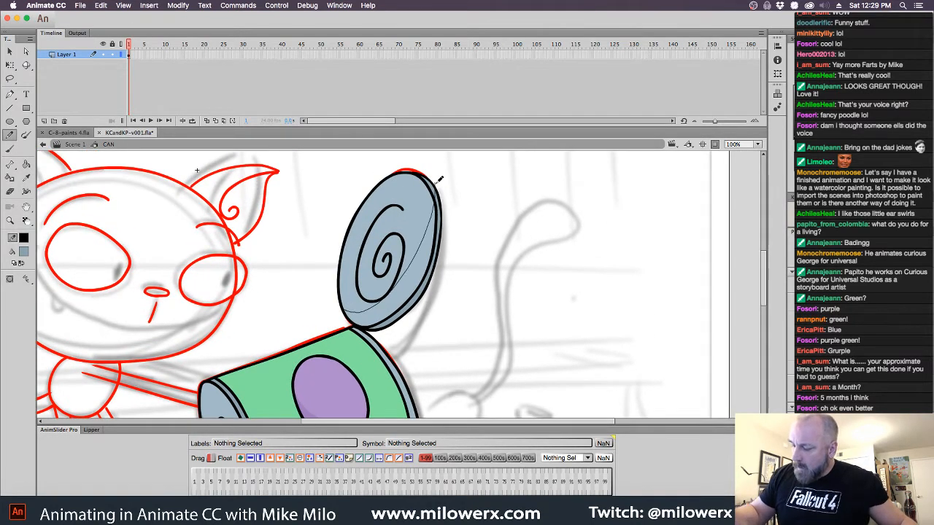
Fill the lid area below the shading line with the darker blue-grey and delete the line
click(23, 252)
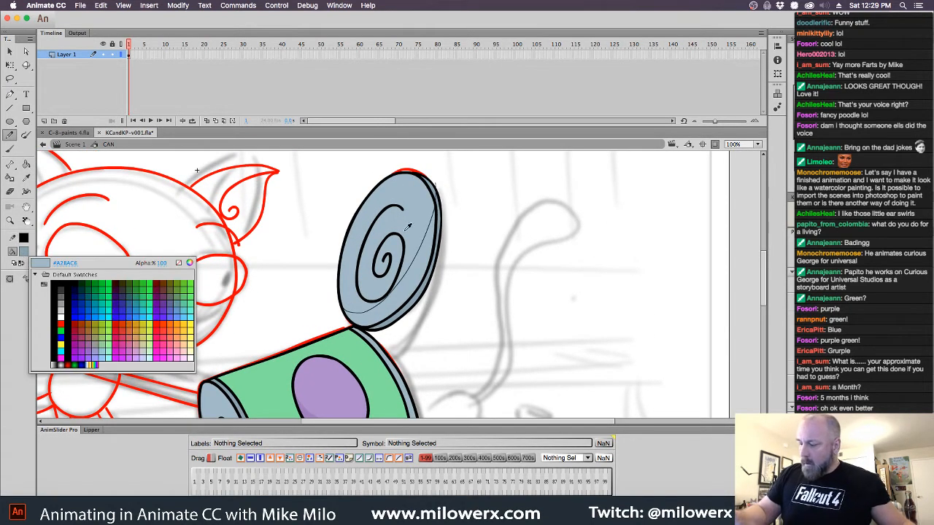
click(241, 402)
key(k)
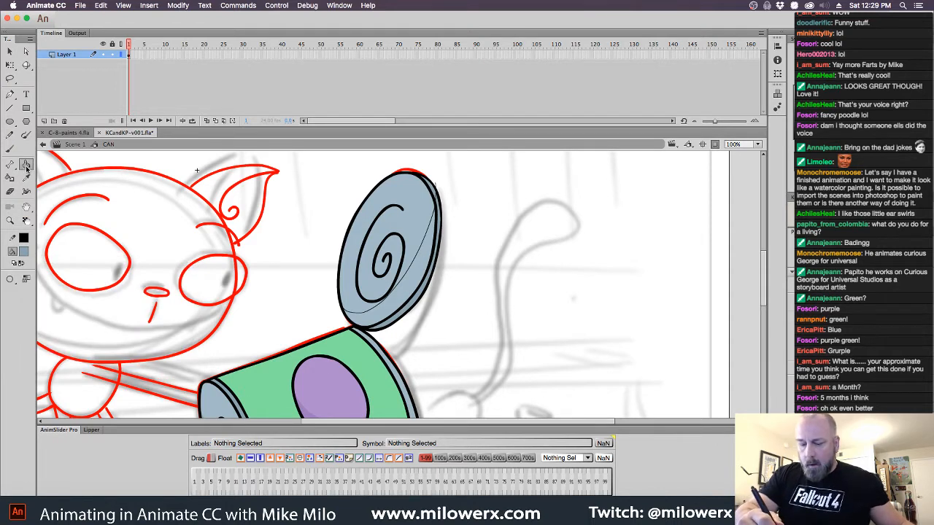
click(423, 316)
scroll(457, 317, down, 2)
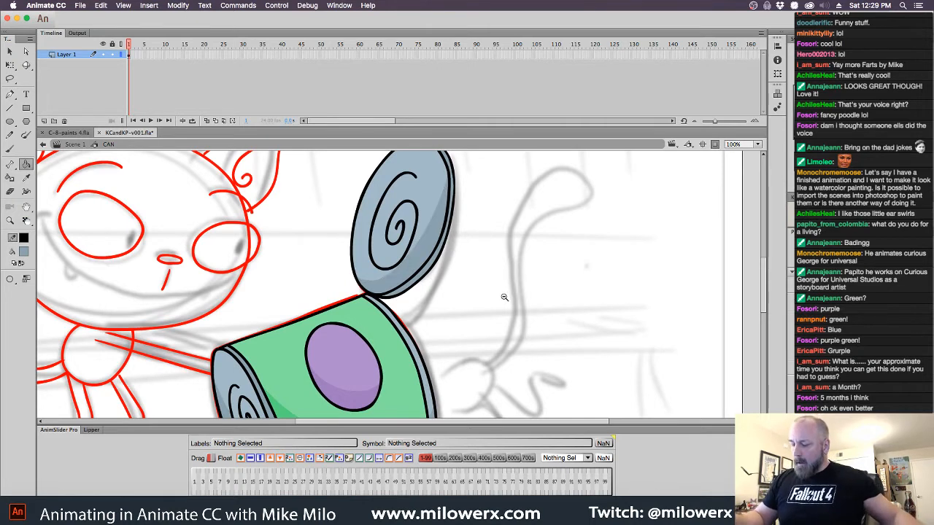
Turn the canvas until the can stands upright and add the black text "STEW" beside it
key(super+minus)
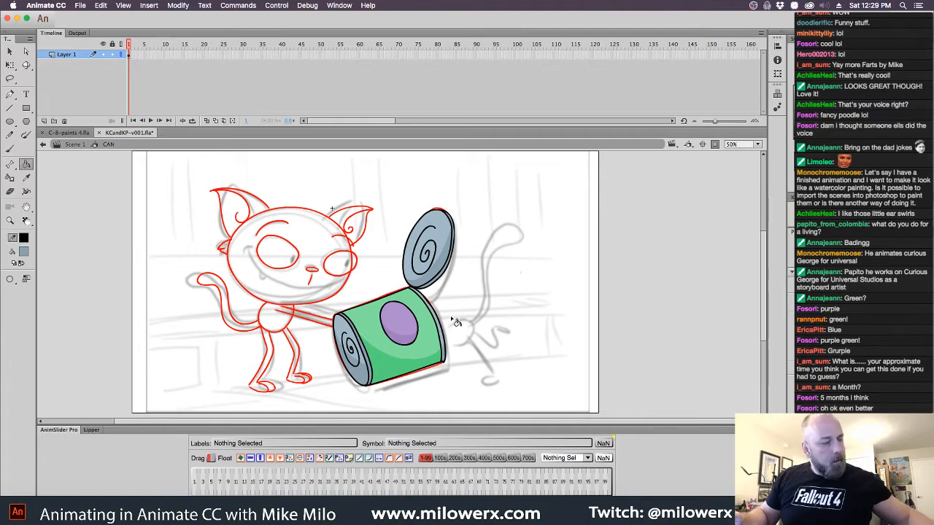
mouse_move(455, 321)
mouse_down()
mouse_move(463, 296)
mouse_move(445, 223)
mouse_move(406, 173)
mouse_move(482, 212)
mouse_move(501, 256)
mouse_move(484, 271)
mouse_move(399, 272)
mouse_up()
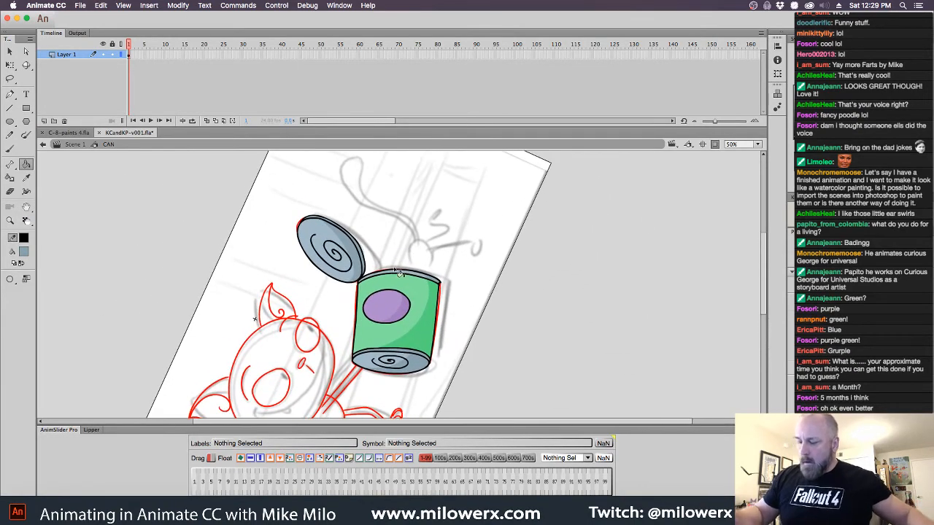
click(25, 95)
click(25, 251)
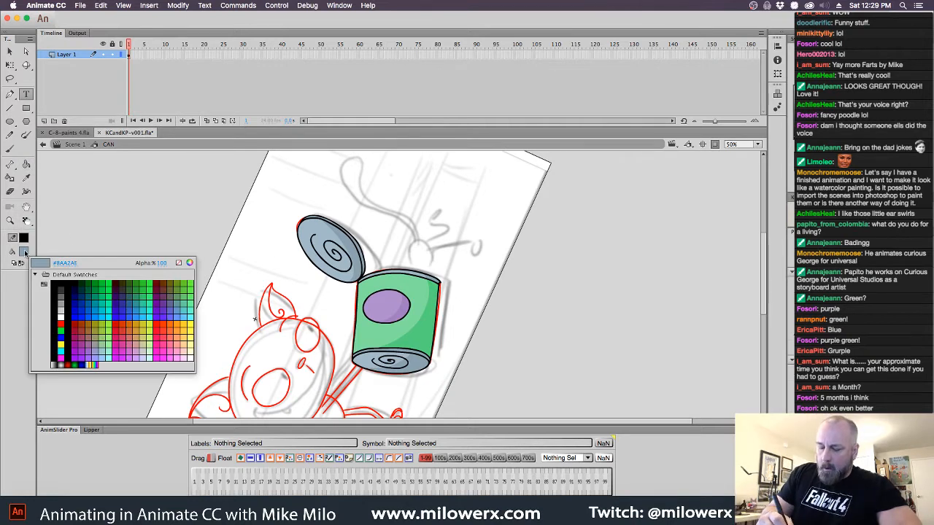
click(59, 283)
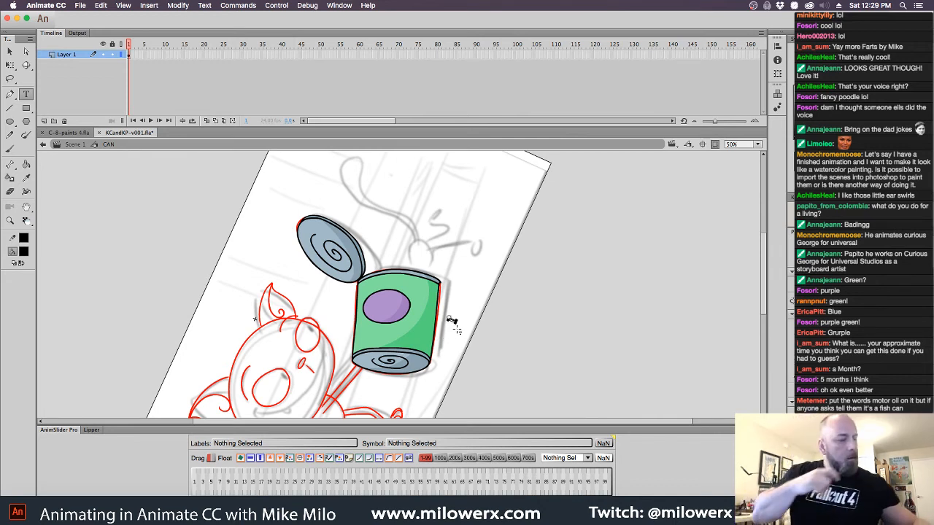
text(STEW)
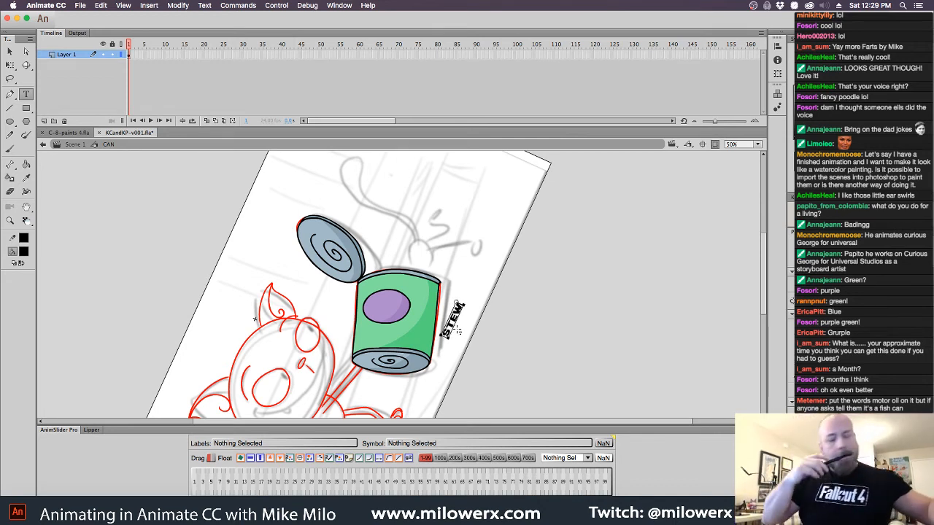
Rotate the STEW text to read horizontally and place it over the purple circle on the can
click(10, 66)
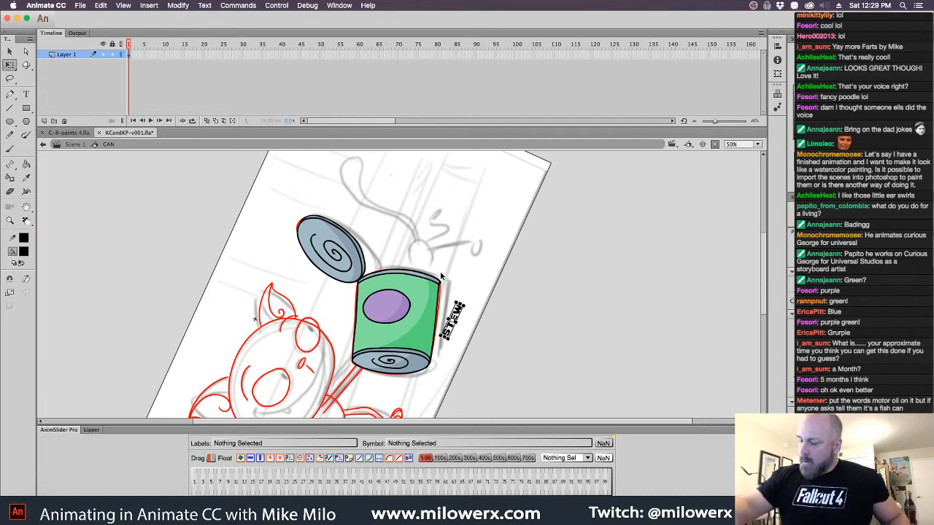
drag(473, 314, 402, 308)
key(super+z)
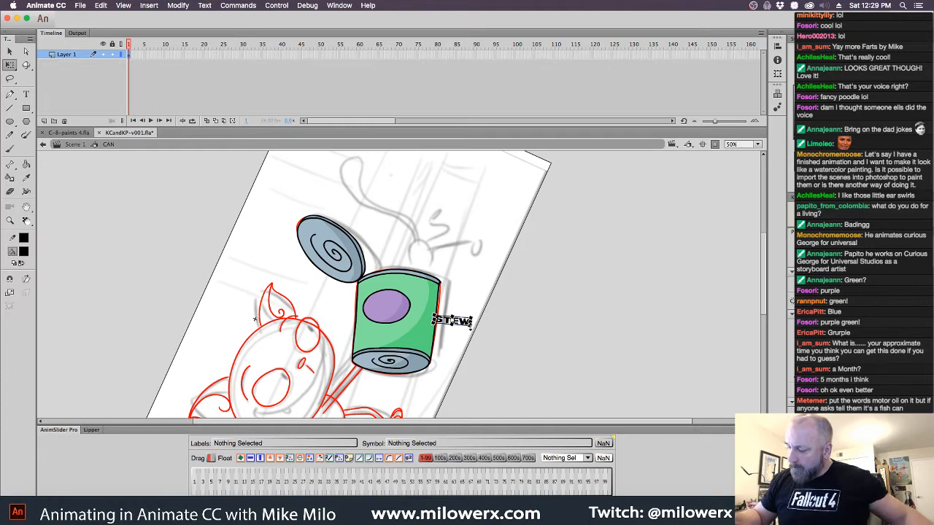
drag(471, 327, 408, 315)
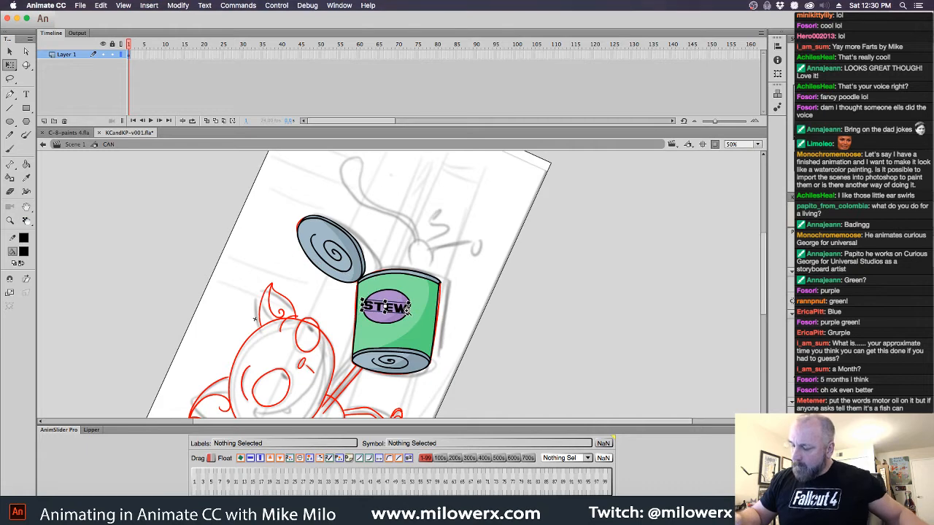
Tilt the STEW text slightly so that it follows the angle of the purple circle
super+click(412, 315)
alt+super+click(431, 343)
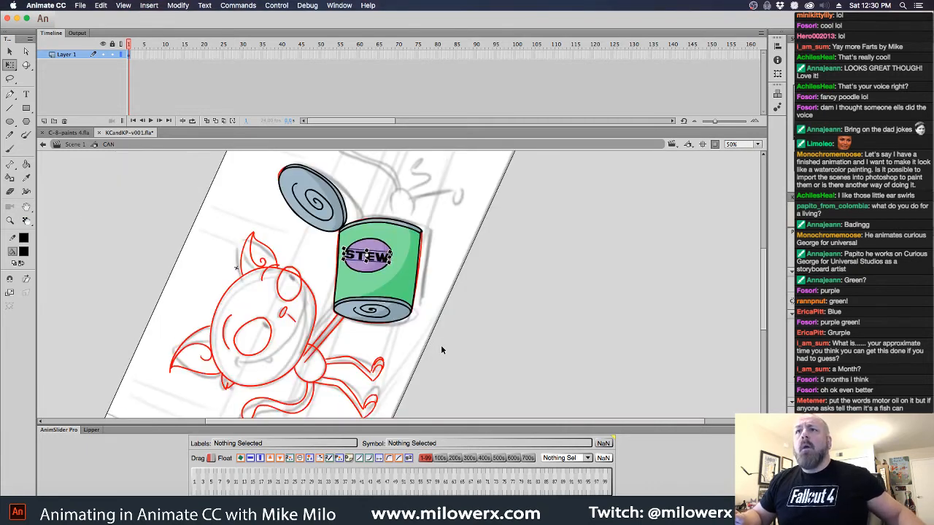
drag(441, 355, 431, 204)
super+click(405, 267)
drag(387, 278, 378, 275)
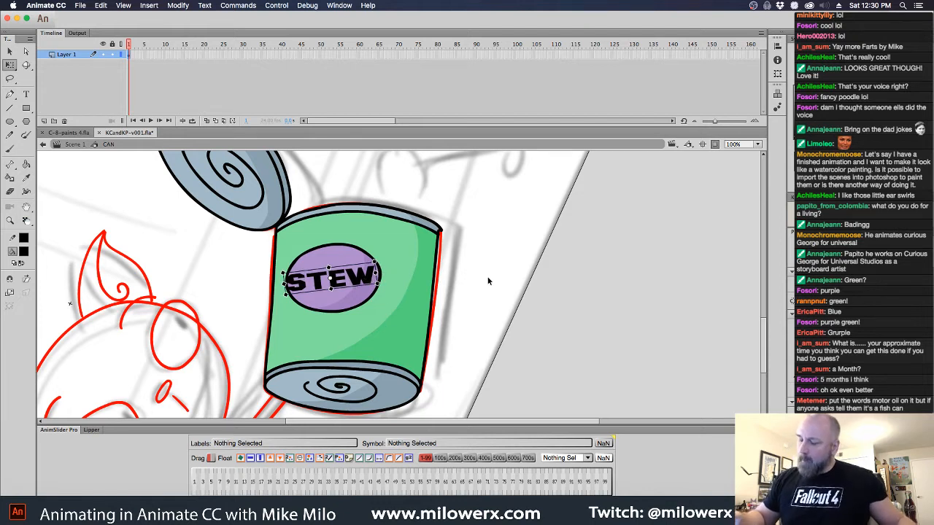
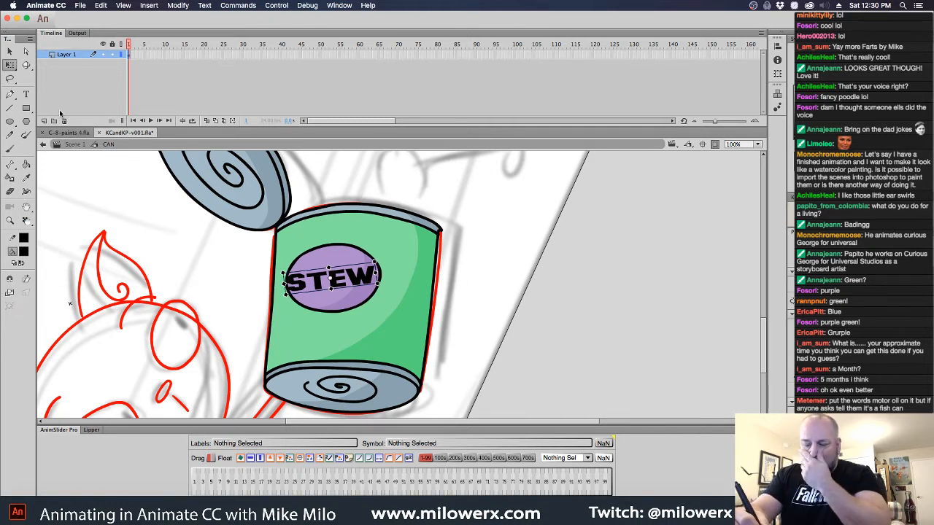
Add a new layer in the can symbol and move the STEW text onto it in place
click(45, 122)
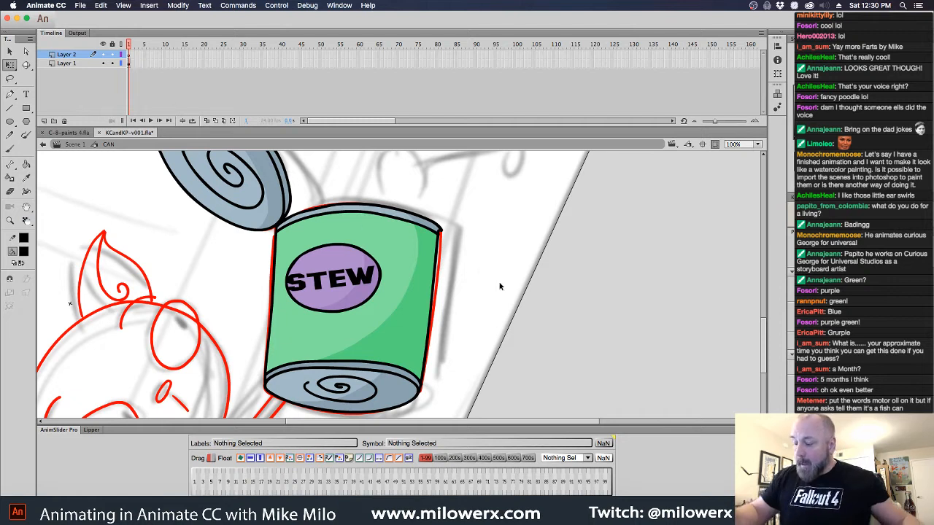
click(378, 287)
key(ctrl+x)
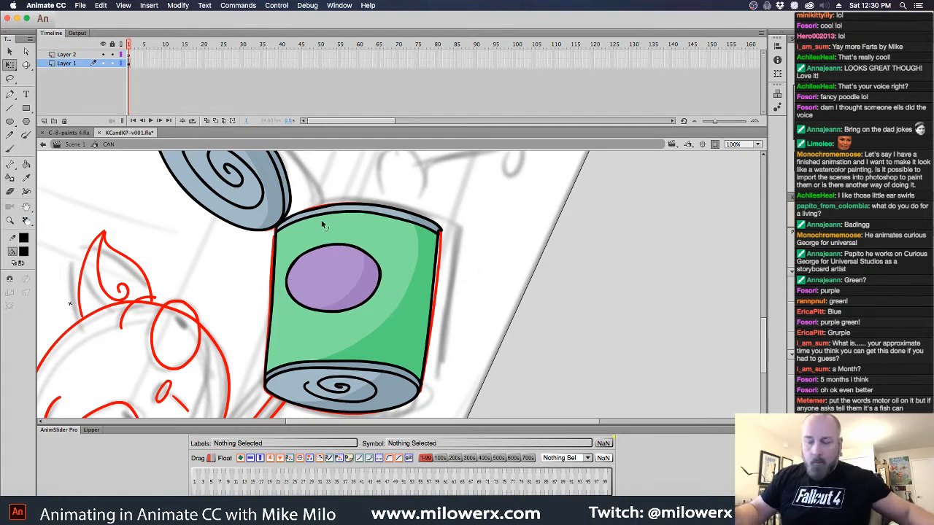
click(128, 54)
key(ctrl+shift+v)
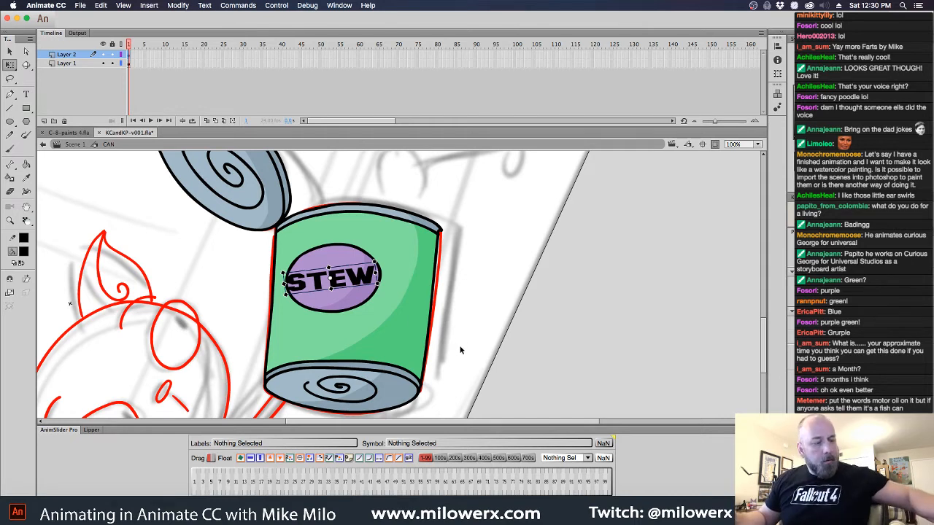
Break the STEW text apart into shapes and bend its upper edge into an arc with the Envelope transform
key(ctrl+b)
key(ctrl+b)
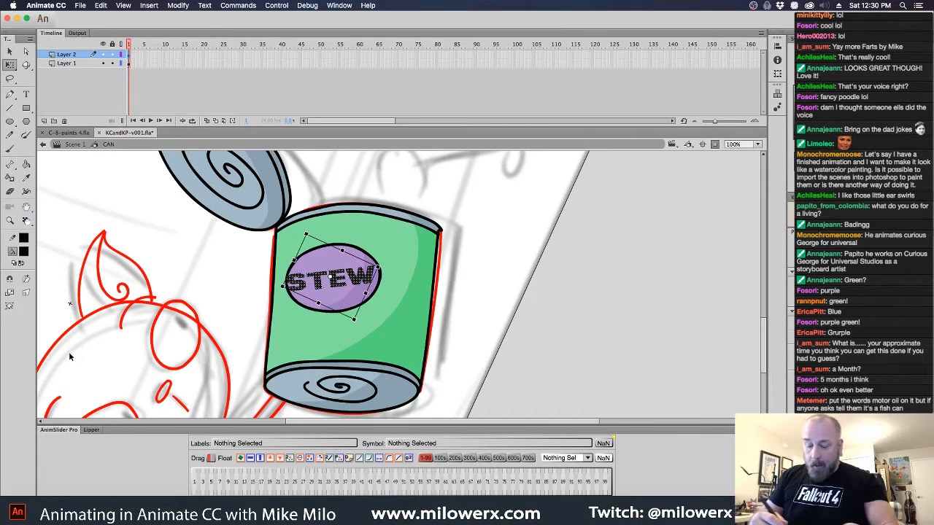
click(9, 305)
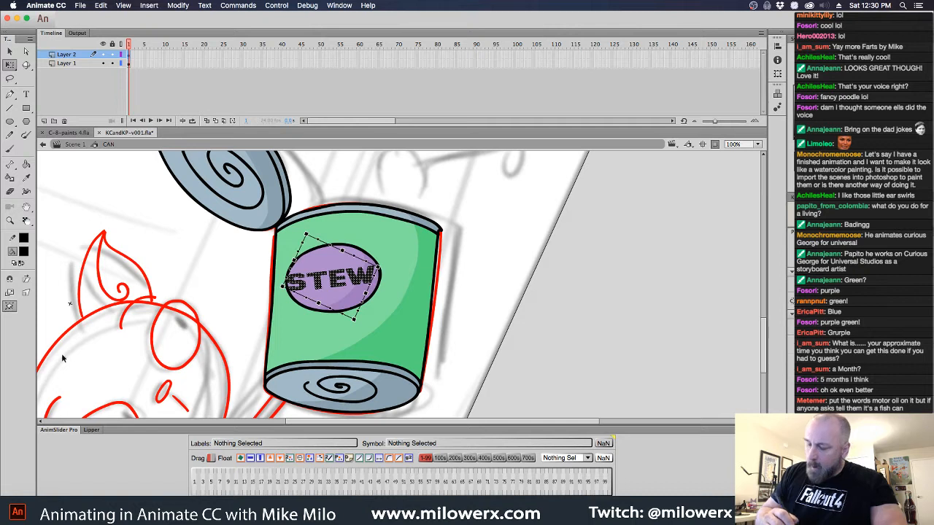
drag(343, 252, 318, 221)
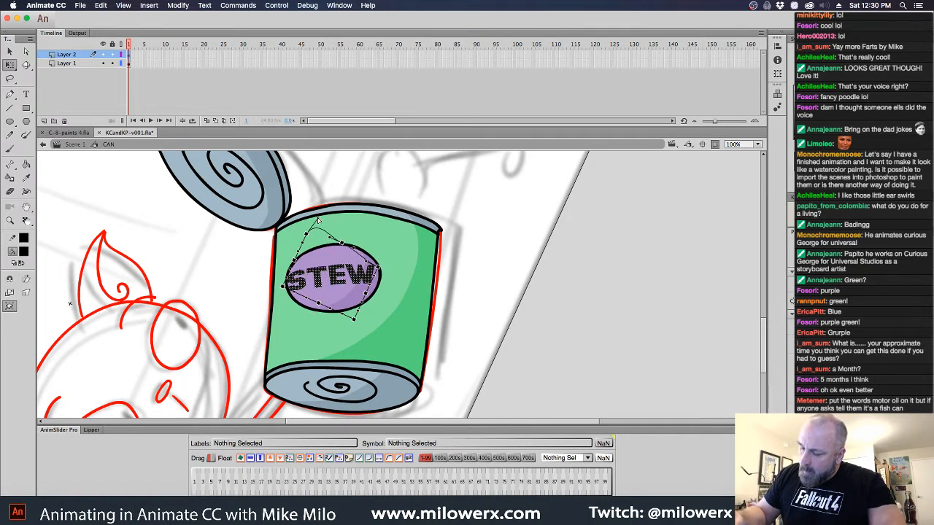
click(498, 292)
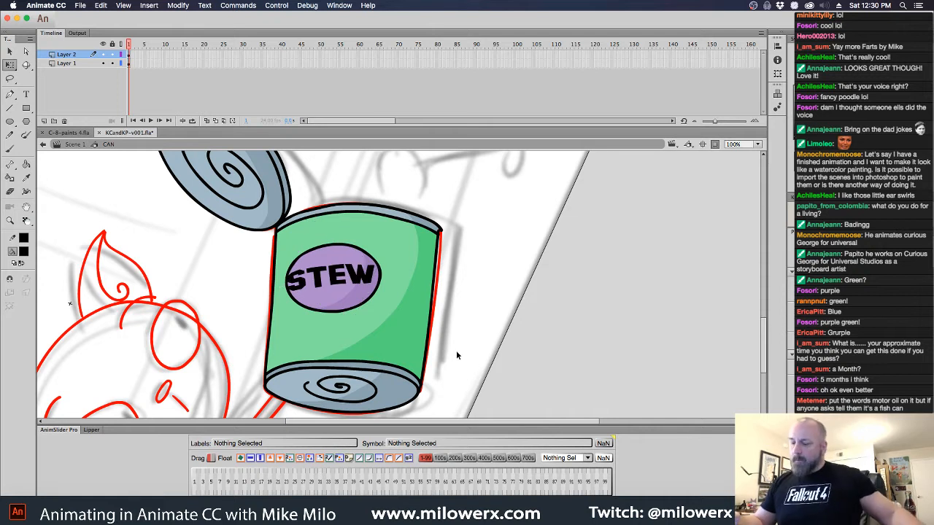
Scale the STEW lettering down to fit inside the purple circle and return the canvas to its normal orientation
click(130, 55)
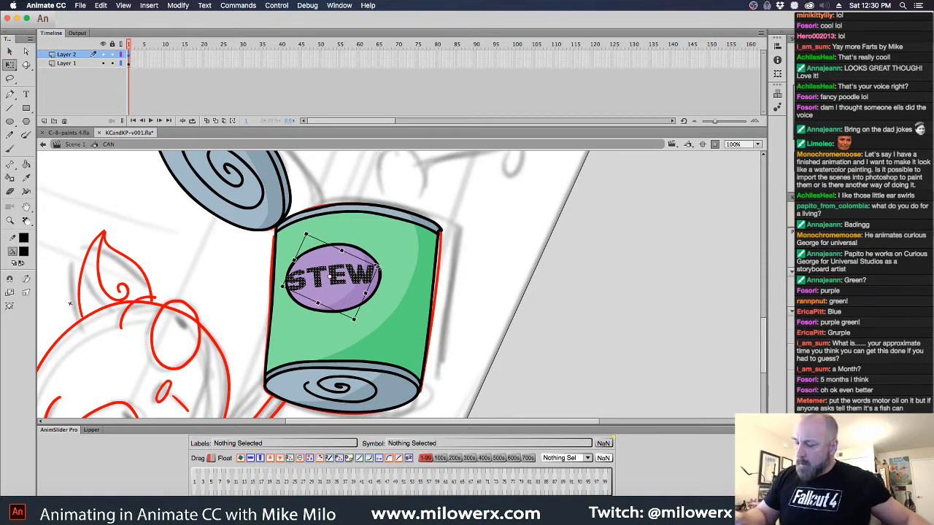
drag(377, 268, 373, 270)
click(498, 255)
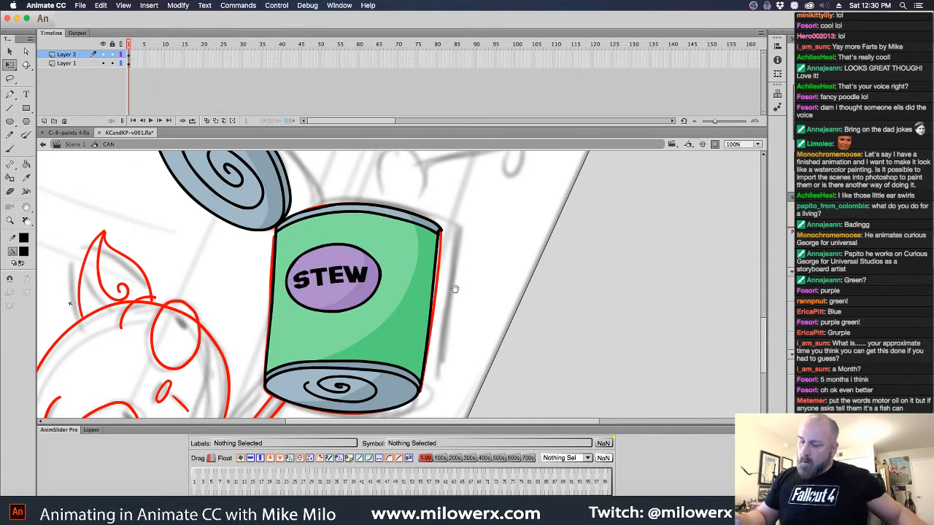
alt+super+click(461, 290)
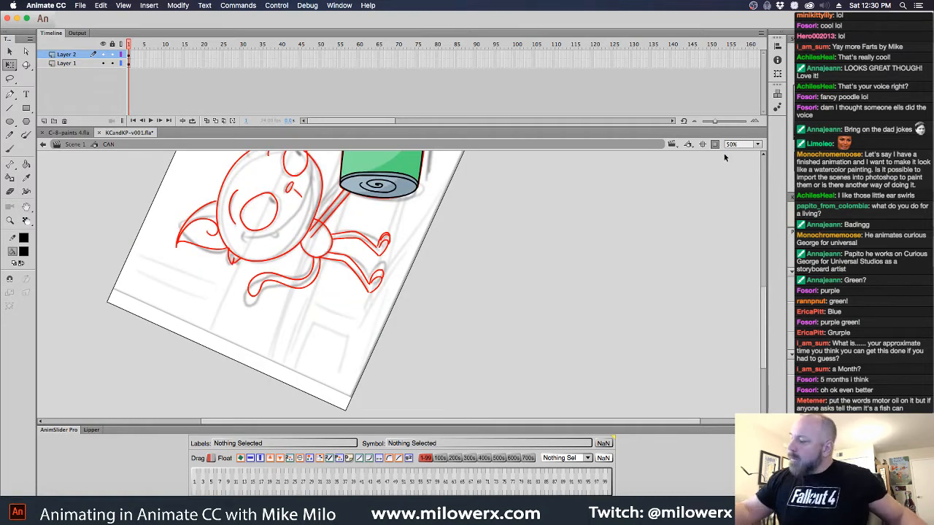
click(702, 145)
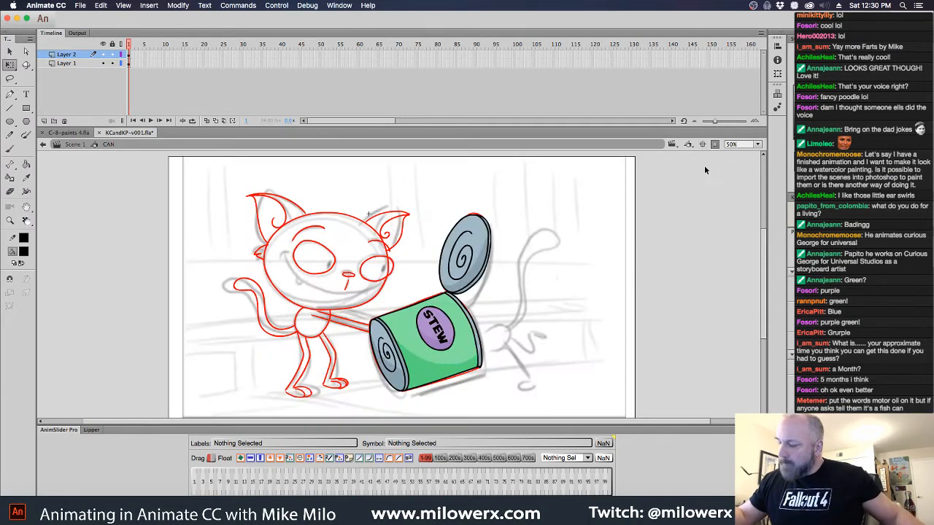
Leave the can symbol for Scene 1 and delete the red rough can drawing on Layer 9
drag(569, 320, 545, 297)
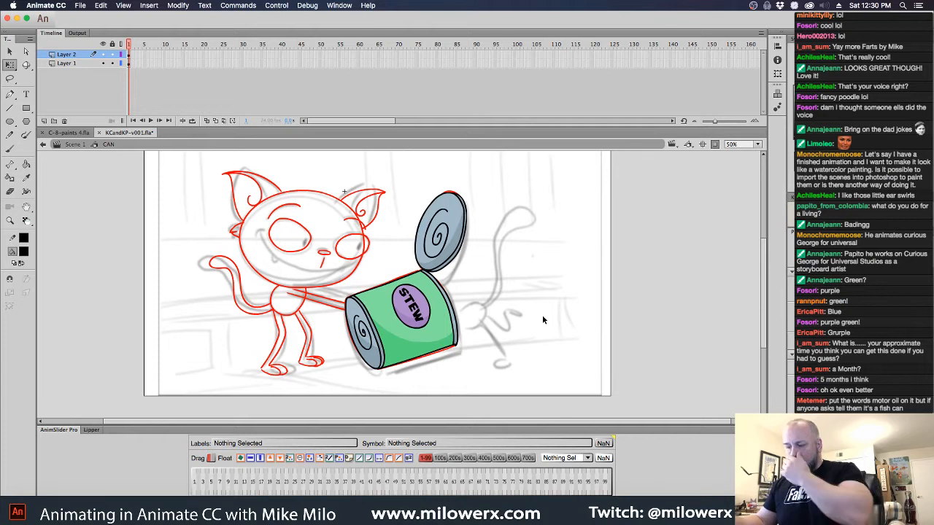
click(76, 144)
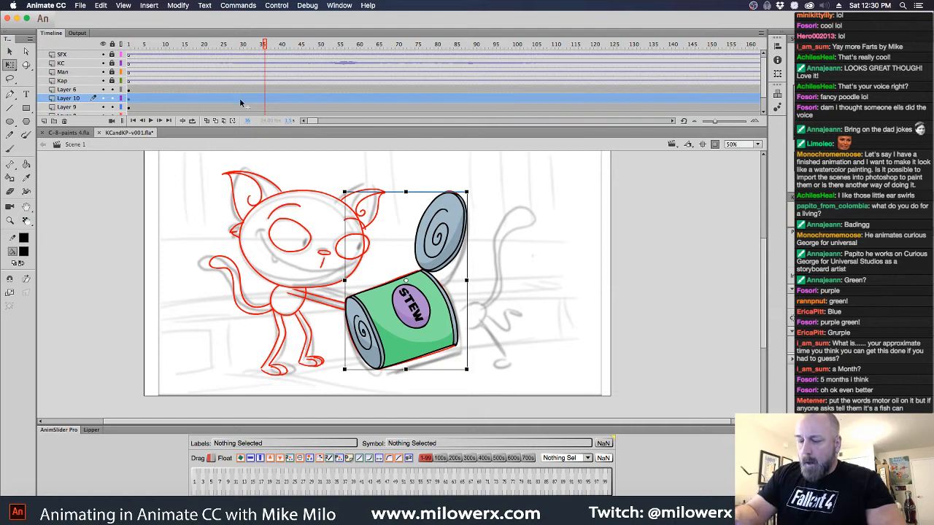
click(268, 107)
key(Delete)
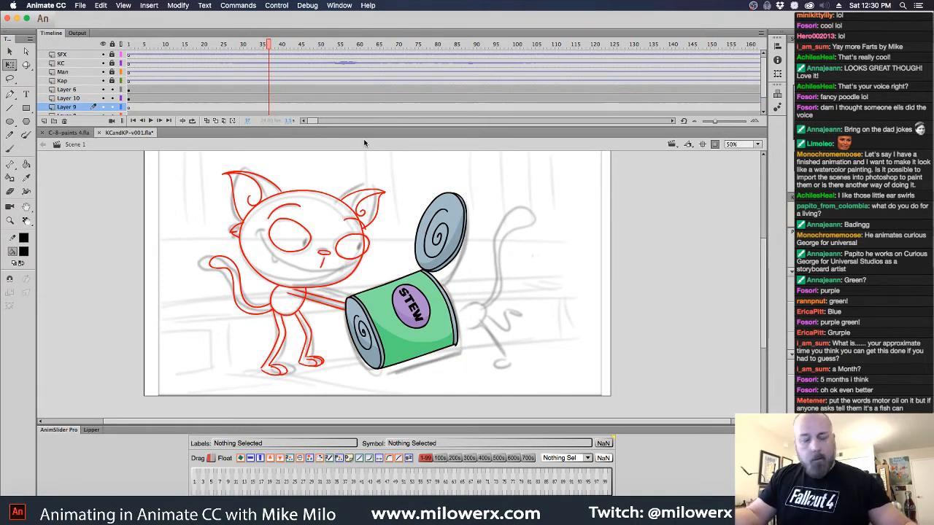
Move Layer 8 with the cat's body above Layer 10 so that the cat's hand overlaps the can
click(269, 92)
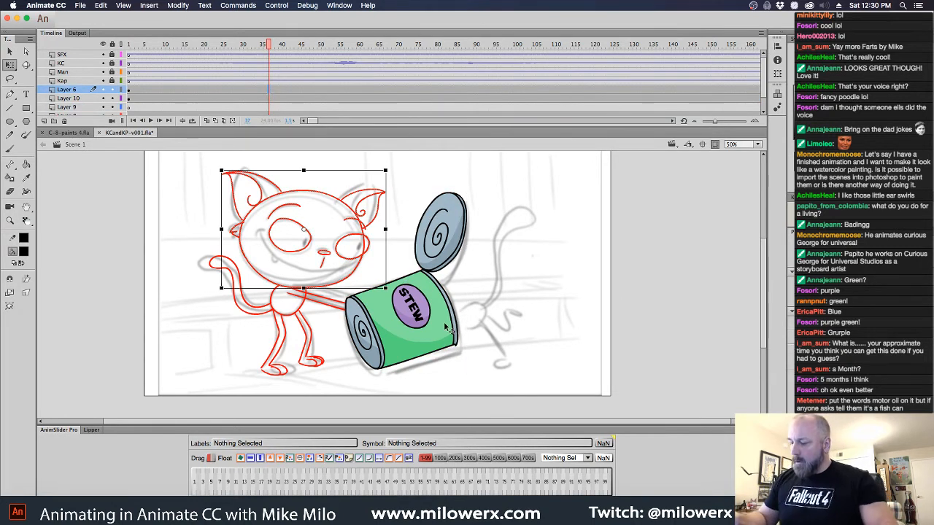
click(454, 353)
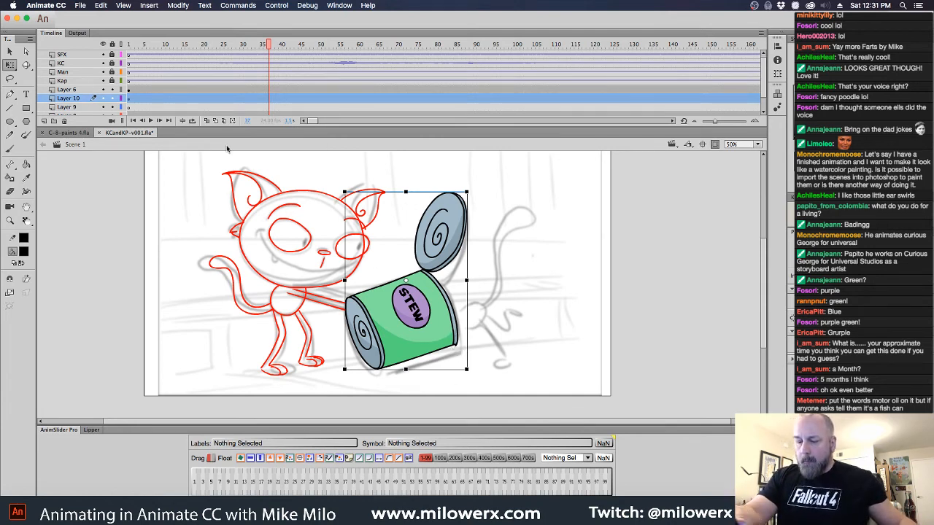
click(357, 220)
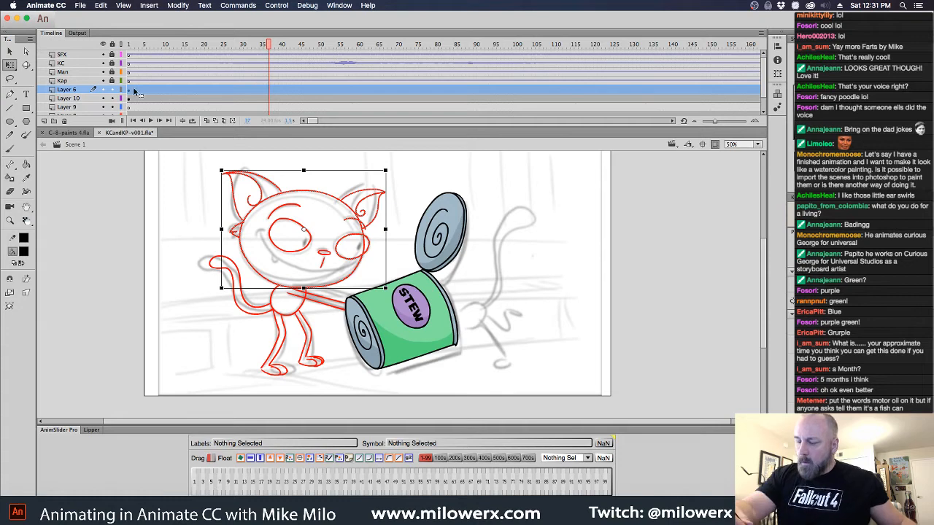
click(340, 307)
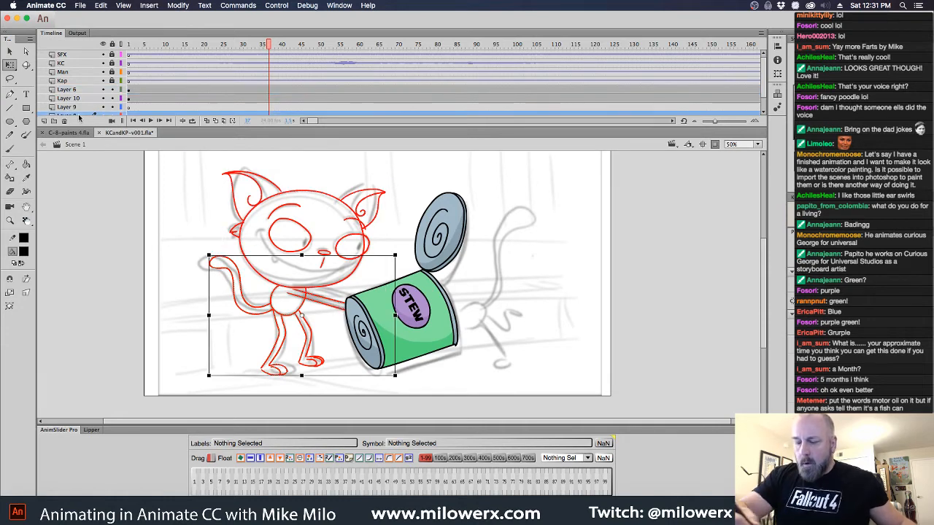
scroll(80, 108, down, 1)
drag(80, 109, 80, 89)
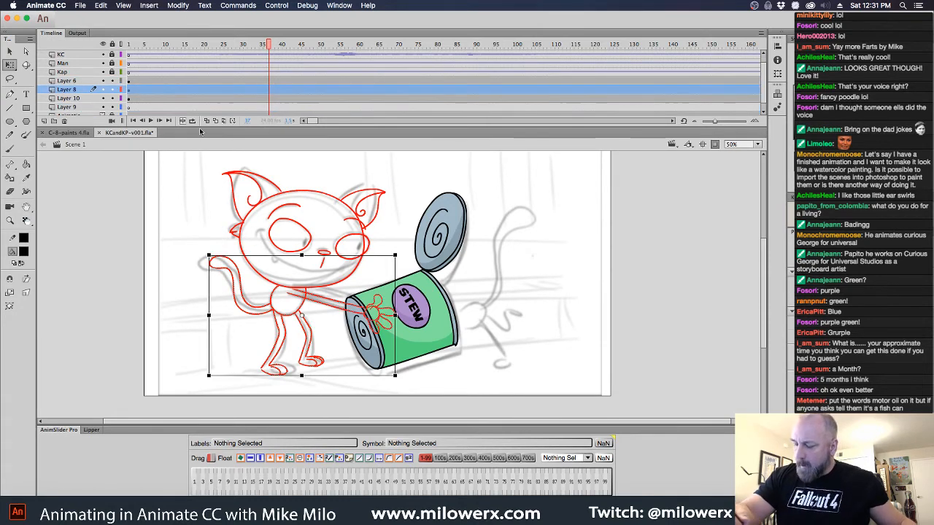
click(499, 302)
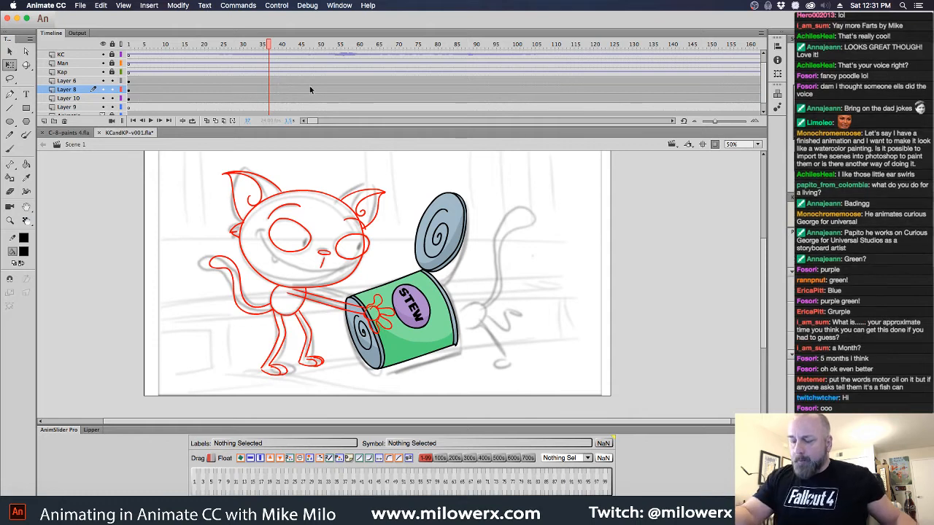
Set the fill colour to red and brush a small pupil into each of the cat's eyes on Layer 6
click(26, 251)
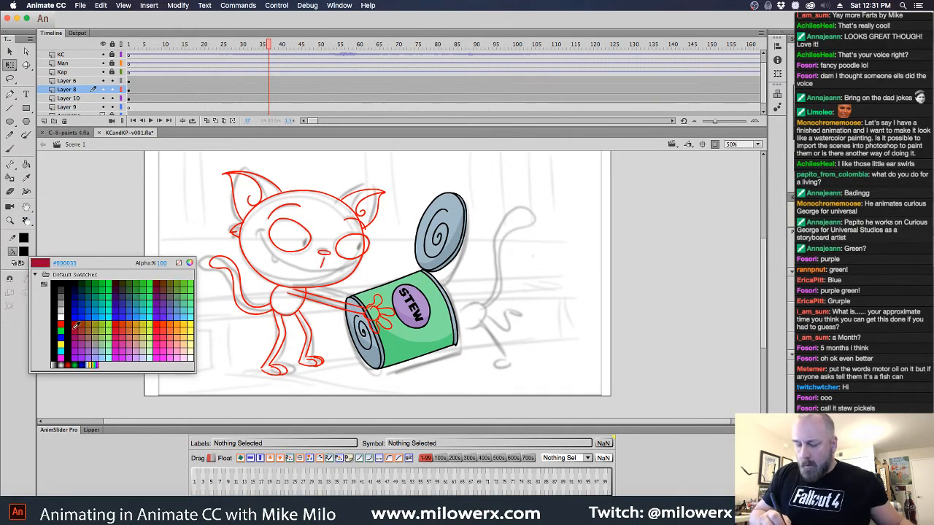
click(61, 321)
click(11, 148)
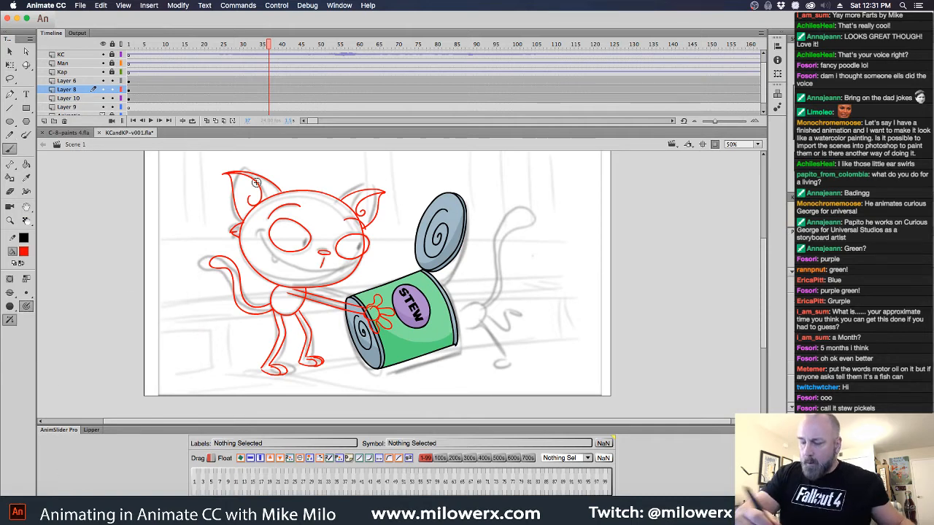
super+click(346, 240)
drag(388, 294, 378, 262)
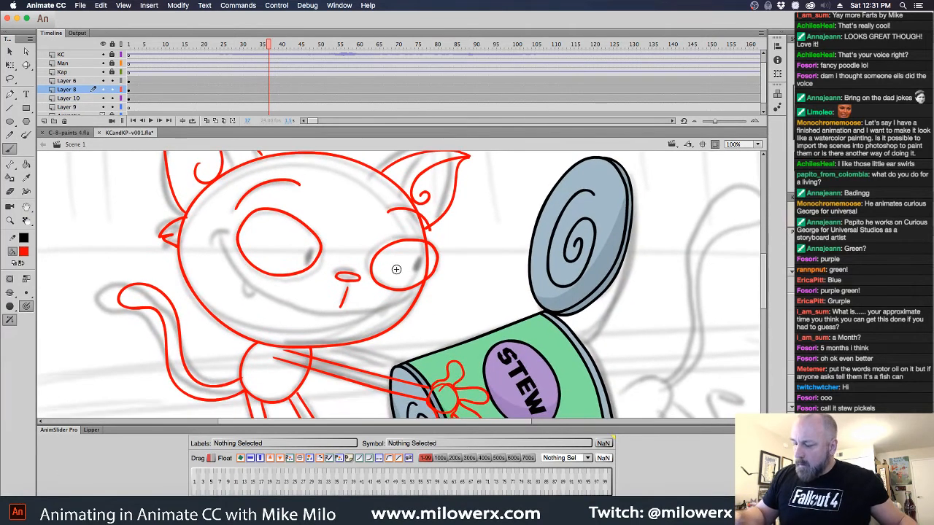
super+click(434, 253)
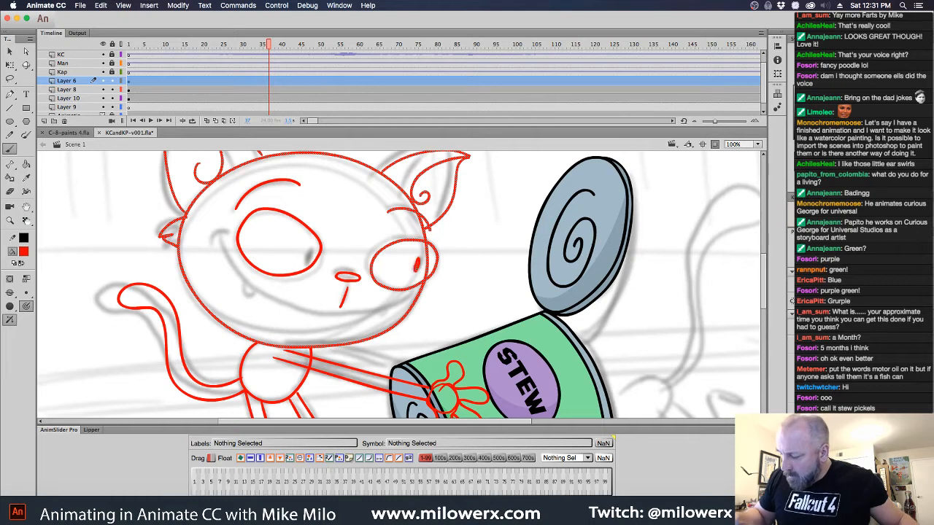
super+click(400, 270)
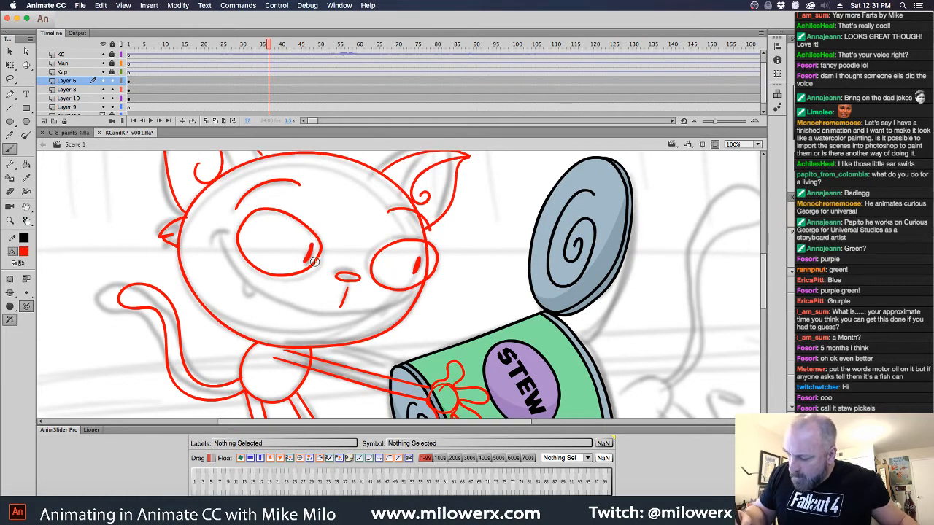
shift+super+click(446, 301)
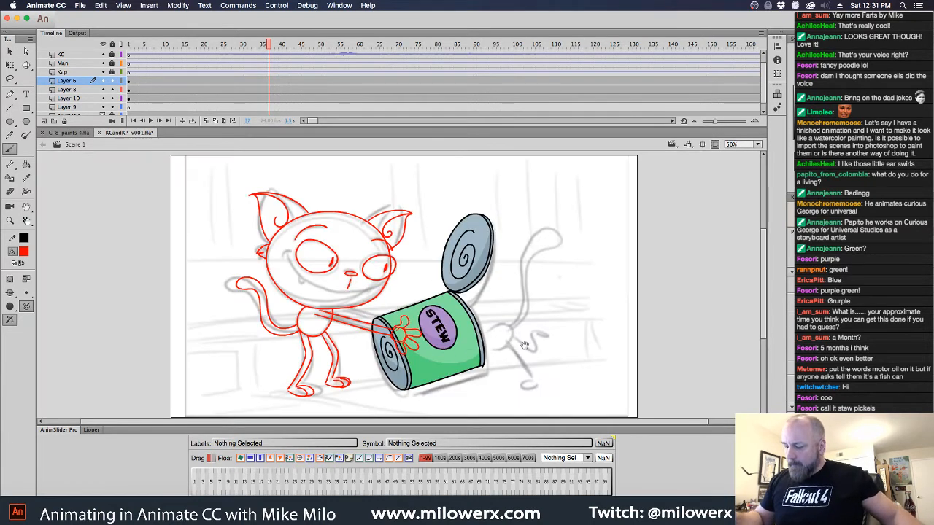
Make the emptied Layer 9 active for drawing and zoom in on the sketched figure sticking out of the can's open end
drag(525, 347, 491, 343)
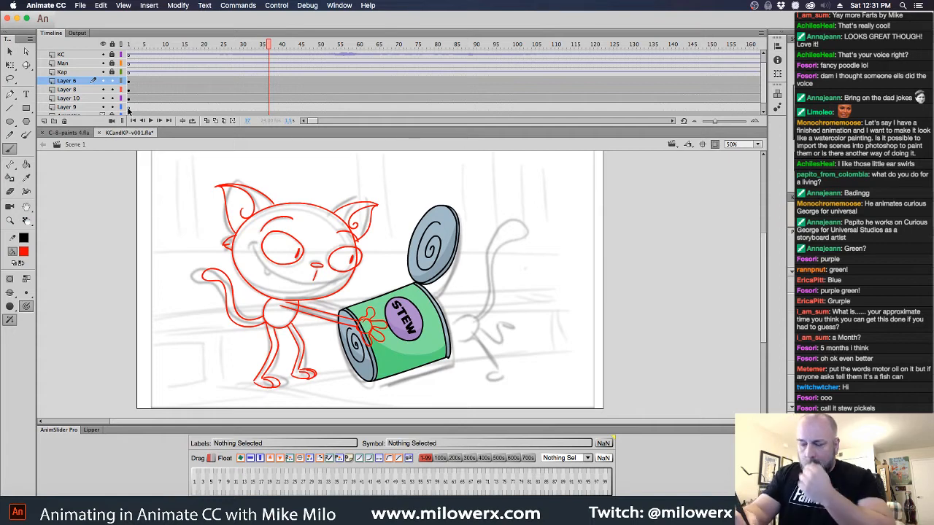
click(128, 110)
drag(129, 45, 297, 65)
super+click(478, 321)
drag(477, 324, 459, 330)
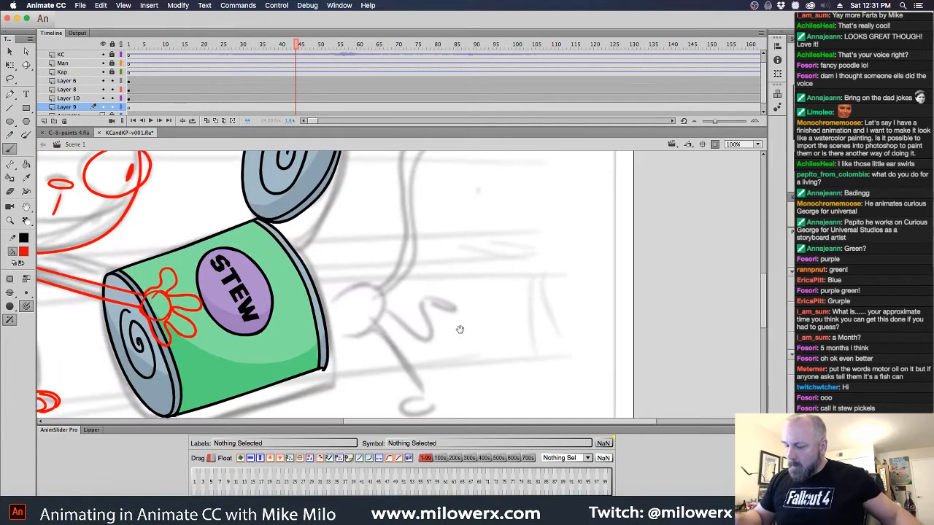
drag(327, 310, 368, 285)
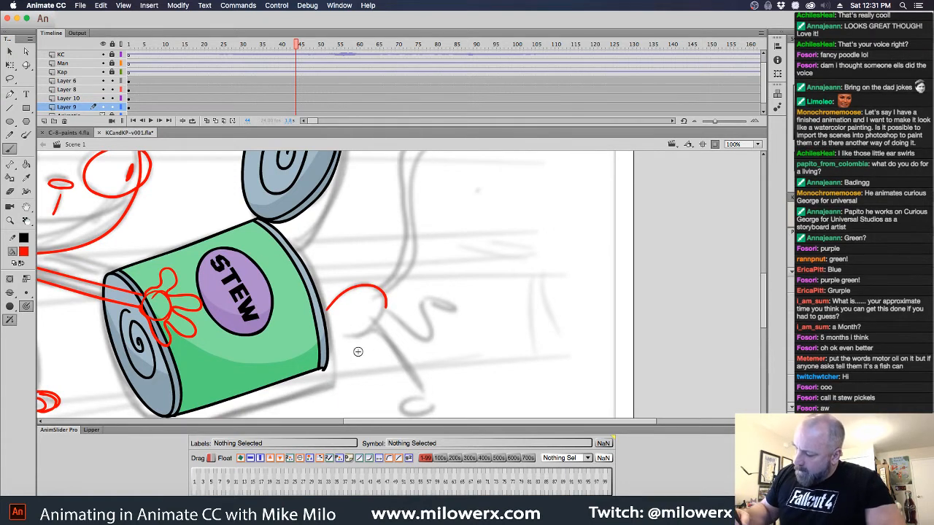
mouse_move(333, 342)
mouse_down()
mouse_move(370, 325)
mouse_move(313, 335)
mouse_up()
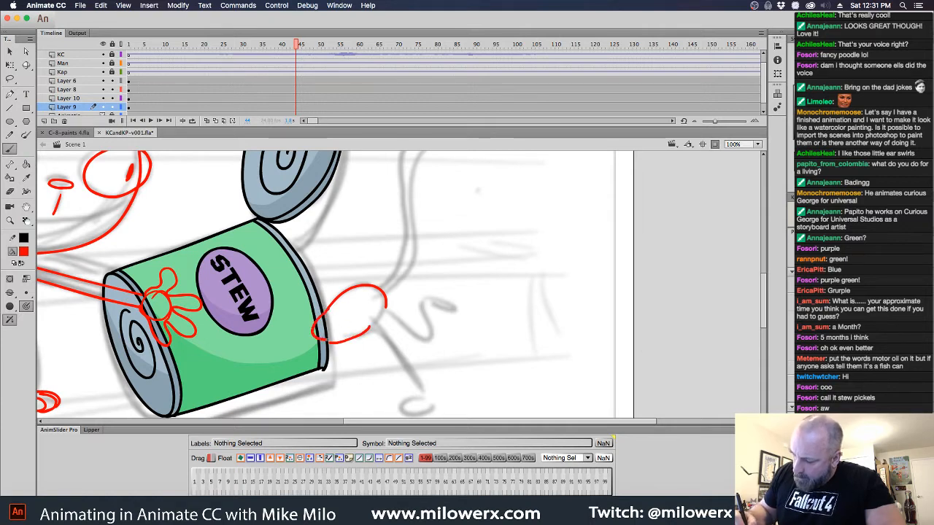
key(super+z)
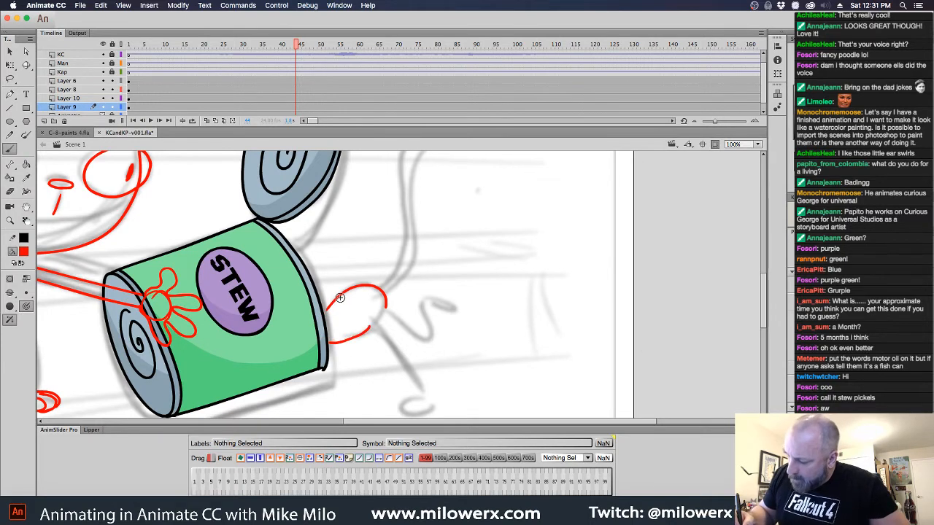
key(super+z)
key(super+z)
Brush the hindquarters, both hind legs and the lower paw of the character inside the can in red over the faded sketch
mouse_move(387, 299)
mouse_down()
mouse_move(349, 288)
mouse_move(298, 332)
mouse_move(359, 340)
mouse_up()
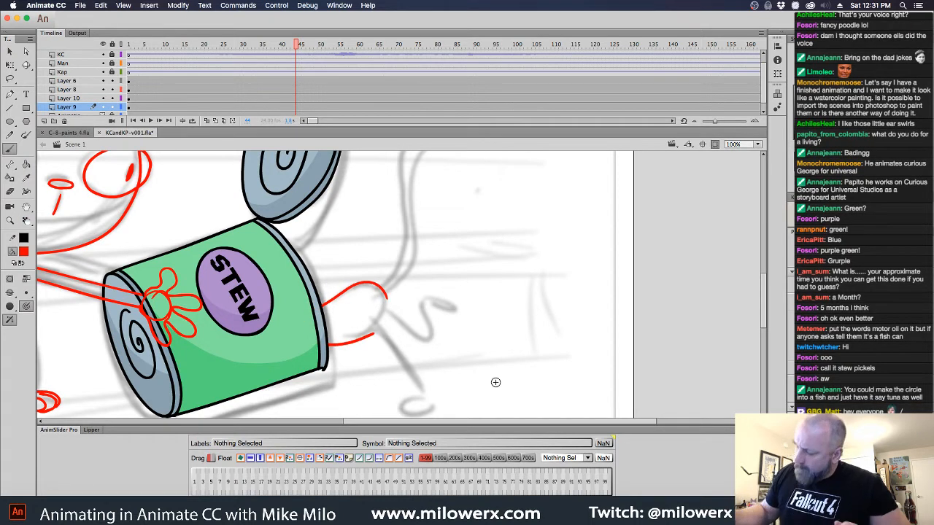
mouse_move(382, 316)
mouse_down()
mouse_move(378, 323)
mouse_move(422, 343)
mouse_move(432, 317)
mouse_move(423, 307)
mouse_move(409, 326)
mouse_up()
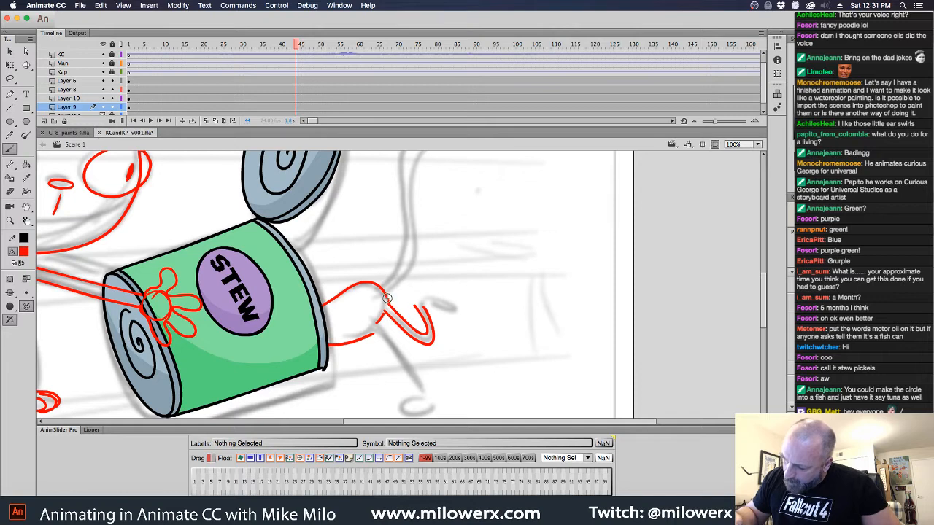
mouse_move(381, 325)
mouse_down()
mouse_move(424, 380)
mouse_move(412, 378)
mouse_up()
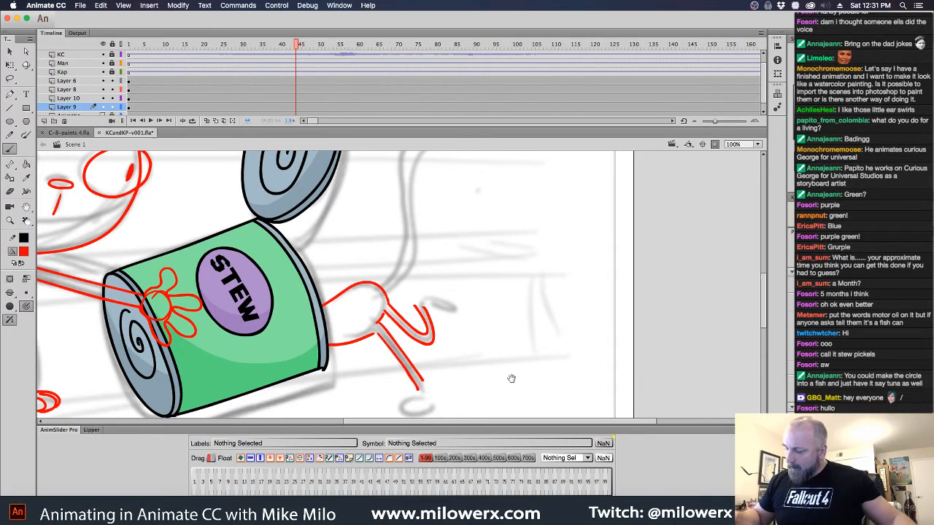
scroll(501, 290, down, 5)
mouse_move(426, 302)
mouse_down()
mouse_move(436, 326)
mouse_move(407, 330)
mouse_move(416, 328)
mouse_up()
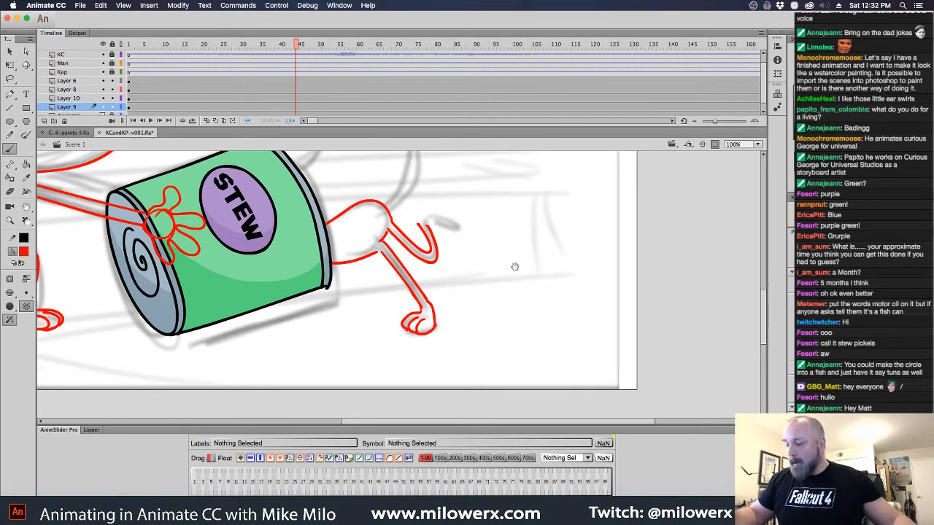
Draw the raised foot and the curved tail of the hind end sticking out of the stew can in red line
drag(515, 267, 413, 335)
mouse_move(330, 280)
mouse_down()
mouse_move(348, 273)
mouse_move(363, 295)
mouse_move(354, 300)
mouse_up()
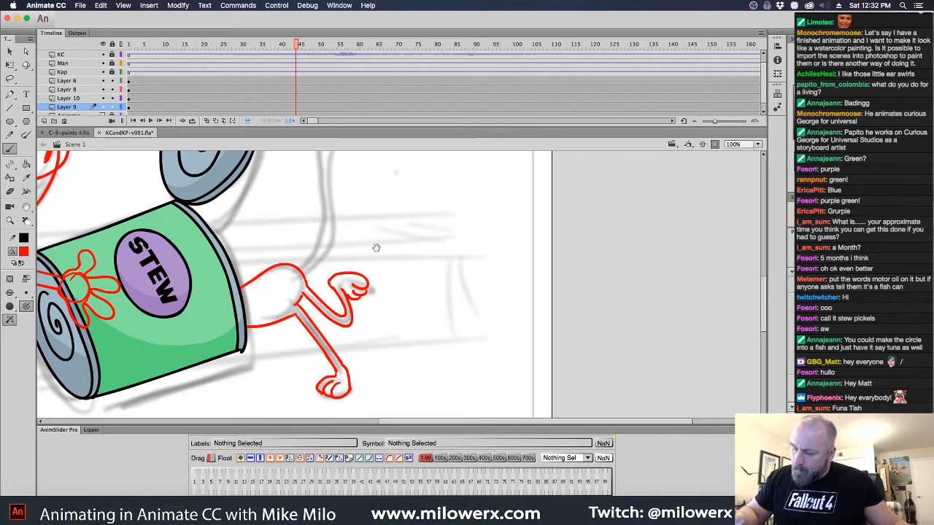
drag(376, 248, 385, 361)
mouse_move(316, 393)
mouse_down()
mouse_move(320, 210)
mouse_move(370, 200)
mouse_move(332, 233)
mouse_move(327, 266)
mouse_move(345, 338)
mouse_move(314, 398)
mouse_up()
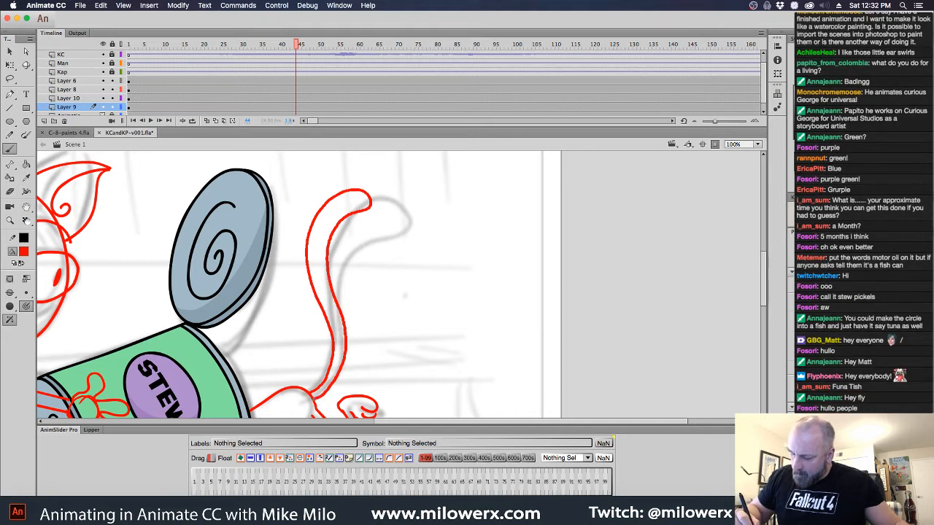
key(super+minus)
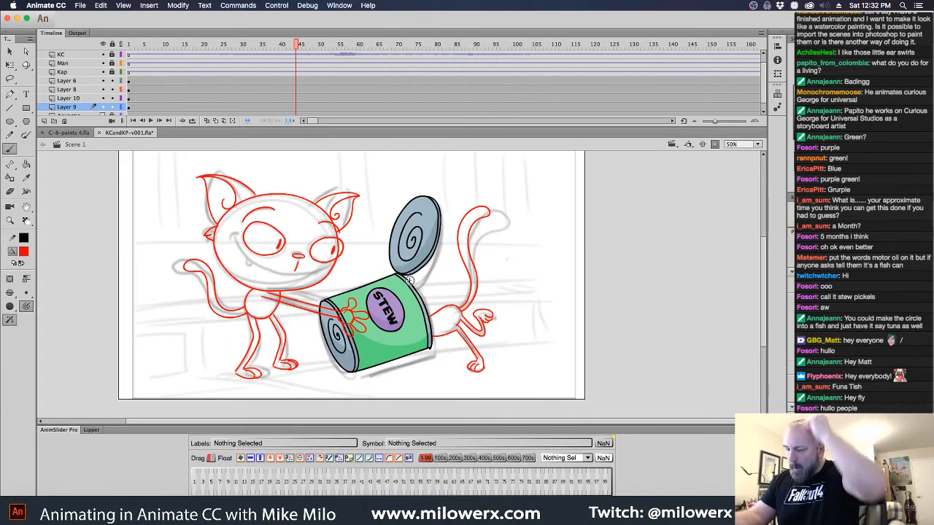
Recolor the red line art of the hind legs and tail on Layer 9 to black
mouse_move(296, 48)
mouse_down()
mouse_move(130, 67)
mouse_move(140, 51)
mouse_move(253, 67)
mouse_move(244, 69)
mouse_up()
key(q)
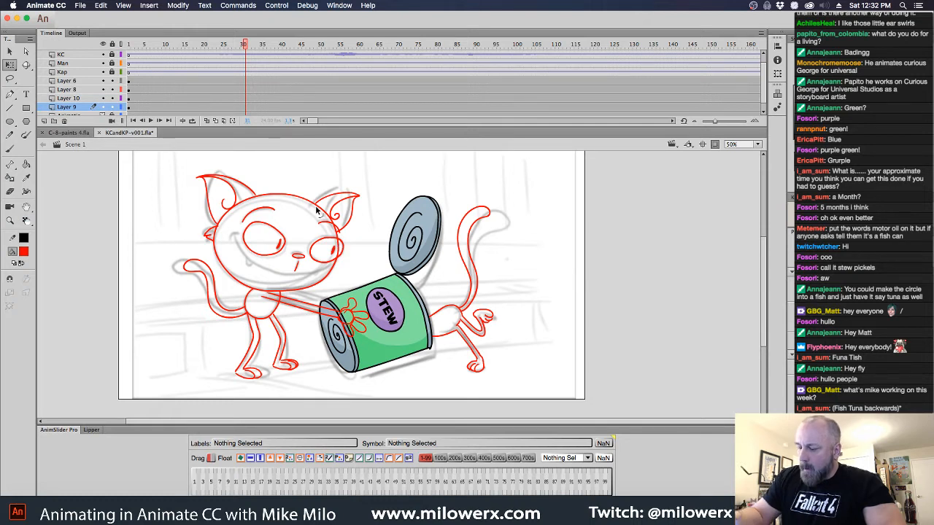
click(249, 109)
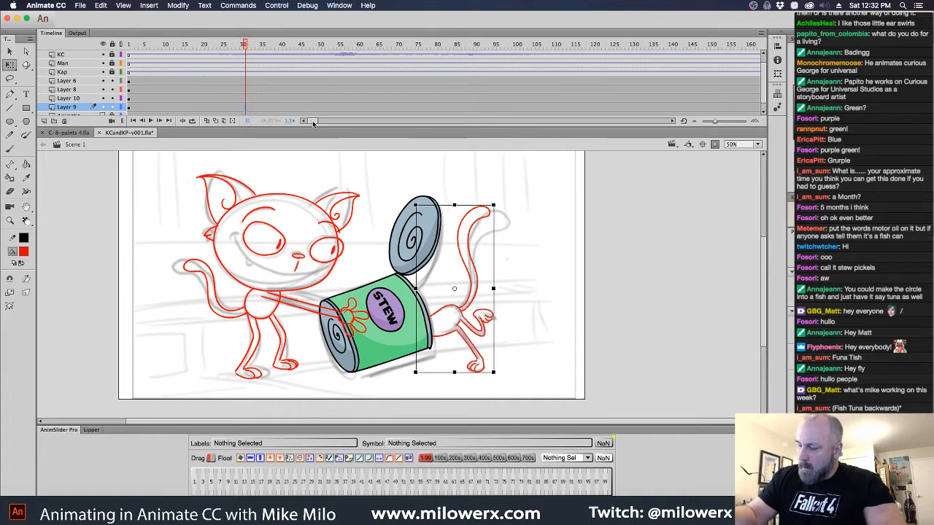
super+click(497, 310)
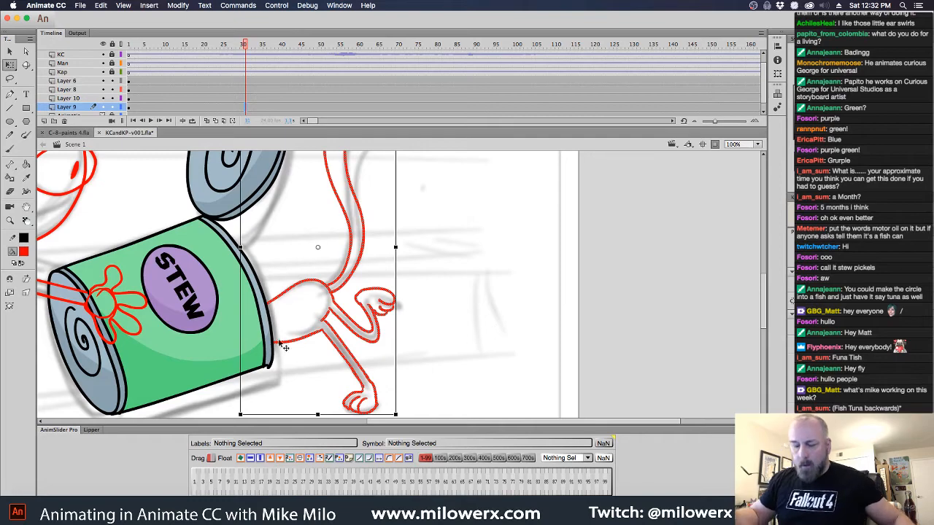
click(24, 252)
click(59, 279)
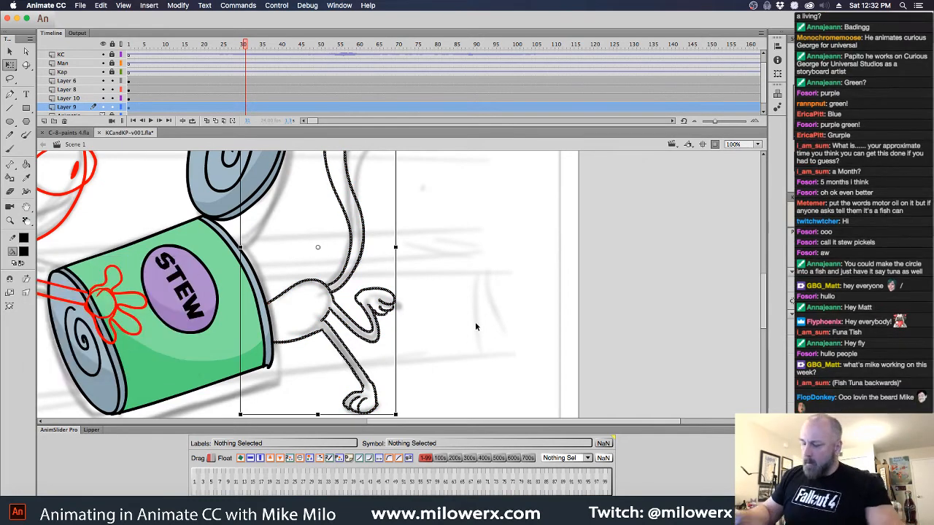
click(458, 362)
Recolor the red line art of the cat's head on Layer 6 to black
drag(432, 318, 586, 350)
drag(525, 268, 688, 348)
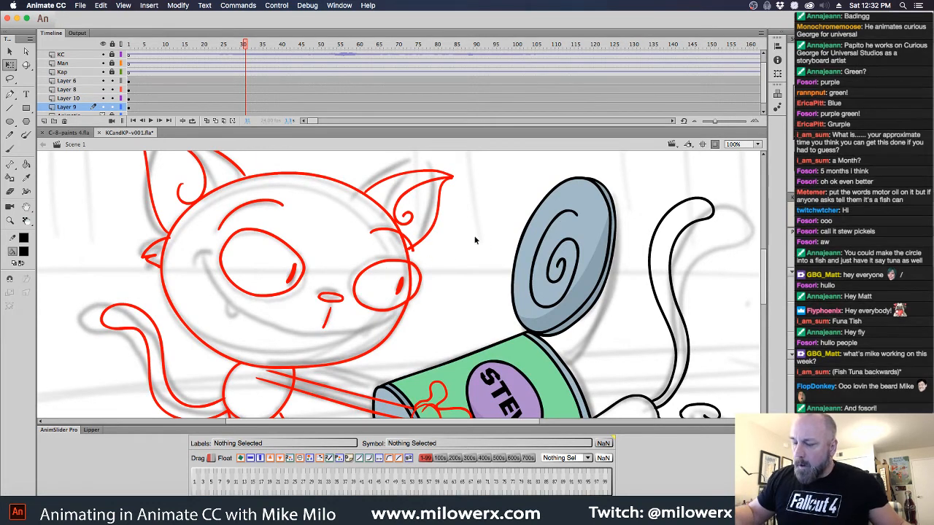
click(400, 233)
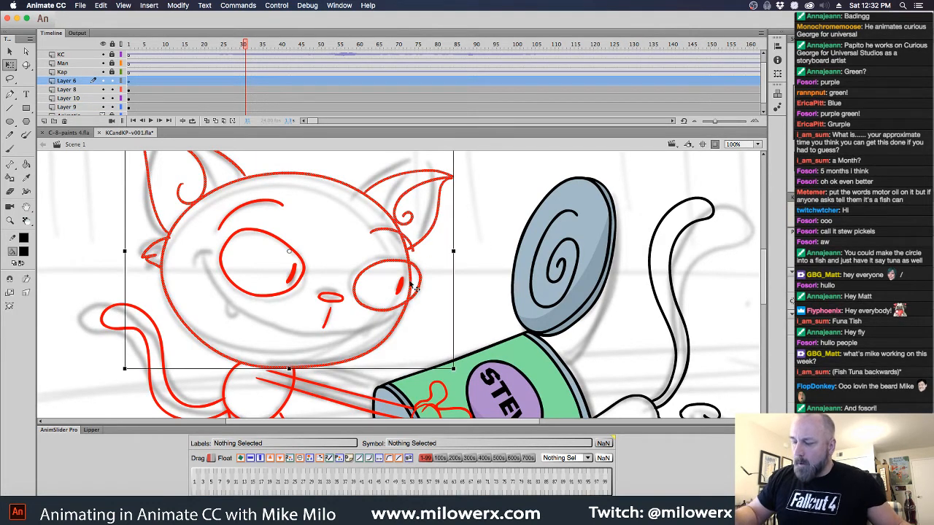
click(247, 81)
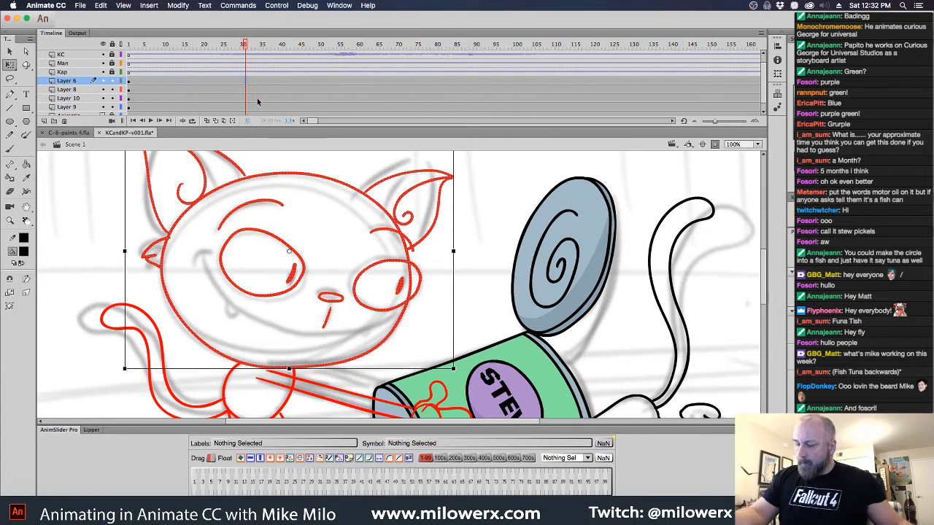
click(24, 237)
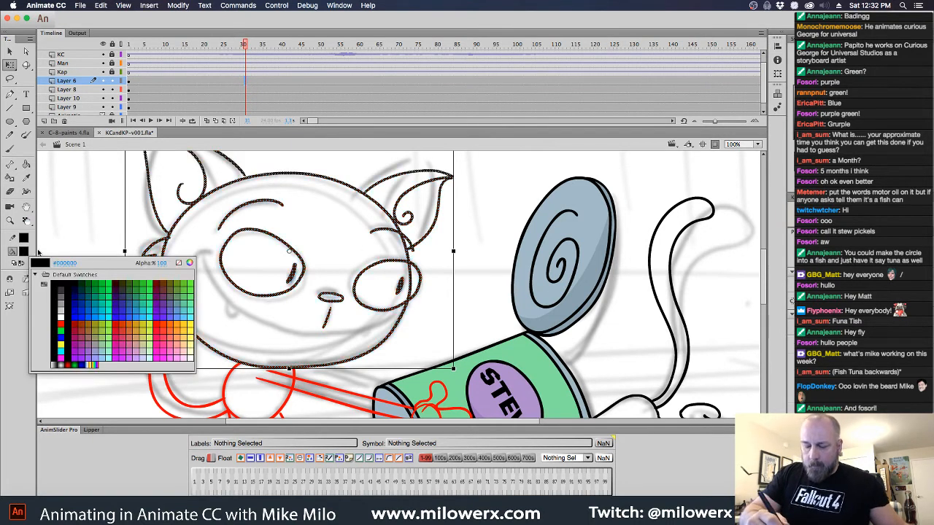
click(34, 272)
click(474, 231)
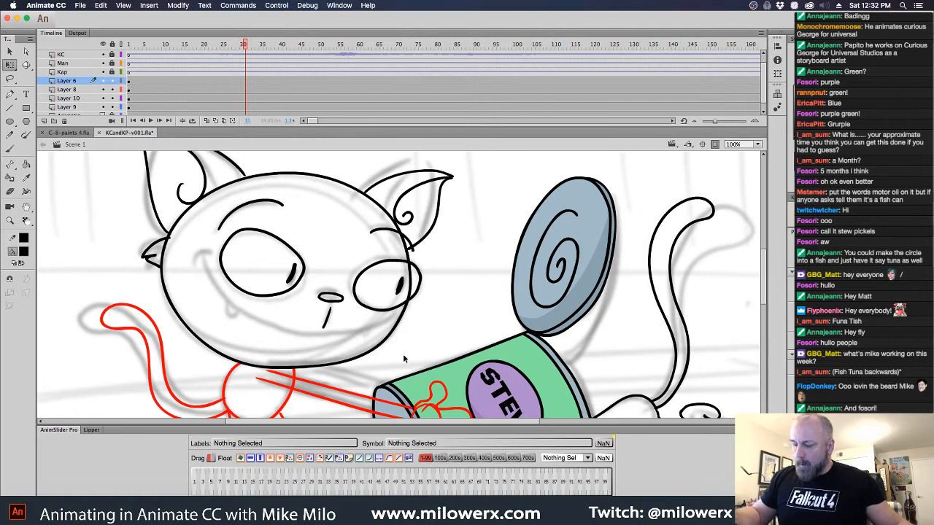
Add a layer above Layer 6, and convert the cat's nose and the line below it into a graphic symbol named mouth
click(44, 120)
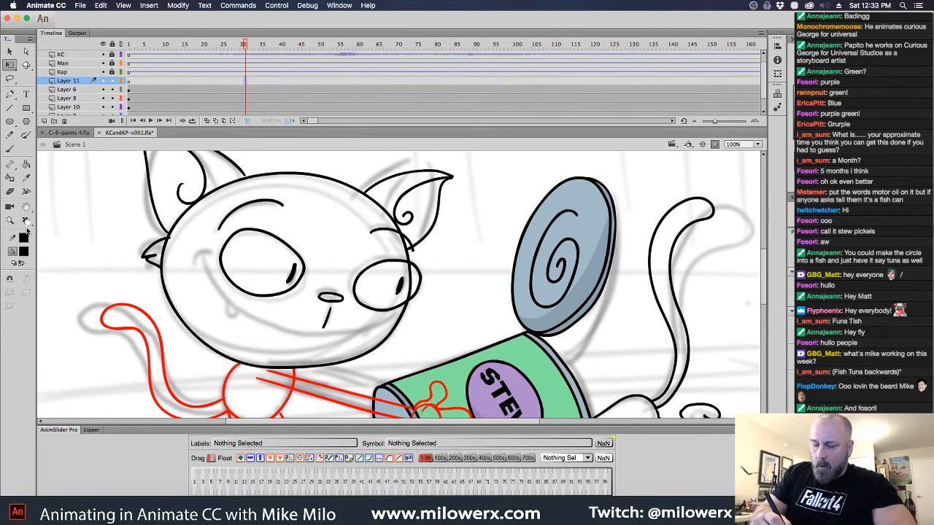
click(10, 150)
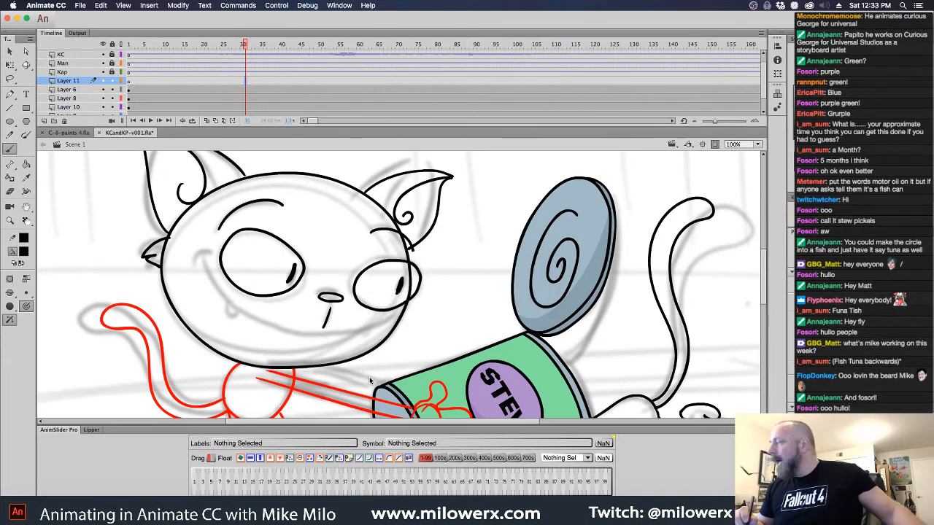
click(328, 319)
shift+click(337, 302)
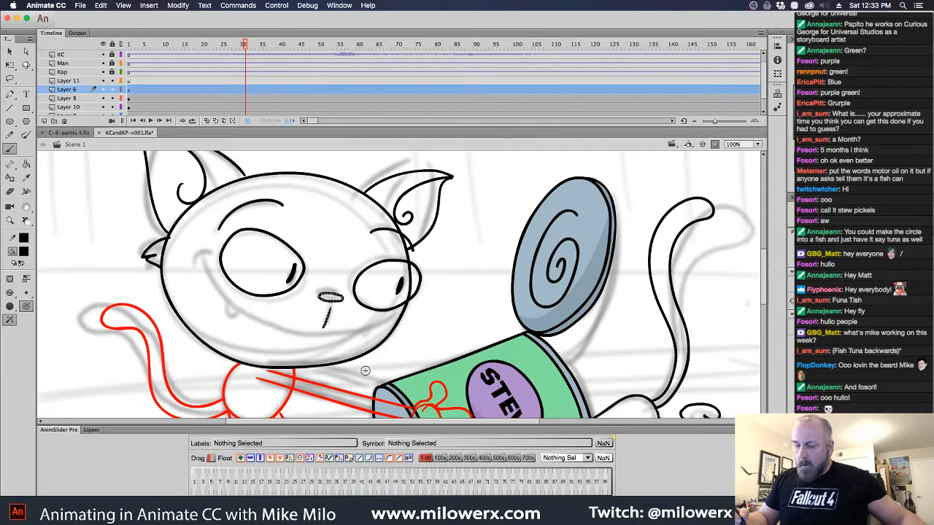
key(F8)
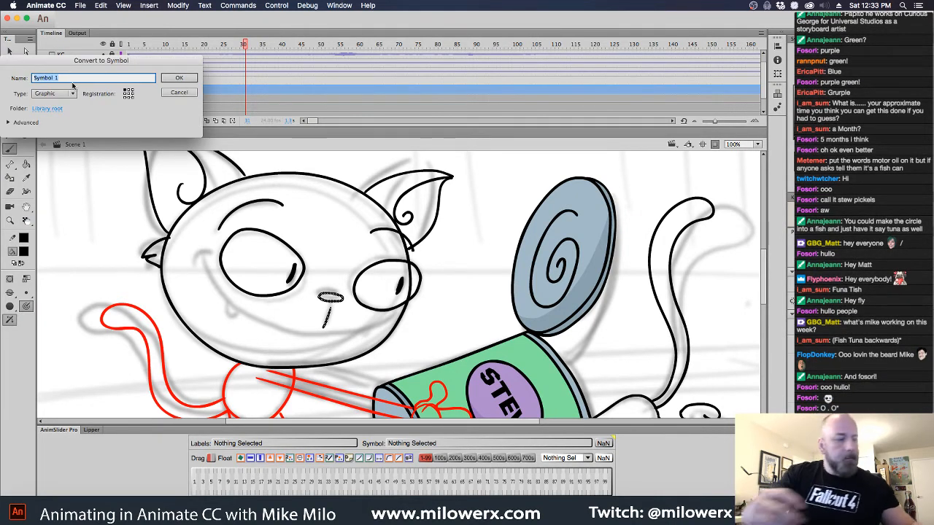
text(mouth)
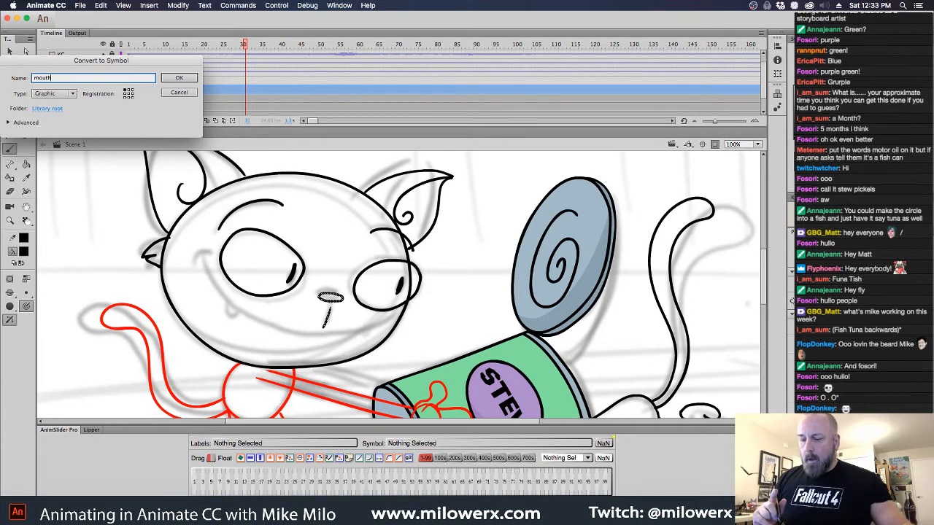
key(Return)
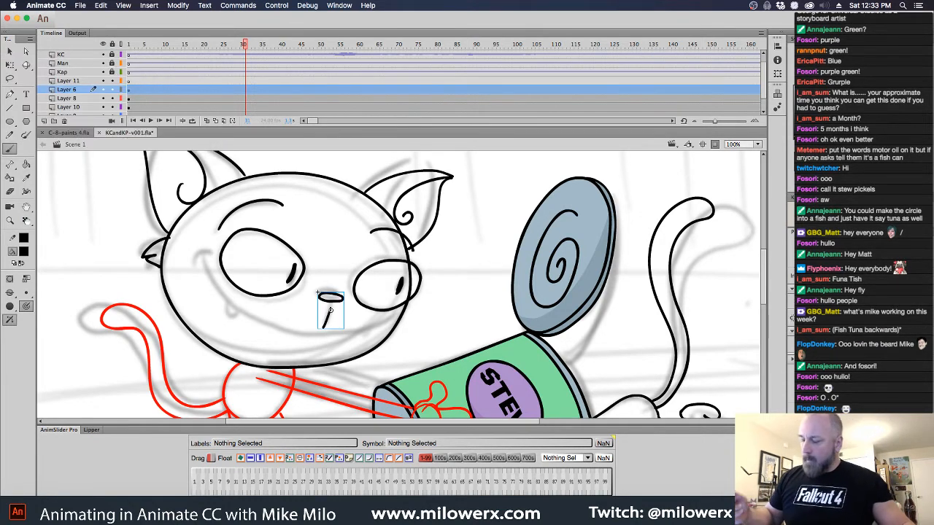
Inside the mouth symbol, draw a wide smile, whisker dots and an extended line from the nose to the mouth
double_click(335, 306)
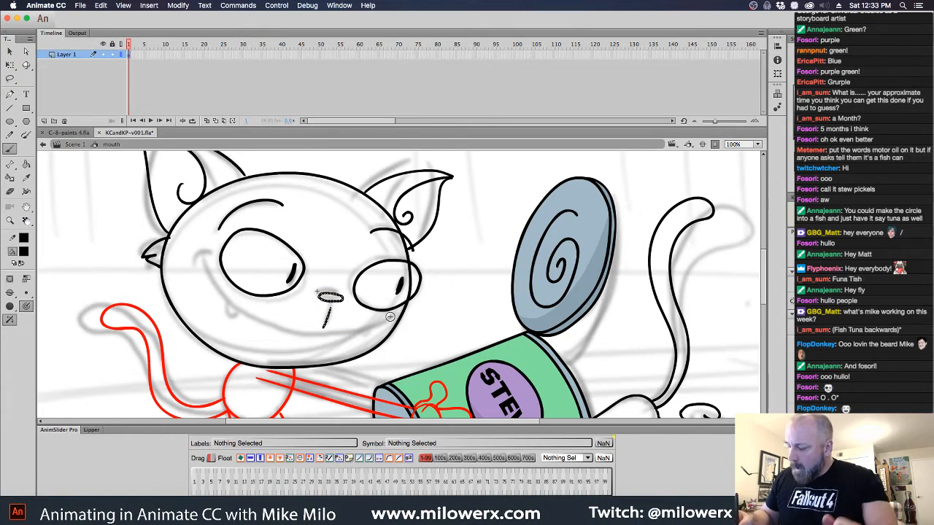
mouse_move(370, 326)
mouse_down()
mouse_move(290, 329)
mouse_move(232, 304)
mouse_move(189, 259)
mouse_move(205, 258)
mouse_up()
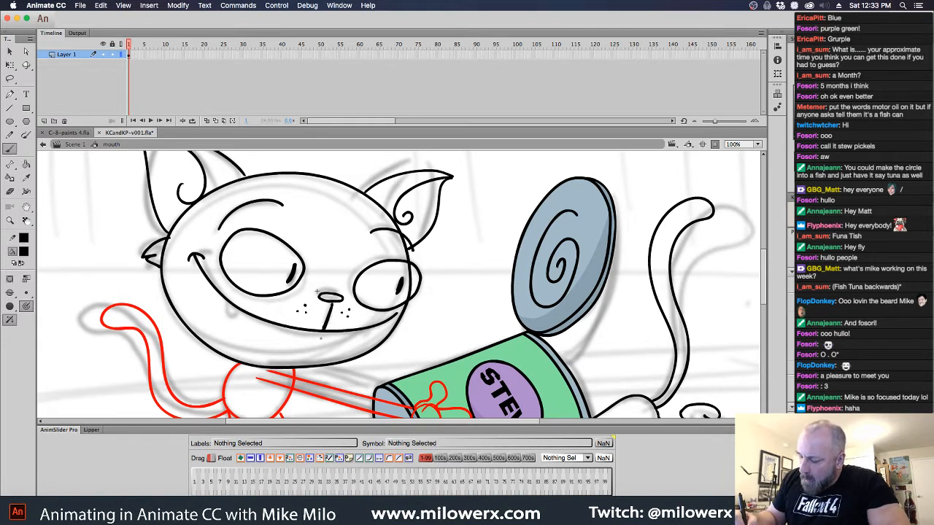
drag(326, 320, 323, 330)
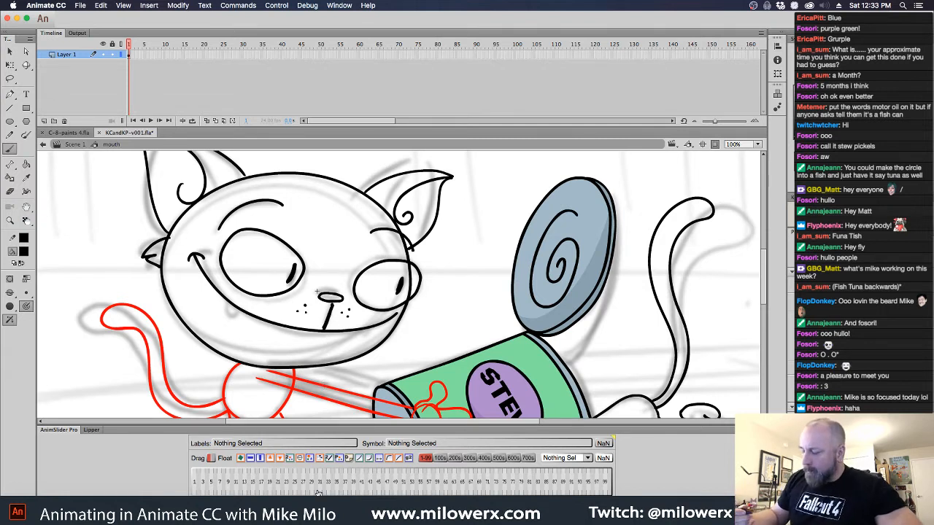
Replace the smile and nose line with a new nose line and a wide grin with four small pointed teeth
key(super+a)
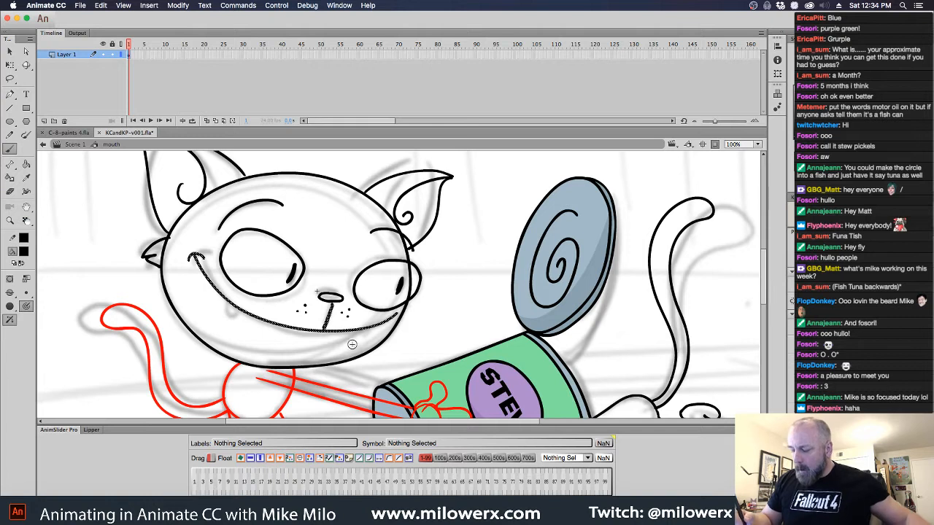
key(Delete)
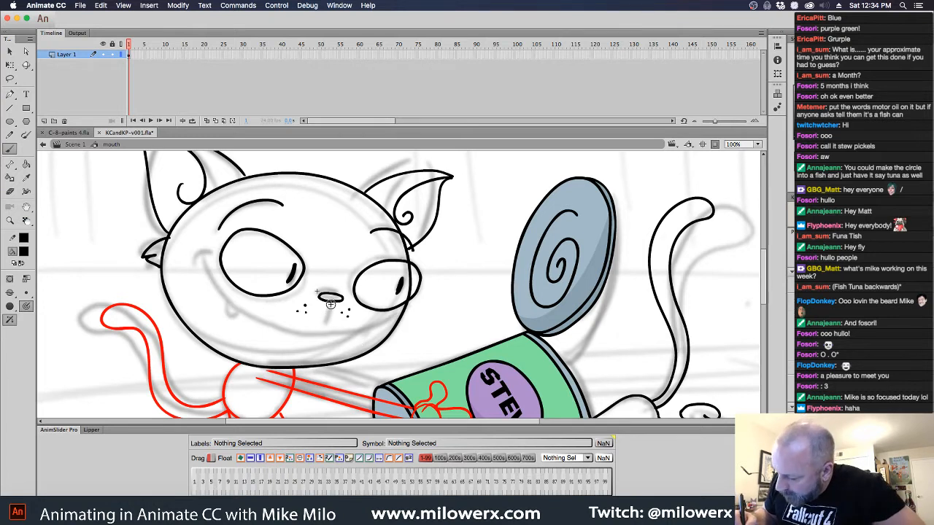
drag(330, 305, 329, 318)
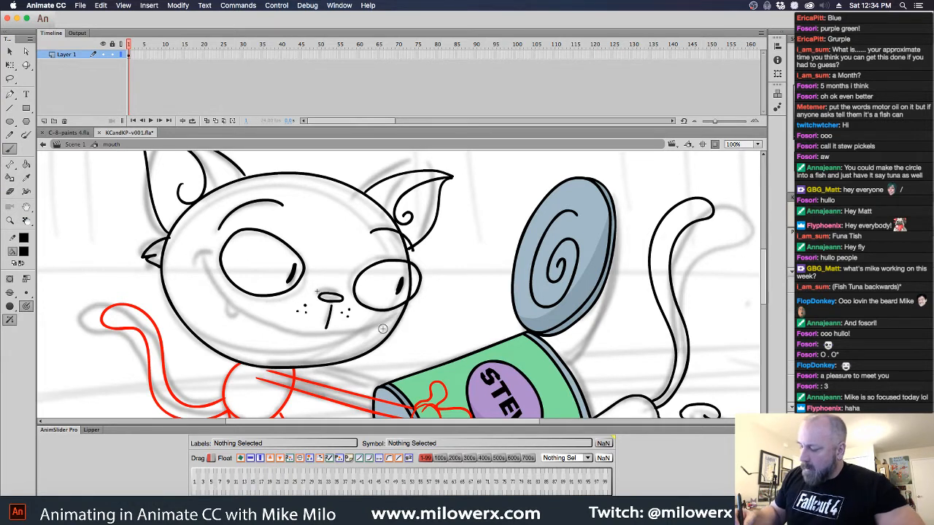
mouse_move(382, 323)
mouse_down()
mouse_move(335, 334)
mouse_move(283, 330)
mouse_move(228, 296)
mouse_move(204, 250)
mouse_move(215, 257)
mouse_move(214, 247)
mouse_up()
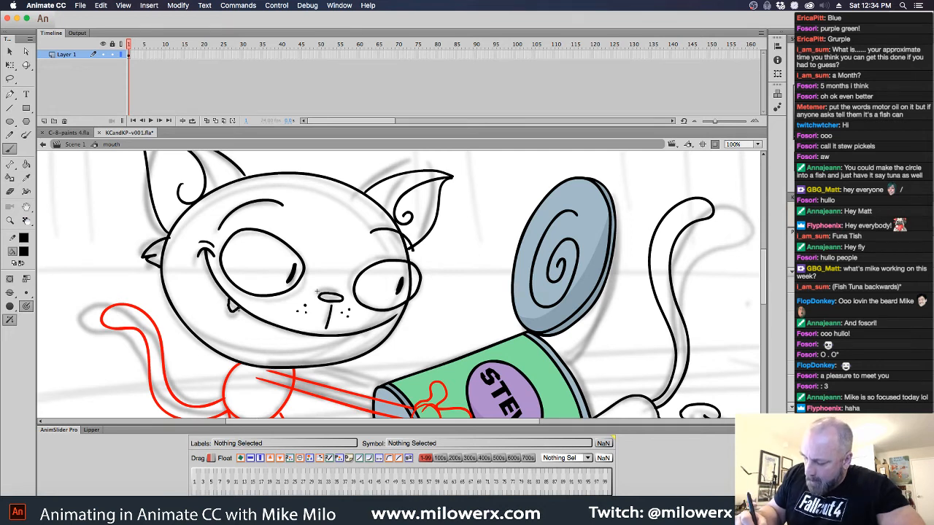
mouse_move(238, 310)
mouse_down()
mouse_move(278, 334)
mouse_move(335, 337)
mouse_up()
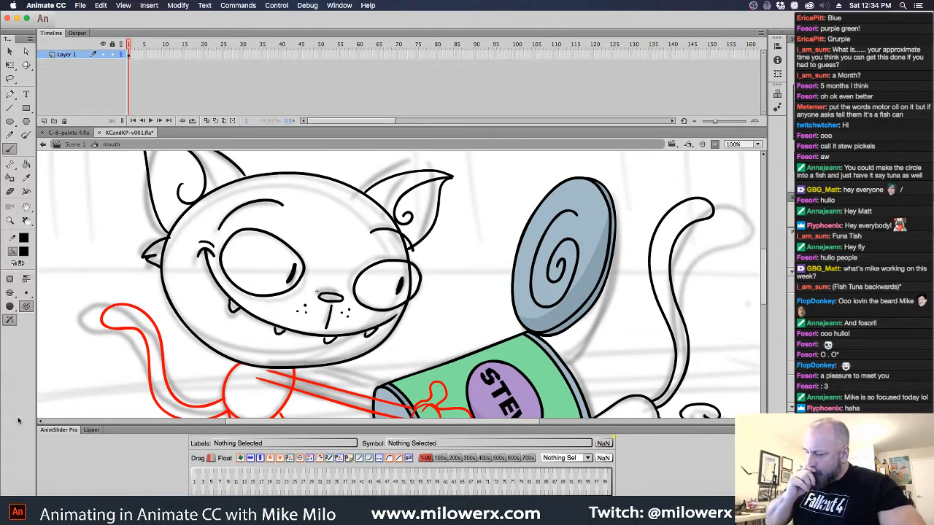
Outline the muzzle patch around the mouth, below the eyes and along the chin in light peach, and fill it with that color
click(24, 253)
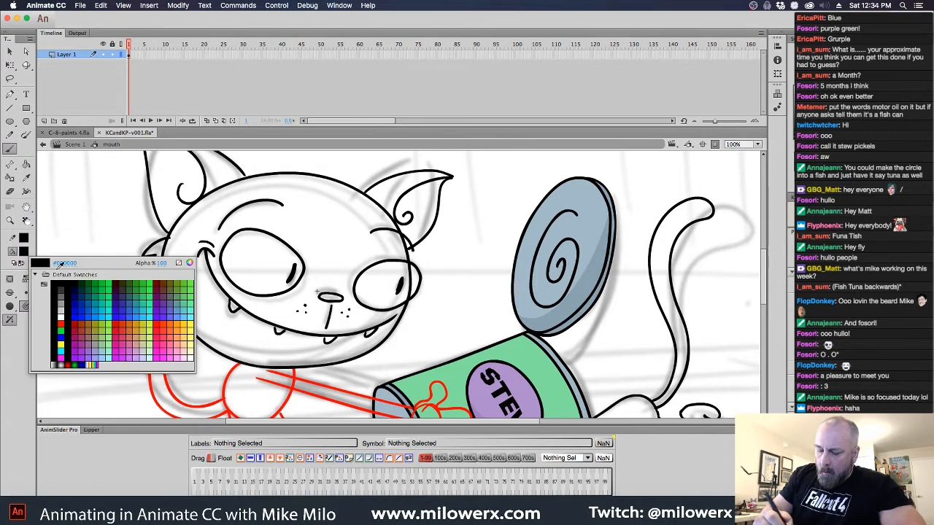
click(186, 341)
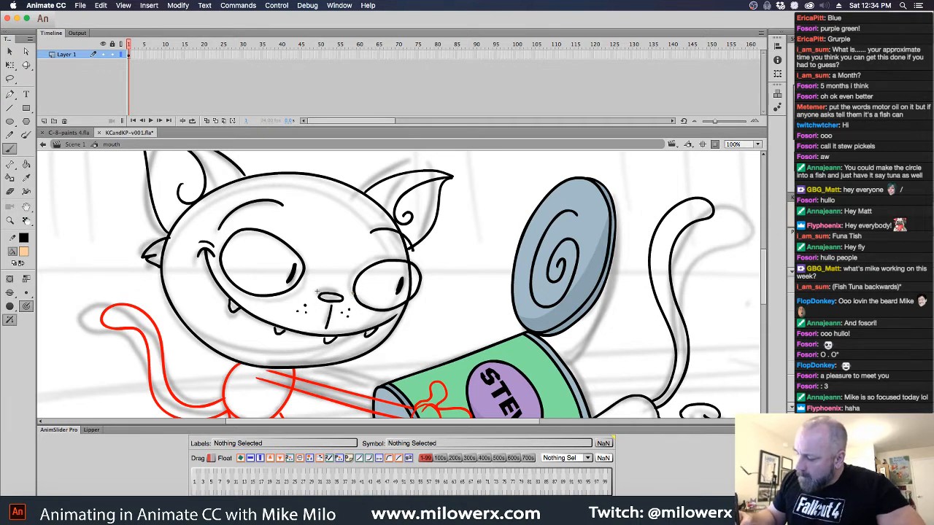
mouse_move(293, 291)
mouse_down()
mouse_move(268, 290)
mouse_move(207, 228)
mouse_up()
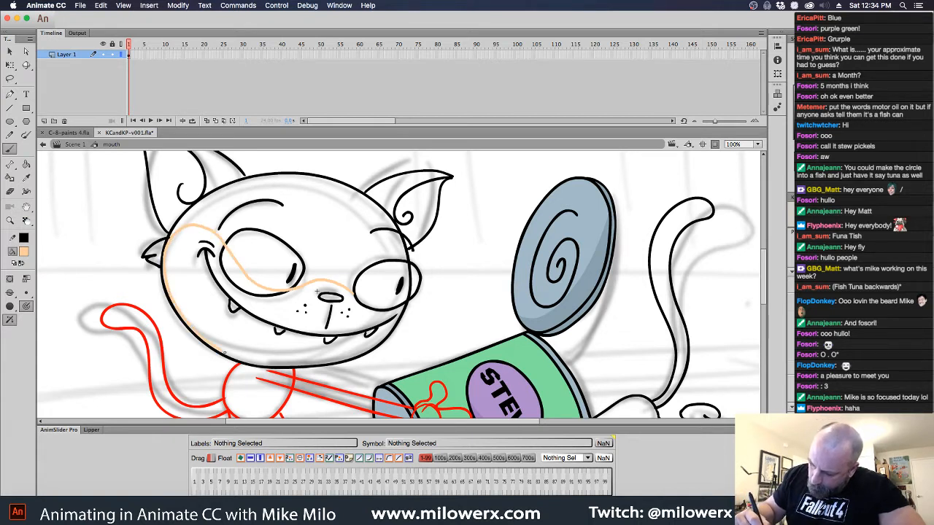
mouse_move(227, 355)
mouse_down()
mouse_move(270, 367)
mouse_move(373, 349)
mouse_up()
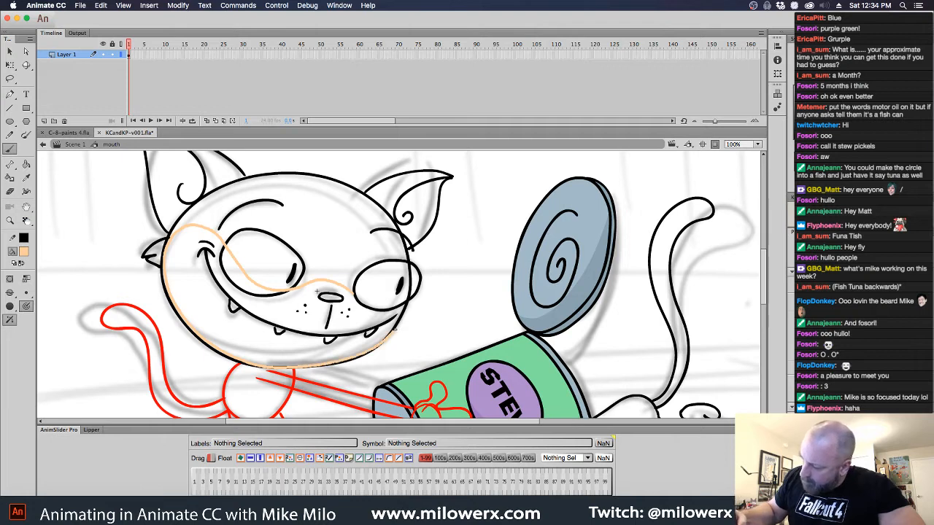
drag(393, 290, 360, 295)
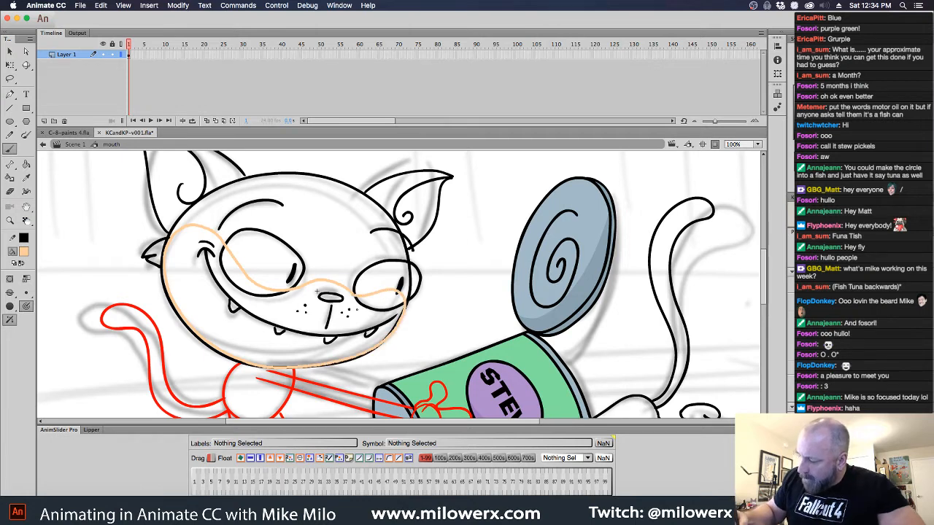
click(26, 165)
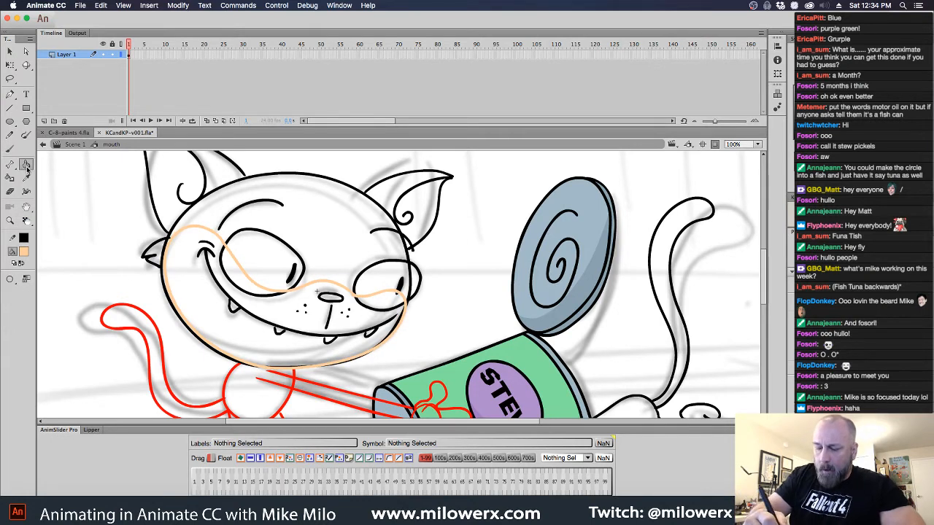
click(275, 360)
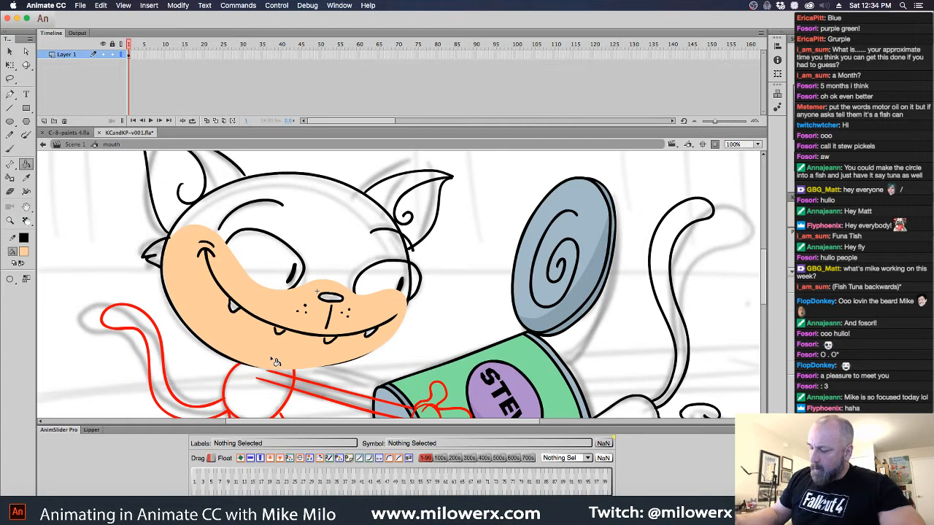
Add a layer above Layer 1 in the mouth symbol and set the fill color to black
click(43, 122)
click(23, 251)
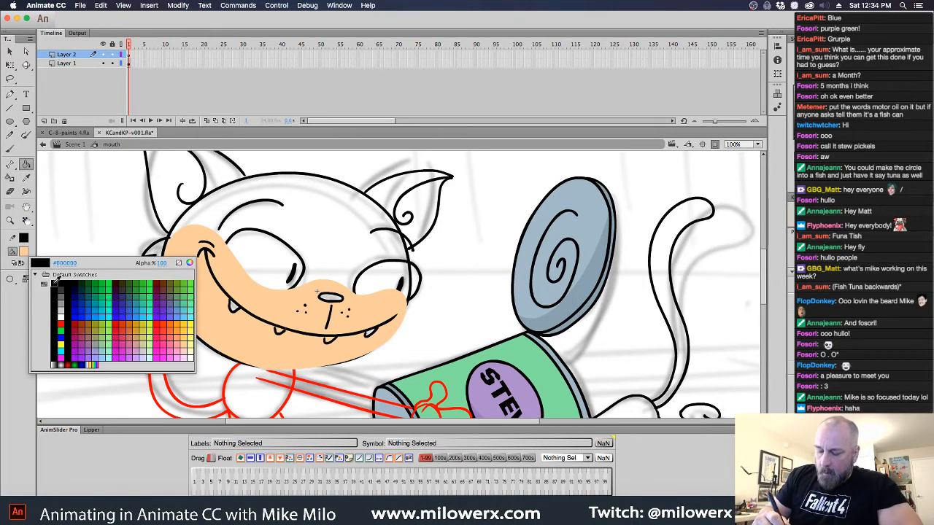
click(30, 276)
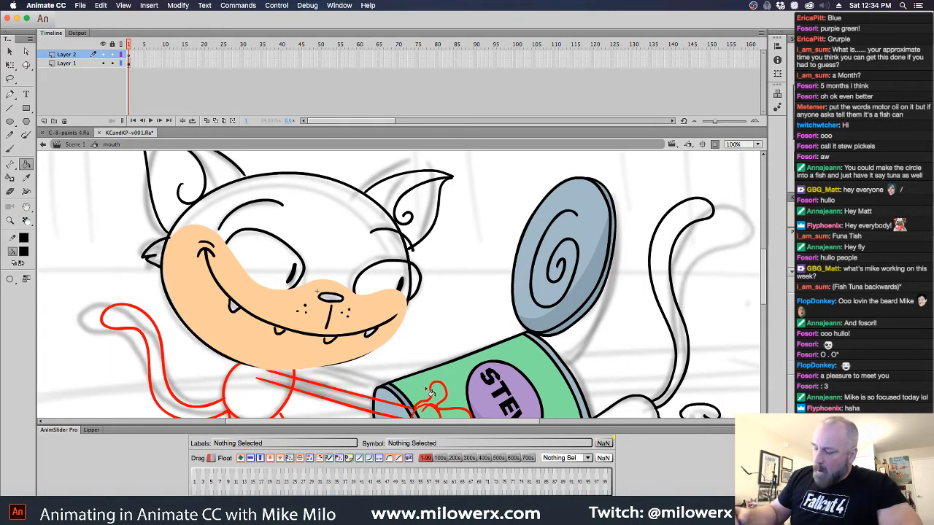
Draw the fur tuft on the cat's left cheek with the Brush tool in red on Layer 2
click(9, 148)
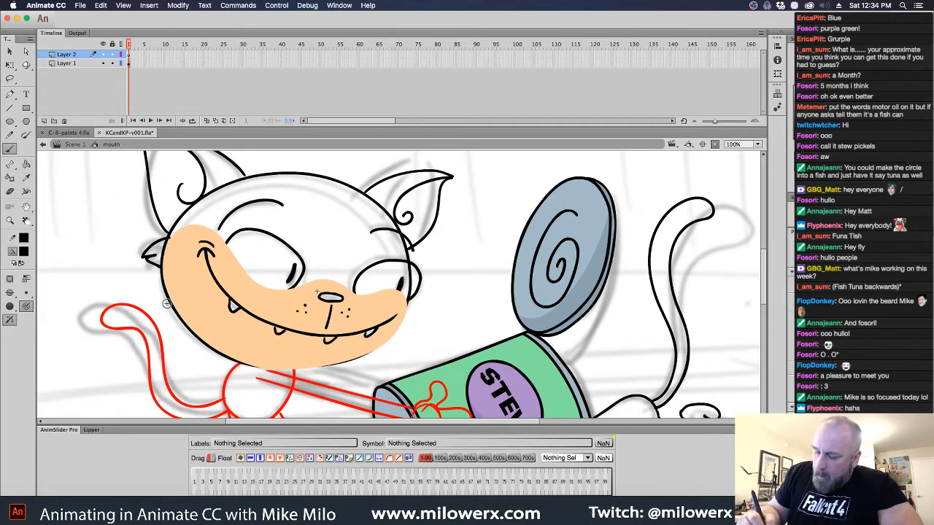
click(29, 251)
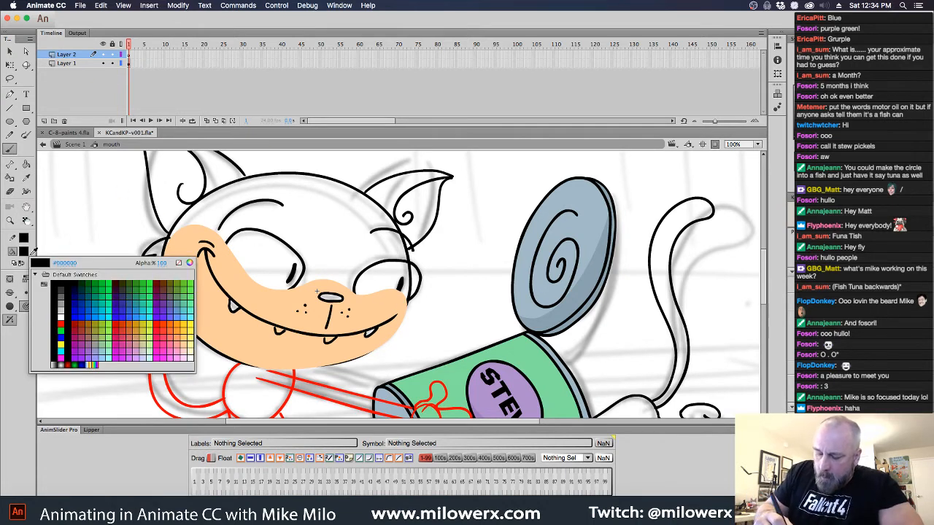
click(62, 323)
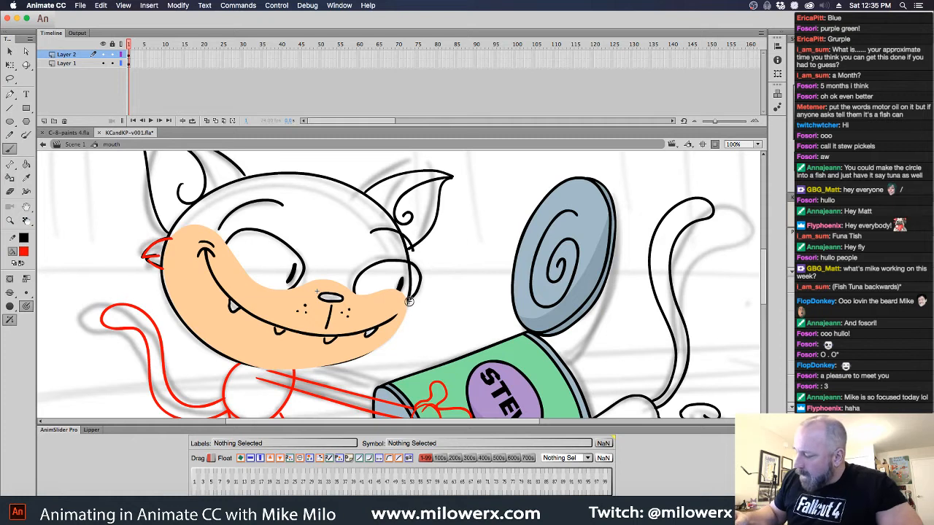
drag(407, 301, 417, 315)
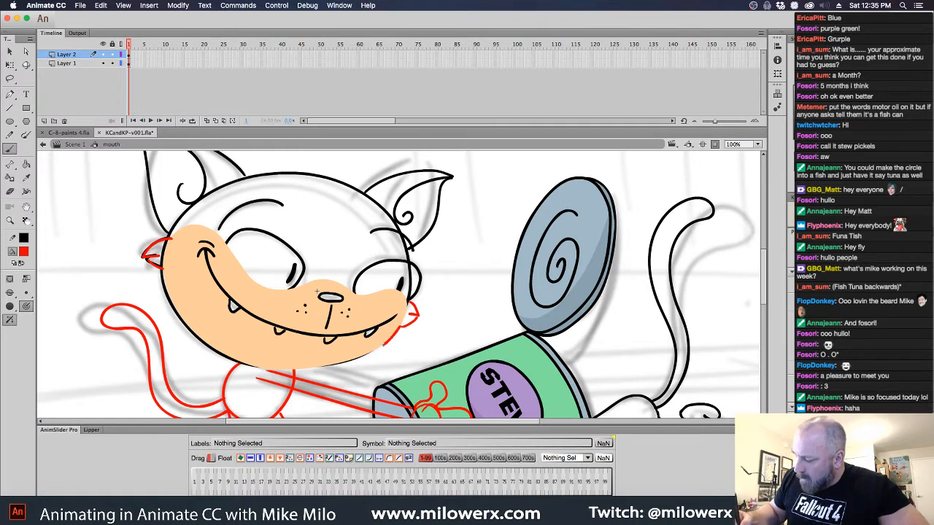
drag(356, 358, 318, 365)
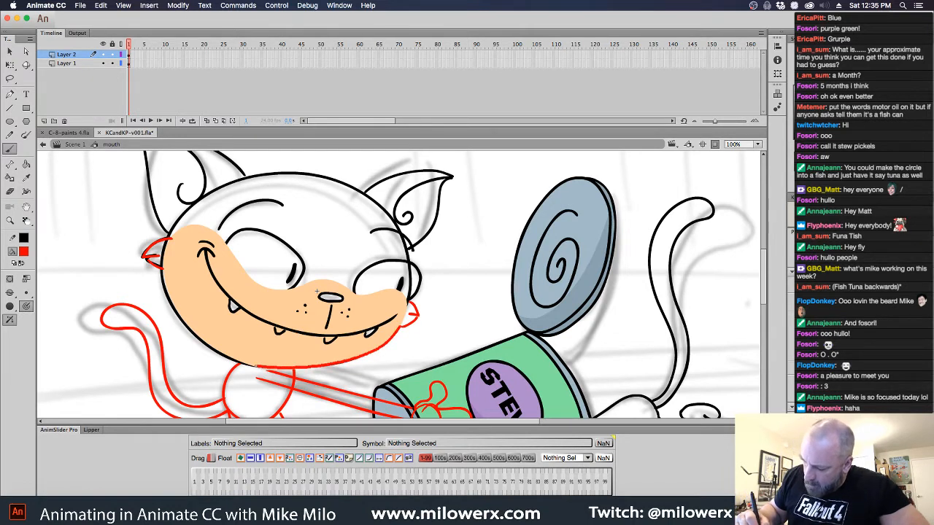
drag(202, 343, 166, 273)
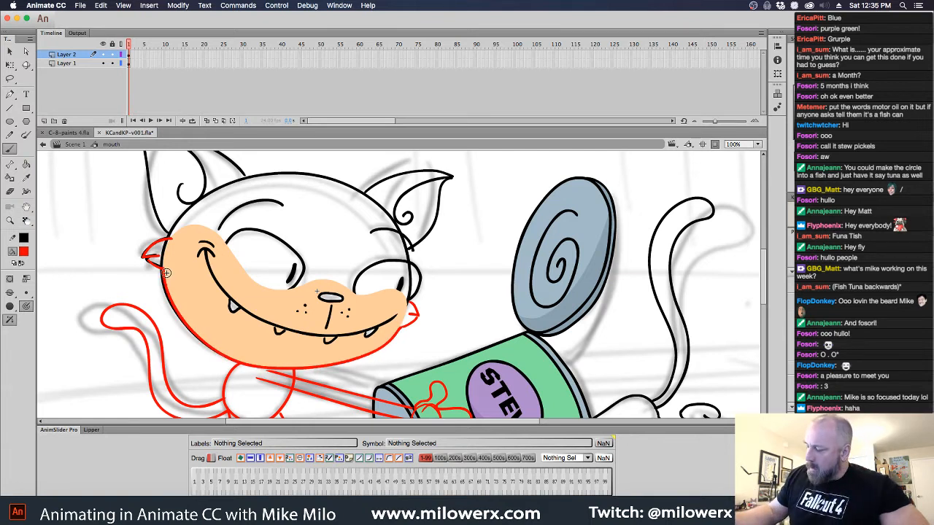
key(super+z)
key(super+z)
key(super+z)
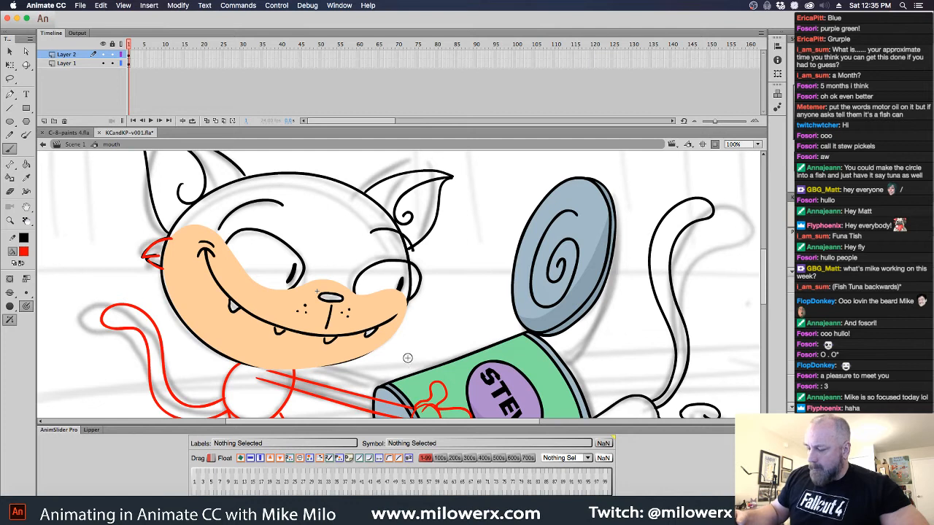
Trace the jawline in red from the right cheek under the chin to the left cheek tuft, and recolor Layer 2's lines black
drag(407, 310, 407, 303)
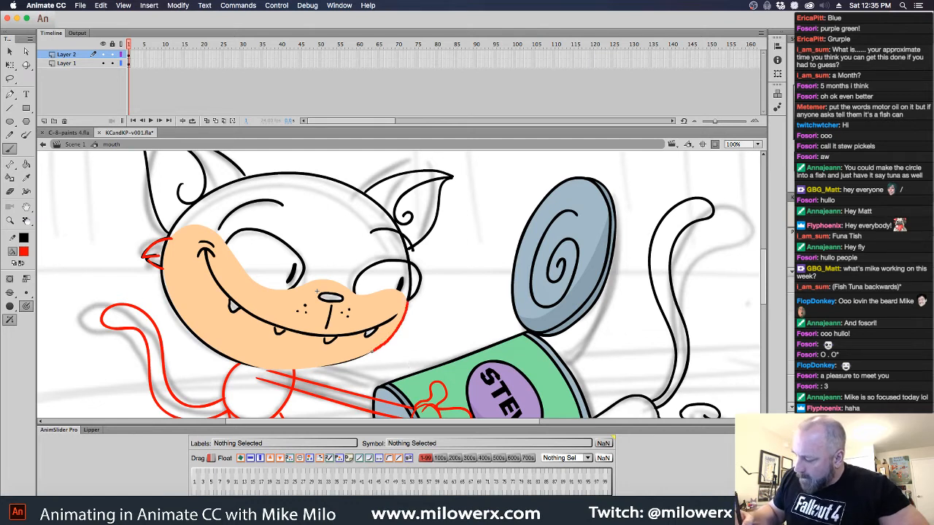
mouse_move(372, 351)
mouse_down()
mouse_move(275, 370)
mouse_move(235, 361)
mouse_move(175, 310)
mouse_move(162, 276)
mouse_move(165, 283)
mouse_up()
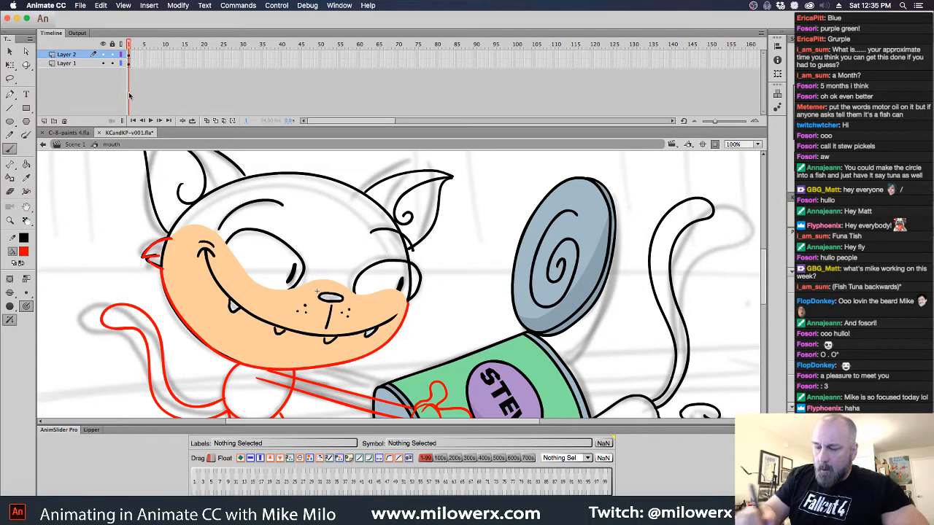
click(129, 54)
click(23, 252)
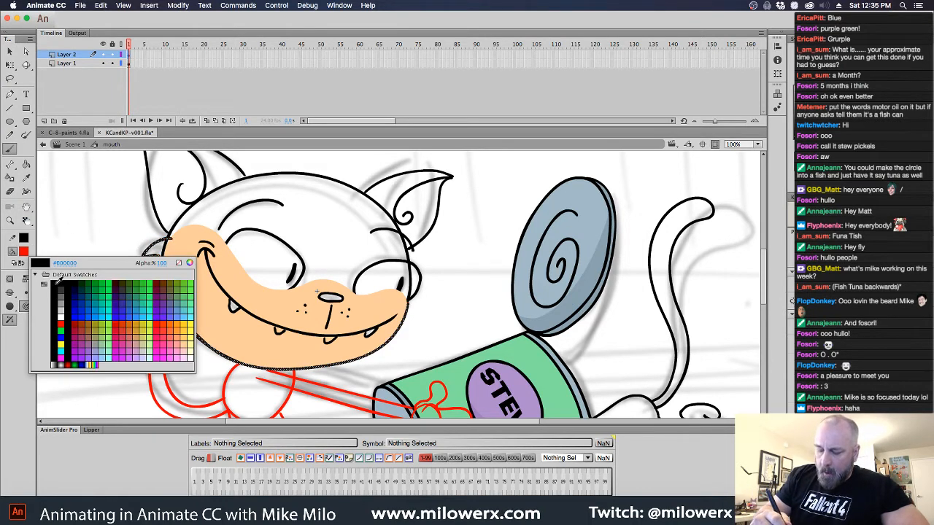
click(54, 291)
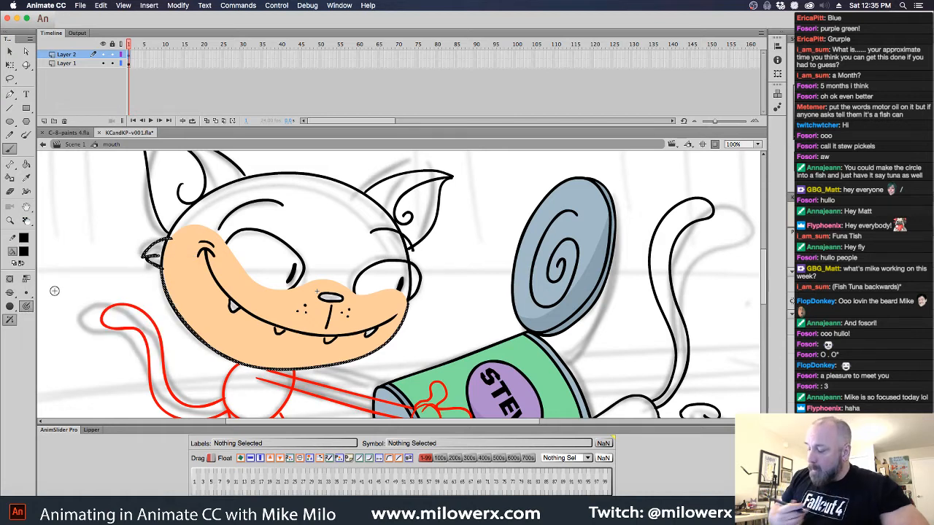
key(v)
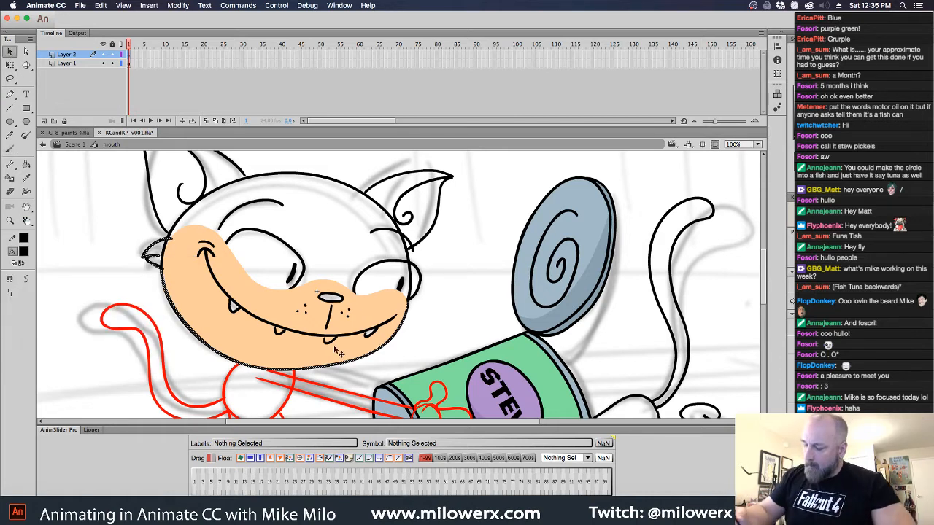
click(349, 385)
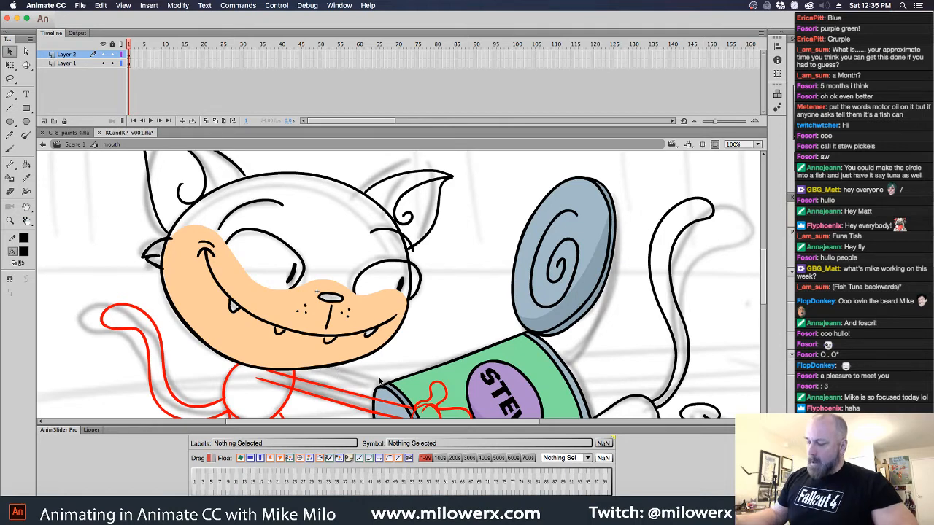
Fill the cat's nose with bright blue
click(26, 251)
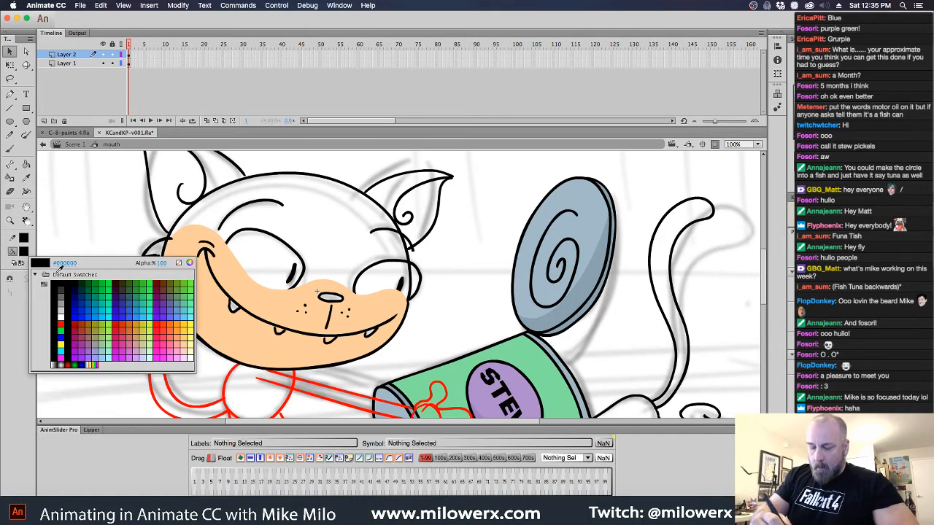
click(148, 315)
key(k)
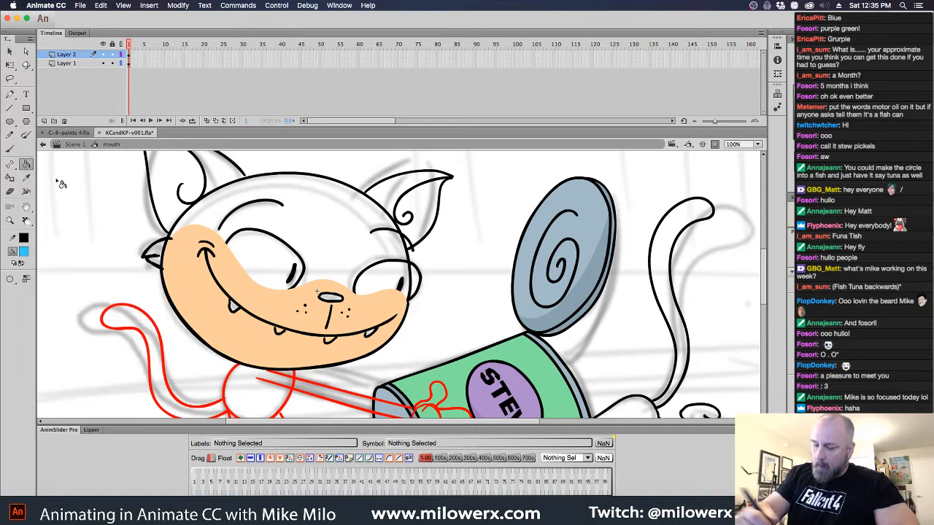
click(334, 300)
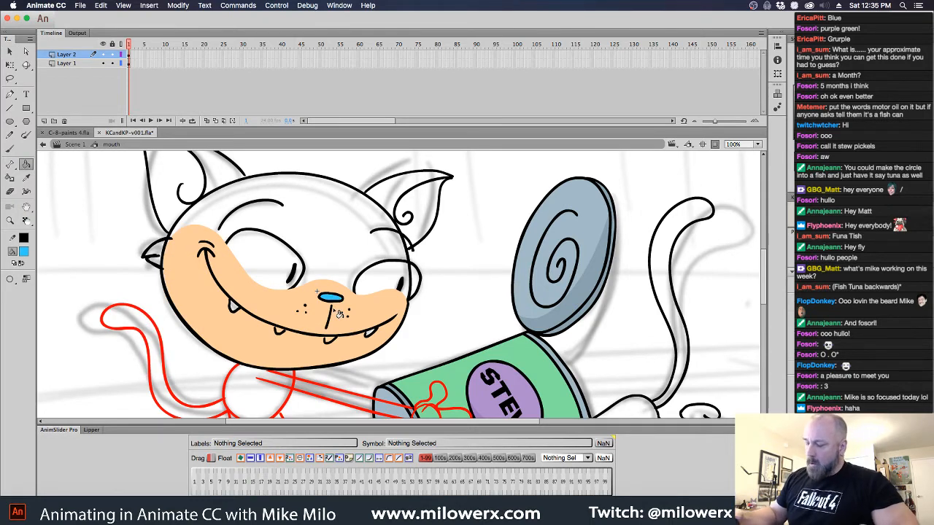
Set the Paint Bucket to white with Close Large Gaps, start filling the teeth, and undo the fill that covers the muzzle
click(27, 251)
click(29, 316)
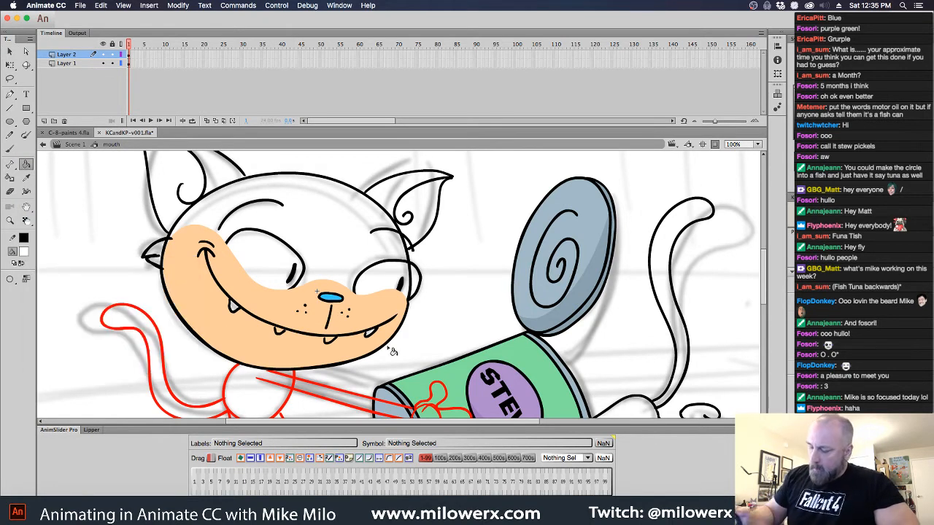
click(10, 278)
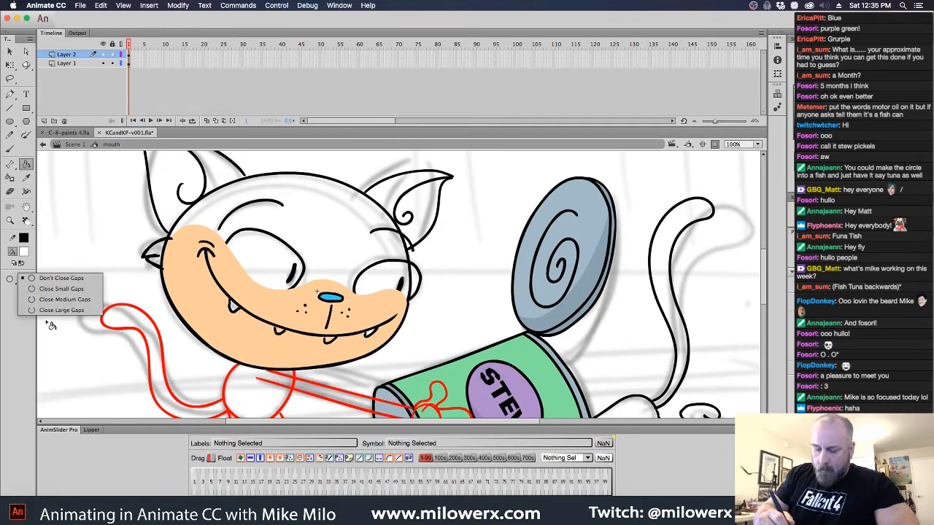
click(51, 310)
click(287, 338)
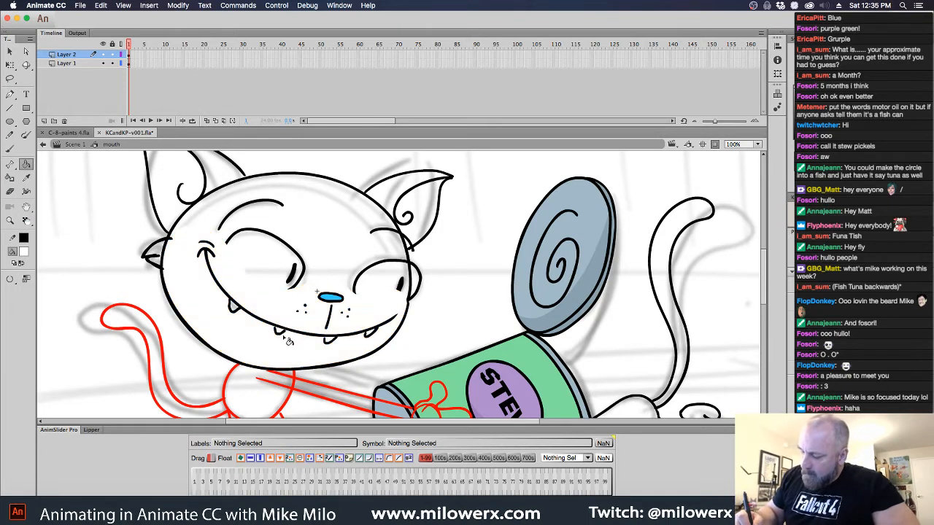
key(ctrl+z)
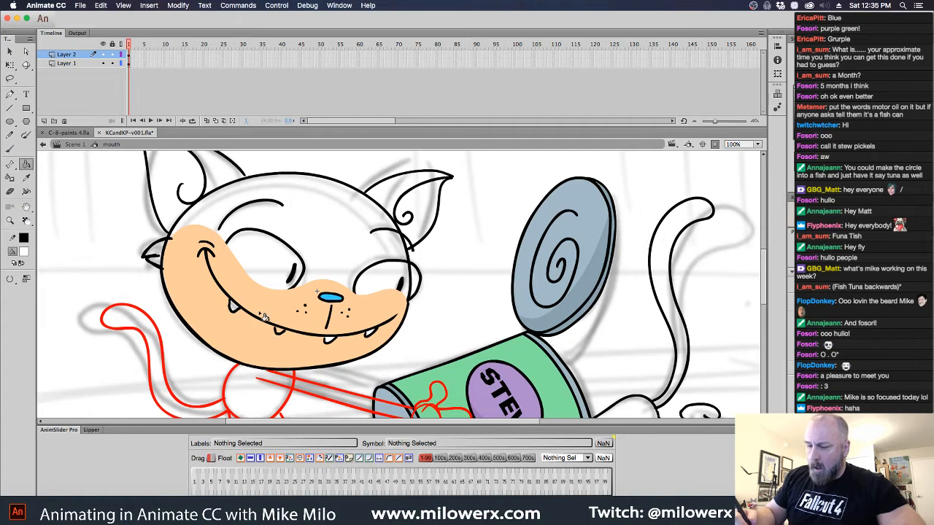
Finish filling the four pointed teeth white on Layer 1, undoing any fill that spills over the peach muzzle
click(131, 63)
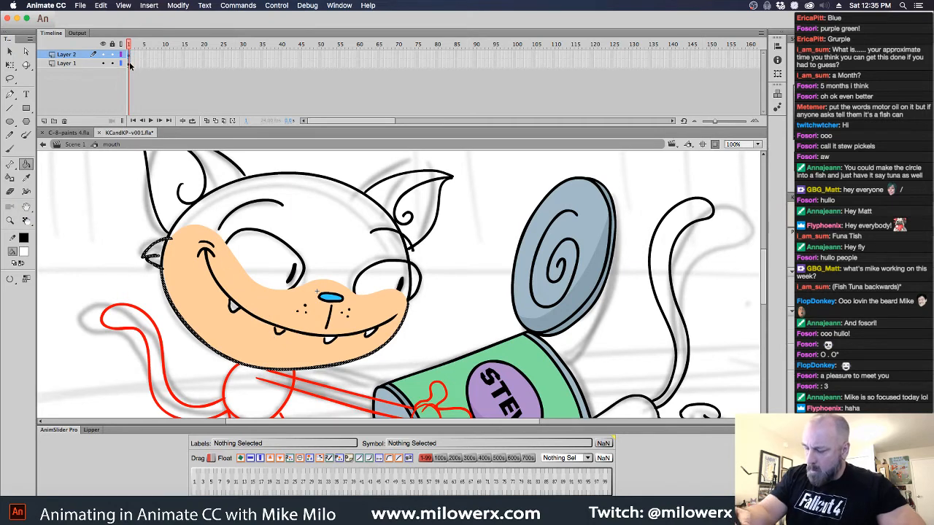
click(129, 64)
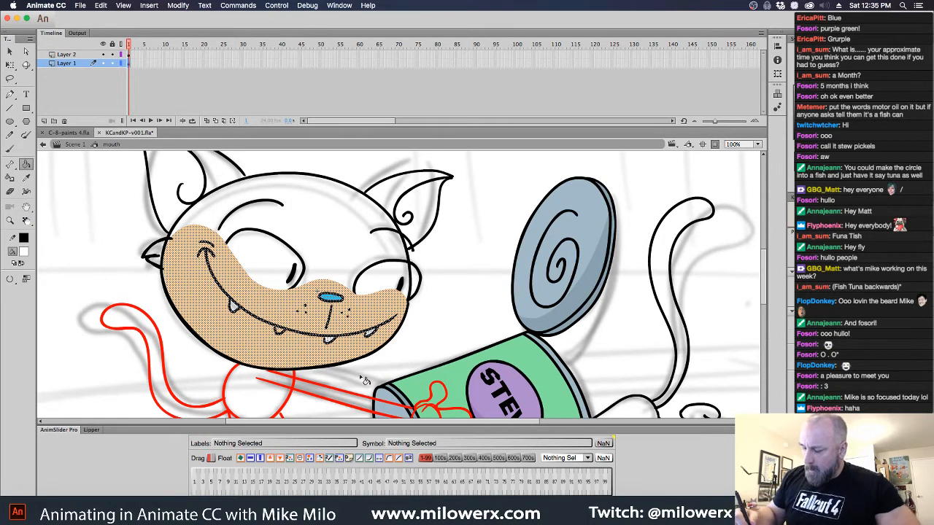
click(430, 334)
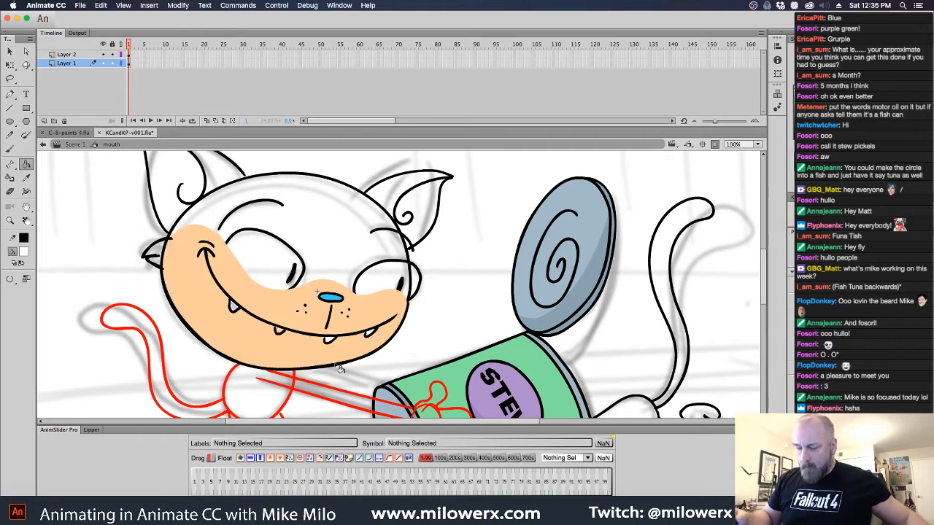
click(293, 355)
key(super+z)
click(11, 280)
click(50, 311)
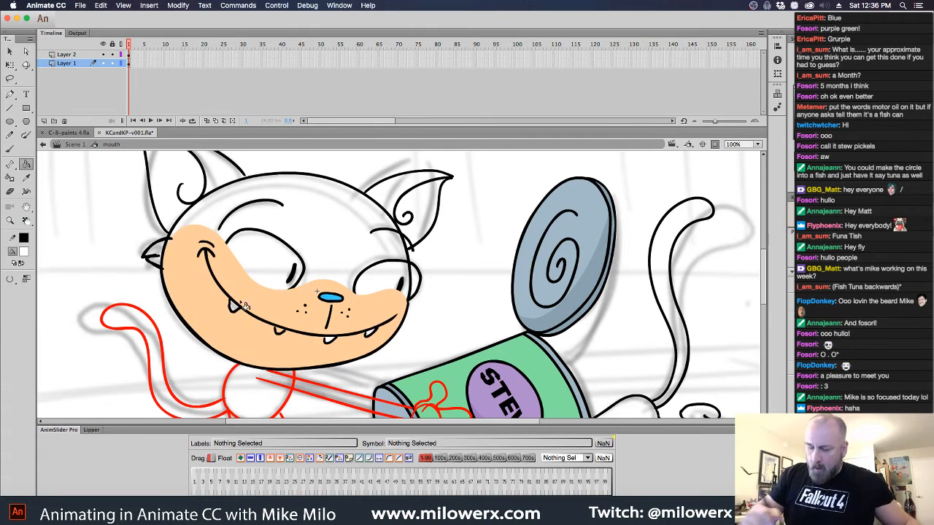
click(287, 341)
super+click(350, 364)
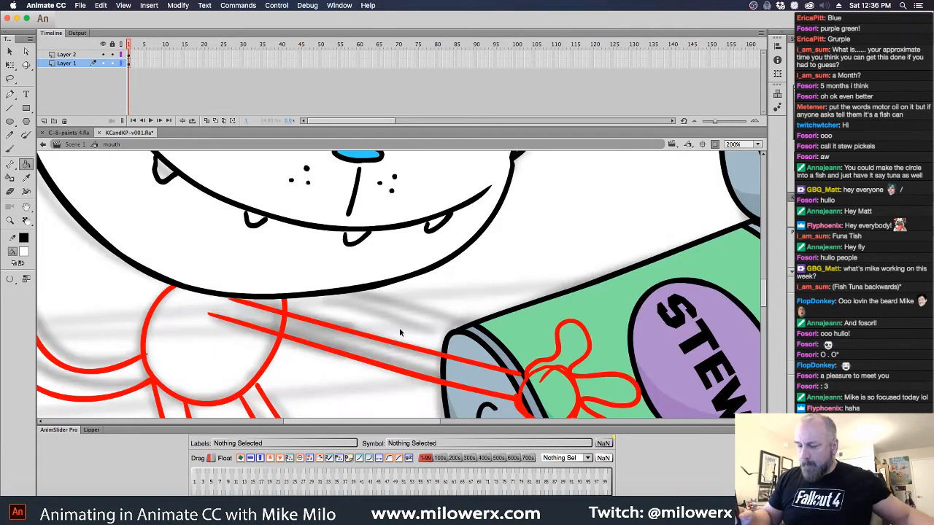
key(super+z)
drag(517, 290, 564, 367)
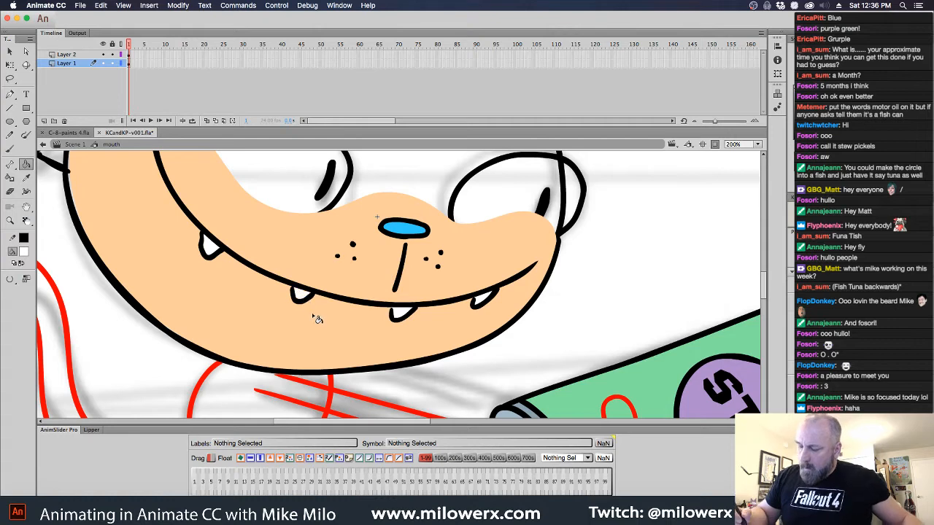
alt+super+click(548, 308)
drag(515, 309, 532, 350)
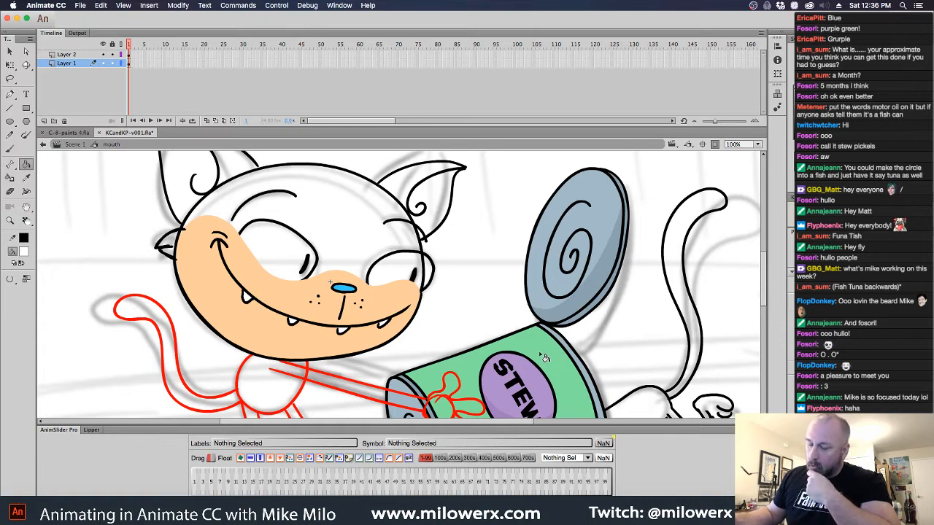
Move the black jawline and cheek tuft from Layer 2 to the same place on Layer 1
click(24, 253)
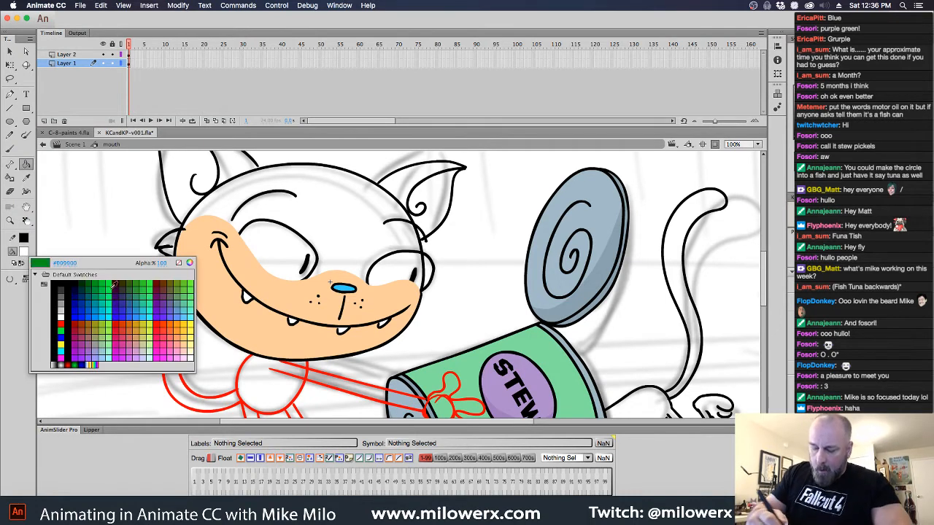
click(180, 323)
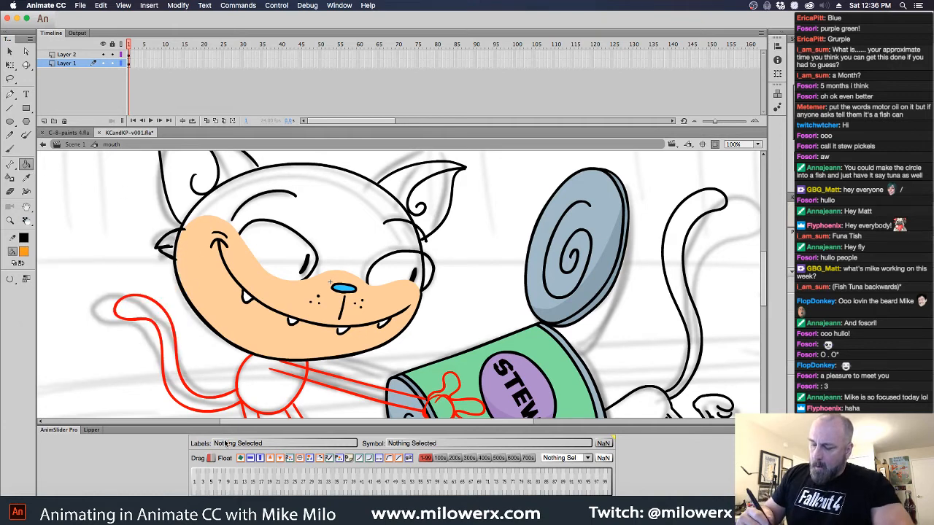
click(128, 62)
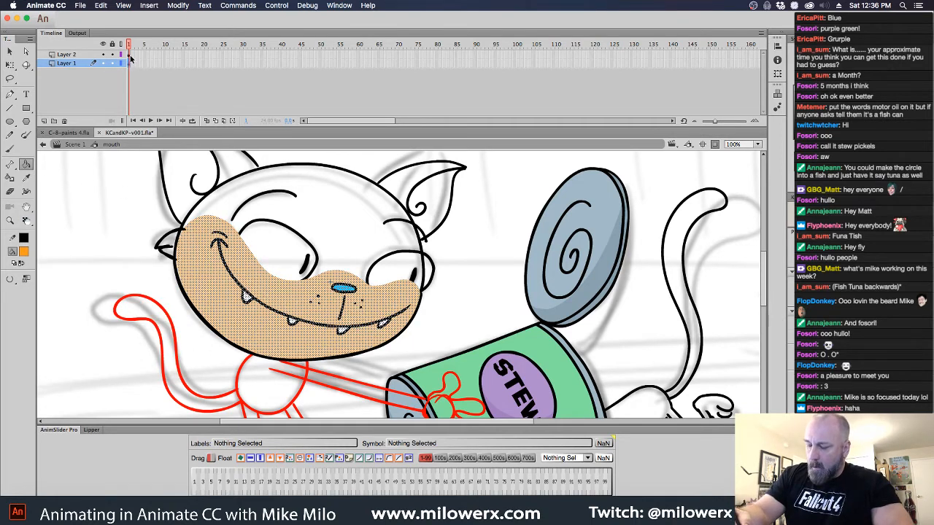
click(129, 55)
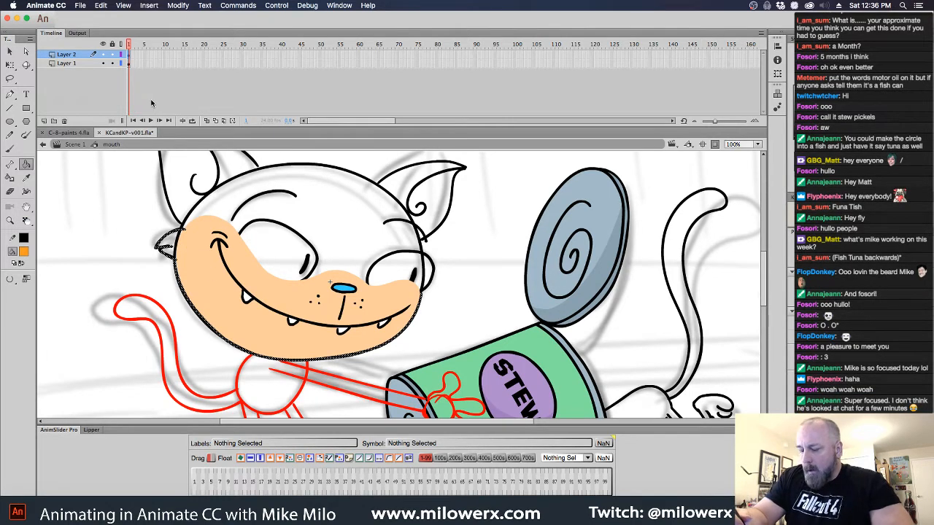
key(Delete)
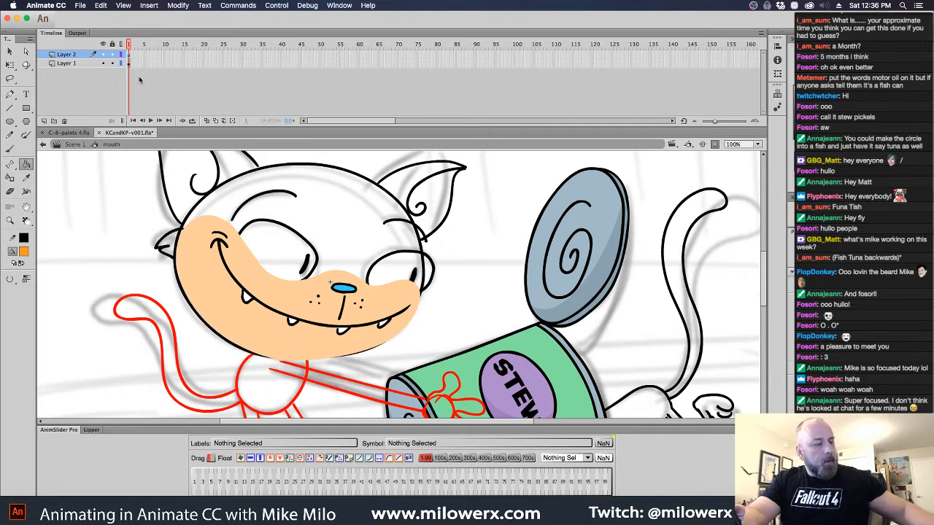
click(129, 64)
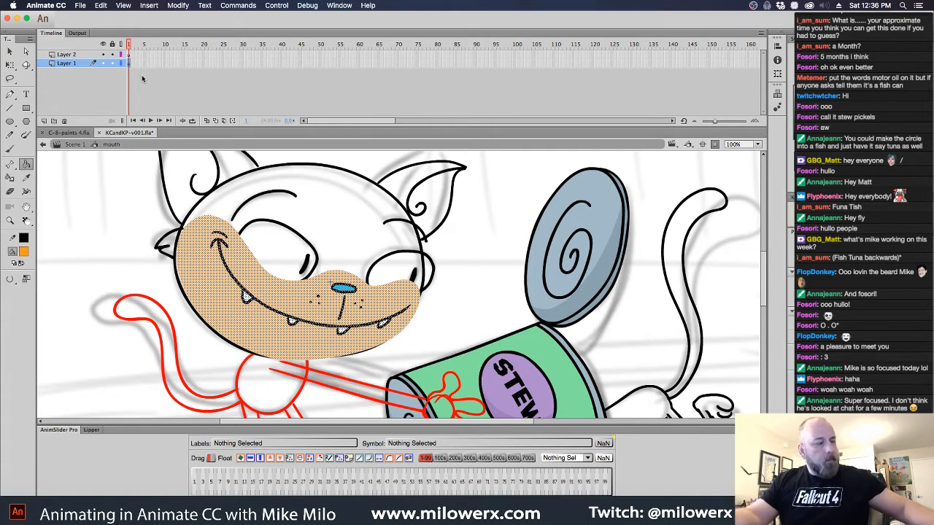
key(super+shift+v)
click(455, 187)
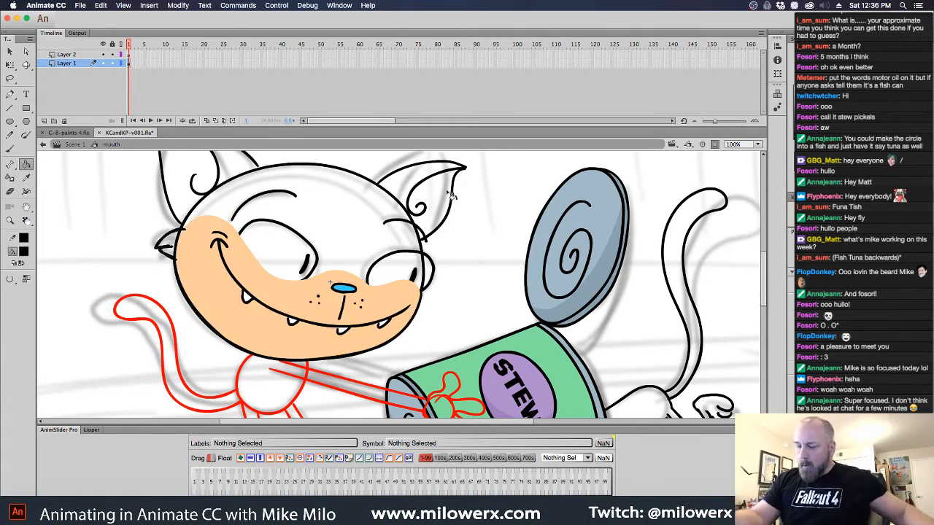
Fill the cat's cheek tuft orange in the mouth symbol and return to the main scene
click(25, 253)
click(180, 324)
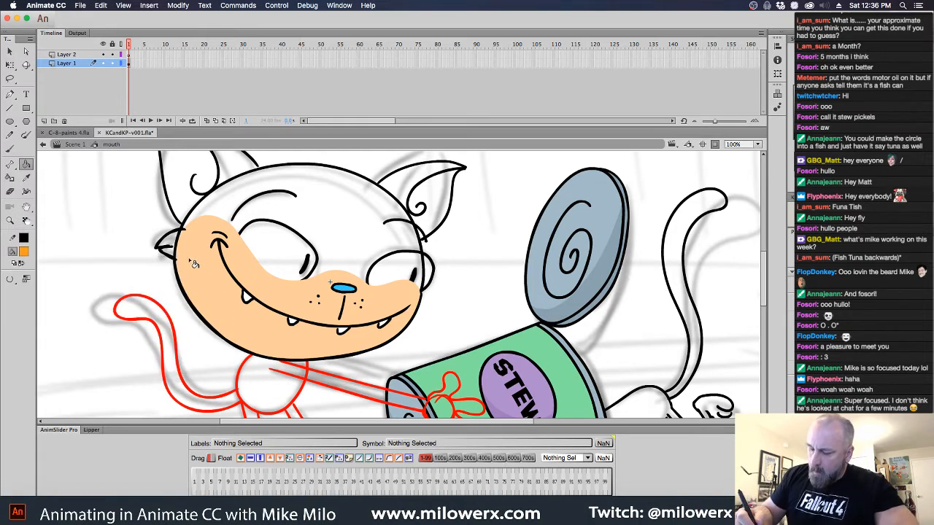
click(173, 242)
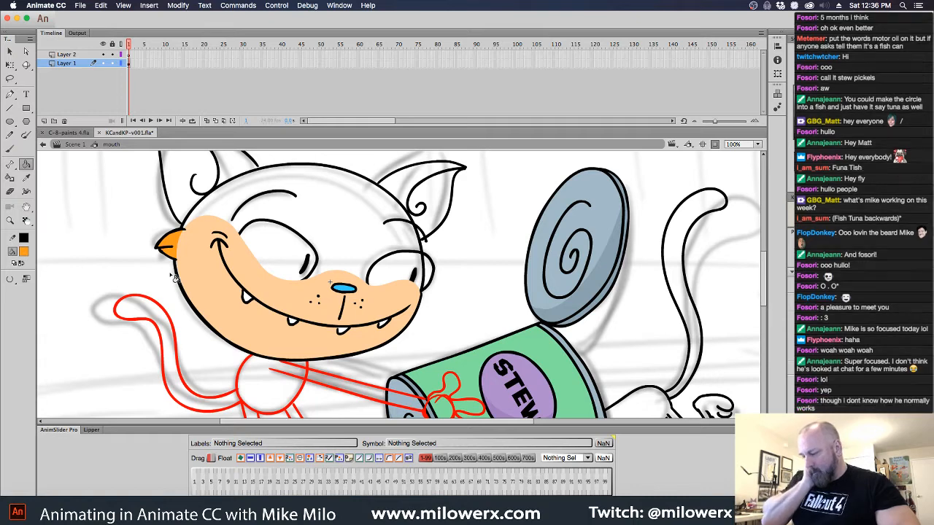
click(80, 145)
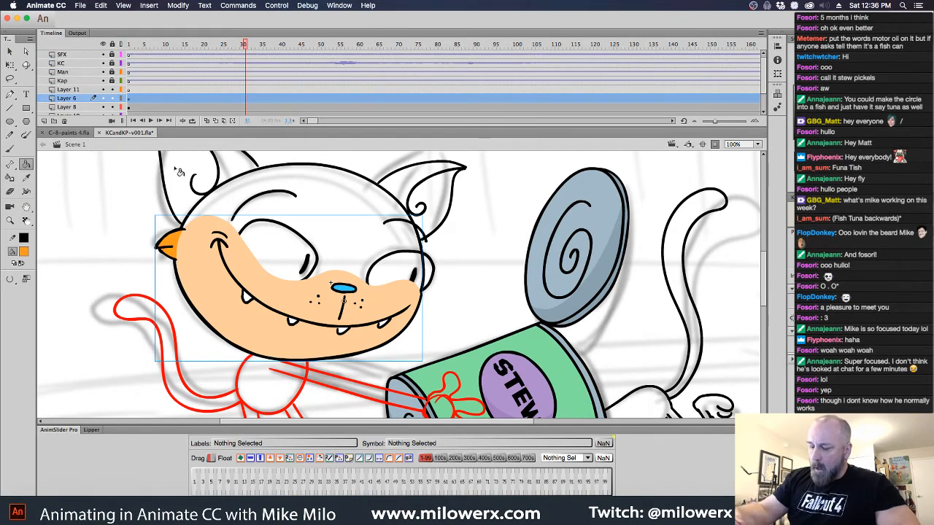
Fill the upper part of the cat's head with orange on Layer 6
scroll(448, 229, up, 3)
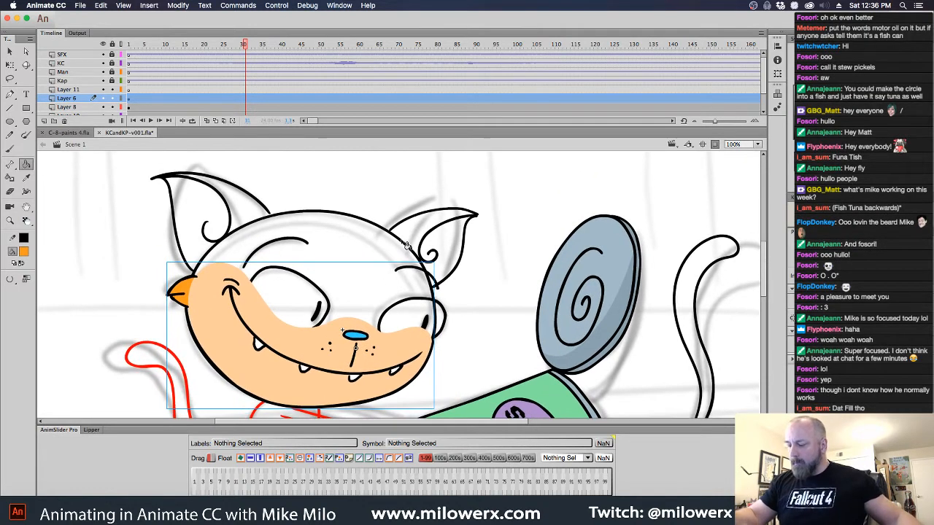
click(466, 250)
click(475, 267)
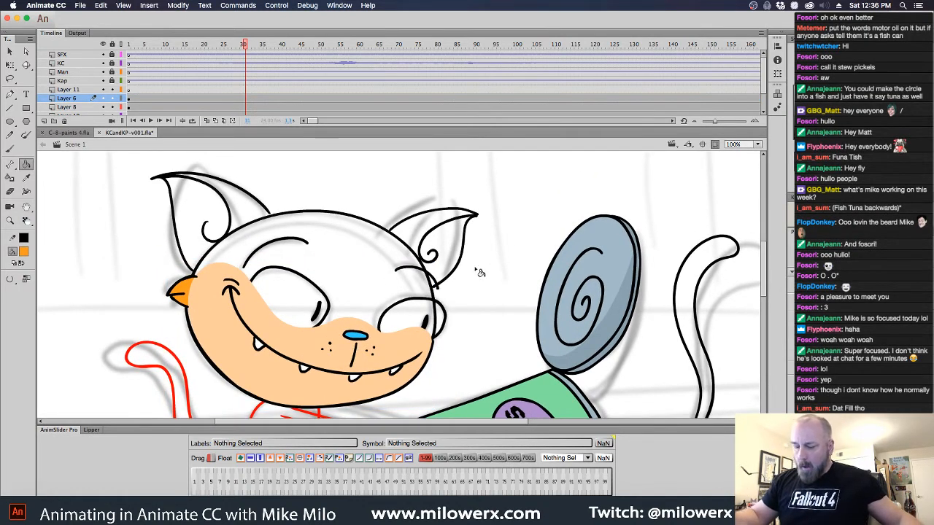
click(365, 261)
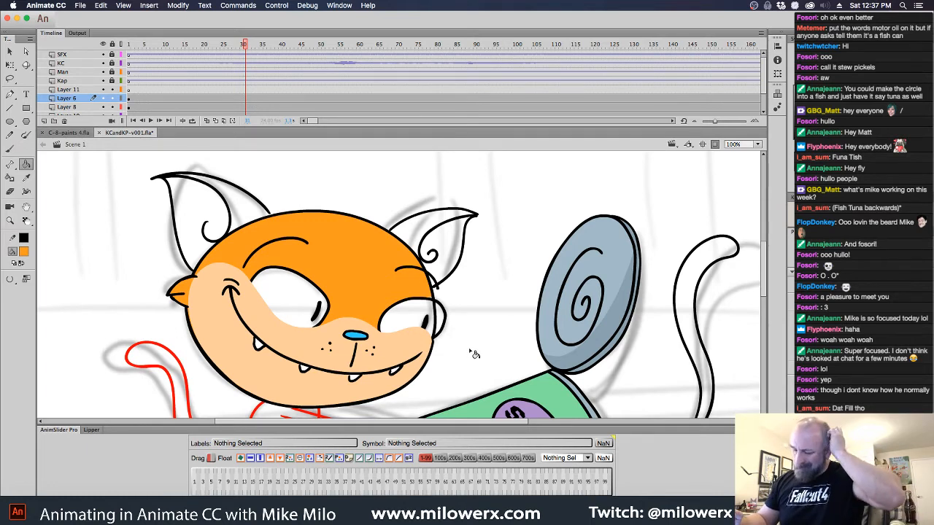
Set the fill color to red, try filling the cat's muzzle, and undo the attempt
click(18, 253)
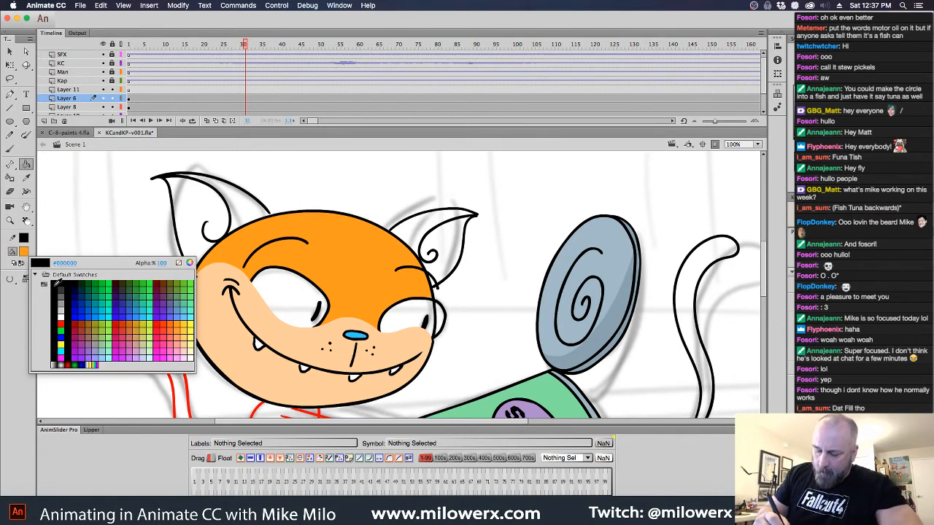
click(57, 285)
click(24, 251)
click(61, 322)
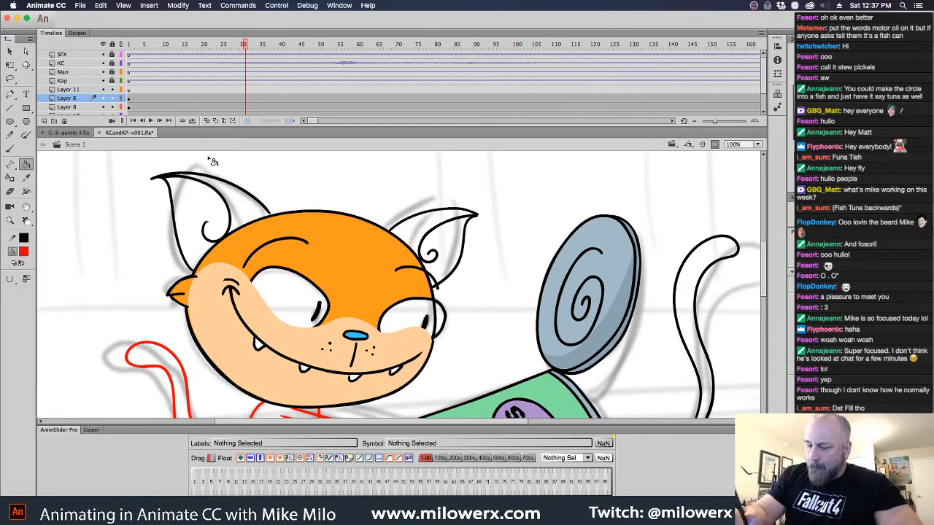
click(389, 364)
key(super+z)
Rename Layer 6 as MOUTH and briefly hide and show it to check its contents
click(79, 99)
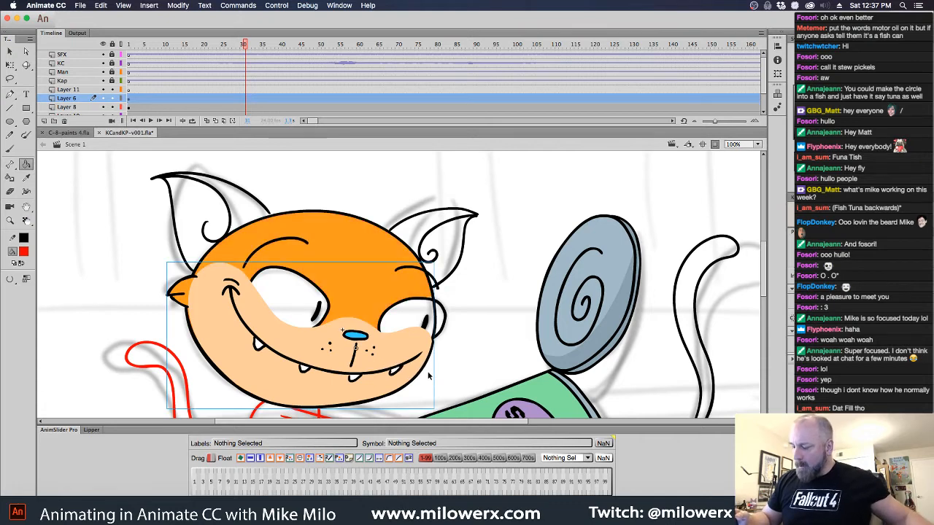
double_click(79, 100)
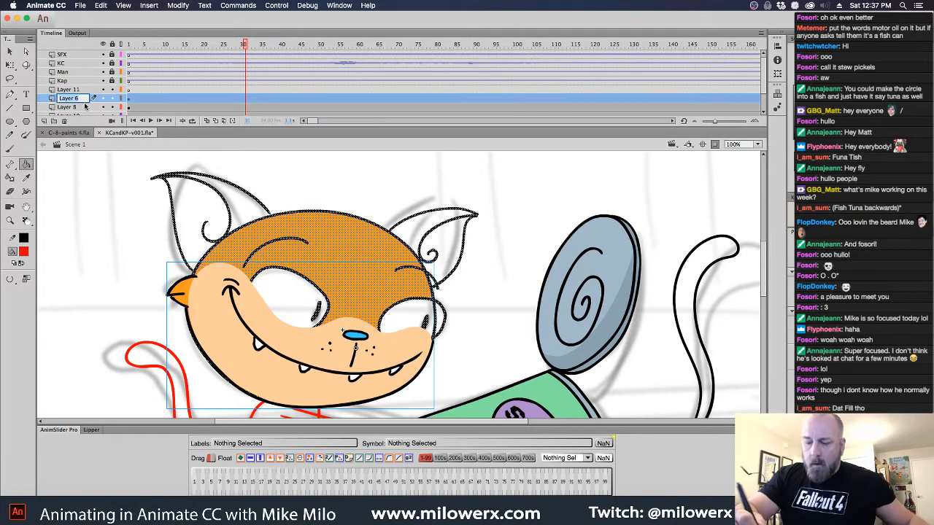
text(MOUTH)
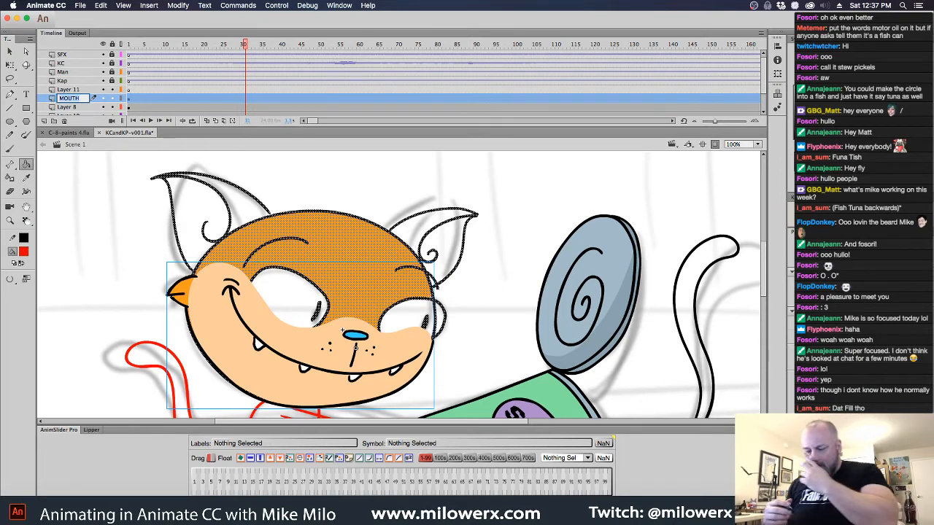
key(Return)
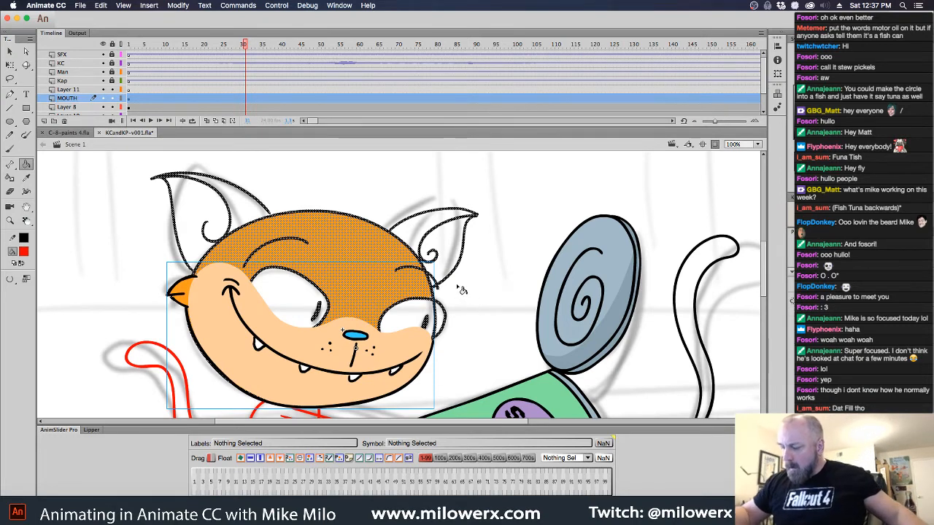
click(103, 97)
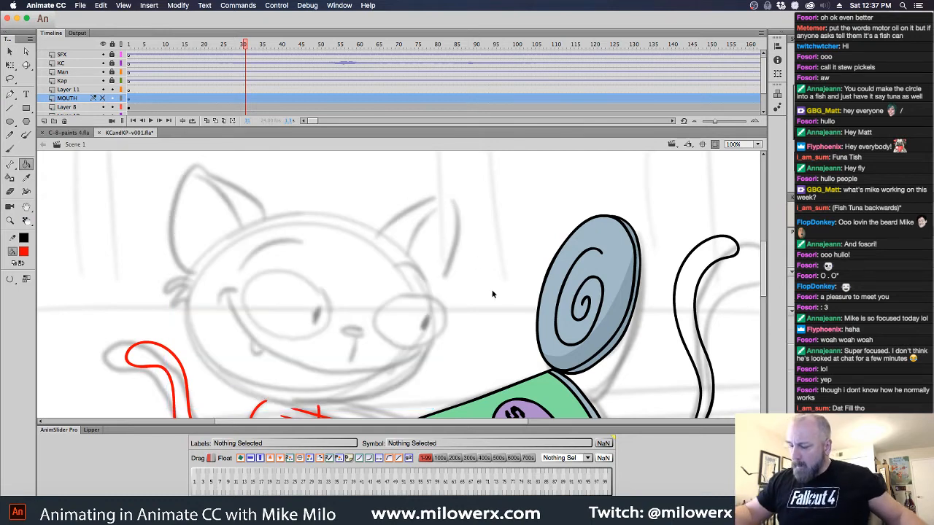
click(104, 98)
Try recoloring the head artwork on the MOUTH layer red and undo the change
super+click(126, 248)
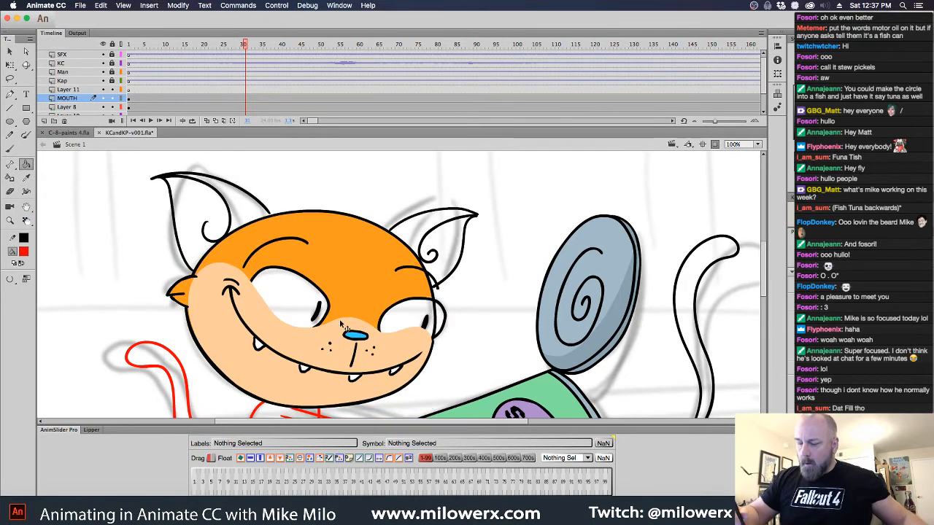
super+click(362, 370)
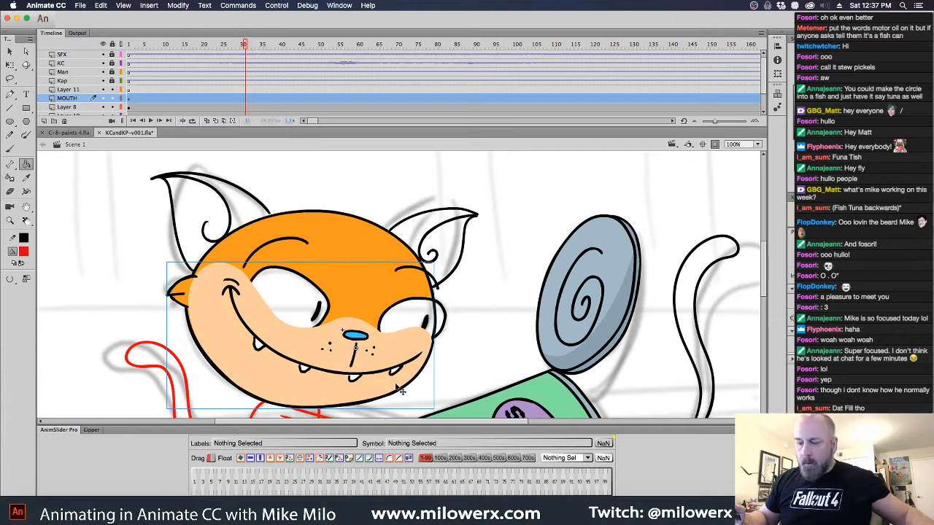
click(244, 101)
click(381, 357)
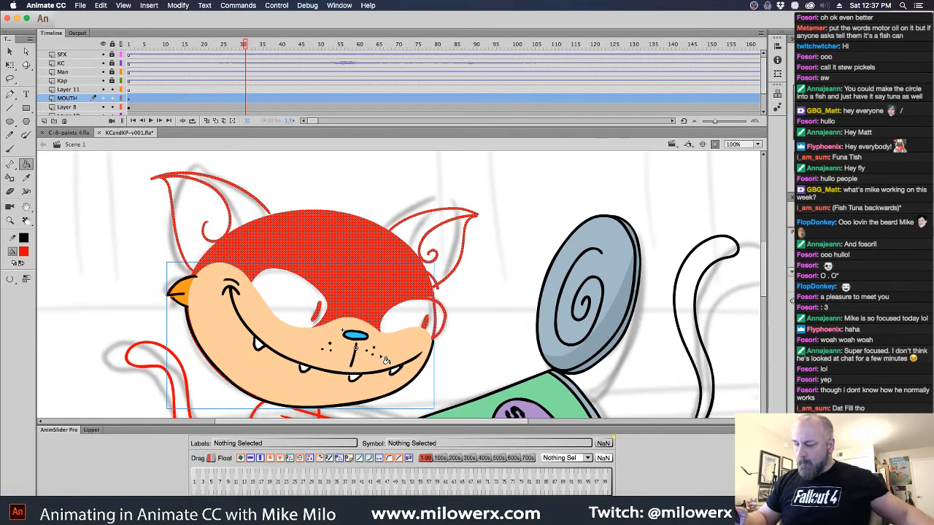
key(super+z)
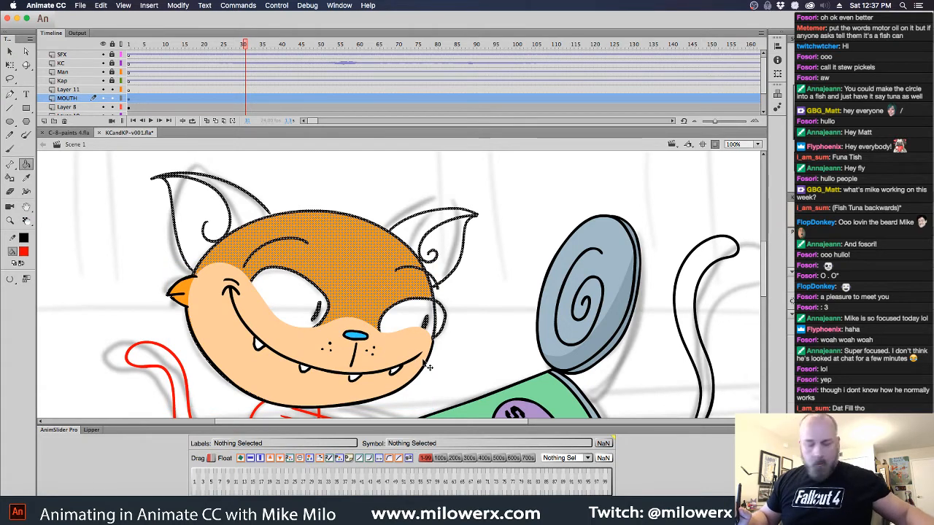
Move the cat's head artwork from the MOUTH layer to the same place on Layer 11
key(Delete)
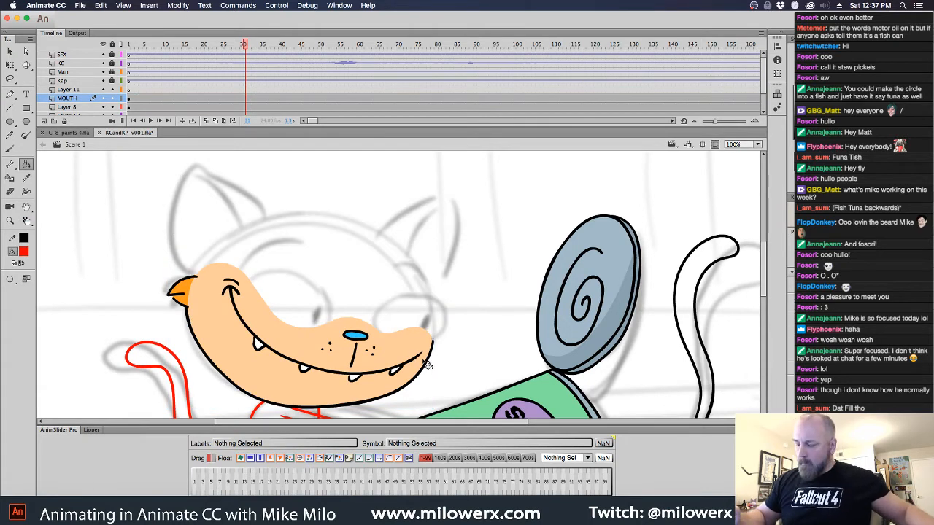
click(246, 90)
key(ctrl+shift+v)
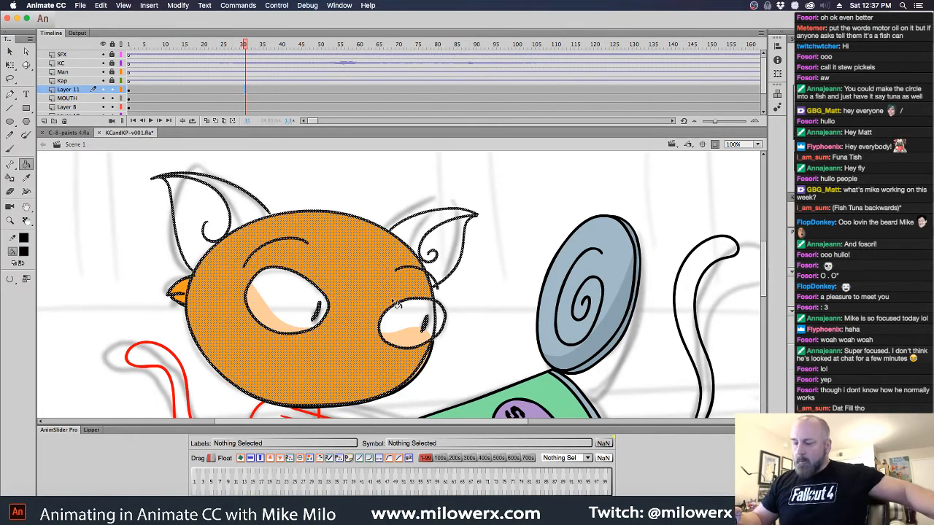
click(470, 319)
drag(481, 327, 487, 334)
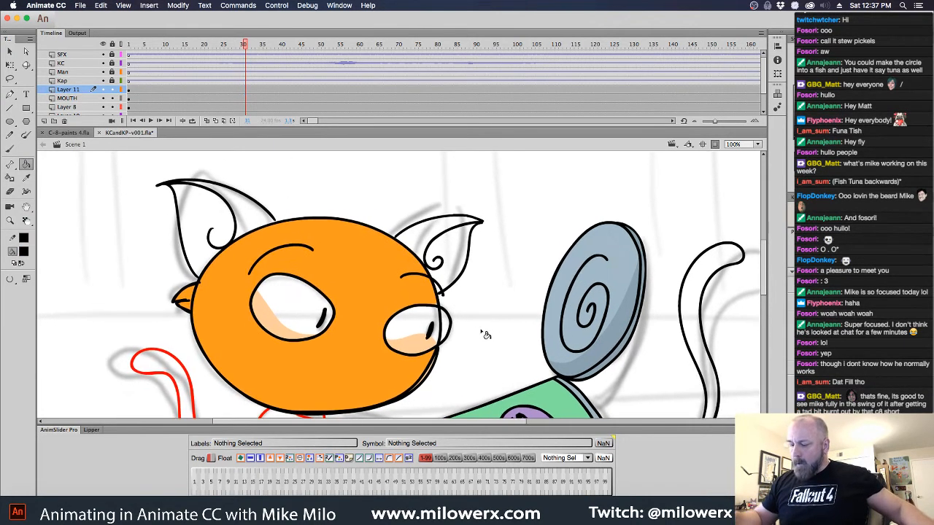
Delete the orange fill from the cat's head on Layer 11, keeping its outlines
click(9, 51)
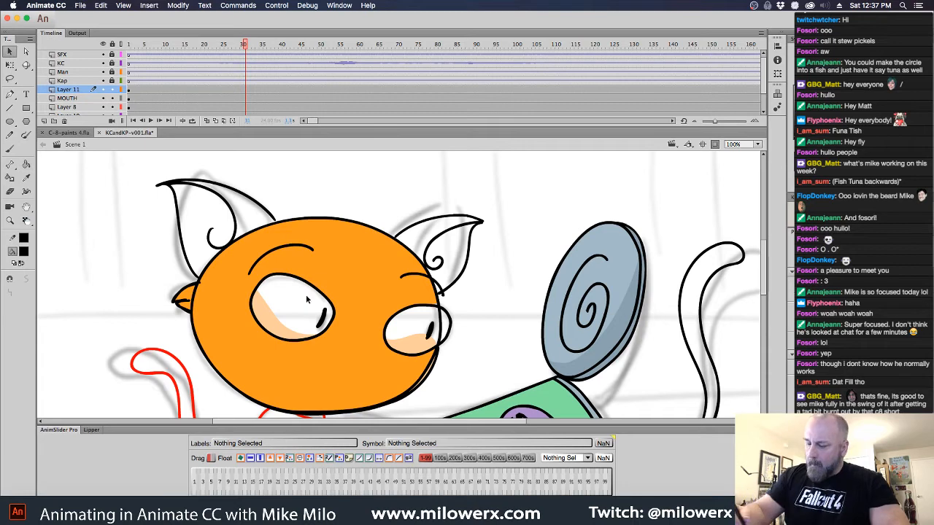
click(354, 382)
key(Delete)
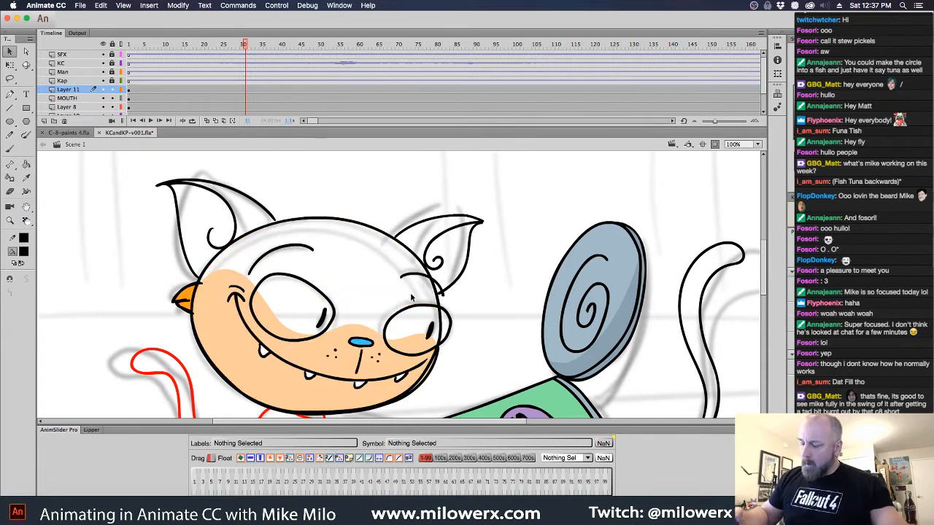
Recolor the cat's head, ear and eye outlines on Layer 11 red
double_click(413, 256)
click(22, 253)
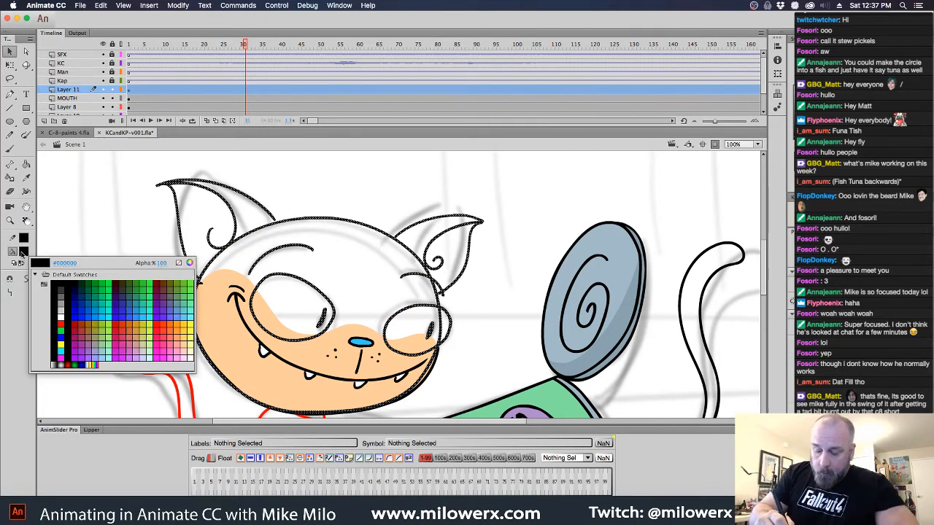
click(38, 332)
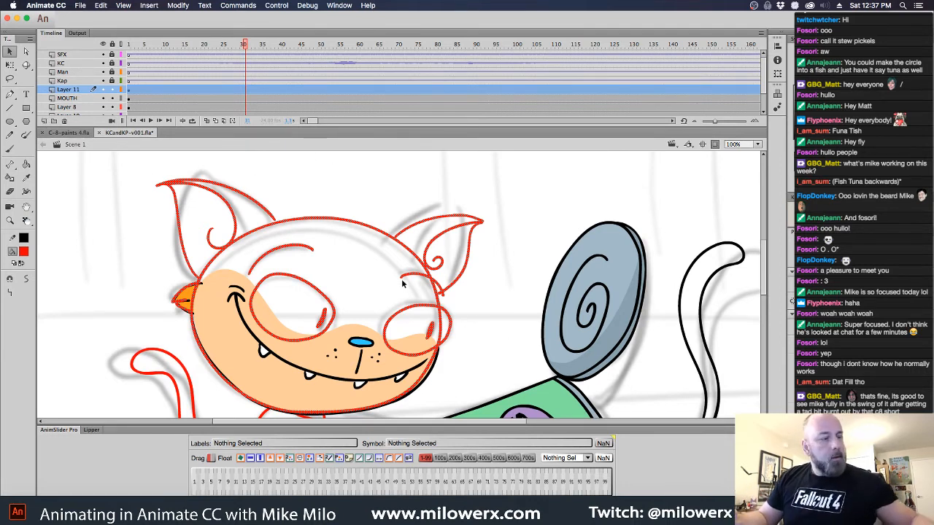
Convert the selected red head outlines to a Graphic symbol named "Cat head"
key(F8)
text(h)
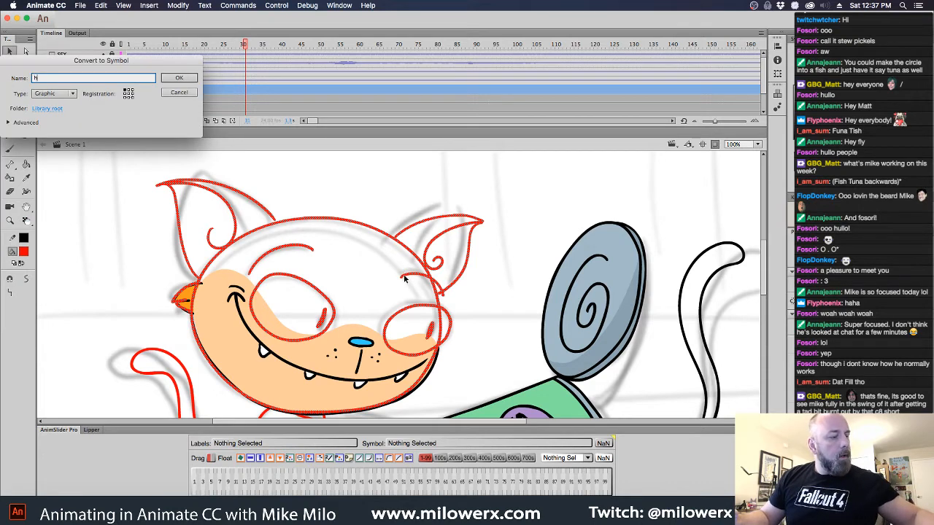
text(ead)
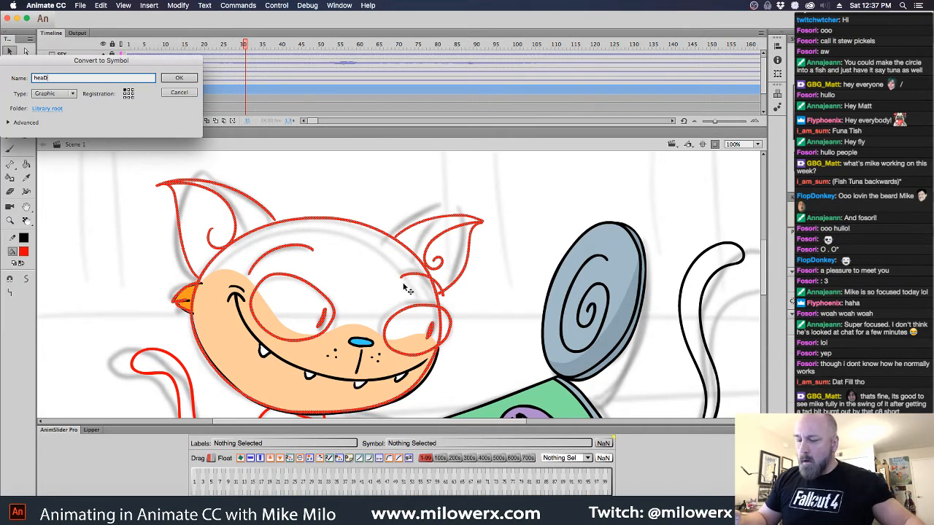
key(BackSpace)
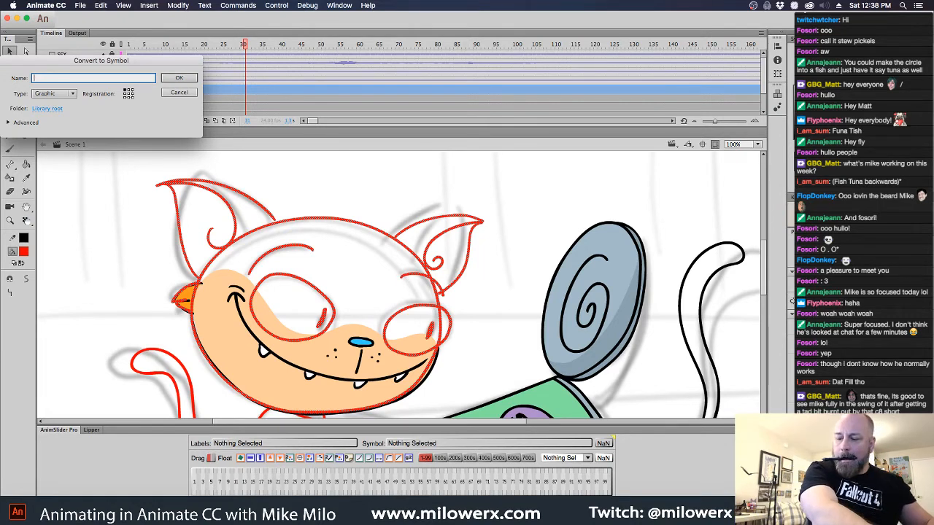
text(Cat Head)
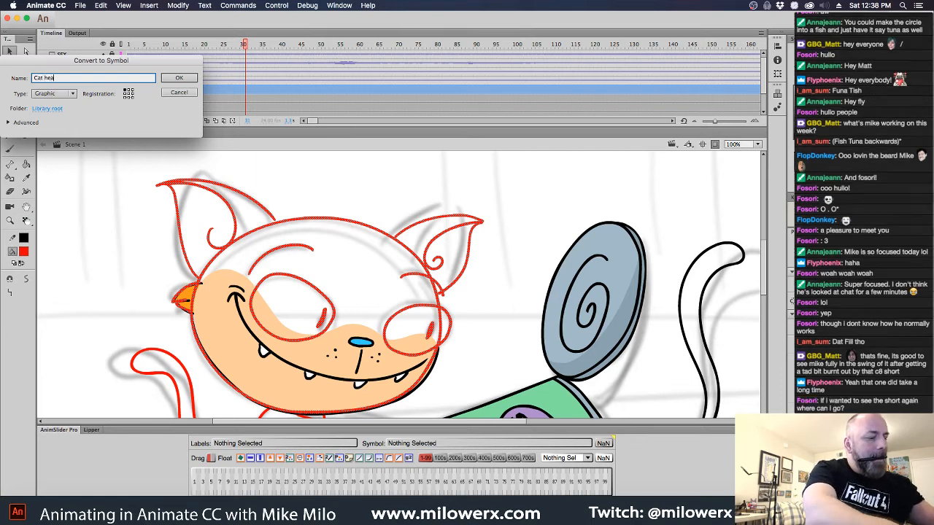
key(Return)
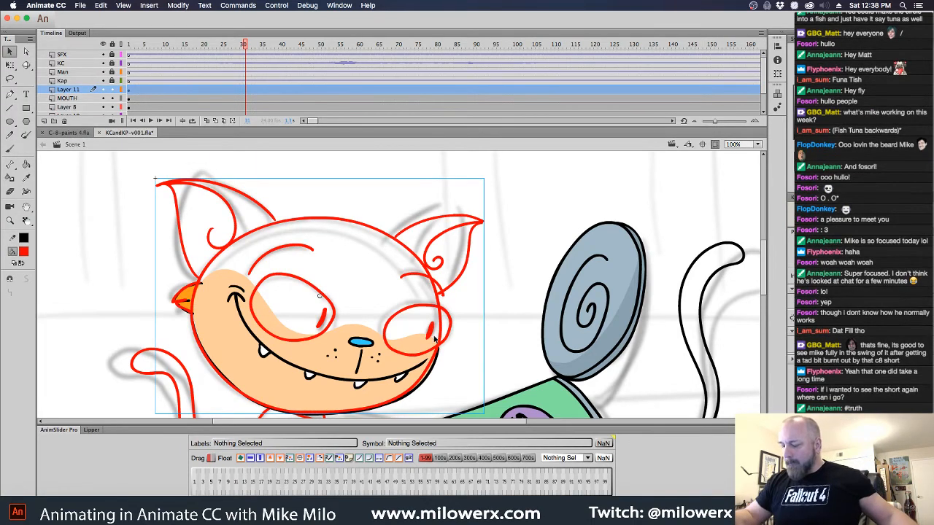
Cut the mouth symbol from the MOUTH layer and paste it on a new Layer 2 inside the Cat head symbol, aligned with the jaw
click(435, 379)
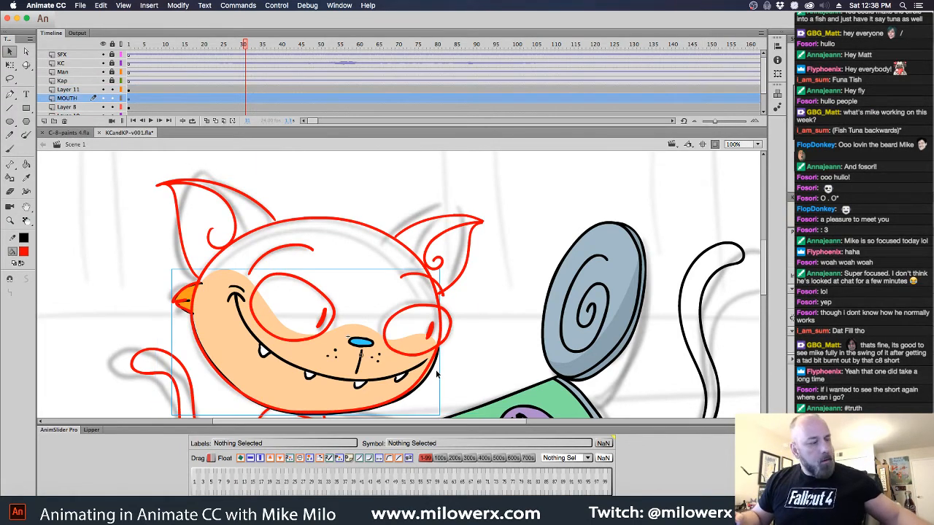
key(Delete)
double_click(436, 368)
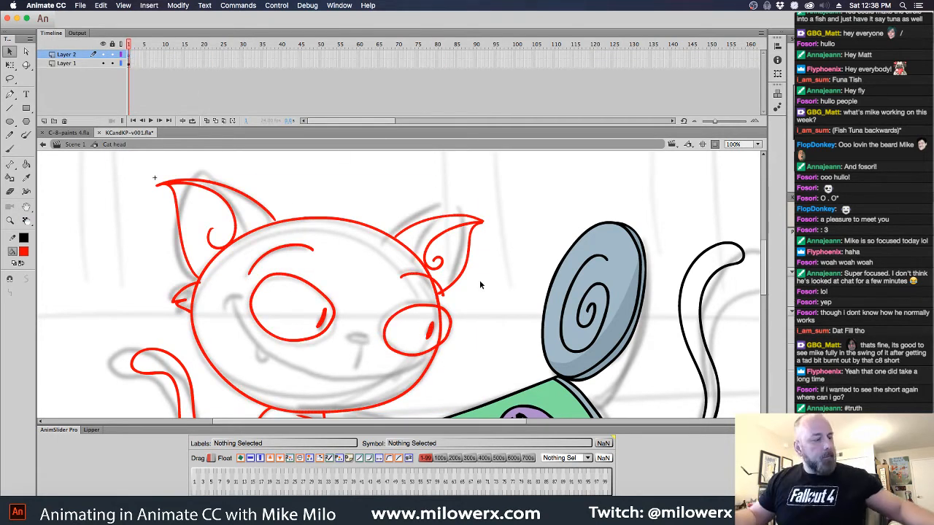
key(super+shift+v)
drag(540, 400, 368, 346)
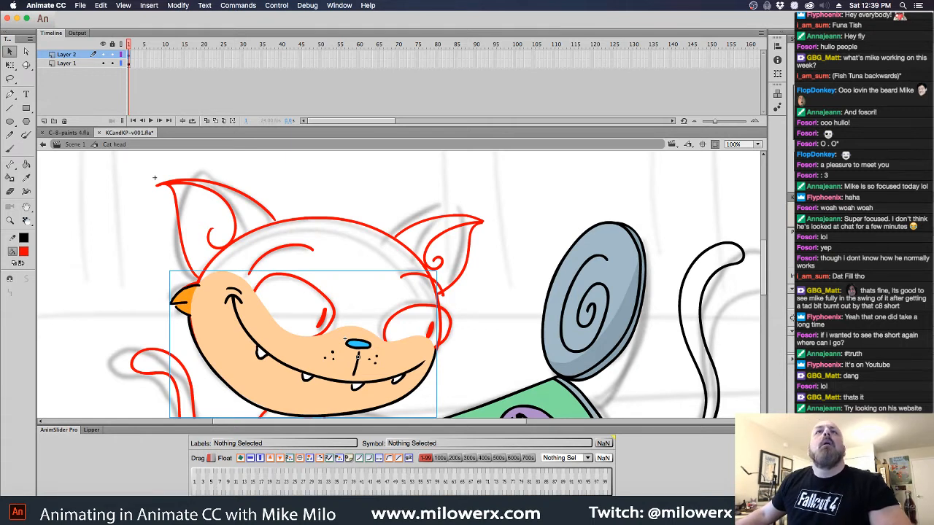
Add a new layer above Layer 2 in the Cat head symbol and hide the mouth on Layer 2
key(super+Tab)
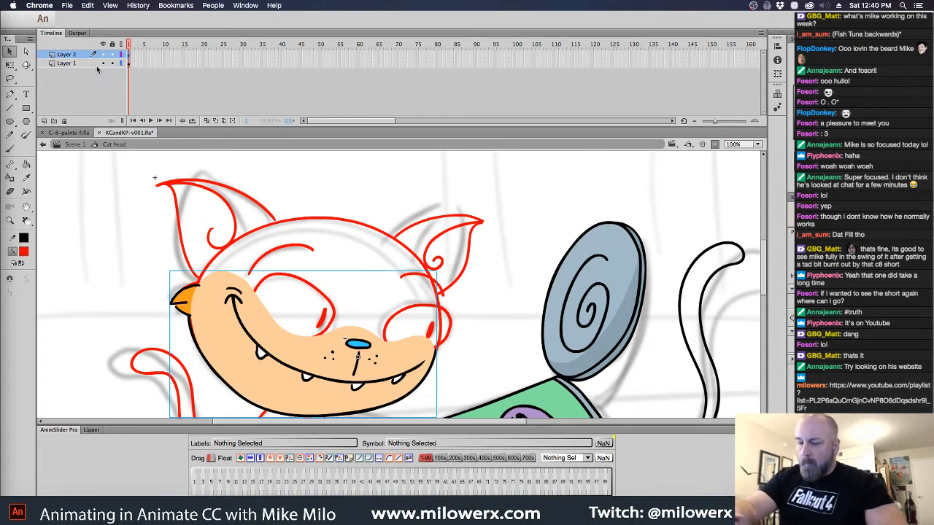
click(132, 58)
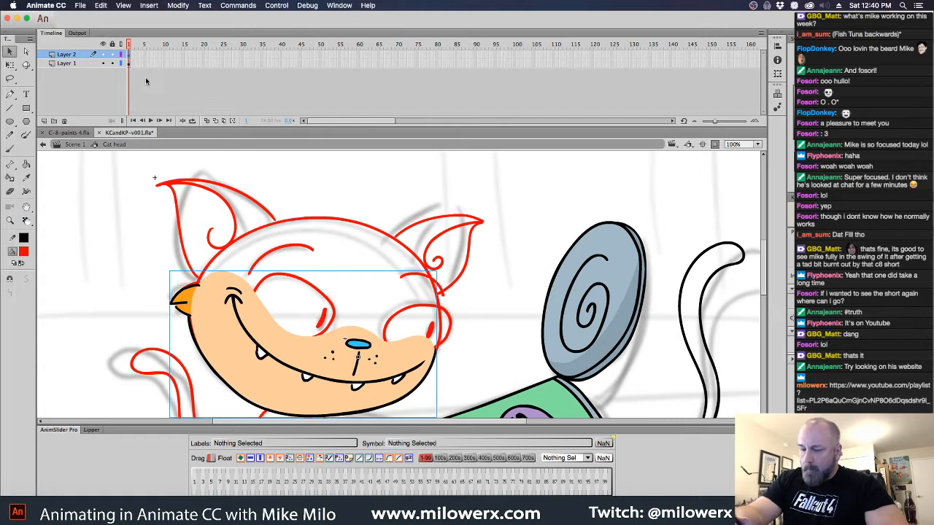
click(131, 64)
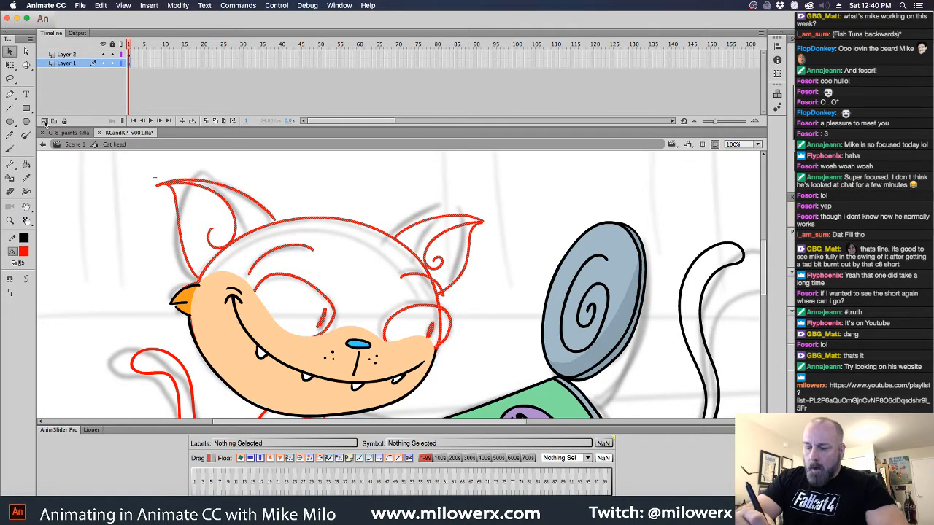
click(45, 121)
drag(77, 66, 78, 53)
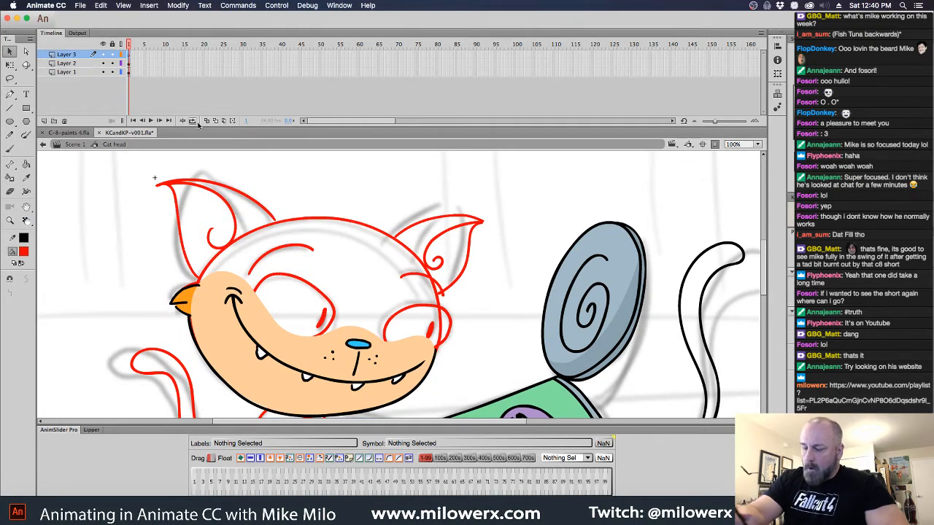
click(103, 63)
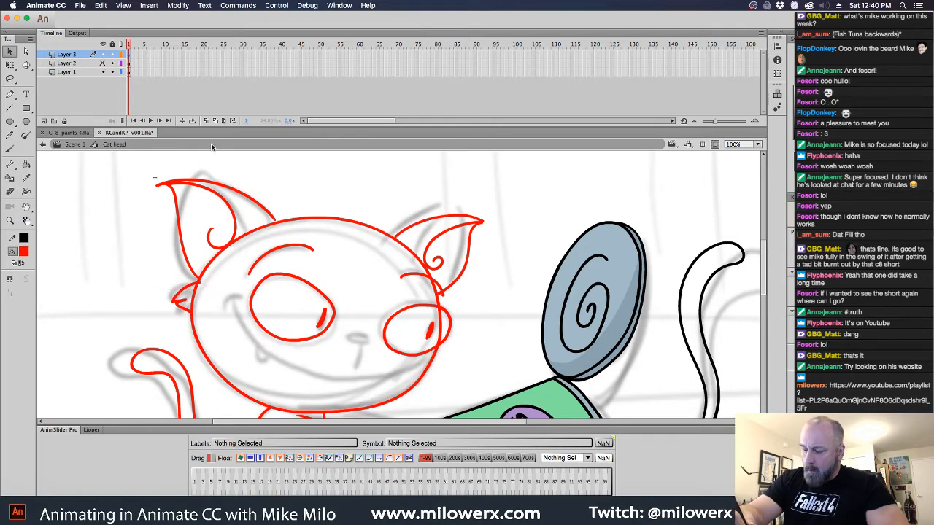
Ink both ears, their inner curls and the top of the head with a black brush on Layer 3, tracing the red outlines
click(23, 251)
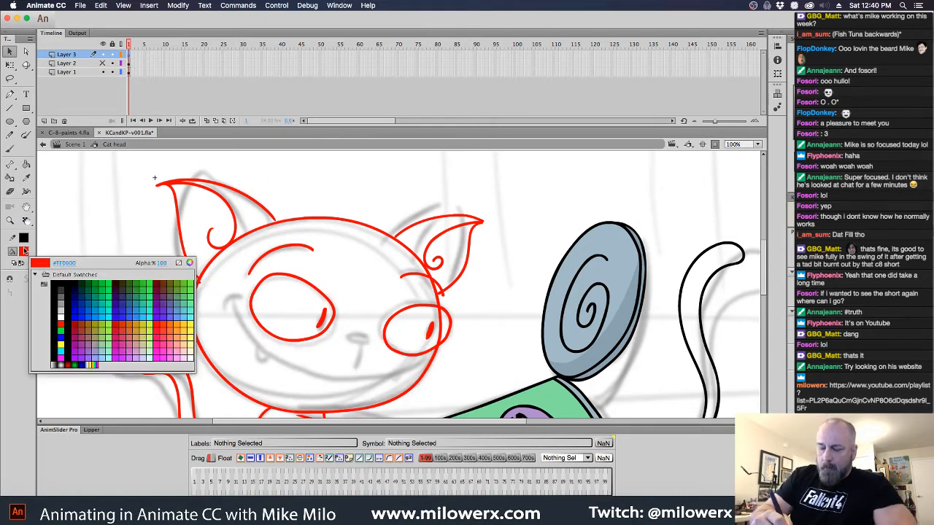
click(57, 281)
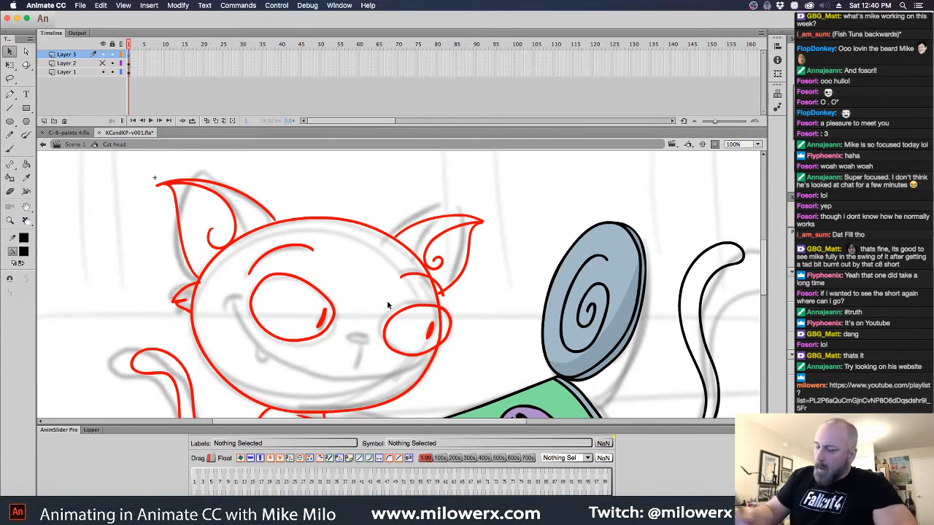
click(16, 152)
mouse_move(394, 237)
mouse_down()
mouse_move(438, 218)
mouse_move(482, 223)
mouse_move(458, 214)
mouse_move(394, 239)
mouse_up()
key(super+z)
mouse_move(481, 221)
mouse_down()
mouse_move(433, 238)
mouse_move(423, 267)
mouse_move(442, 264)
mouse_move(433, 260)
mouse_move(473, 232)
mouse_move(462, 274)
mouse_move(438, 296)
mouse_move(405, 244)
mouse_move(364, 226)
mouse_move(271, 221)
mouse_move(235, 187)
mouse_move(188, 178)
mouse_move(157, 187)
mouse_move(218, 195)
mouse_move(234, 240)
mouse_move(212, 246)
mouse_move(214, 231)
mouse_up()
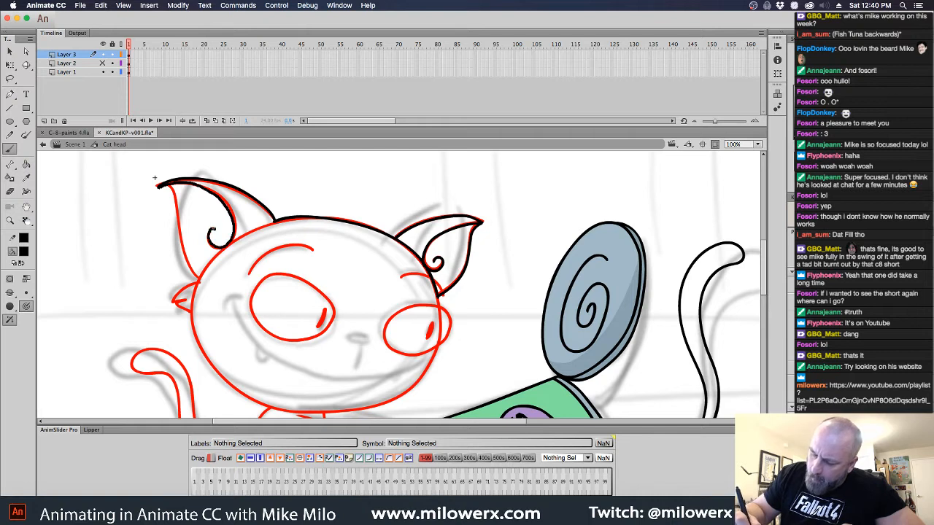
mouse_move(166, 186)
mouse_down()
mouse_move(178, 246)
mouse_move(198, 273)
mouse_up()
key(space)
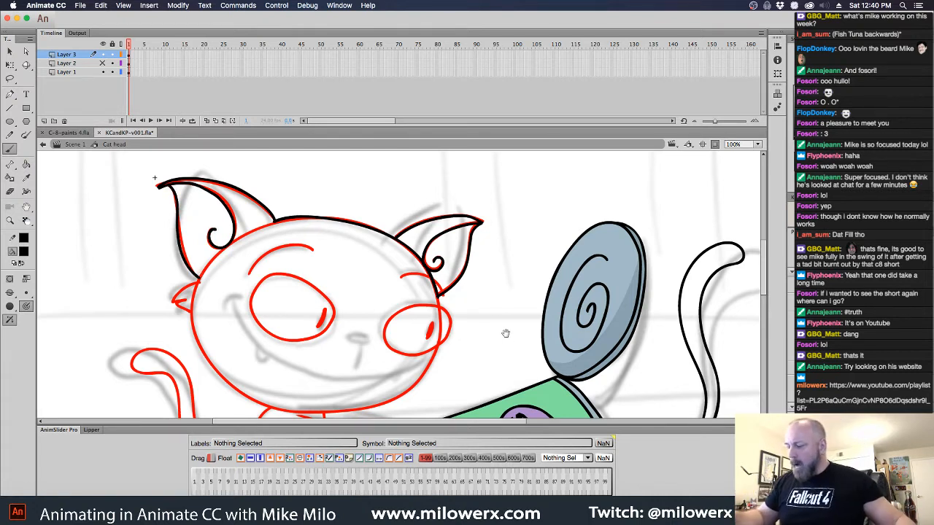
drag(513, 324, 536, 246)
drag(462, 217, 450, 294)
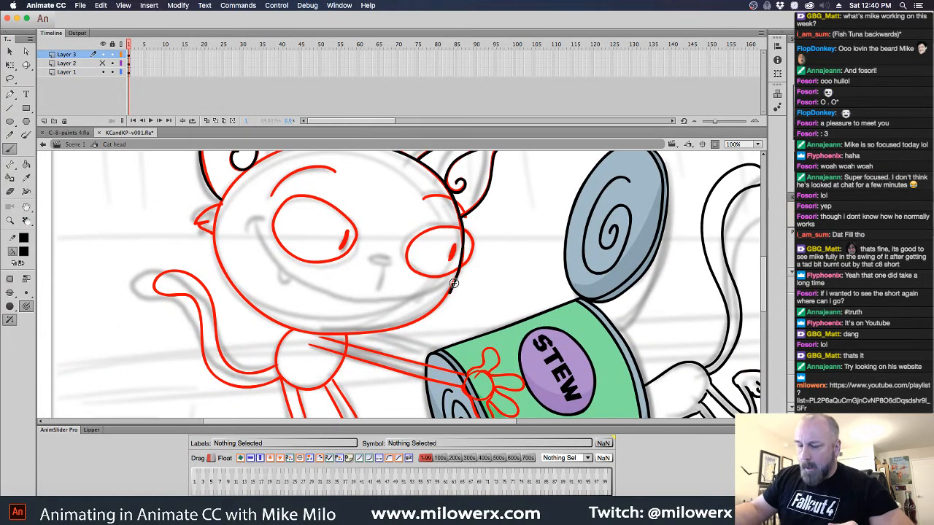
click(103, 64)
key(super+z)
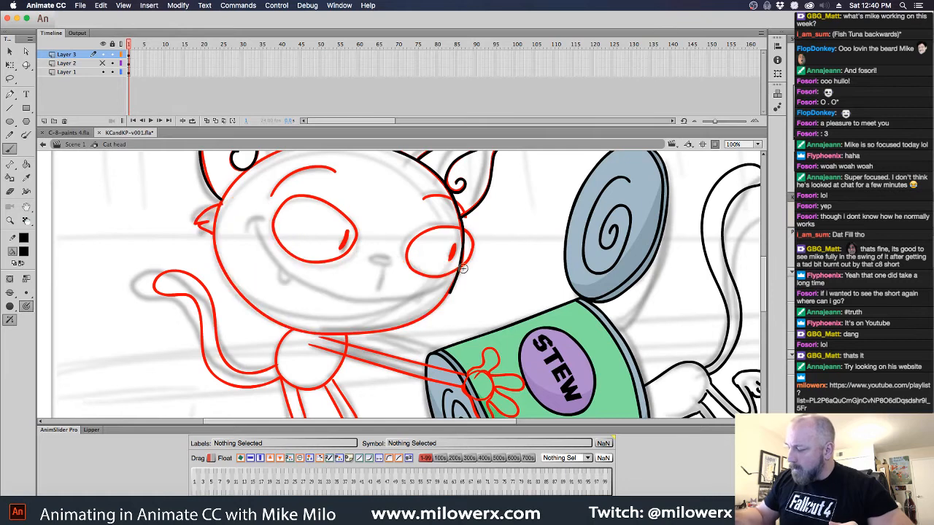
key(space)
drag(519, 255, 495, 303)
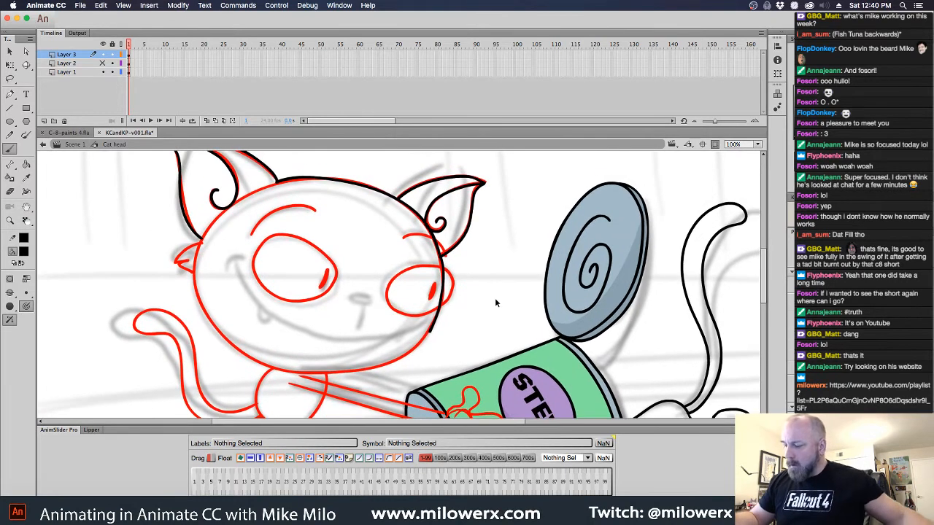
Show the mouth again and ink both sides of the head in black between the ears and the muzzle
click(103, 63)
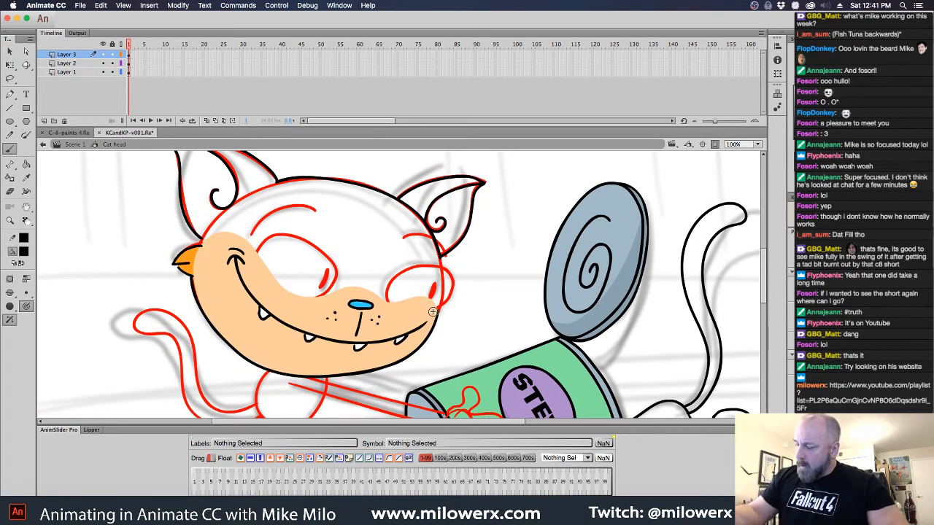
drag(440, 257, 439, 309)
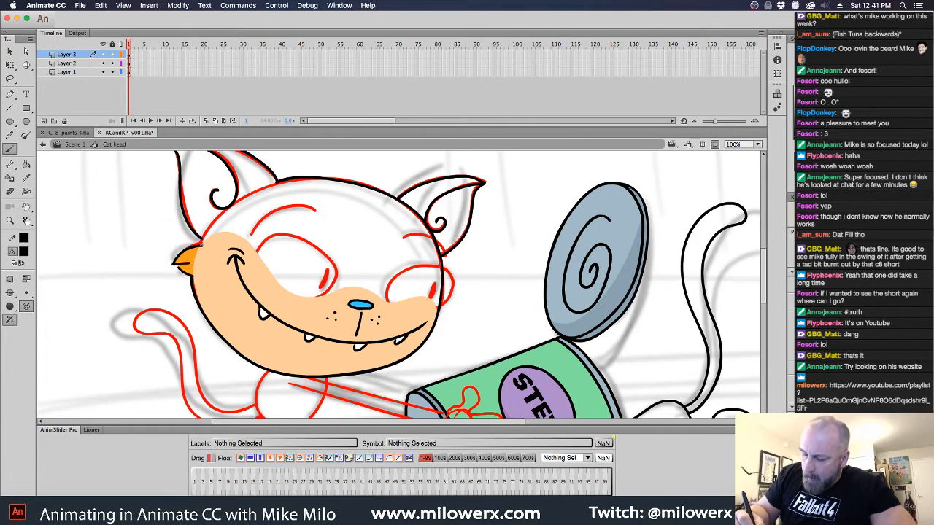
drag(202, 244, 226, 209)
key(super+z)
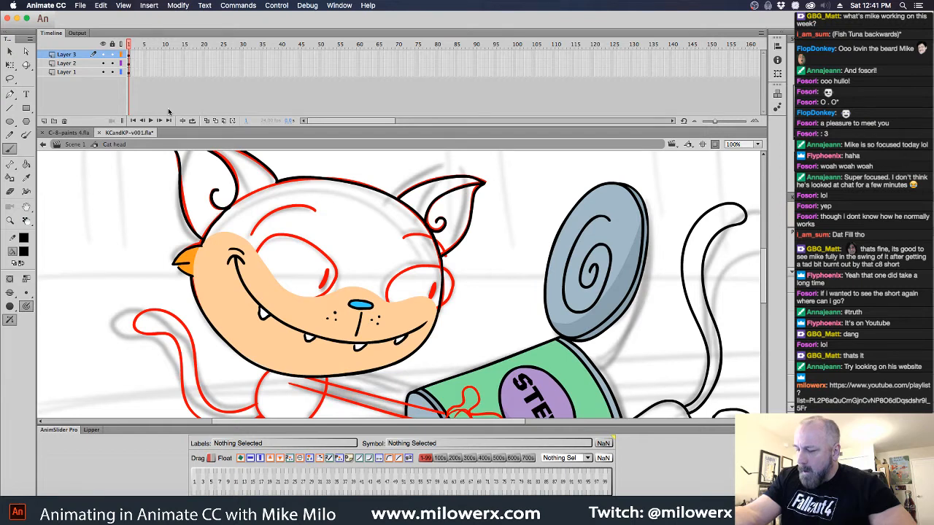
Rename Layer 2, which holds the cat's mouth, as MOUTH
click(84, 74)
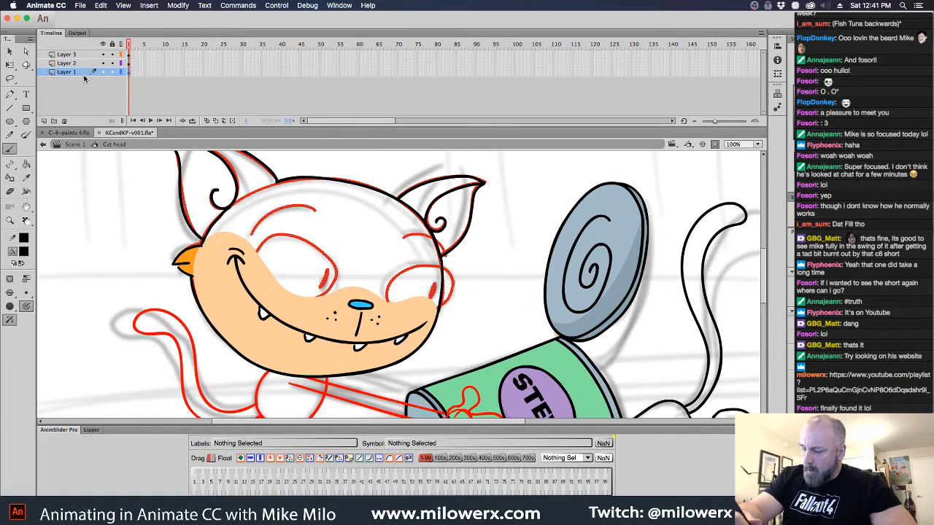
click(78, 64)
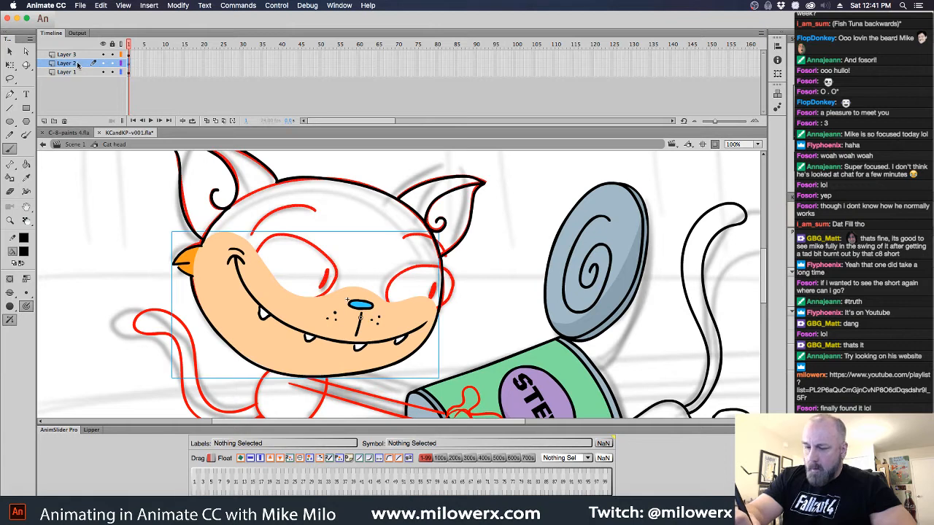
double_click(79, 64)
text(MOUT)
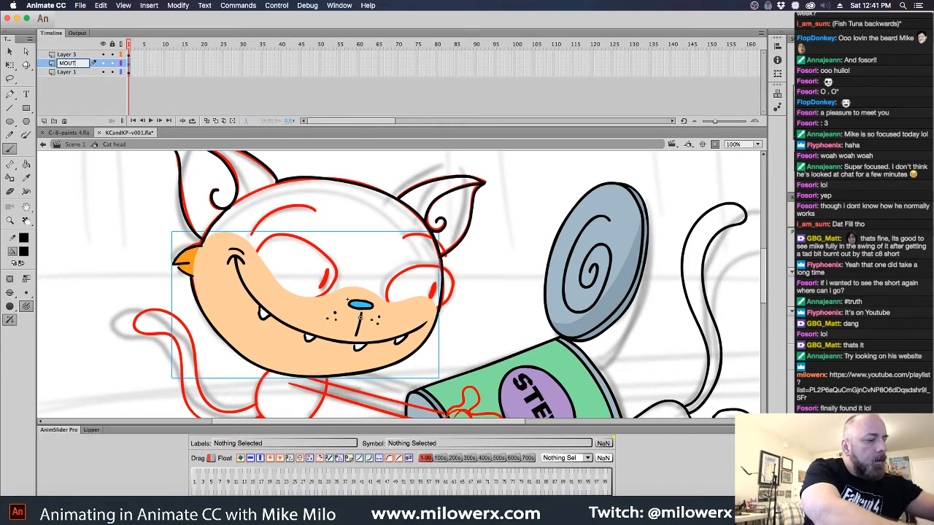
text(H)
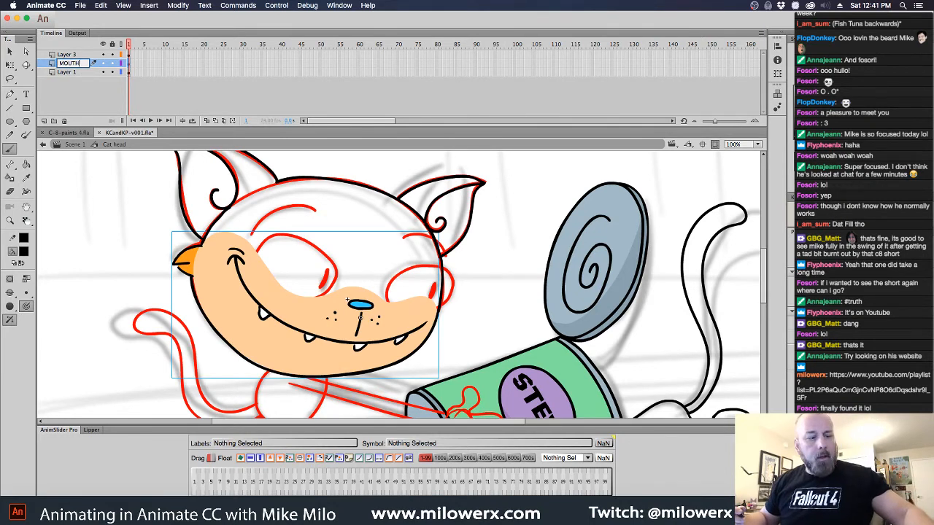
key(Return)
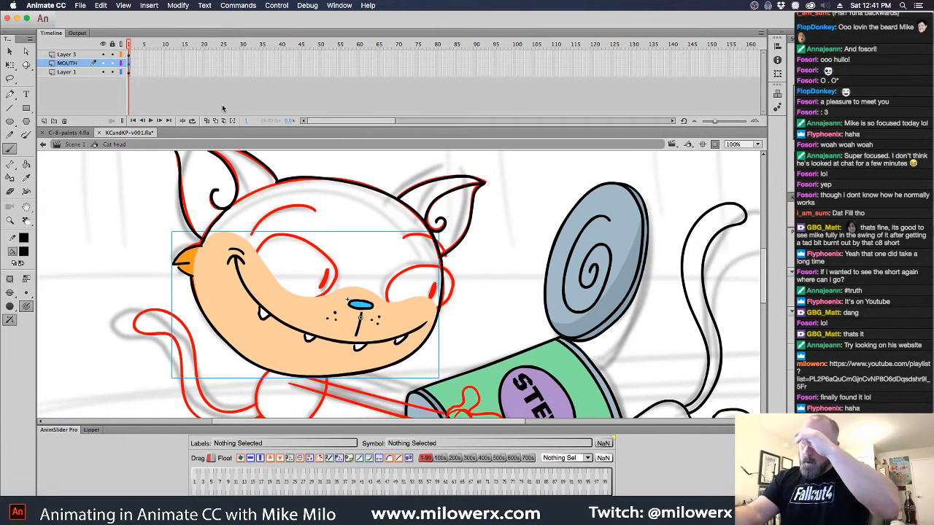
Rename Layer 3 as skull and move it below the MOUTH layer
click(129, 56)
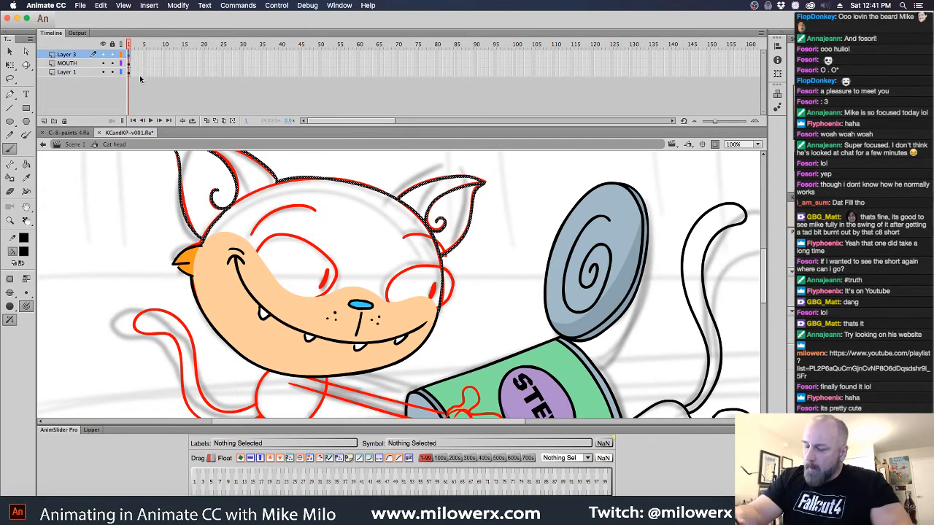
double_click(74, 56)
text(s)
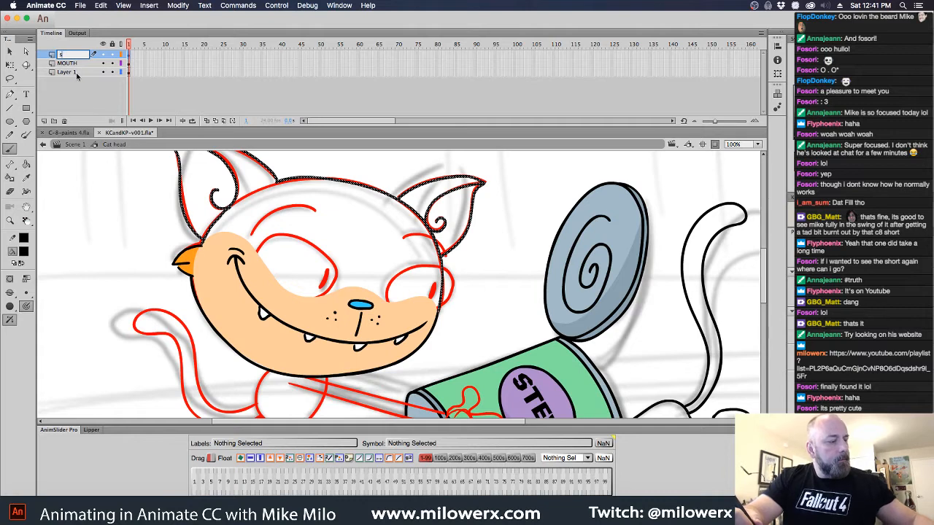
text(kull)
key(Return)
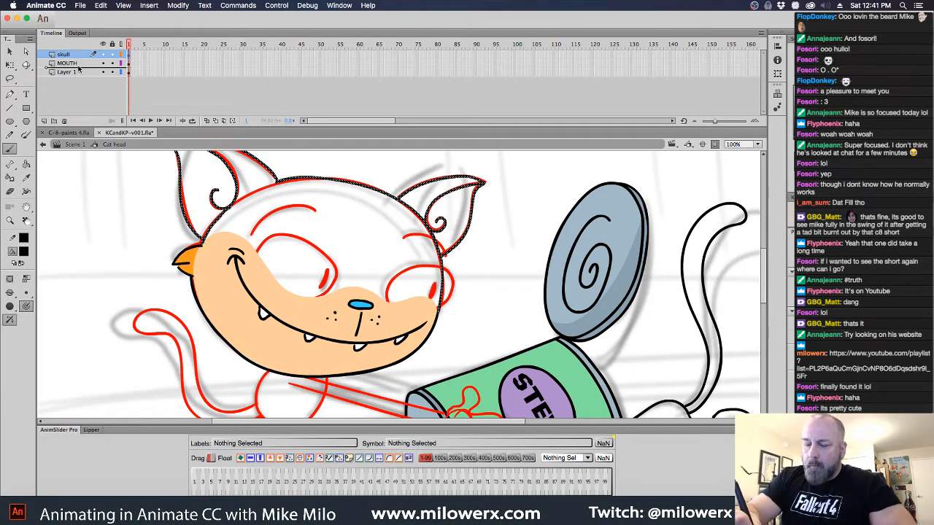
drag(78, 70, 79, 68)
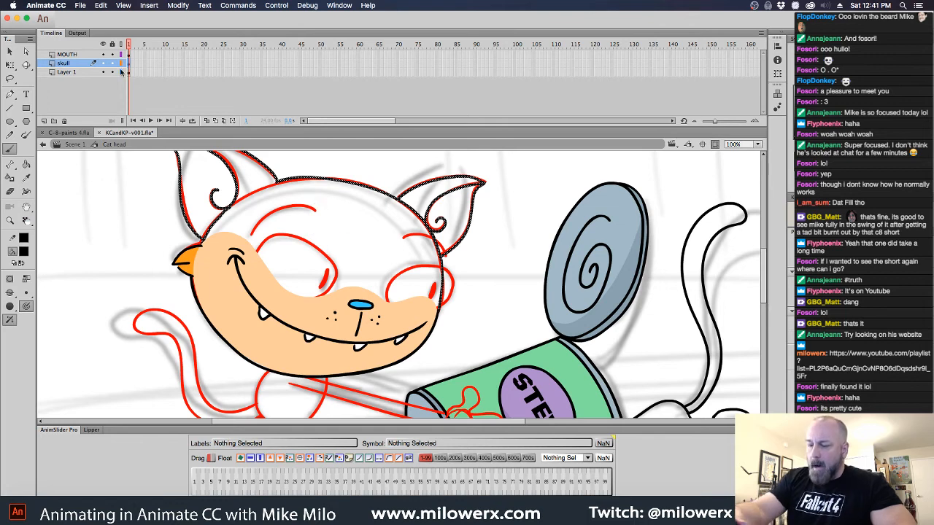
Hide the MOUTH layer and brush an orange line across the face on the skull layer to close the open head outline
click(103, 54)
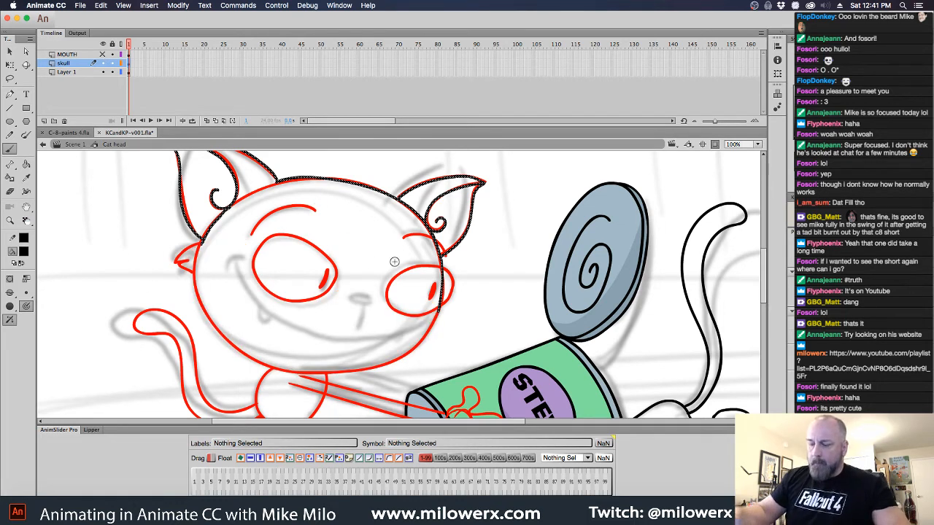
super+click(485, 264)
click(26, 252)
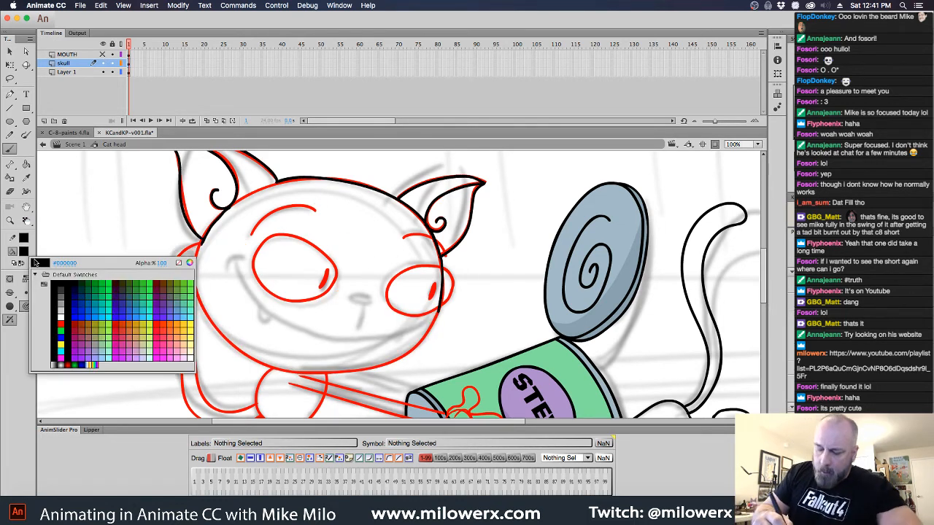
click(177, 328)
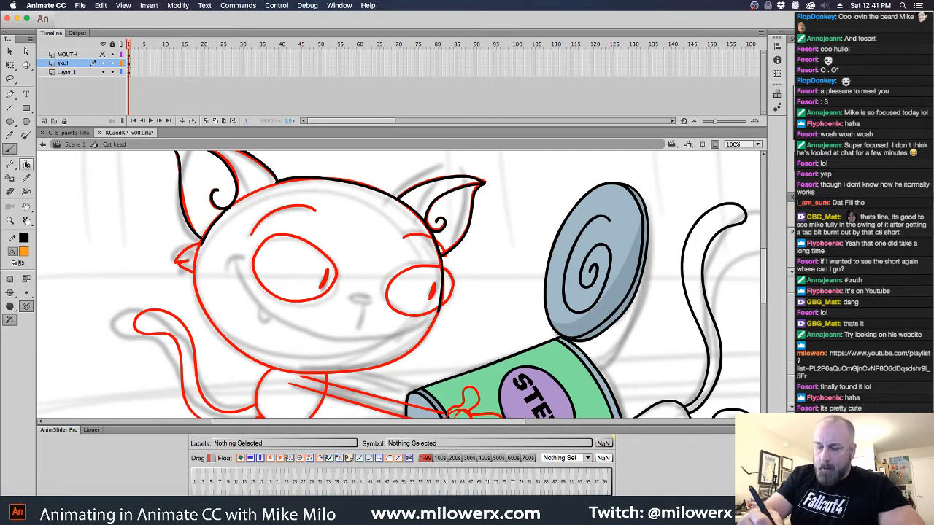
click(13, 294)
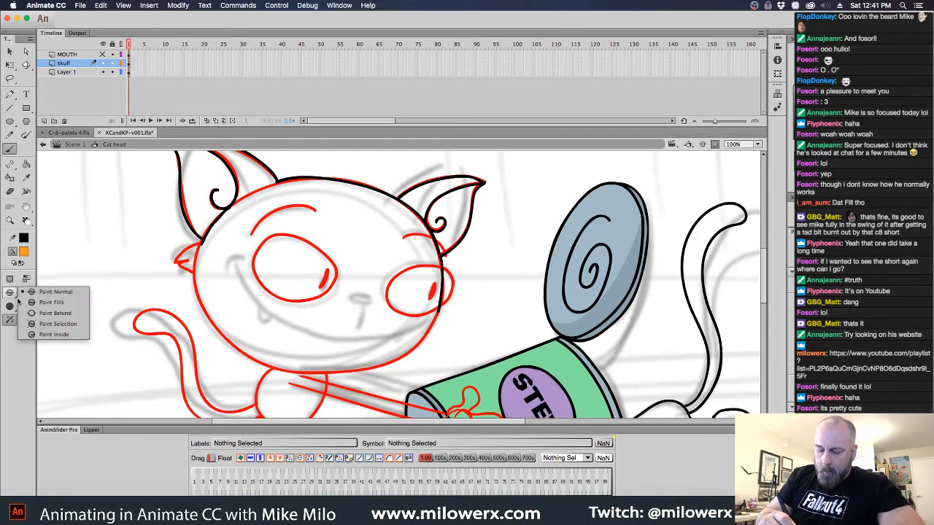
click(58, 324)
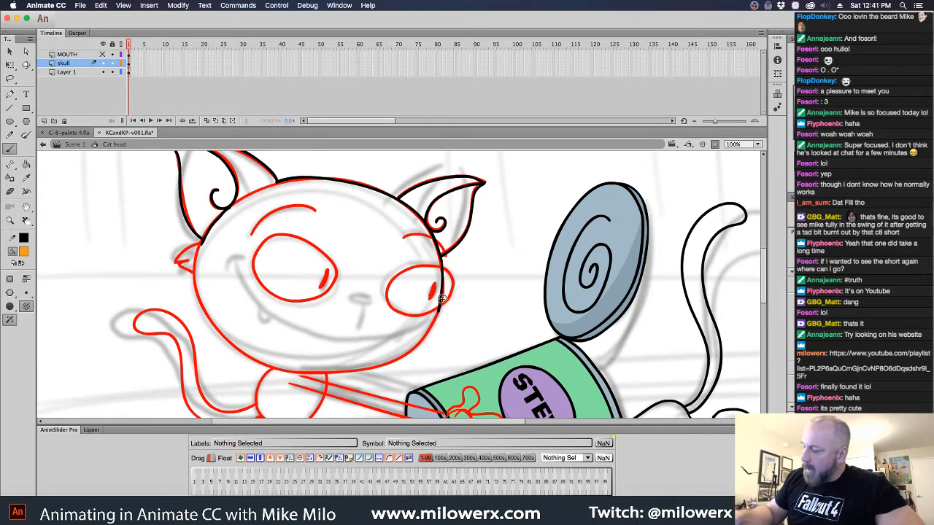
drag(438, 312, 208, 255)
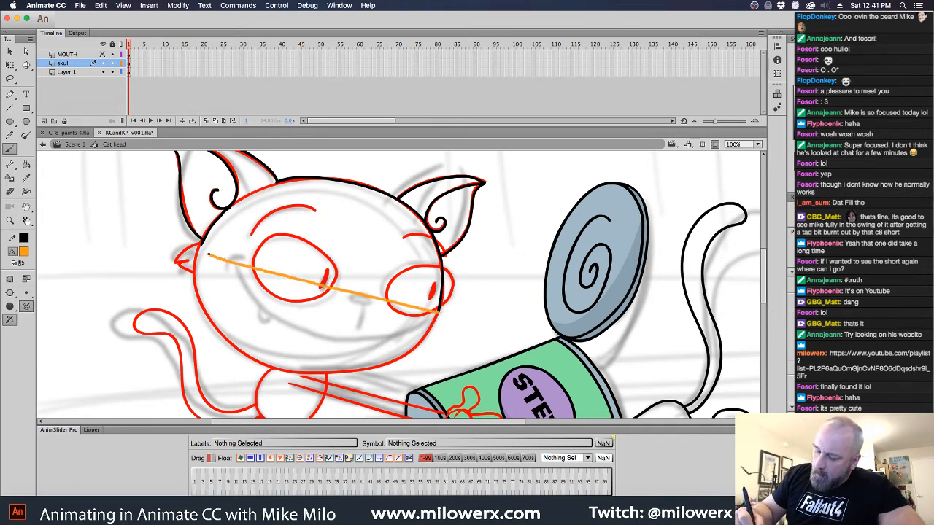
Fill the upper head and the backs of both ears with orange, including the small gap at the ear tip nearest the can
key(k)
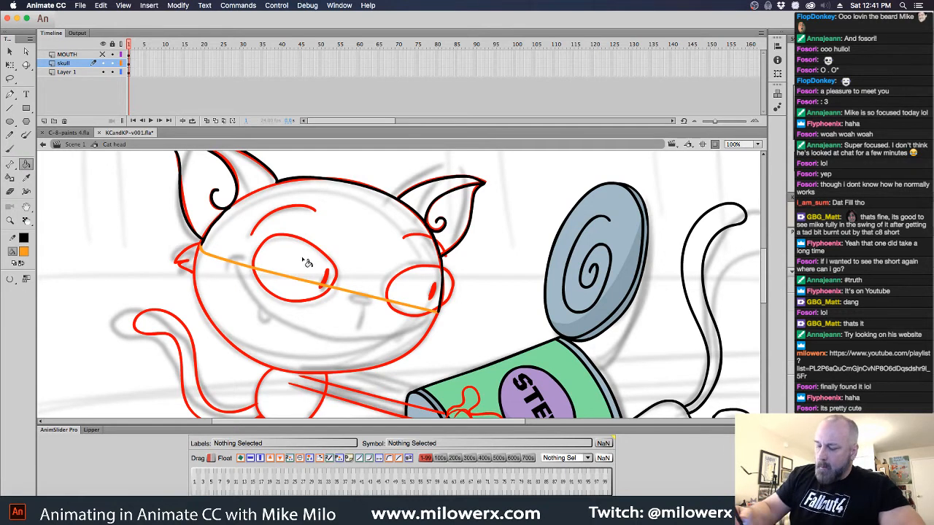
click(314, 268)
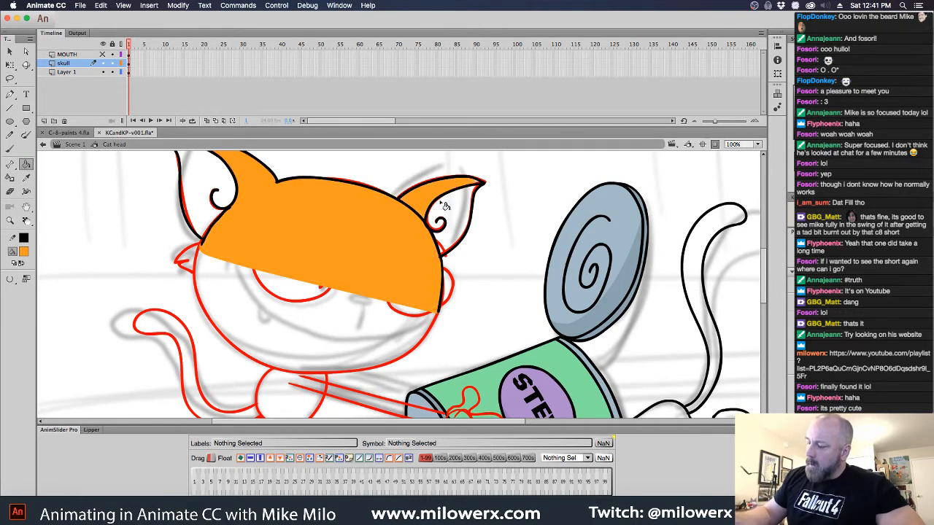
click(479, 184)
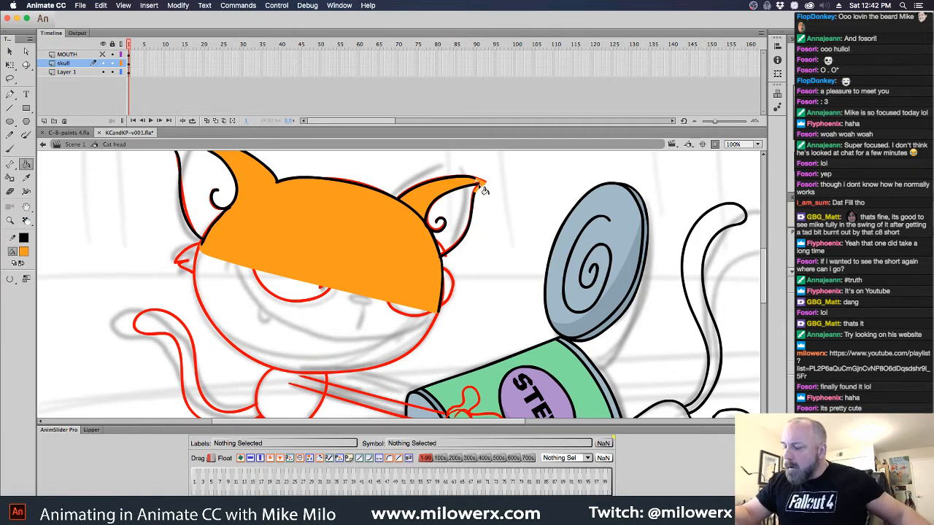
click(482, 184)
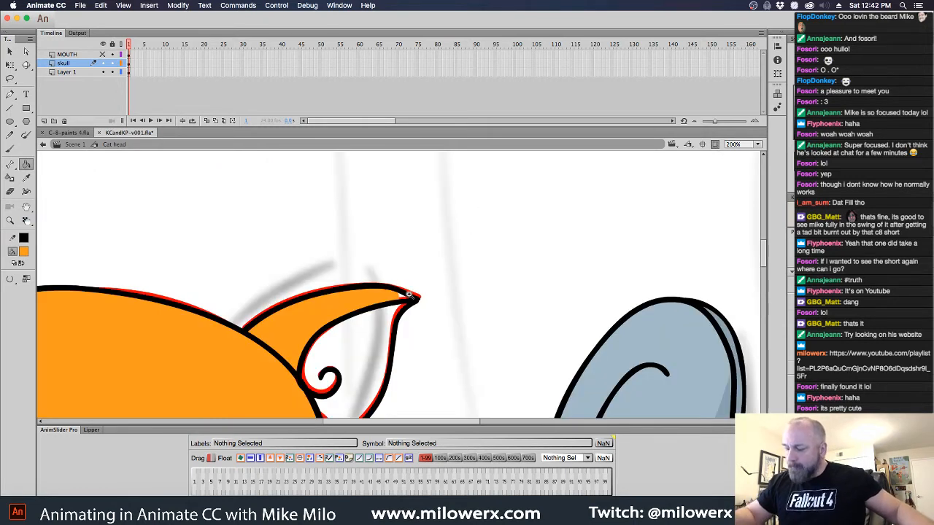
click(398, 297)
alt+click(427, 298)
alt+click(436, 307)
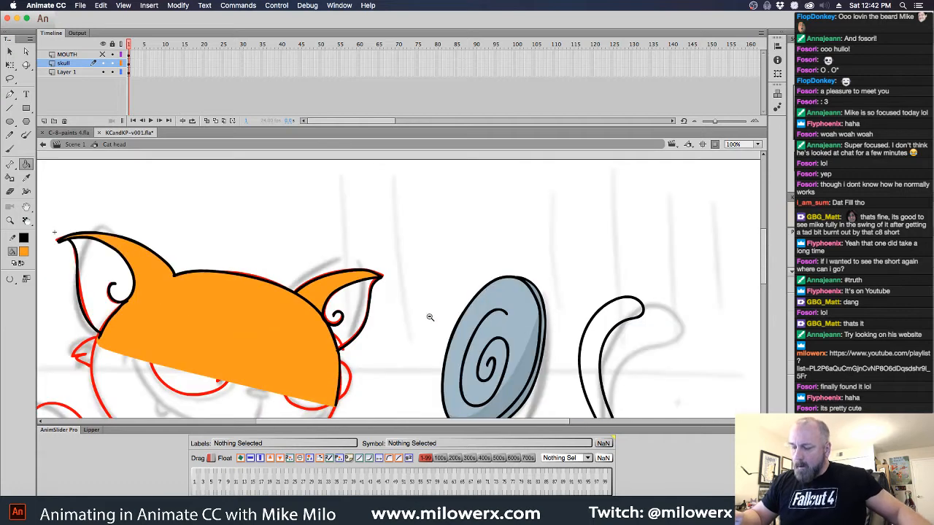
Move Layer 1, which holds the red sketch, above the skull layer and add a new layer above it
drag(421, 327, 464, 285)
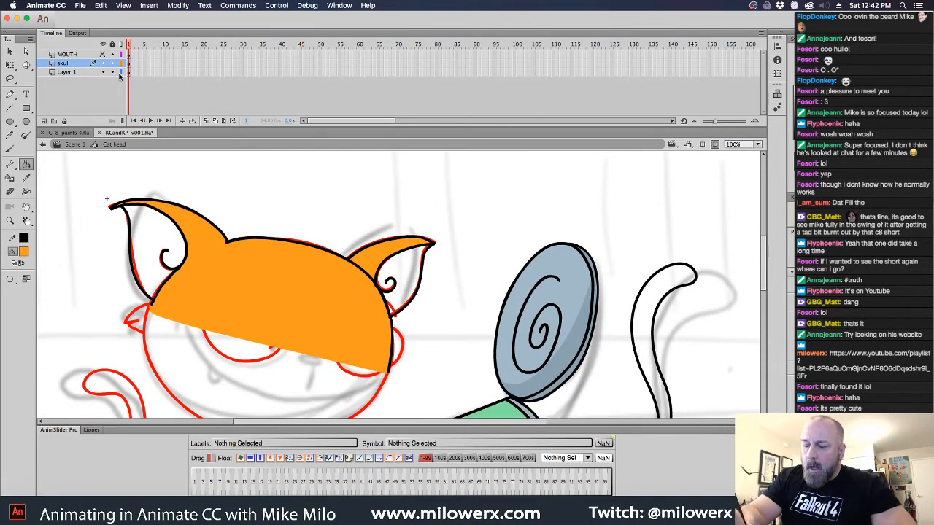
click(80, 72)
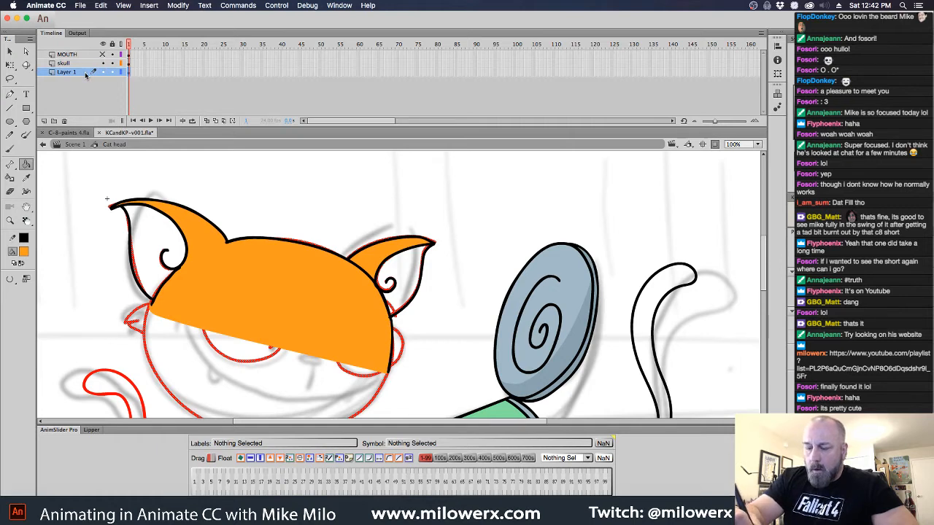
drag(82, 72, 80, 61)
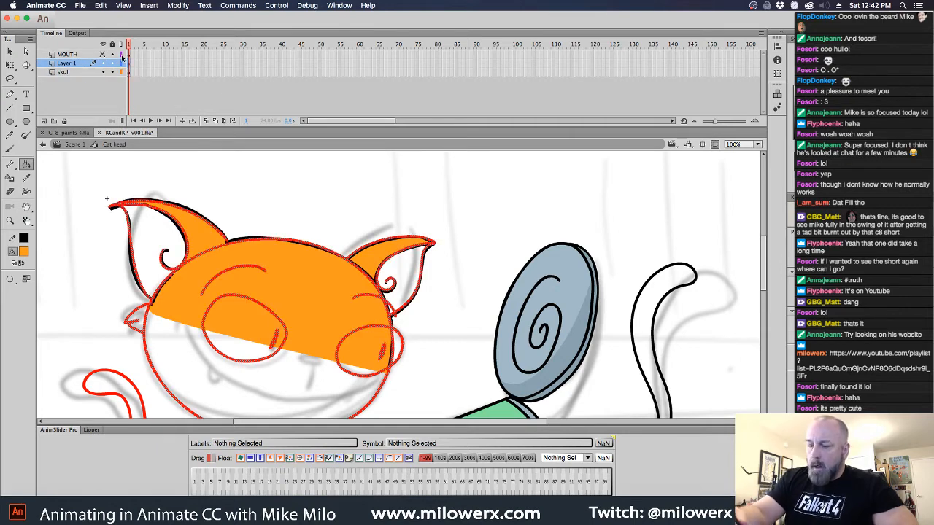
click(44, 120)
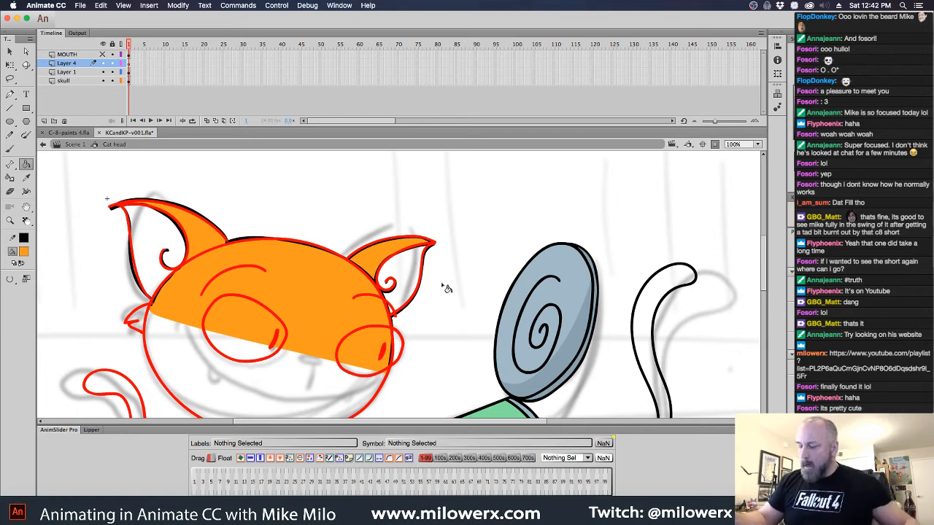
Brush black outlines around both of the cat's eyes on the new layer, following the red sketch
click(25, 253)
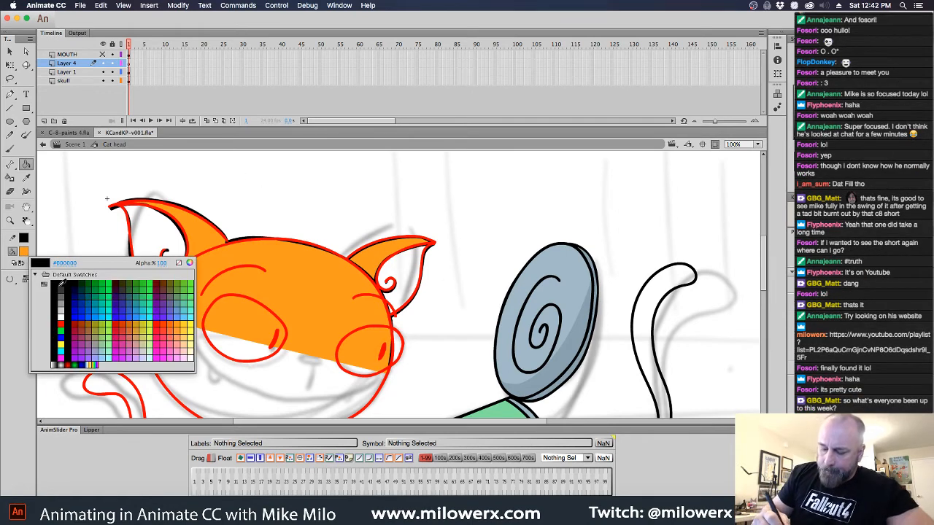
click(59, 282)
key(b)
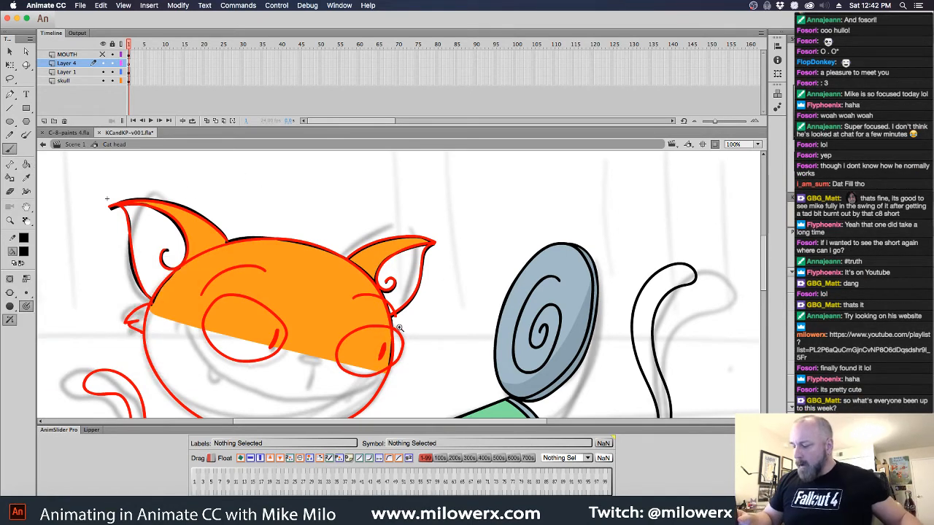
super+click(401, 324)
drag(448, 351, 606, 321)
alt+super+click(540, 314)
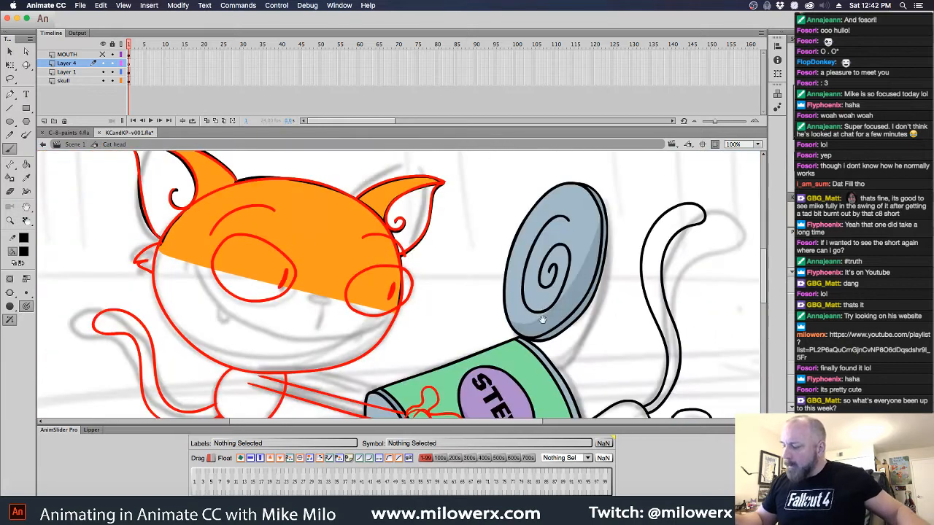
drag(523, 321, 543, 352)
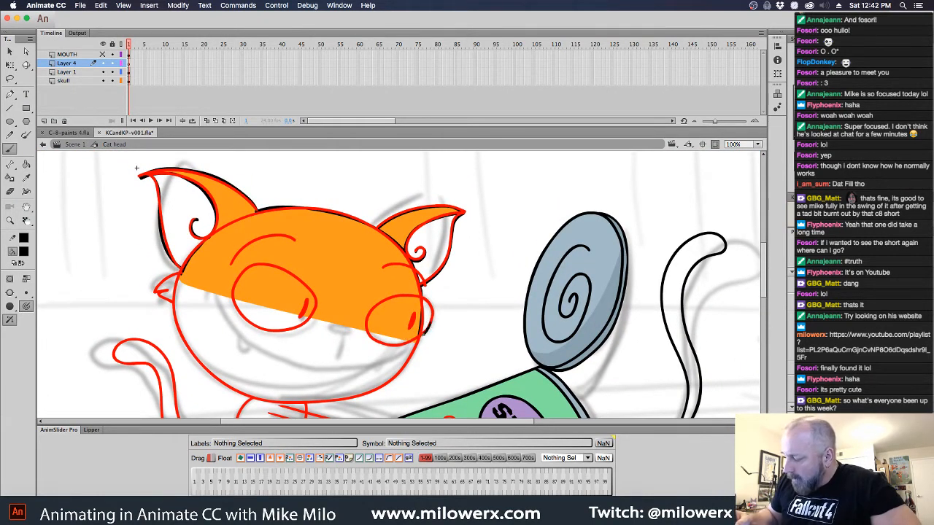
mouse_move(377, 338)
mouse_down()
mouse_move(369, 325)
mouse_move(415, 295)
mouse_up()
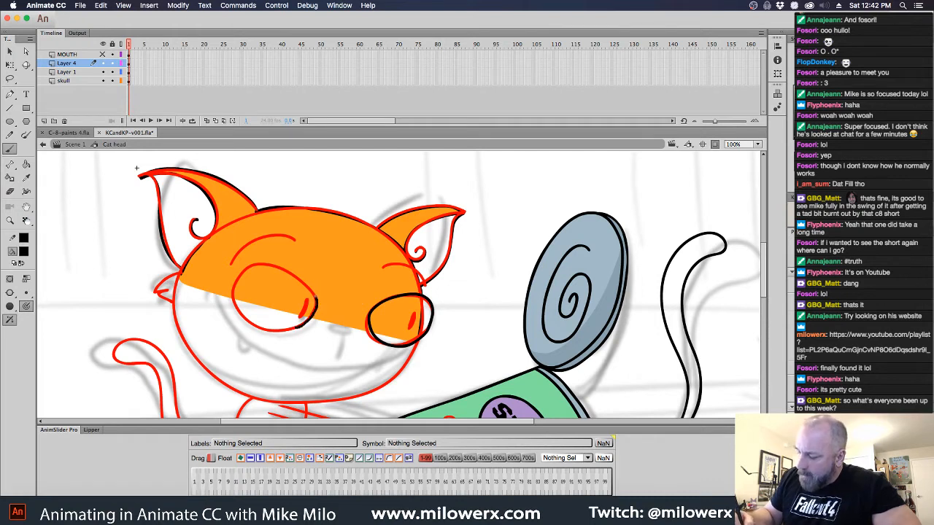
mouse_move(315, 296)
mouse_down()
mouse_move(271, 265)
mouse_move(247, 264)
mouse_move(232, 289)
mouse_move(243, 320)
mouse_move(261, 329)
mouse_move(321, 315)
mouse_up()
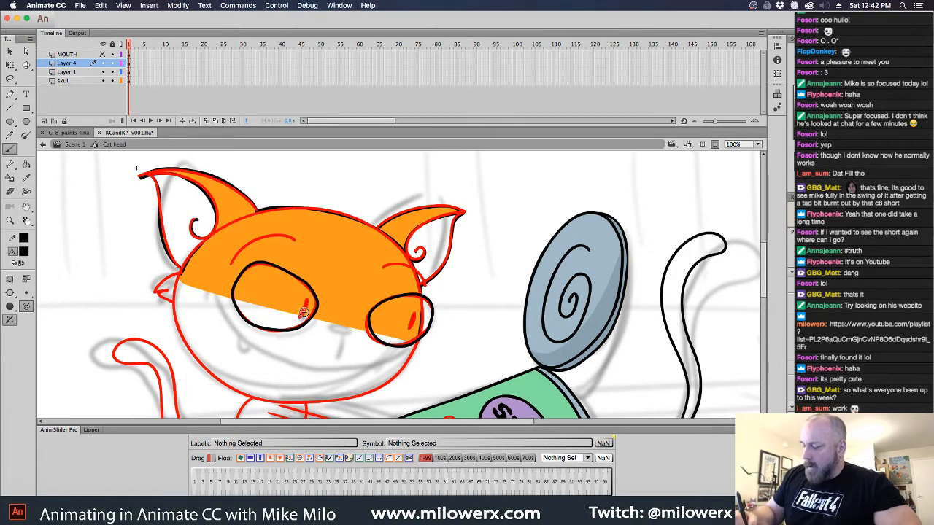
Brush a slanted black slit pupil in each eye, redoing the one in the eye nearest the can
mouse_move(299, 318)
mouse_down()
mouse_move(307, 299)
mouse_move(301, 318)
mouse_up()
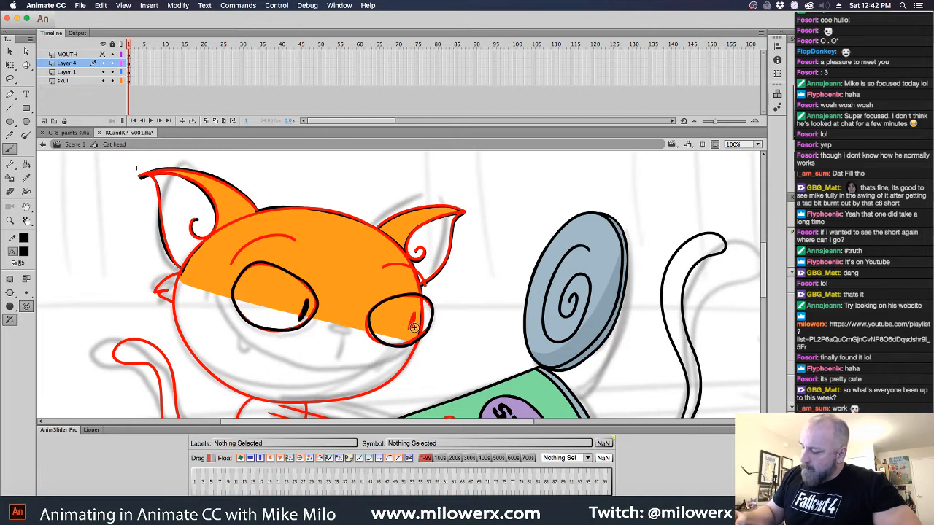
drag(414, 331, 416, 312)
key(super+z)
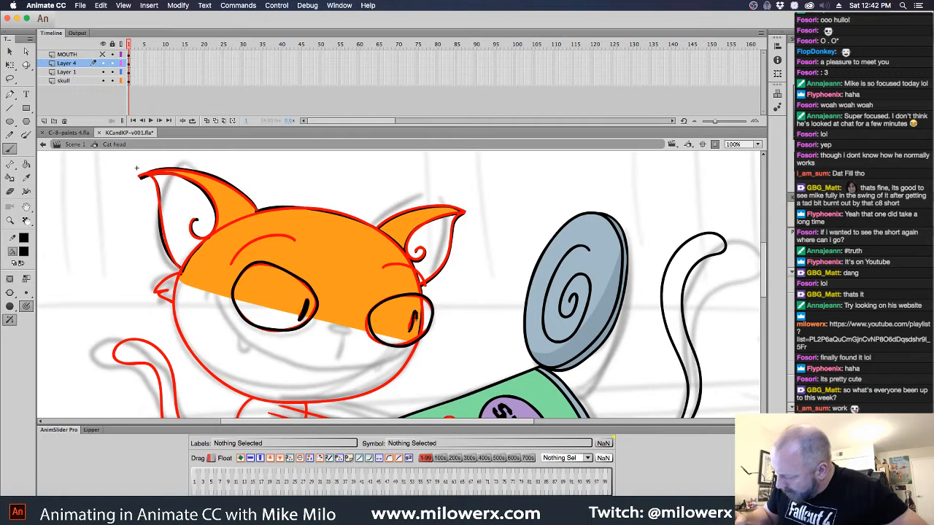
Fill both of the cat's eyes with light green
click(24, 252)
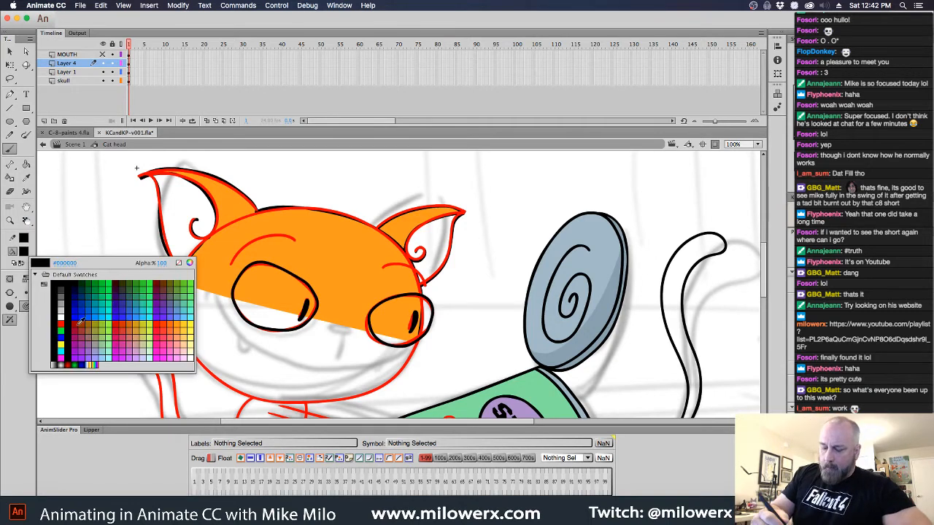
click(192, 281)
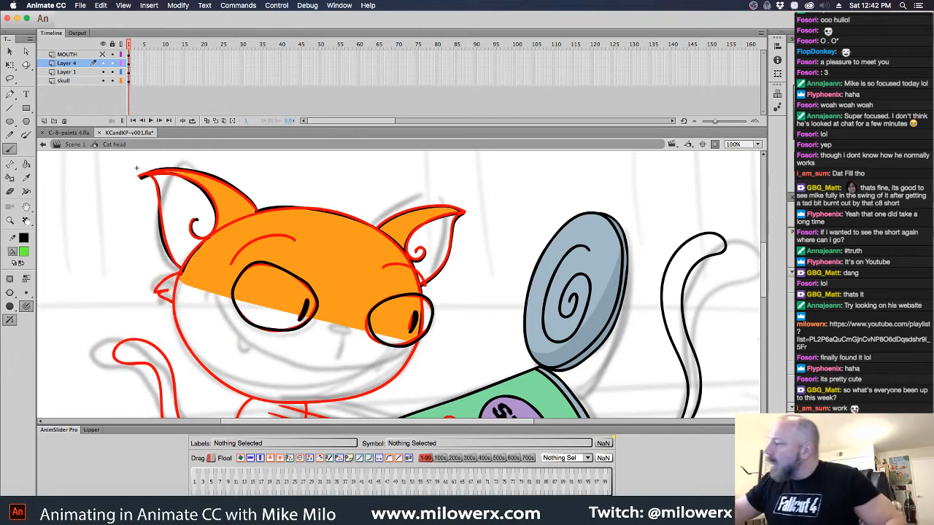
key(k)
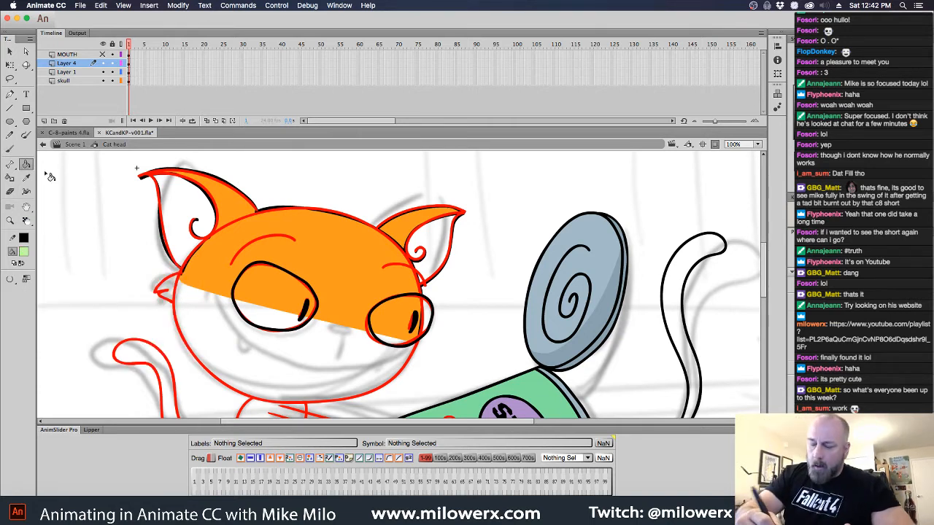
click(281, 302)
click(398, 338)
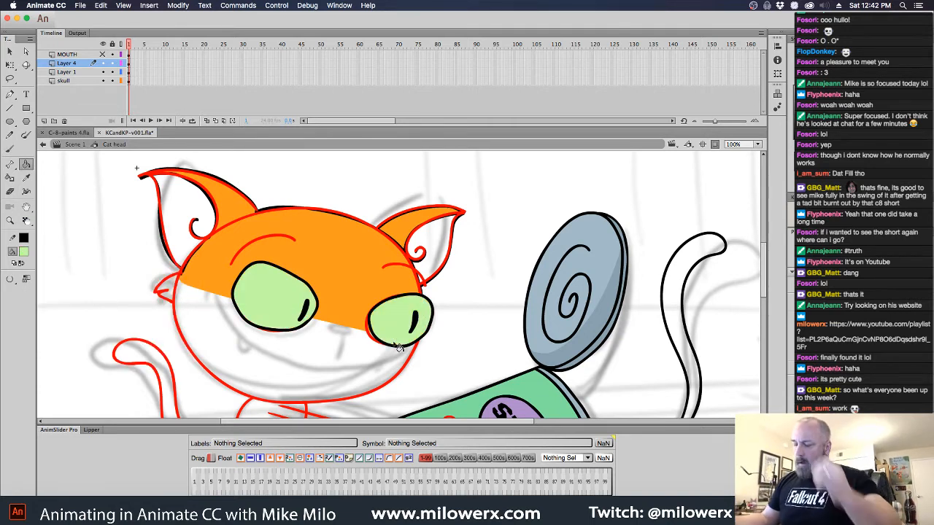
Convert the eye artwork on Layer 4 into a Graphic symbol named Cat eyes
click(90, 65)
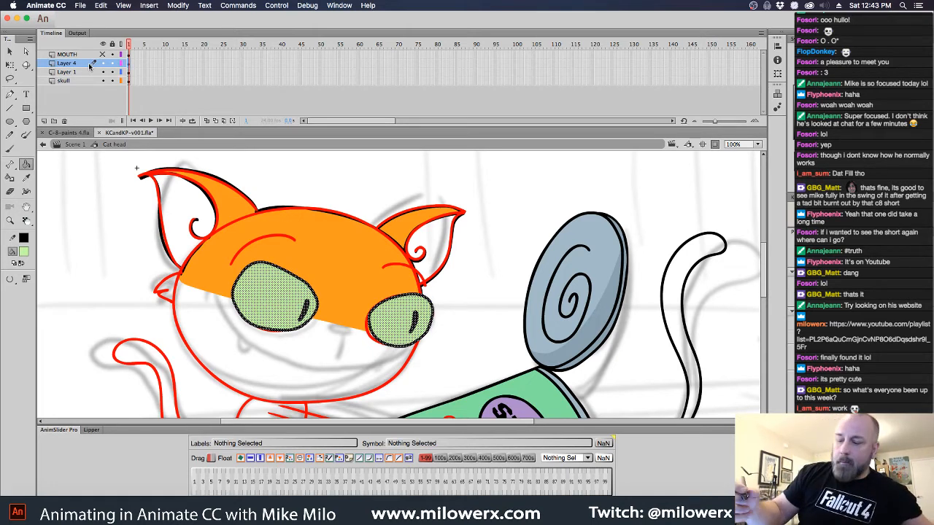
key(F8)
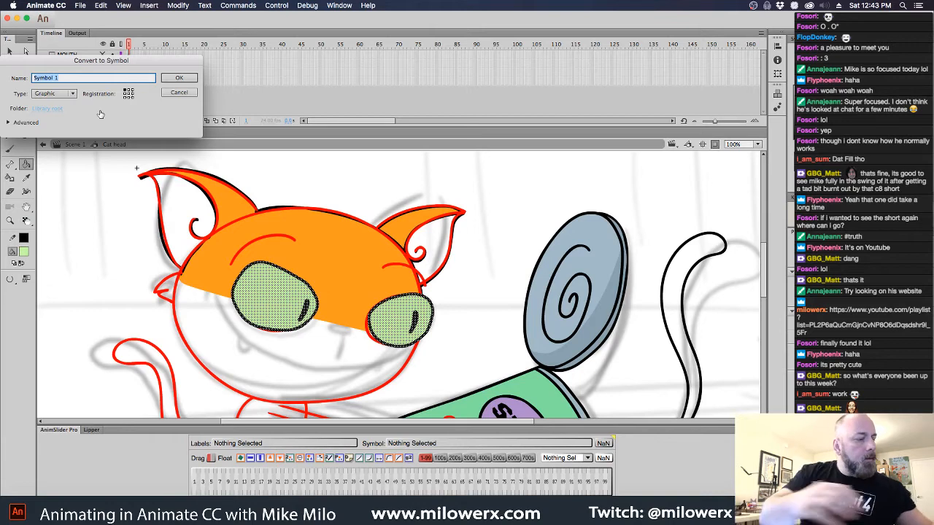
text(Cat eyes)
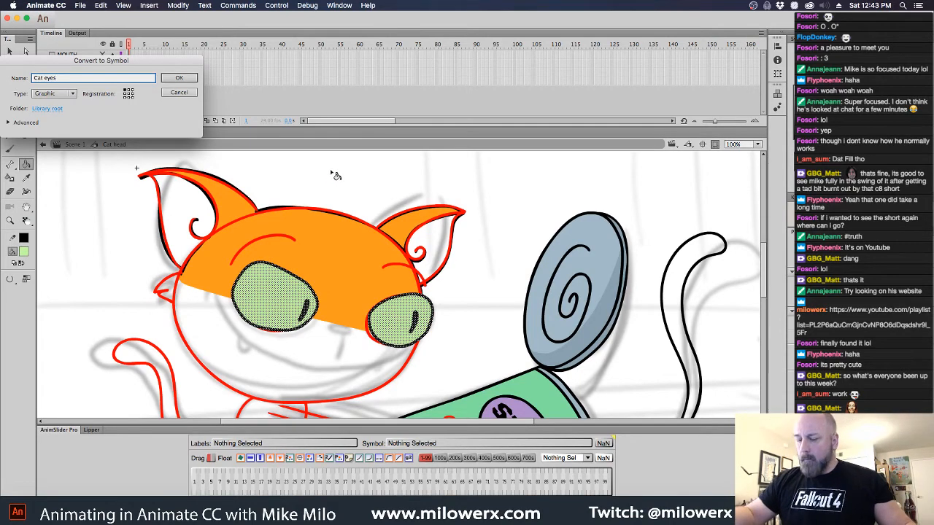
key(Return)
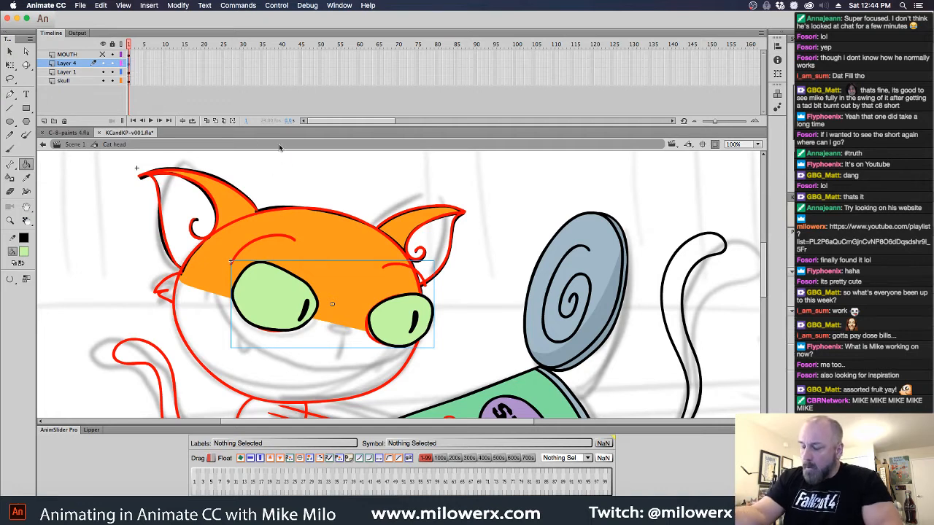
Move Layer 1 below the skull layer and delete its red head sketch
click(129, 72)
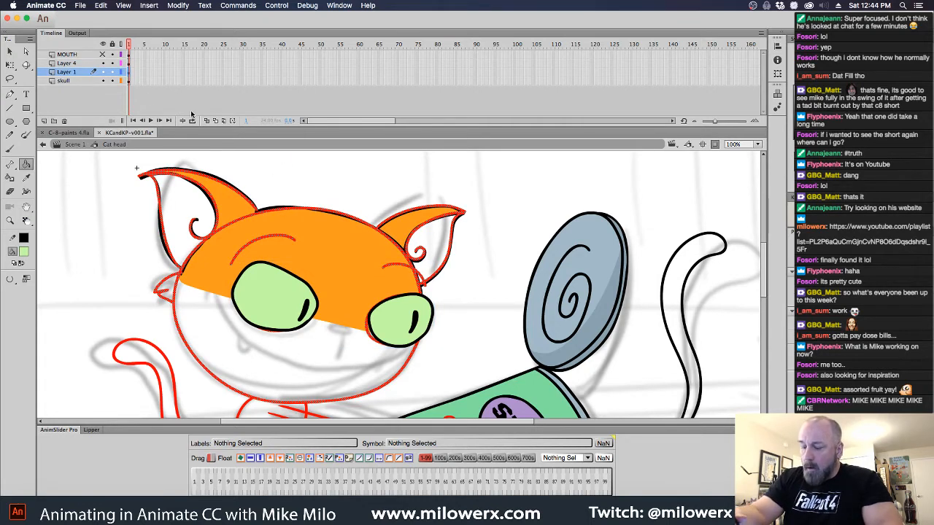
drag(85, 73, 83, 89)
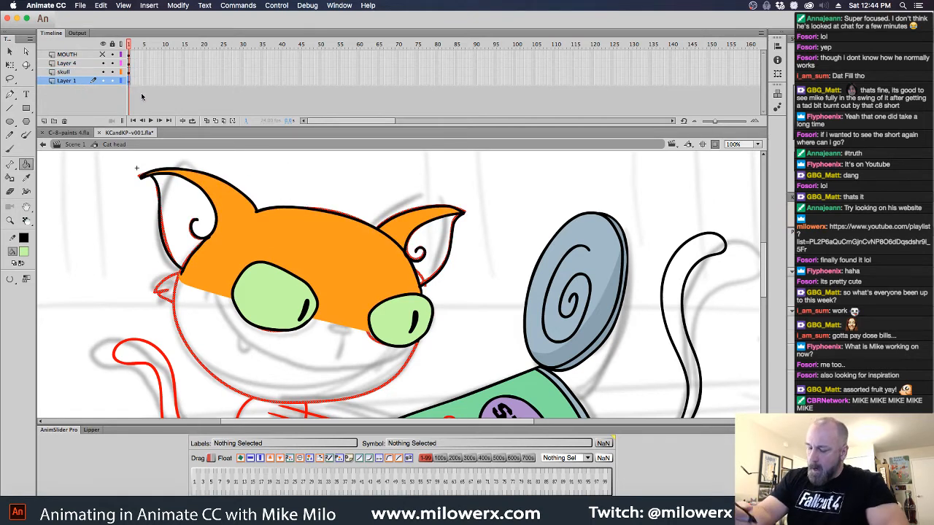
key(Delete)
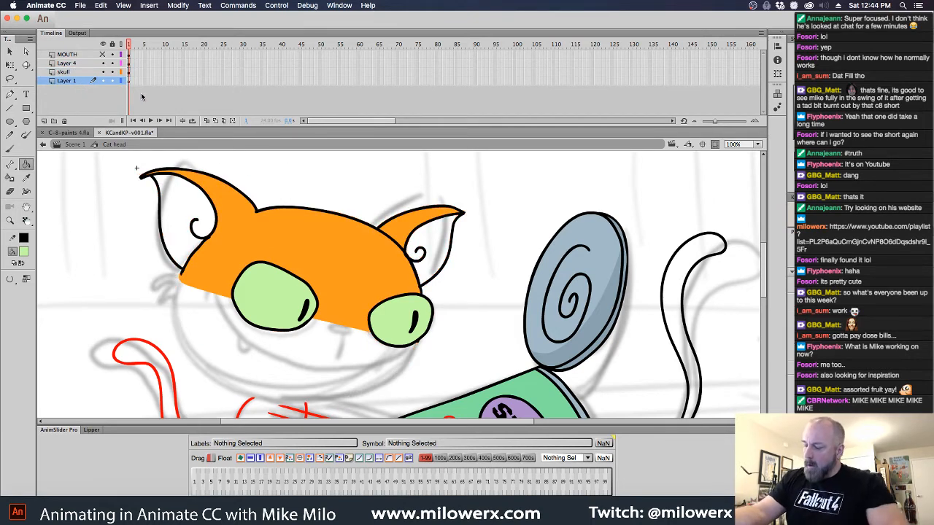
Show the MOUTH layer again and sample black from the mouth line as the fill color
click(23, 251)
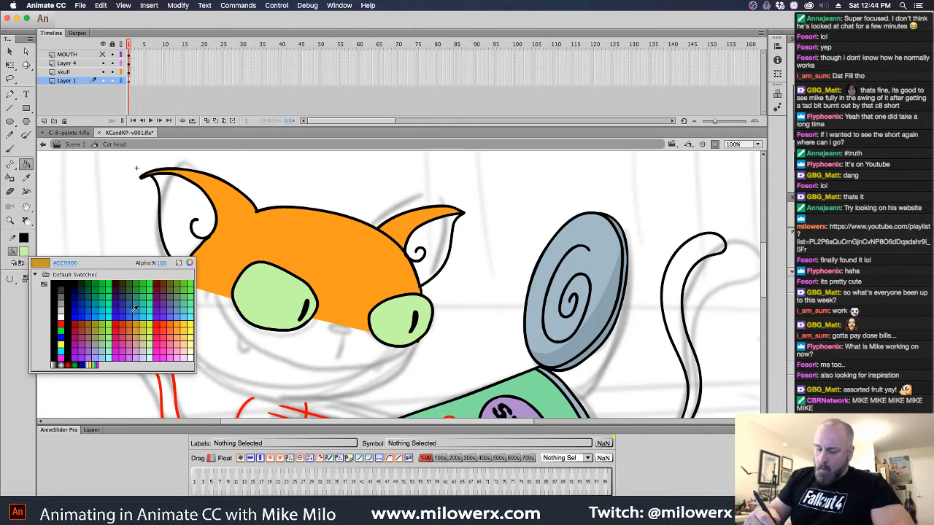
click(48, 263)
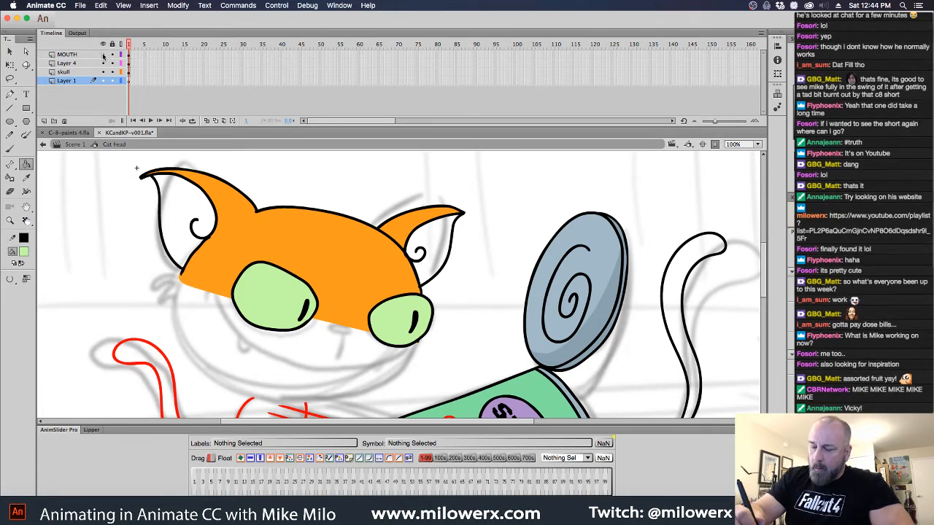
click(103, 55)
click(24, 252)
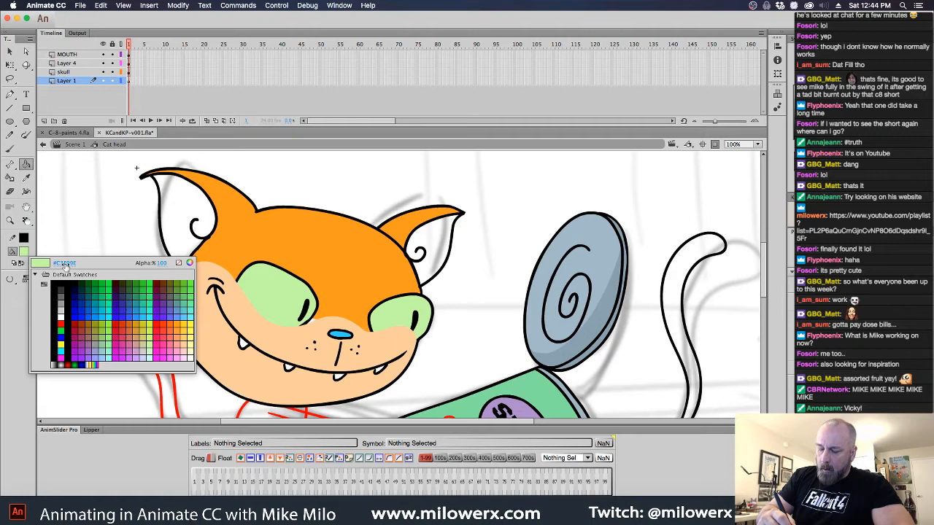
click(268, 350)
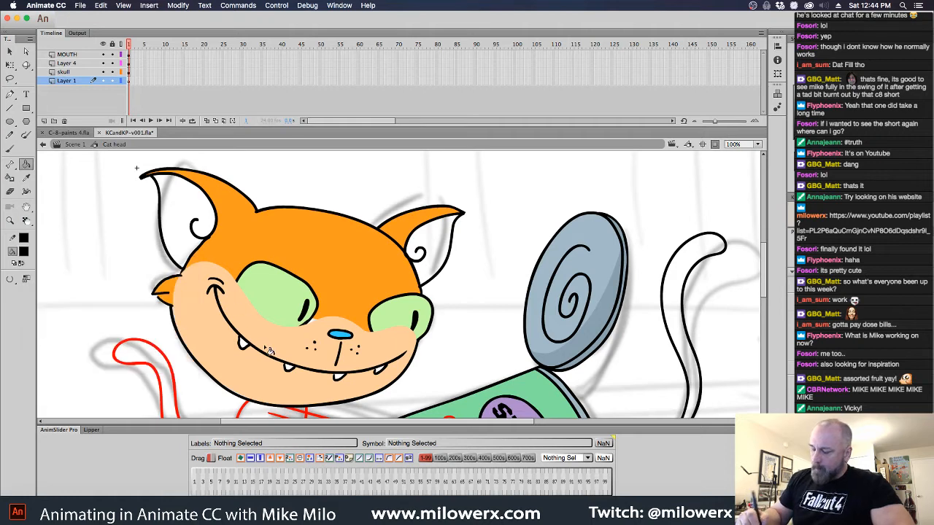
Rename Layer 4 as Eyes and move it above the MOUTH layer
click(80, 64)
double_click(78, 65)
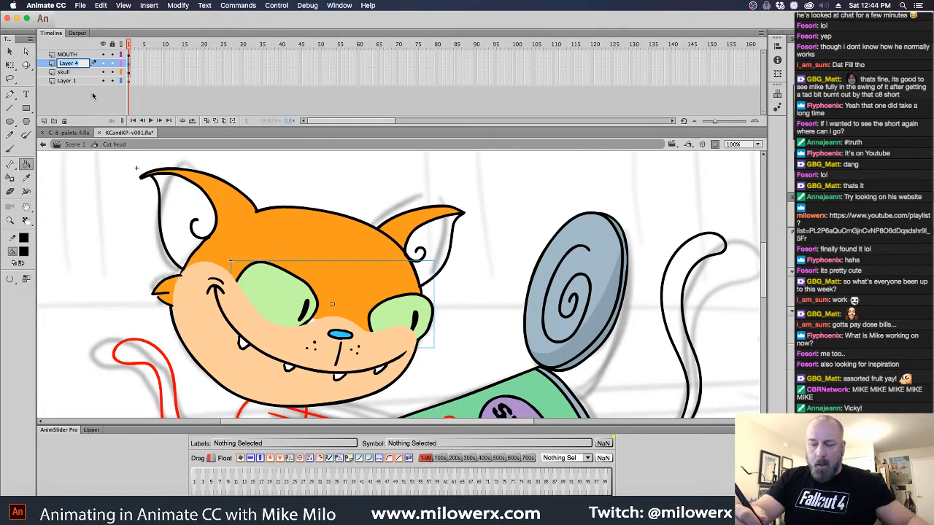
text(Eyes)
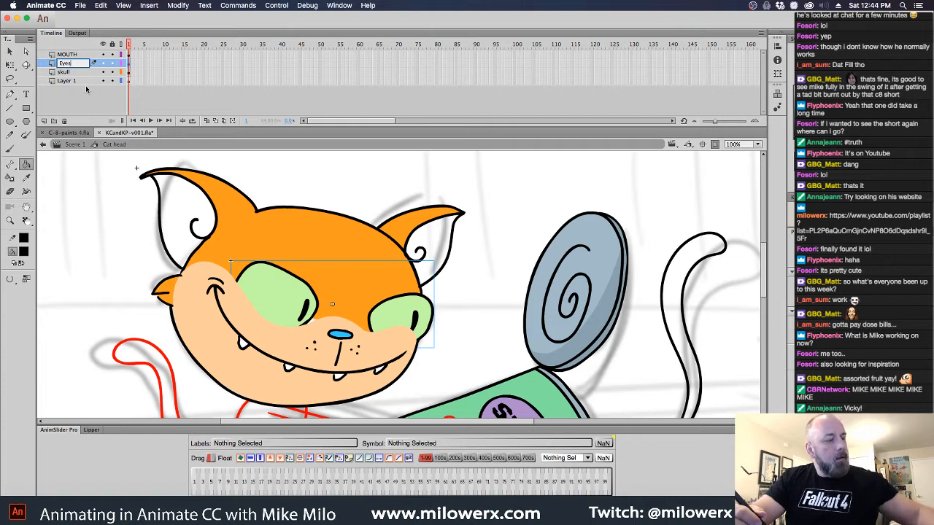
key(Return)
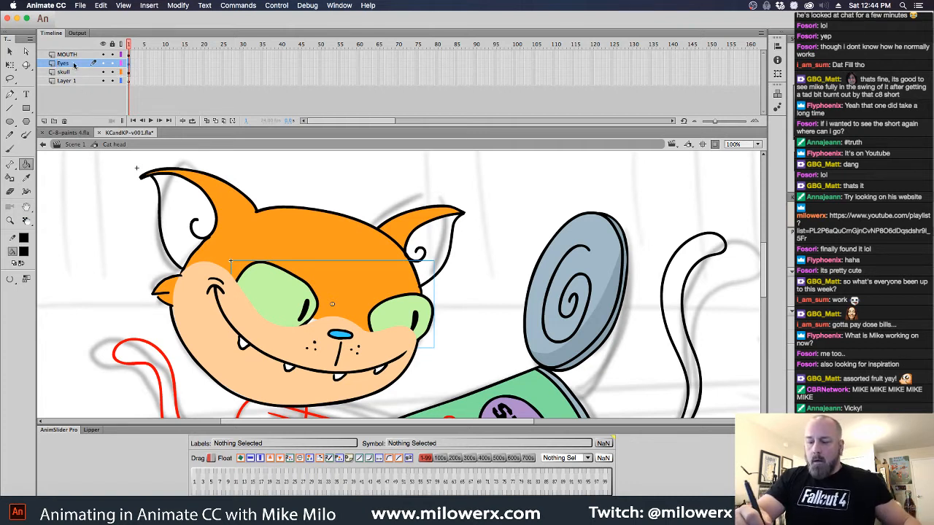
drag(73, 55, 71, 51)
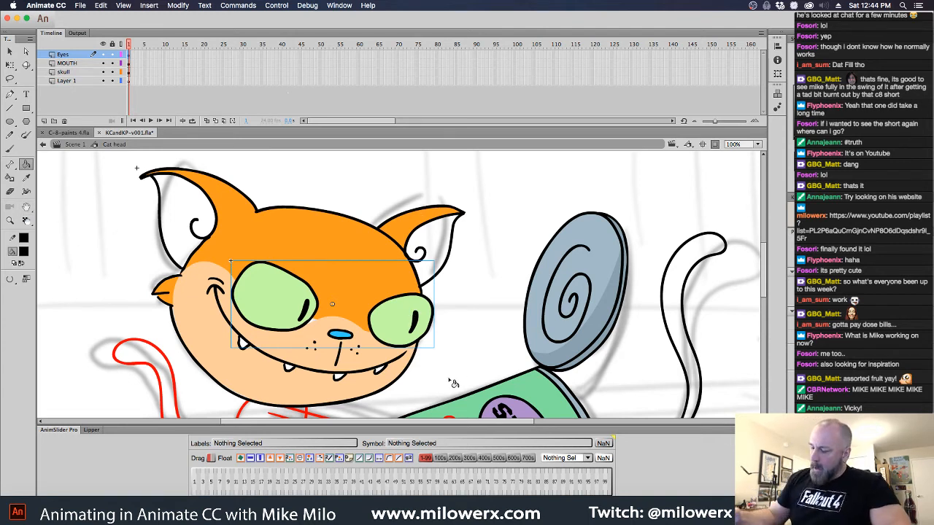
Open the mouth symbol for editing and set up the Brush with a black fill in Paint Normal mode
double_click(400, 375)
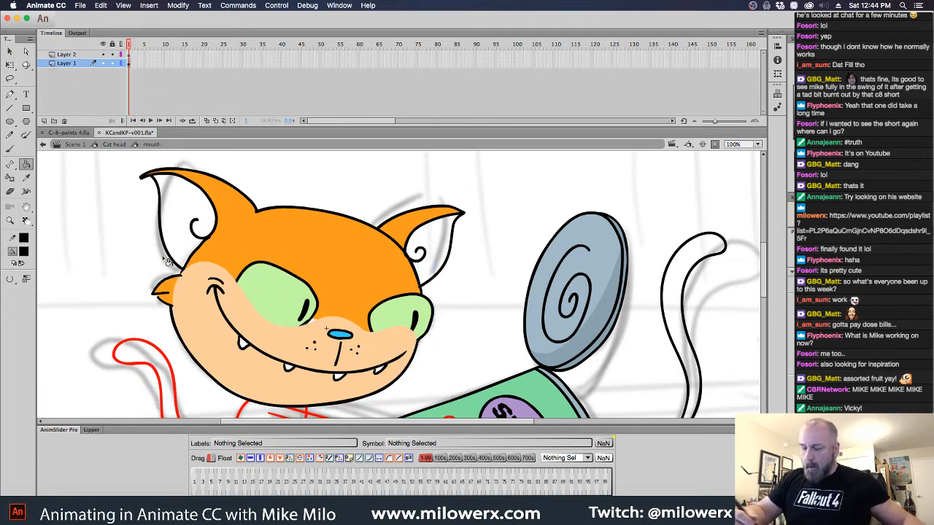
click(24, 251)
click(53, 283)
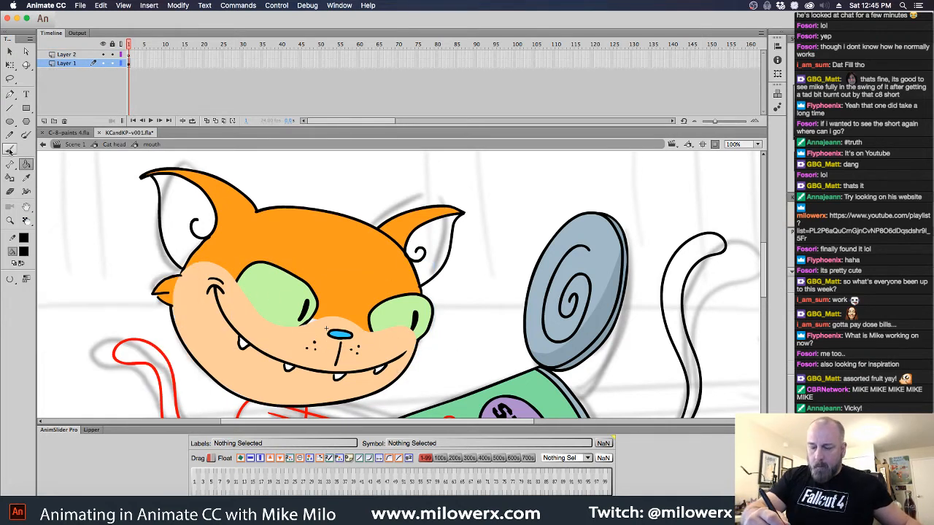
click(9, 149)
super+click(413, 332)
drag(432, 342, 620, 360)
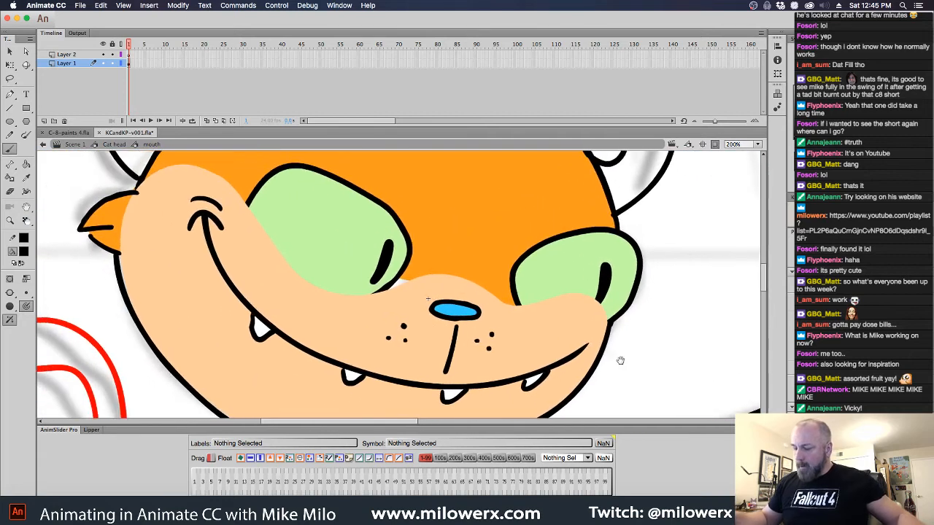
alt+super+click(583, 322)
drag(624, 362, 676, 399)
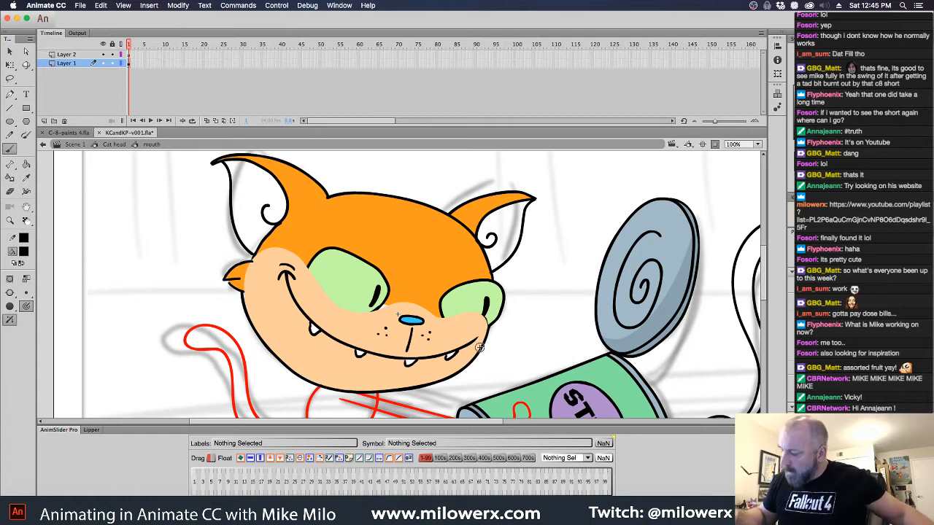
click(10, 293)
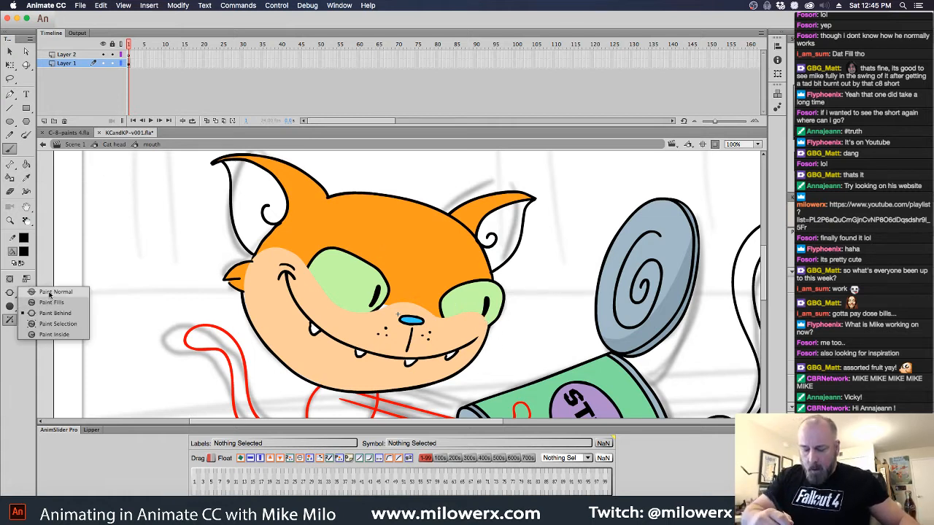
click(50, 297)
Ink the muzzle's upper edge in black below the eyes and delete the leftover peach fill above it
mouse_move(487, 334)
mouse_down()
mouse_move(480, 314)
mouse_move(439, 318)
mouse_move(401, 303)
mouse_move(348, 312)
mouse_move(302, 264)
mouse_move(262, 250)
mouse_move(244, 302)
mouse_up()
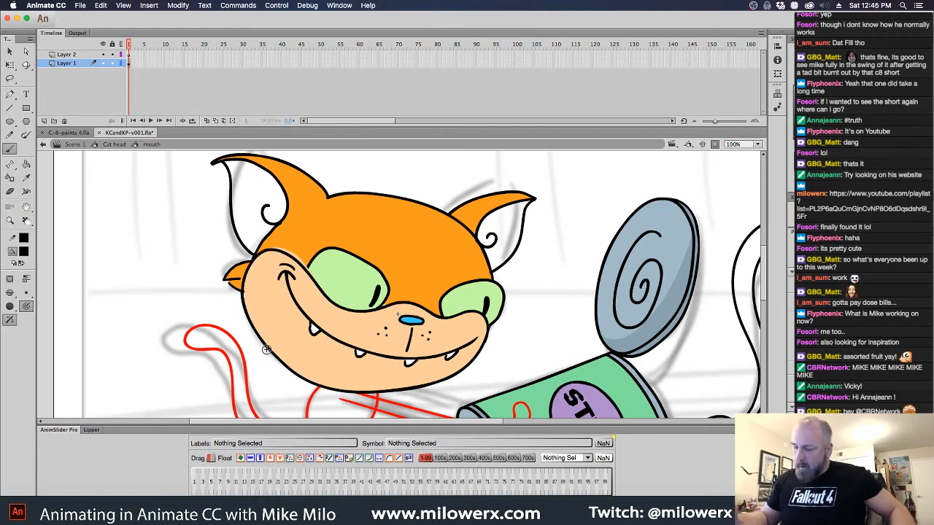
key(v)
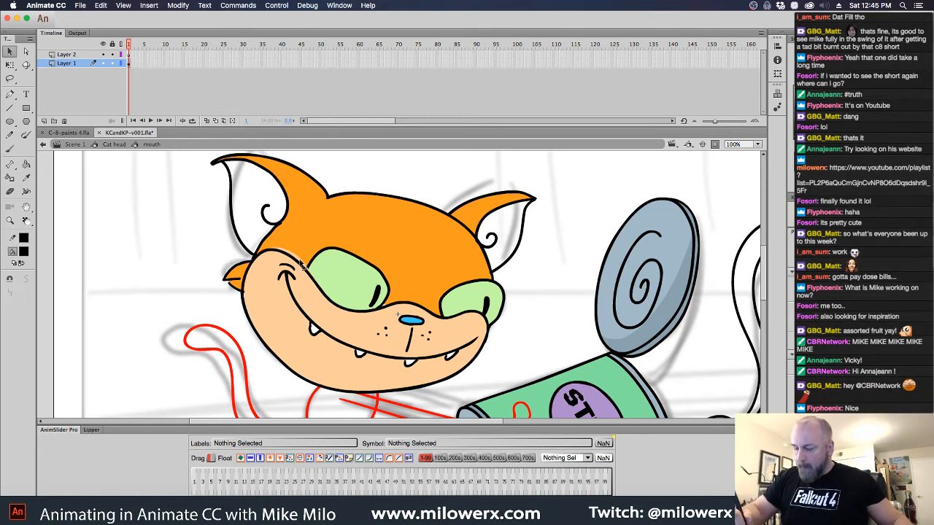
key(Delete)
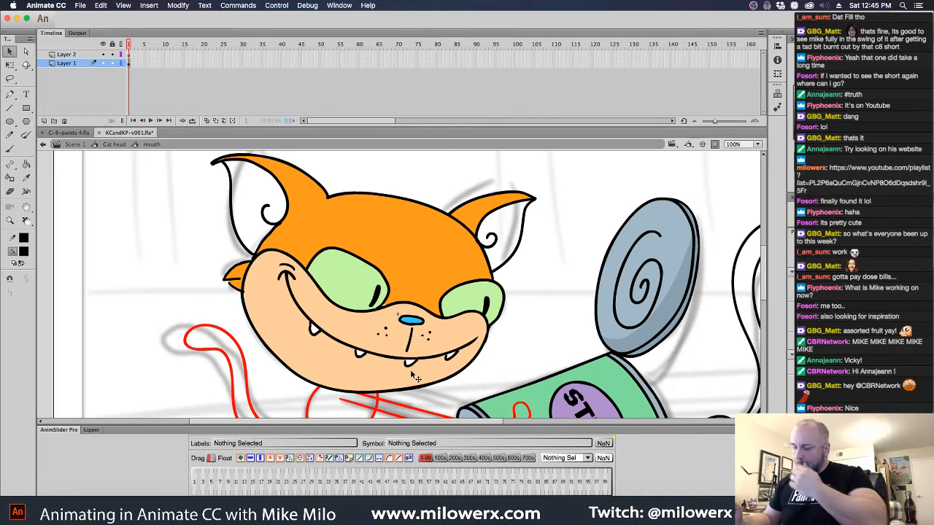
Delete all the existing muzzle artwork on Layer 1 of the mouth symbol
click(119, 145)
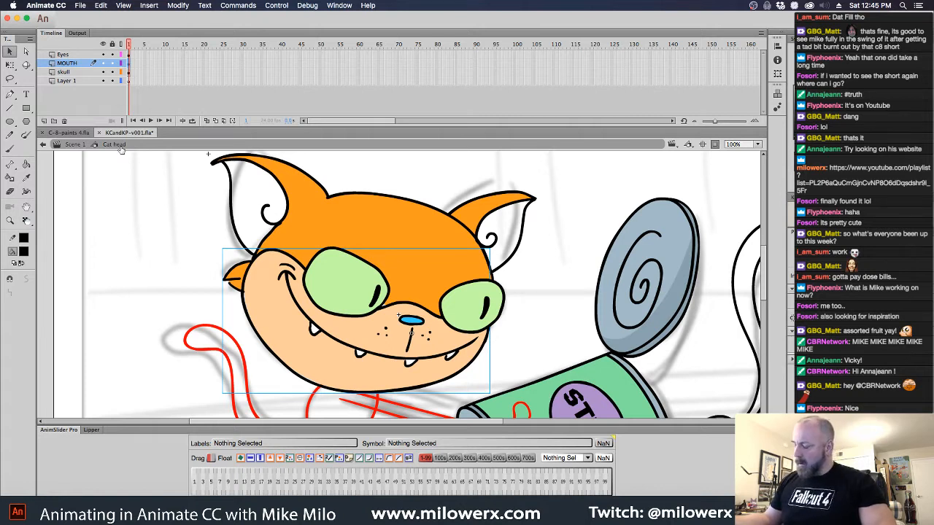
double_click(472, 370)
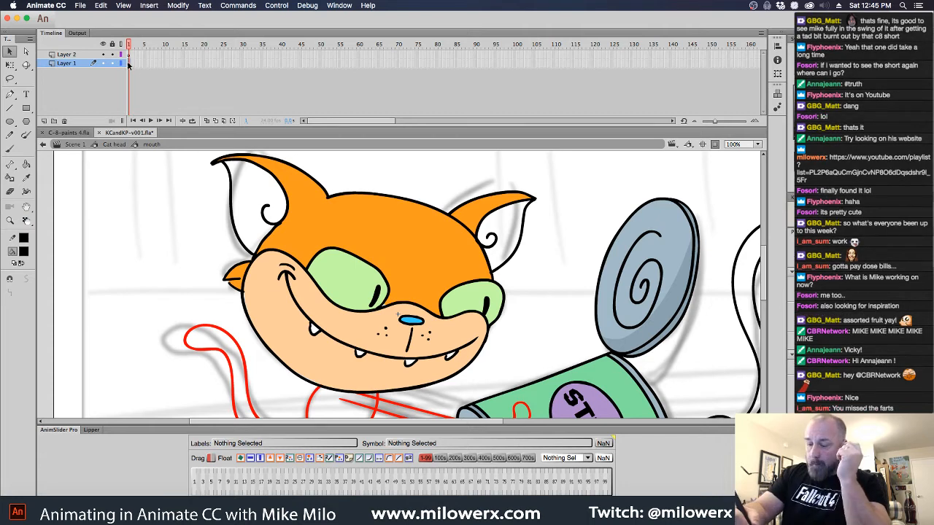
click(390, 256)
key(Delete)
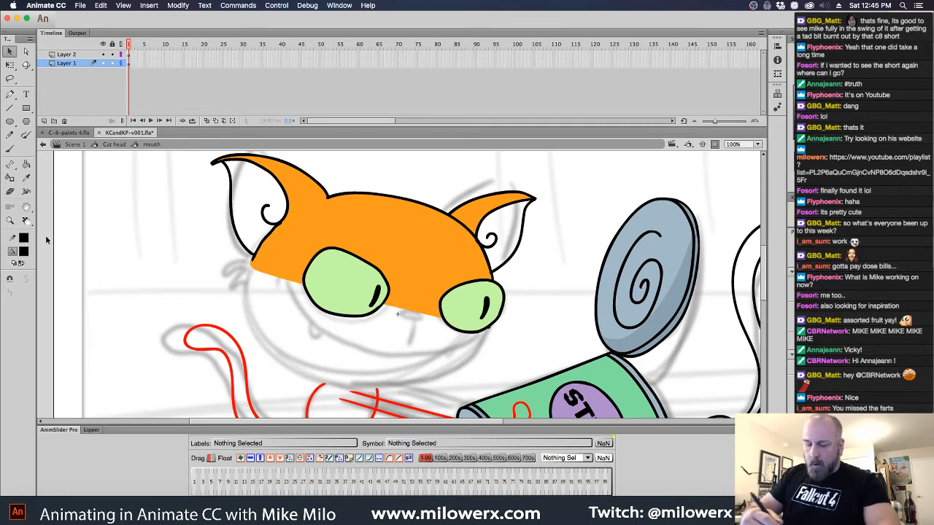
Redraw the cat's jaw line and cheek fur tufts with black brush strokes, following the rough sketch
click(25, 251)
click(26, 250)
click(9, 149)
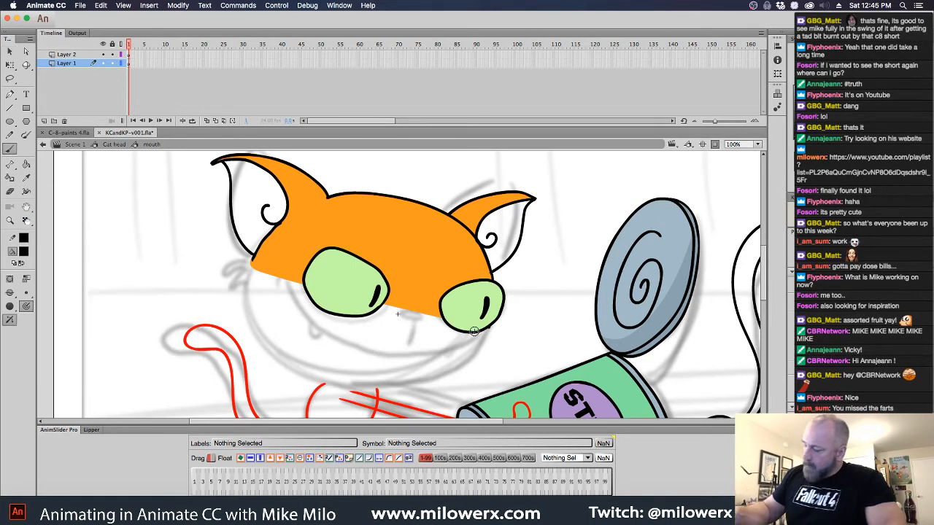
mouse_move(487, 332)
mouse_down()
mouse_move(463, 371)
mouse_move(432, 388)
mouse_move(325, 378)
mouse_move(281, 352)
mouse_move(250, 299)
mouse_move(247, 273)
mouse_up()
key(ctrl+z)
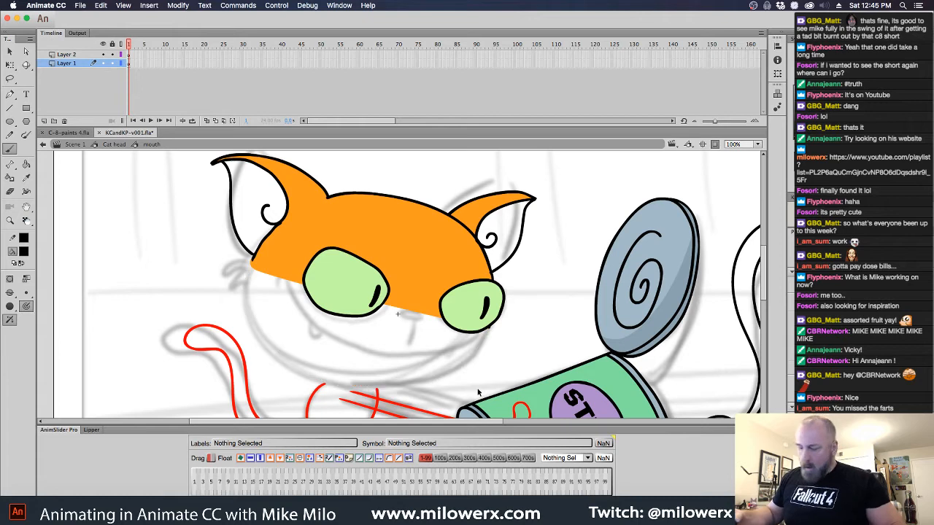
mouse_move(489, 325)
mouse_down()
mouse_move(472, 354)
mouse_move(450, 366)
mouse_move(341, 367)
mouse_move(277, 334)
mouse_move(251, 295)
mouse_move(250, 259)
mouse_move(248, 283)
mouse_up()
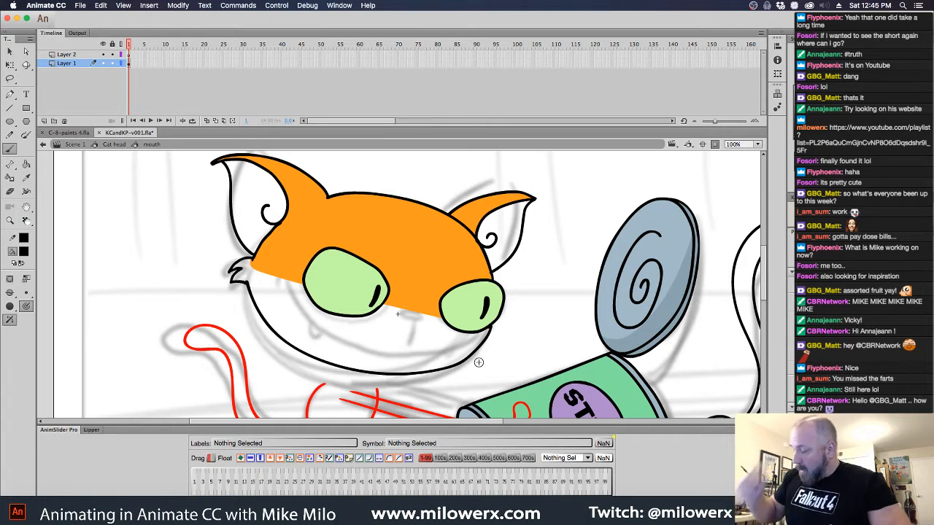
Ink the nose outline, the muzzle's upper contour beneath the eyes and the long smile line in black
mouse_move(400, 313)
mouse_down()
mouse_move(423, 319)
mouse_move(401, 319)
mouse_up()
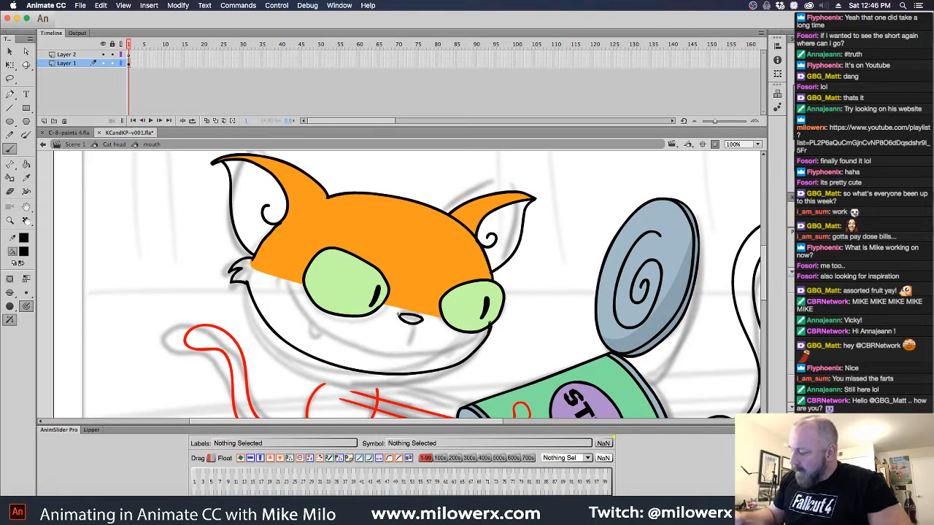
mouse_move(492, 321)
mouse_down()
mouse_move(440, 318)
mouse_move(396, 300)
mouse_move(395, 309)
mouse_move(358, 308)
mouse_move(271, 269)
mouse_move(255, 278)
mouse_move(257, 318)
mouse_up()
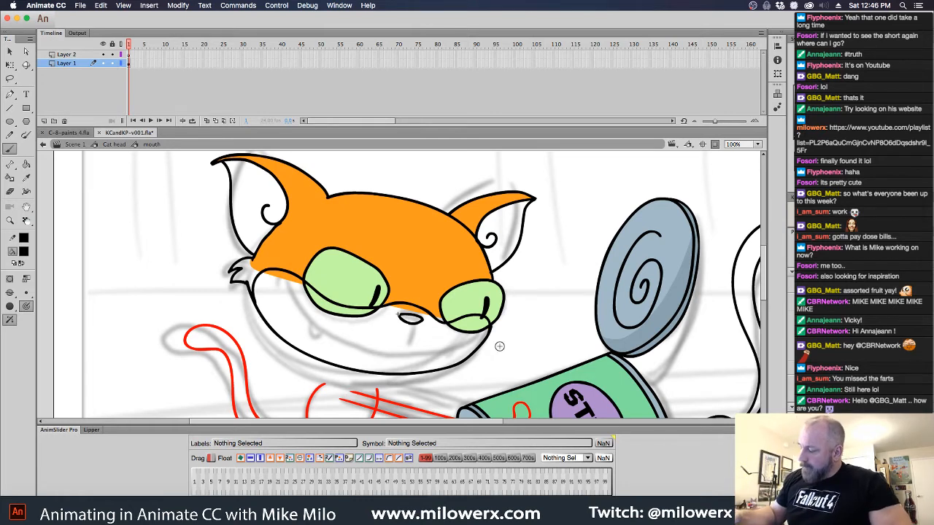
mouse_move(474, 338)
mouse_down()
mouse_move(405, 356)
mouse_move(350, 346)
mouse_move(306, 318)
mouse_move(285, 284)
mouse_up()
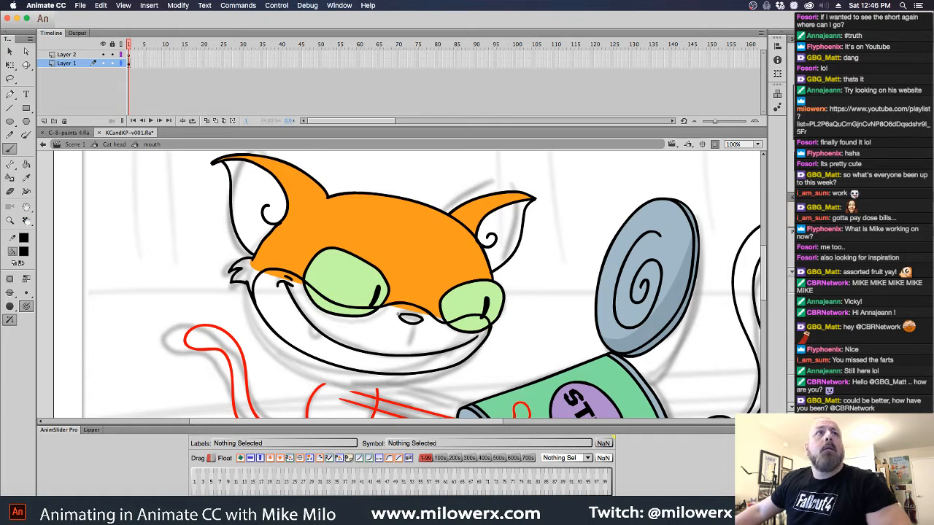
key(super+Tab)
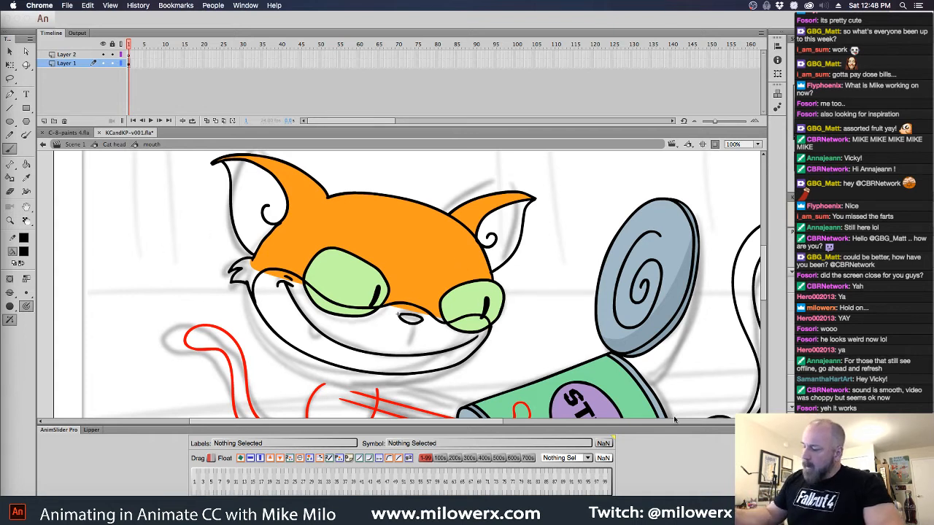
click(23, 252)
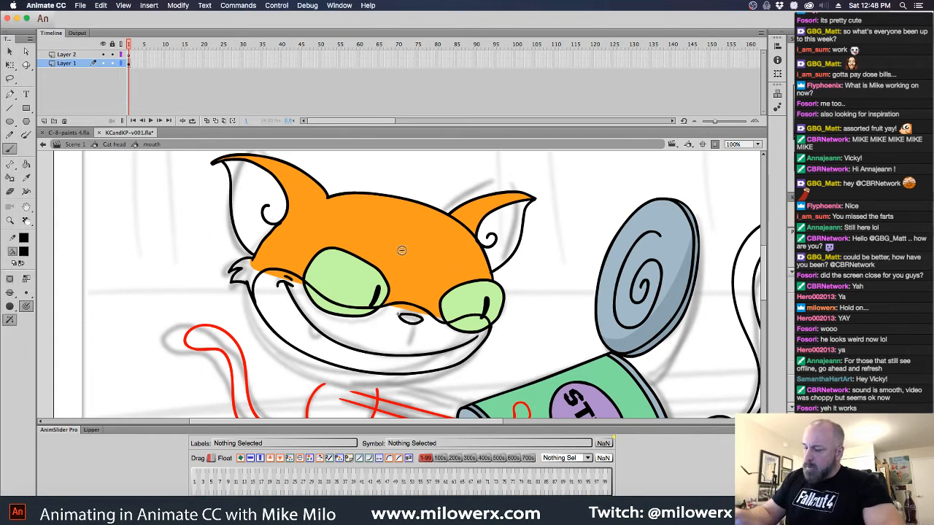
click(22, 252)
click(399, 302)
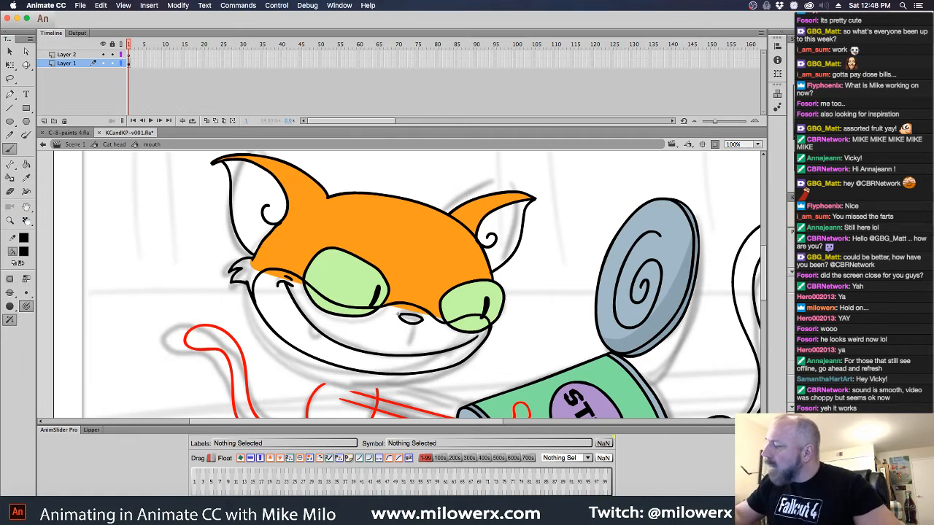
click(130, 64)
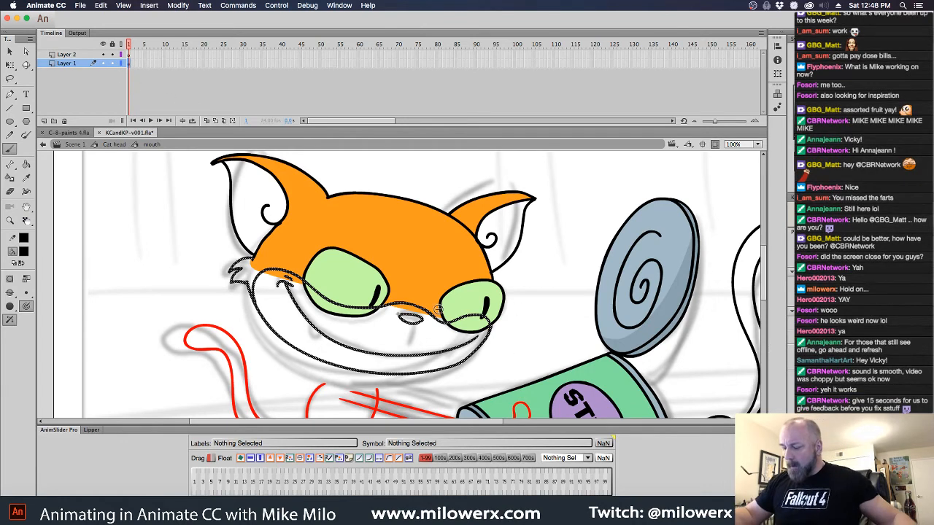
click(543, 287)
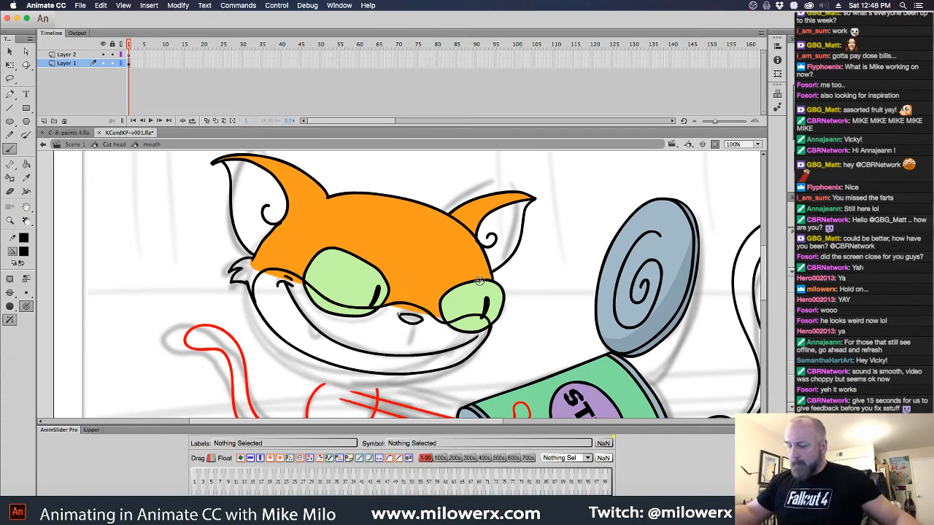
Try yellow #FFCC00 as the muzzle fill with the Paint Bucket and undo it
click(24, 253)
click(184, 321)
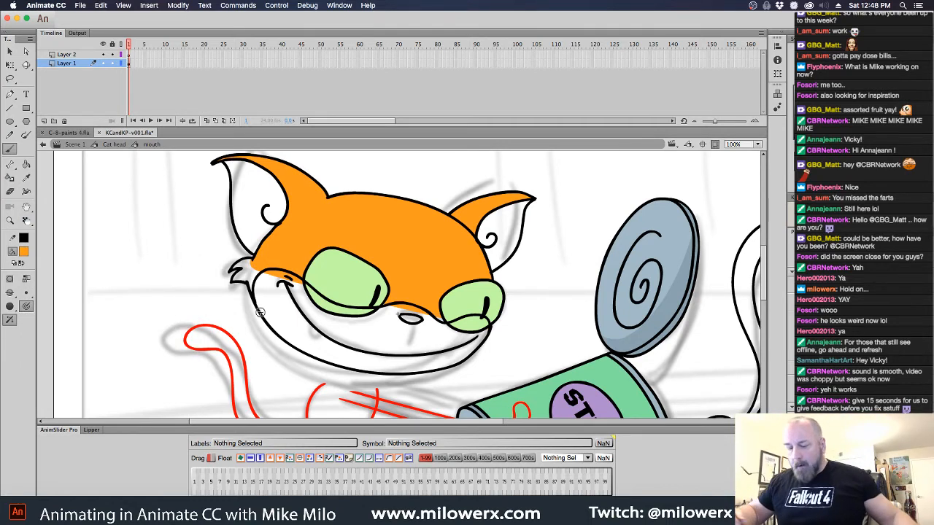
click(26, 253)
click(189, 322)
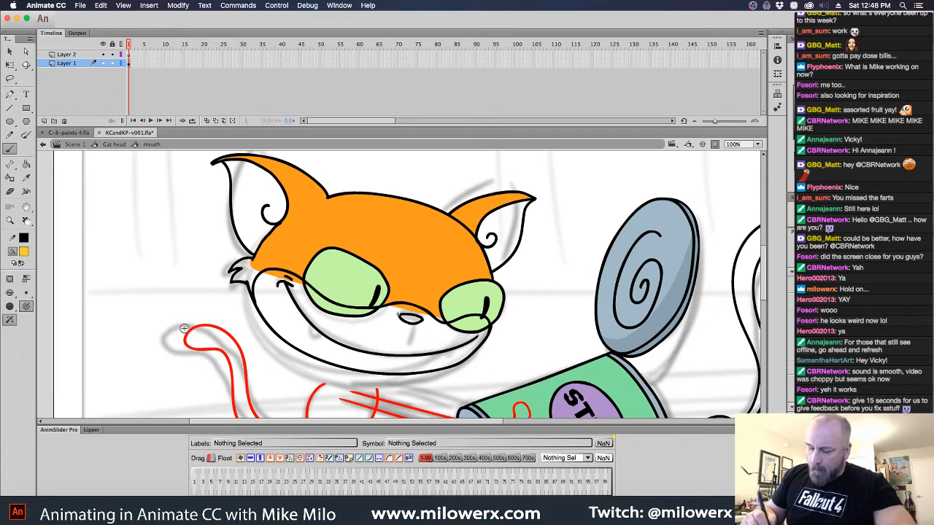
click(27, 165)
click(407, 359)
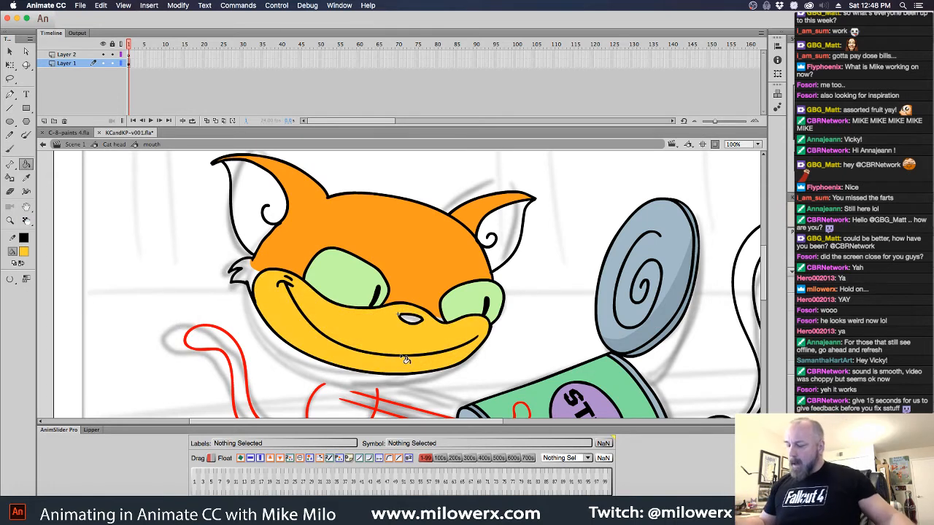
key(super+z)
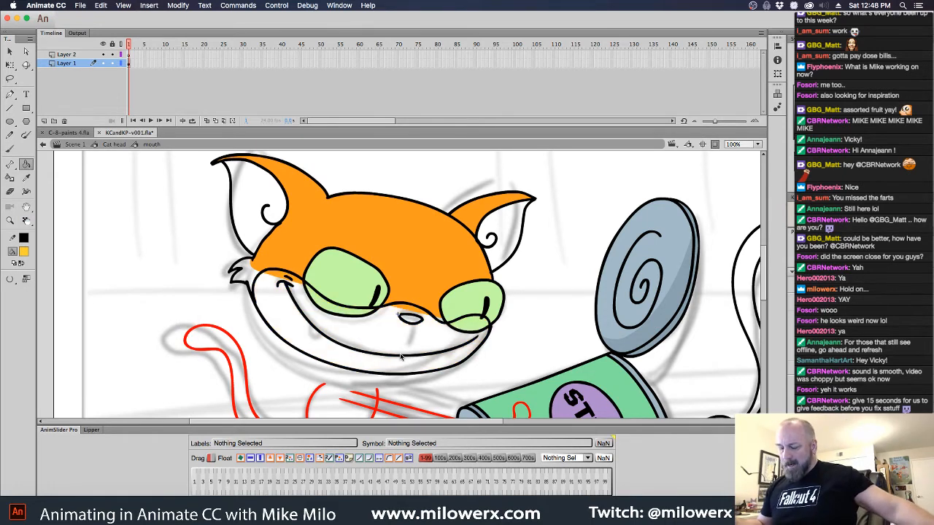
Try a salmon-orange fill on the muzzle and undo it
click(24, 253)
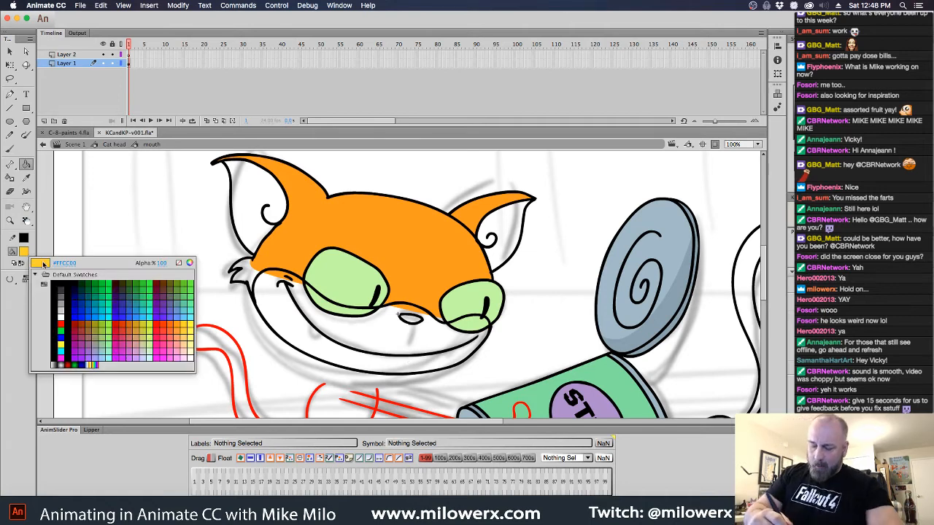
click(178, 338)
click(416, 353)
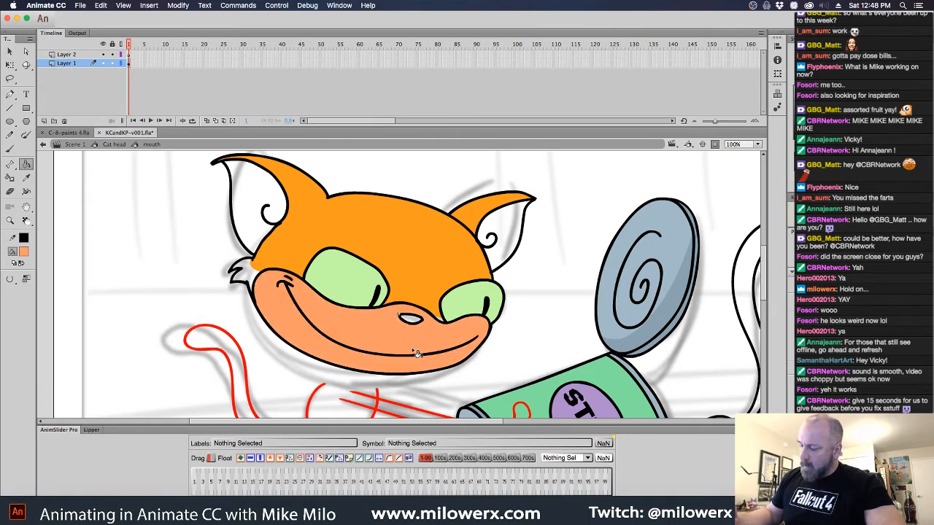
key(super+z)
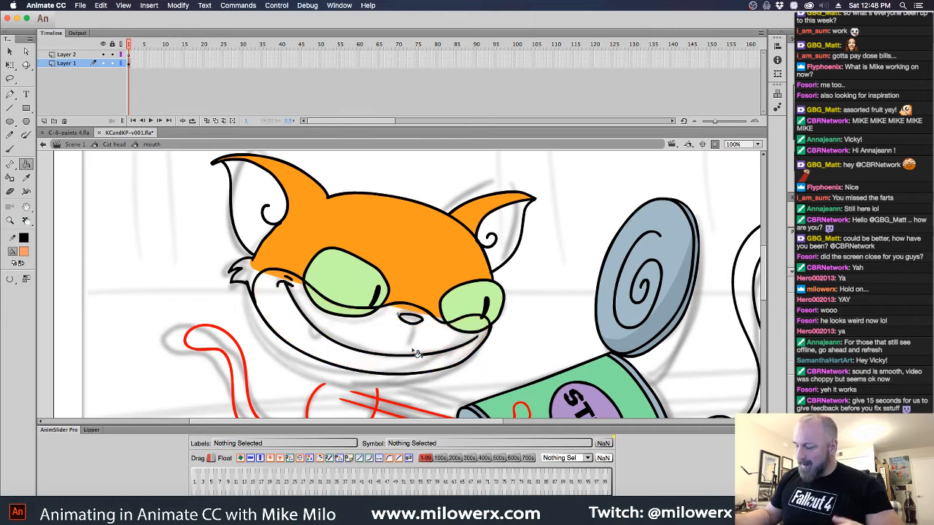
Fill the muzzle with white #FFFFFF
click(24, 253)
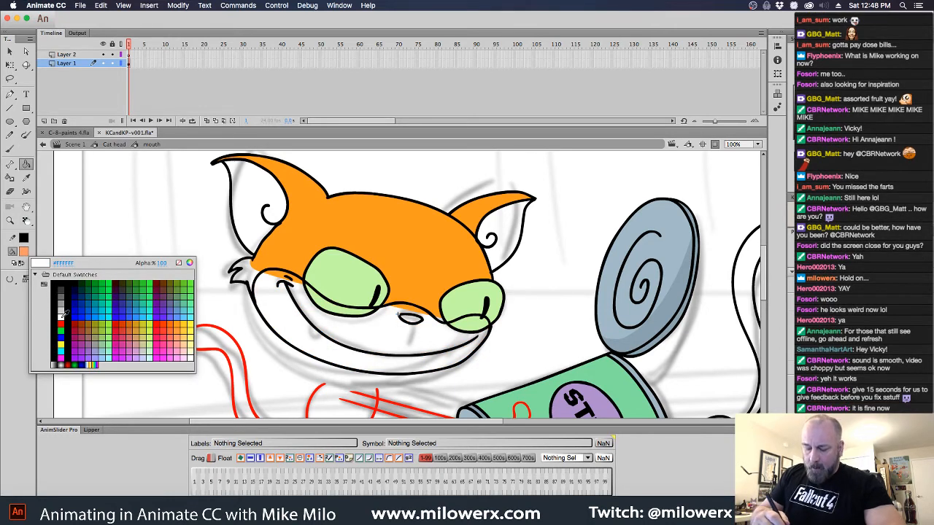
click(77, 286)
click(396, 344)
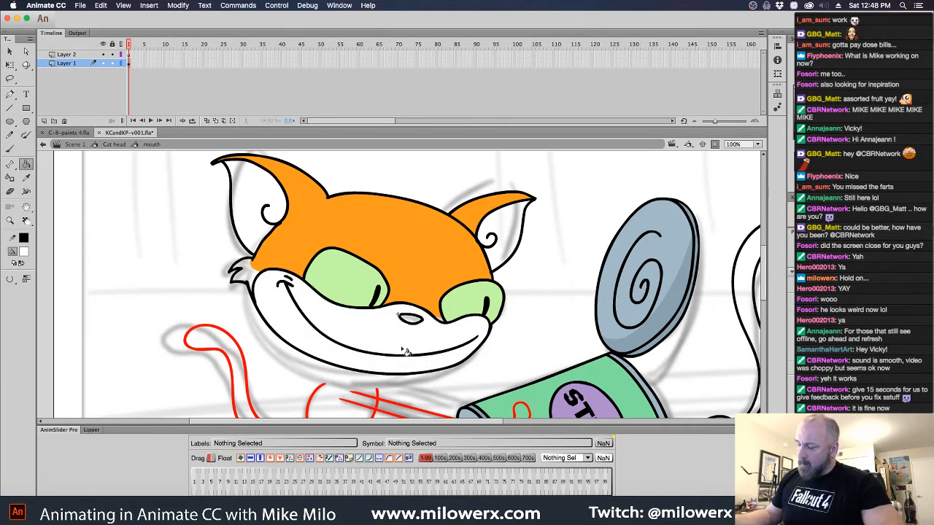
Choose a light yellow-orange fill color and fill the cat's muzzle with it
click(24, 253)
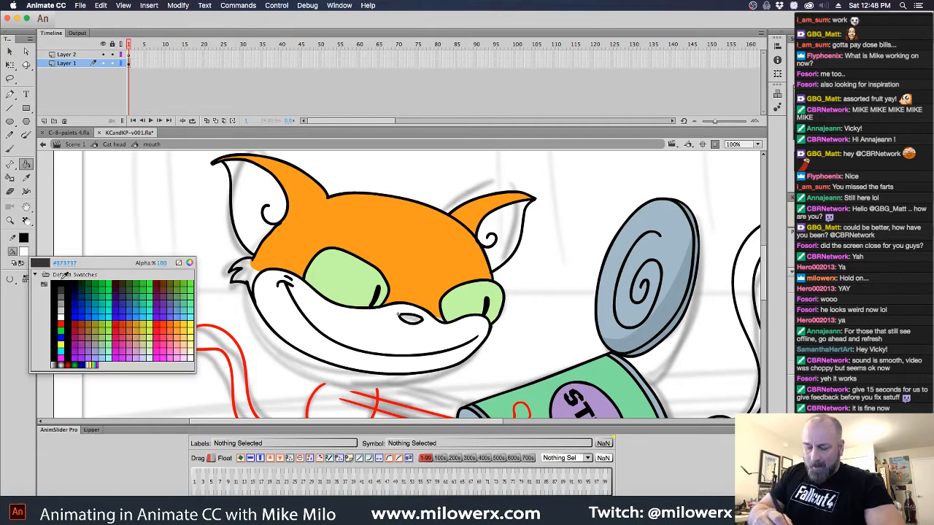
click(186, 332)
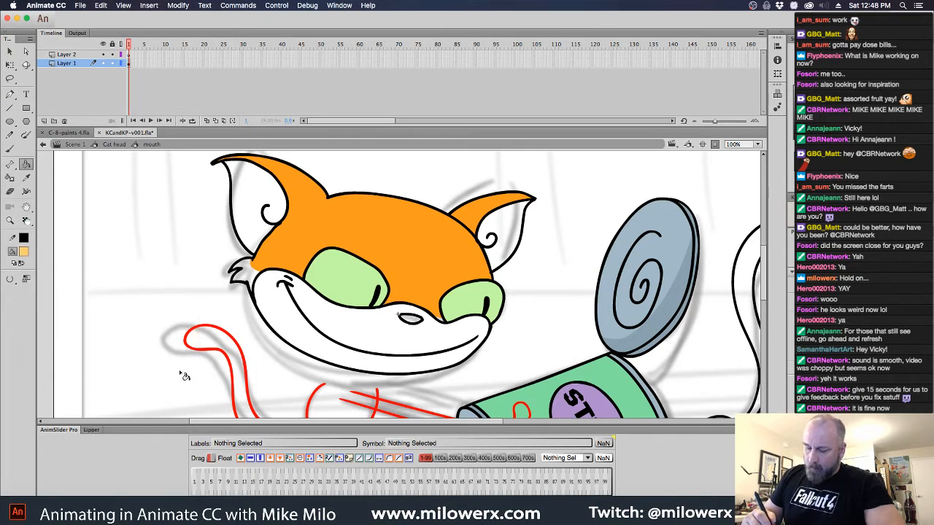
click(386, 344)
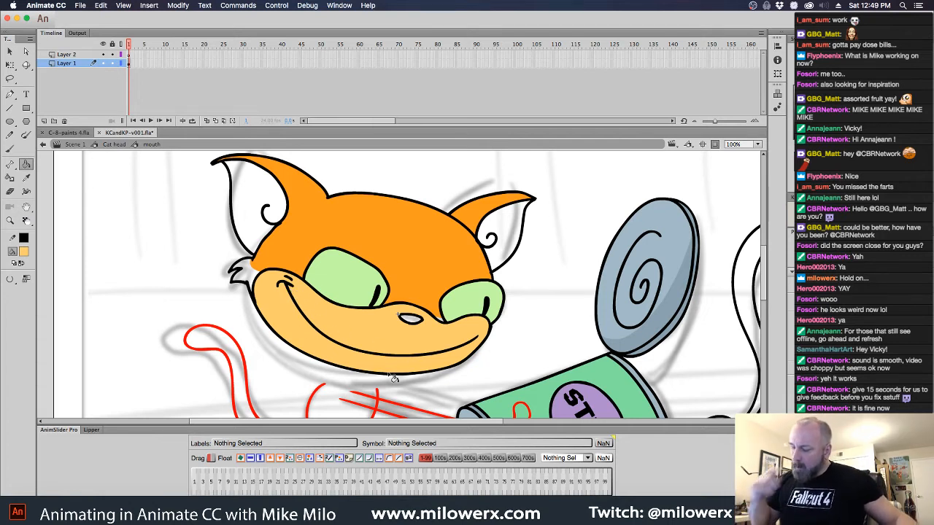
Fill the cat's nose with sky blue using the Paint Bucket
click(24, 252)
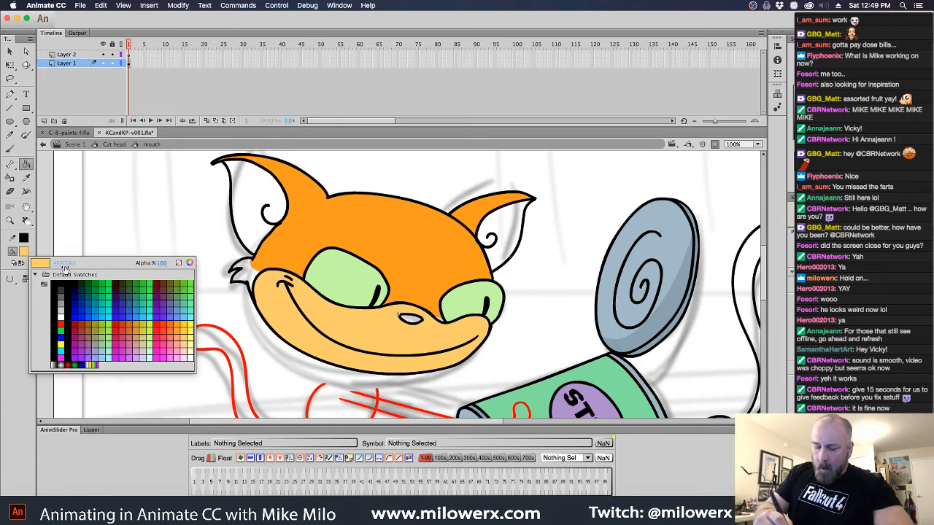
click(187, 315)
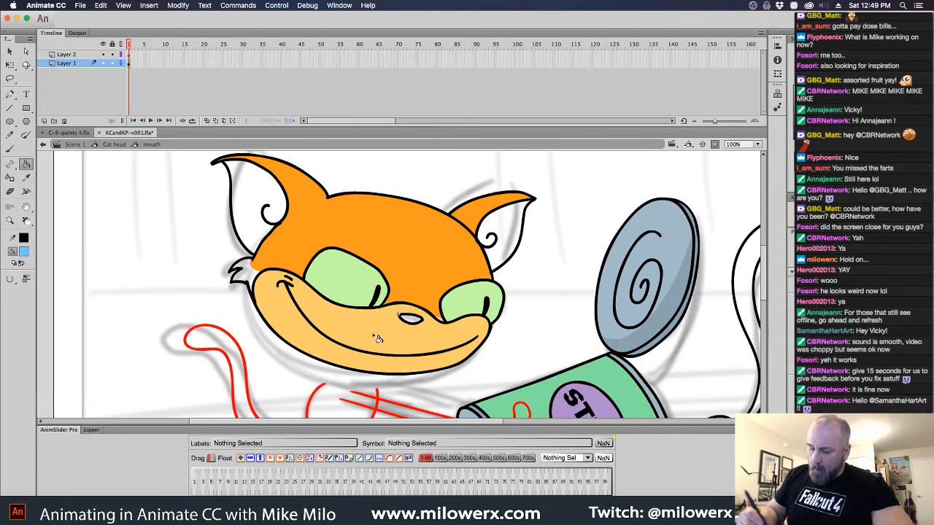
click(413, 321)
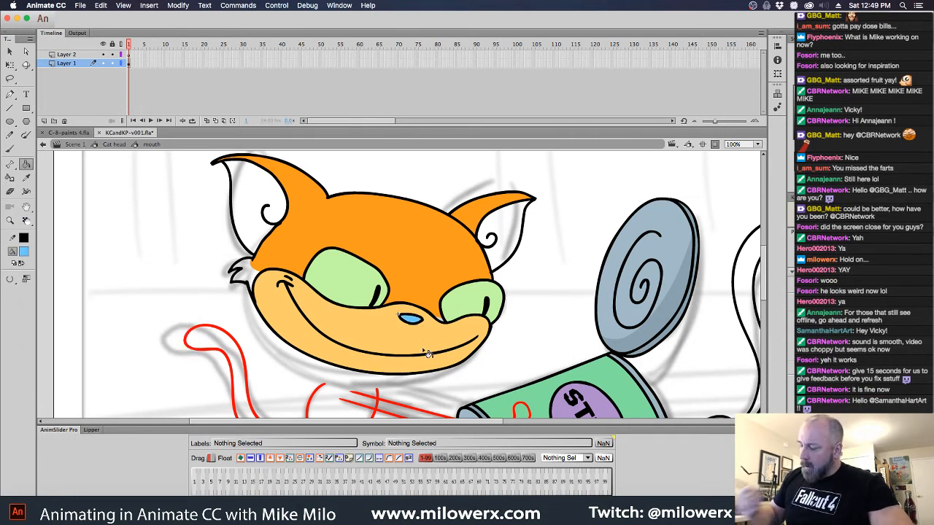
Brush in black the line below the nose, the whisker dots on both sides and four small fangs along the smile
click(24, 252)
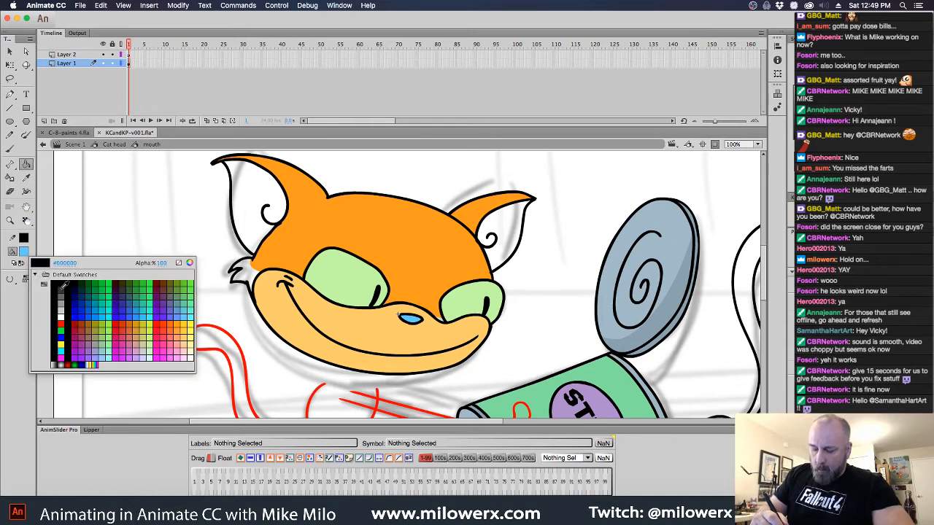
click(54, 276)
click(10, 150)
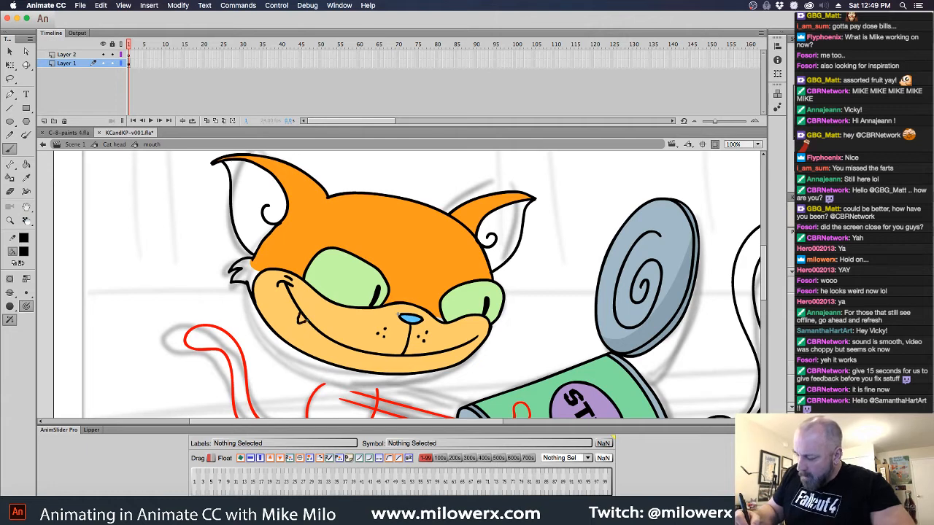
drag(339, 347, 343, 354)
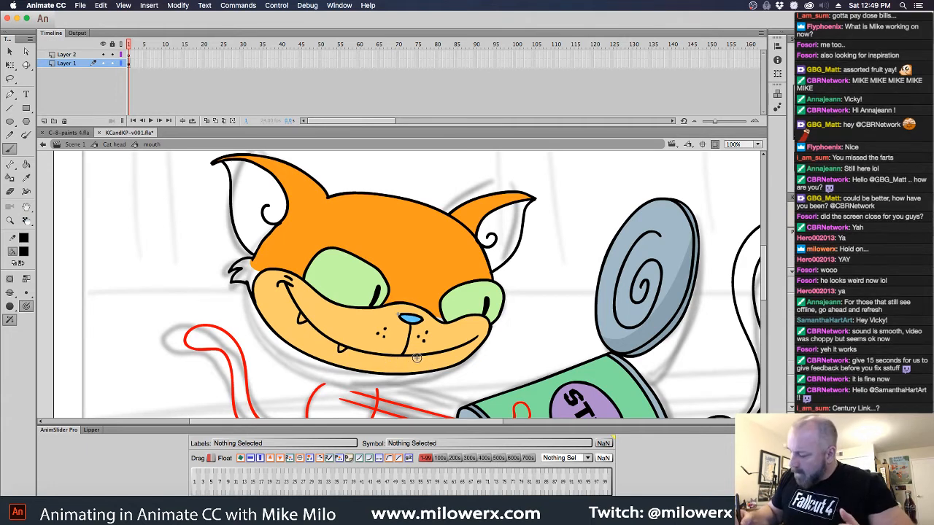
drag(416, 357, 425, 361)
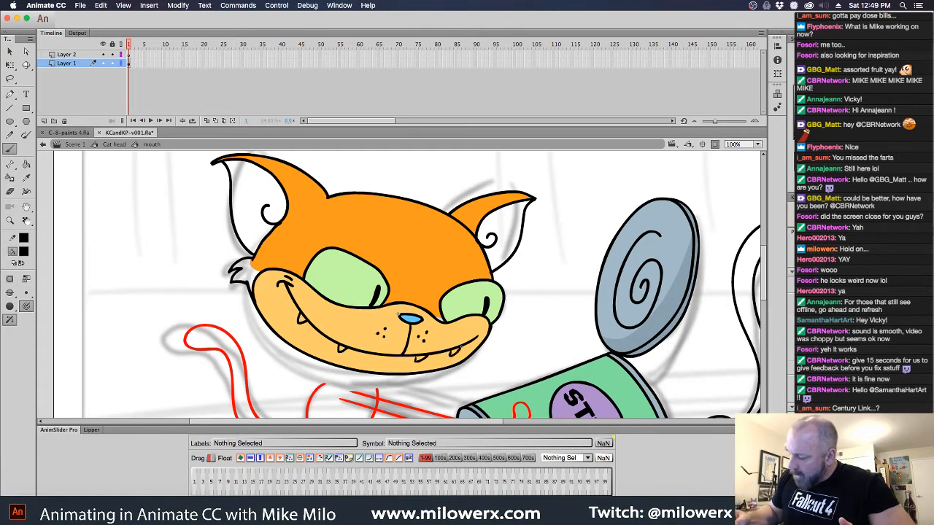
Fill the four fangs with white using the Paint Bucket
click(24, 251)
click(60, 329)
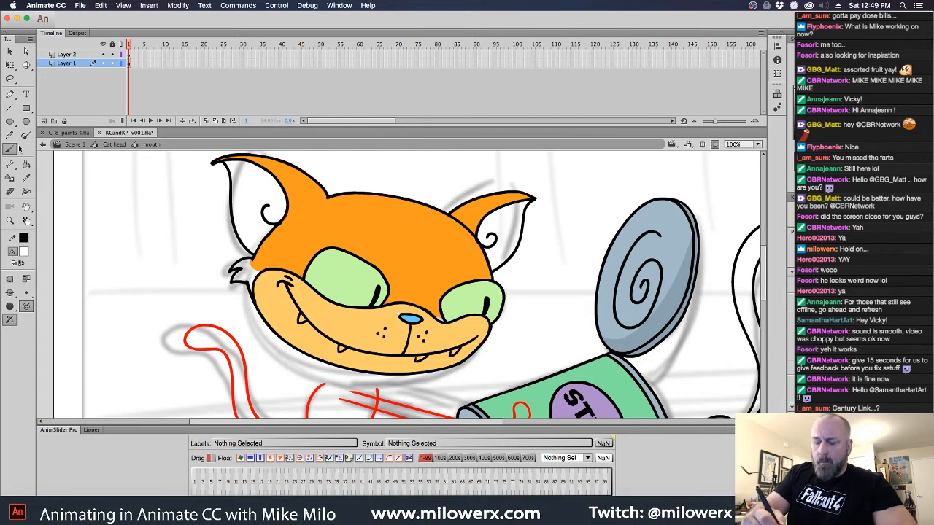
click(26, 166)
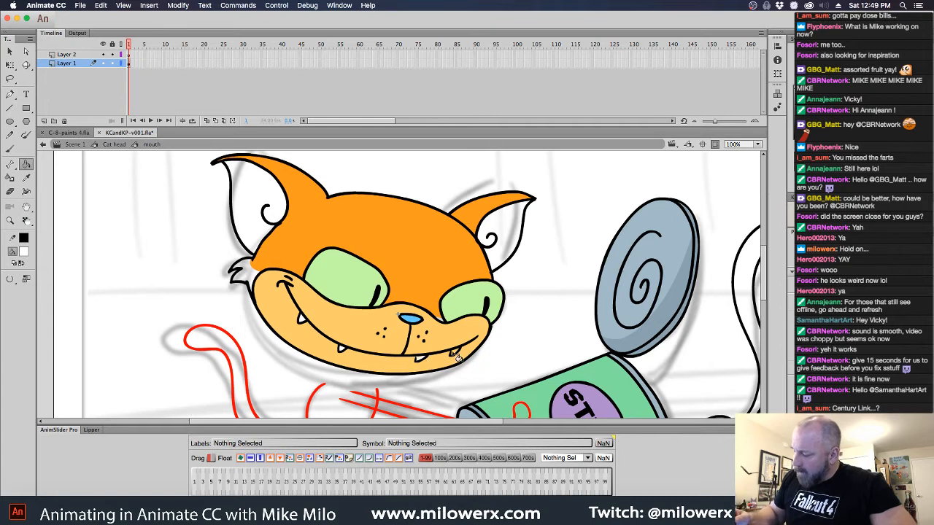
click(24, 252)
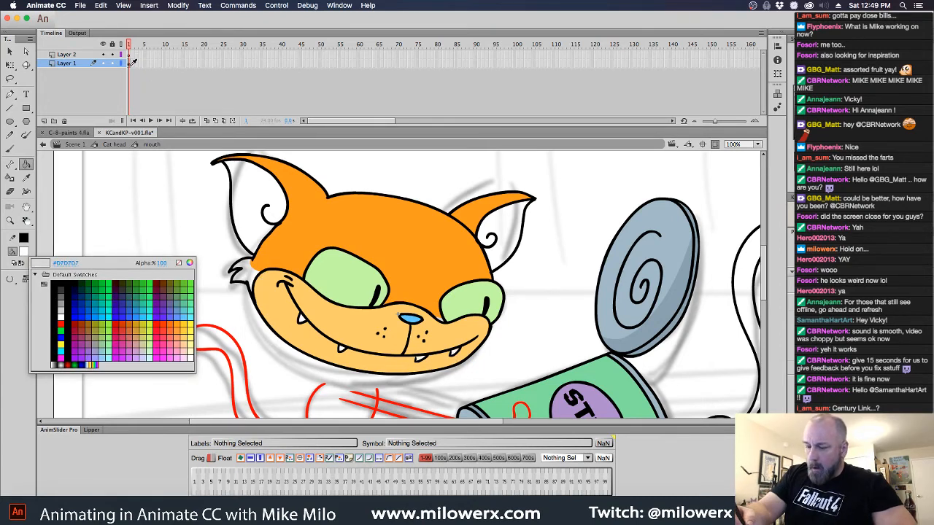
click(251, 277)
click(131, 64)
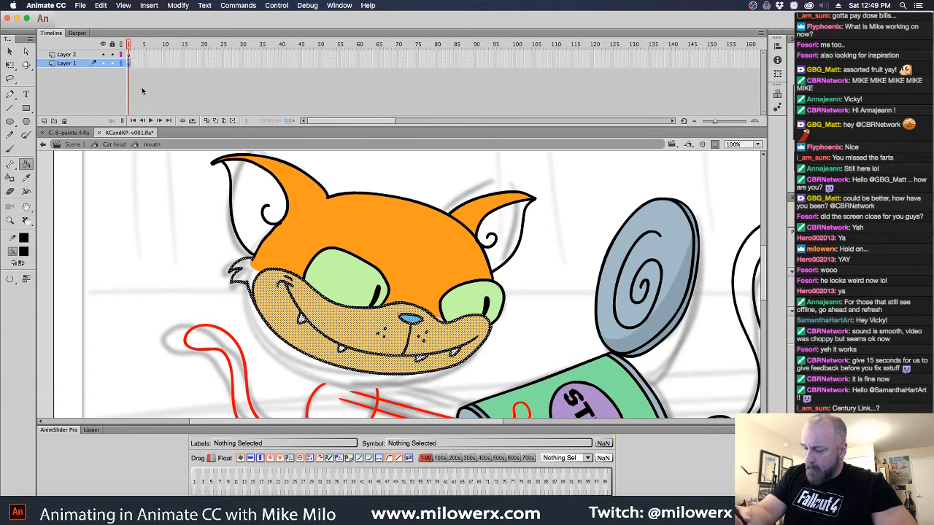
click(144, 216)
Set the fill color to the head's orange and brush it into the cheek fur tuft beside the muzzle
click(26, 252)
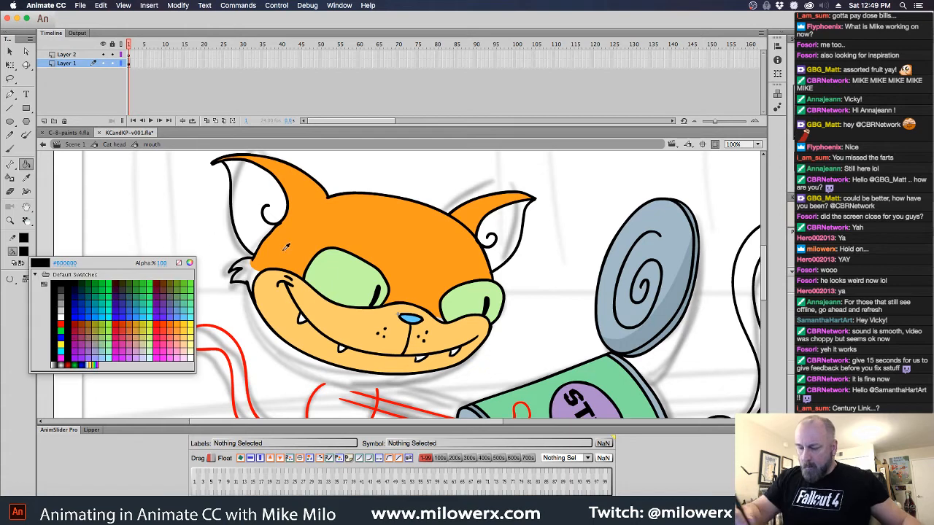
click(286, 260)
click(25, 252)
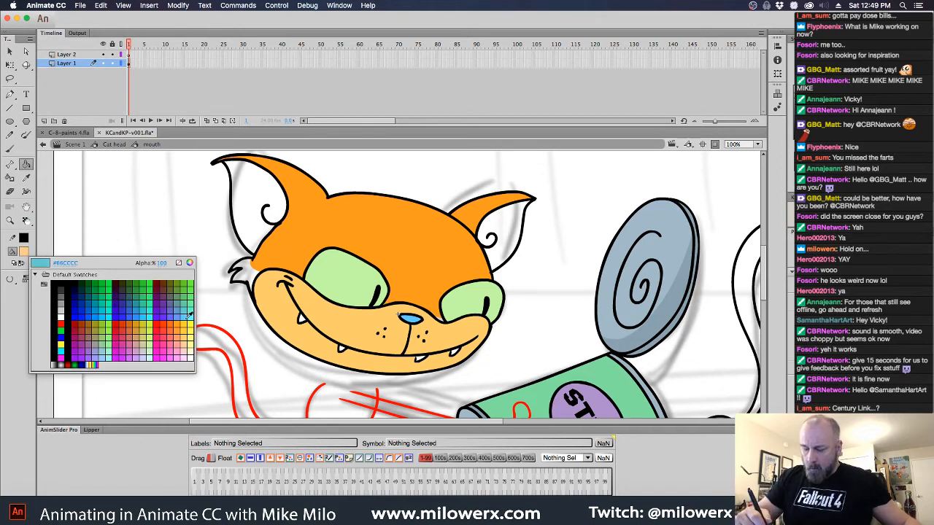
click(182, 321)
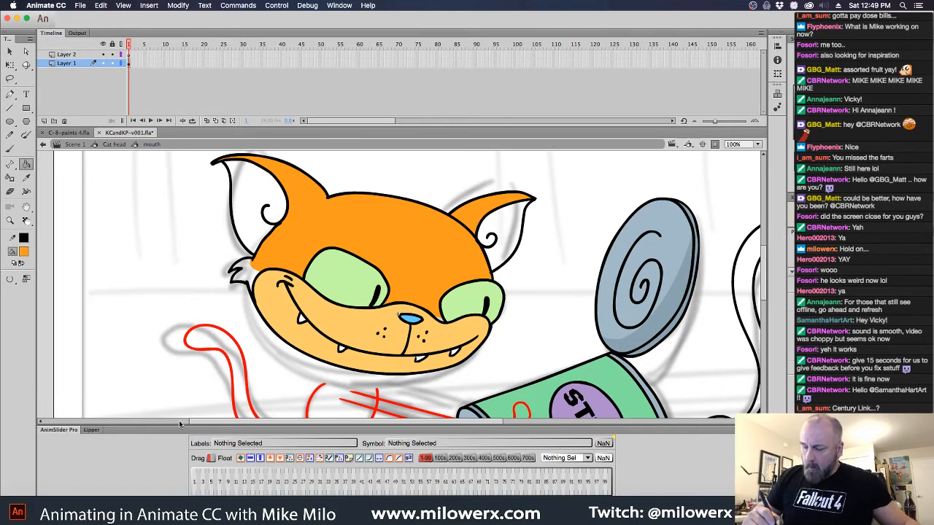
click(10, 148)
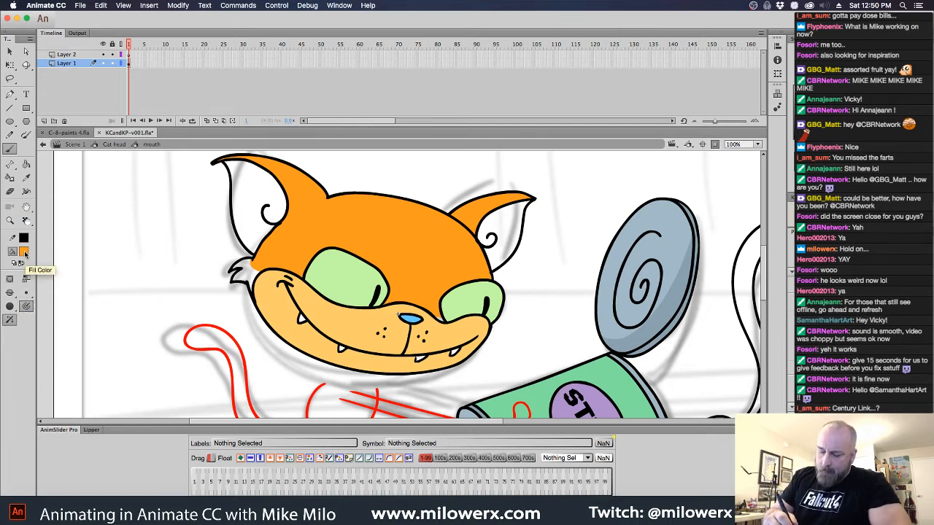
click(9, 292)
click(73, 322)
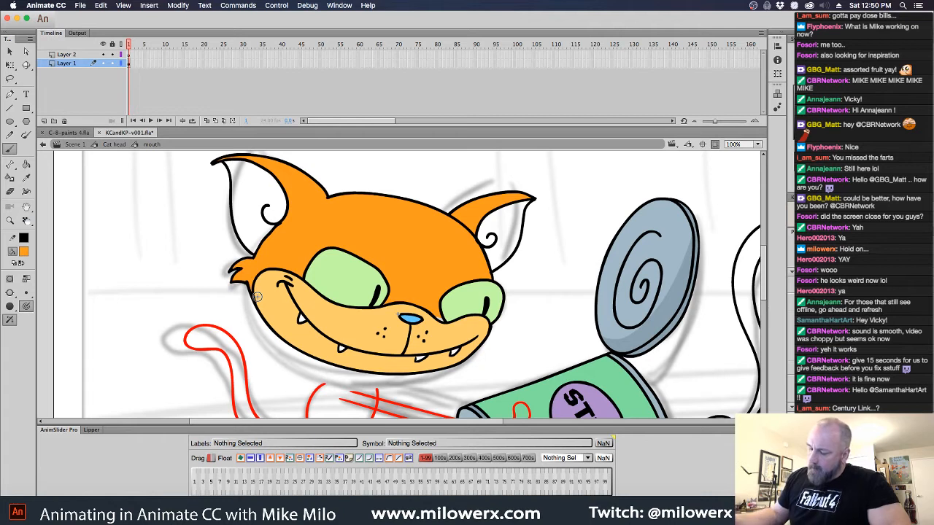
Delete Layer 2 from the mouth symbol's timeline
click(115, 55)
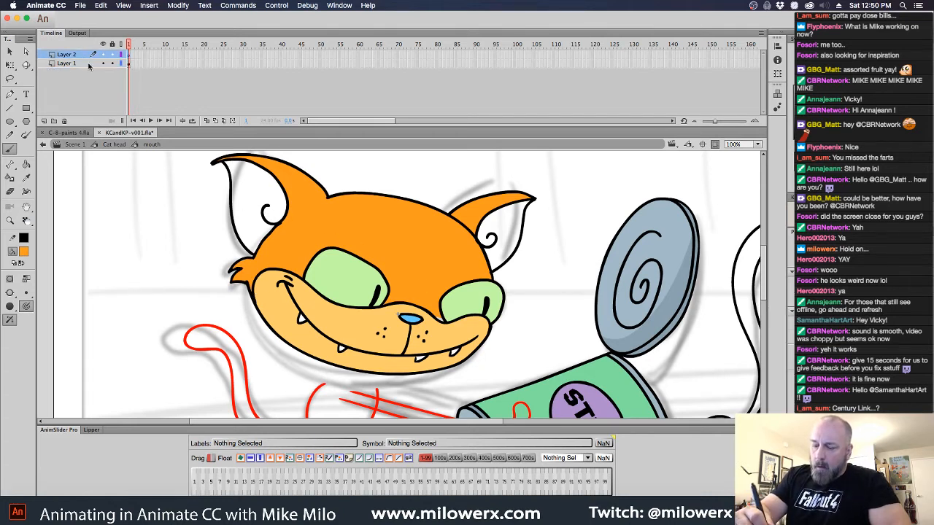
click(65, 121)
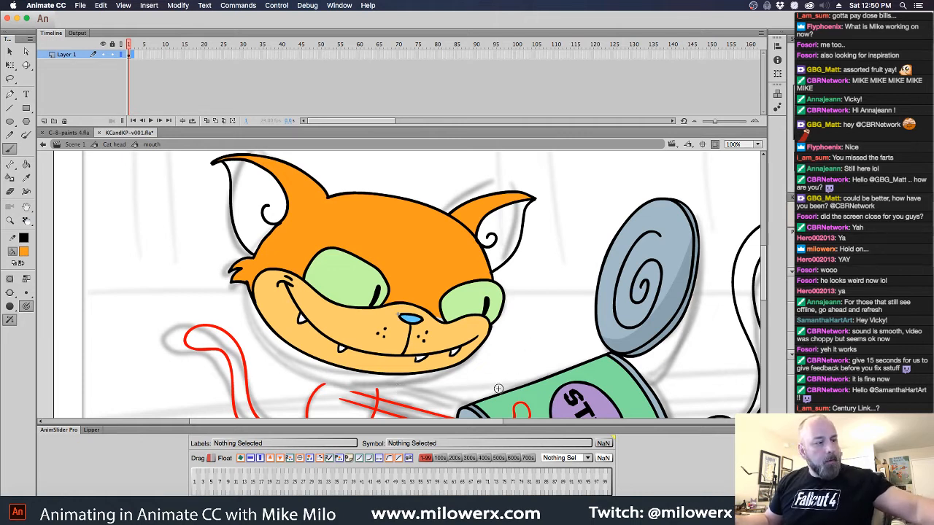
Brush a lighter blue highlight along the upper part of the cat's nose, inside its outline
click(24, 252)
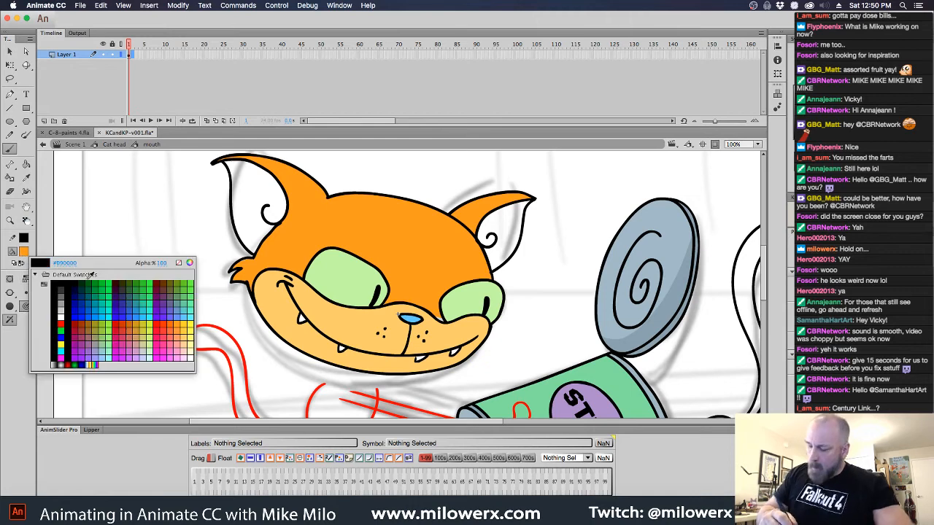
click(413, 321)
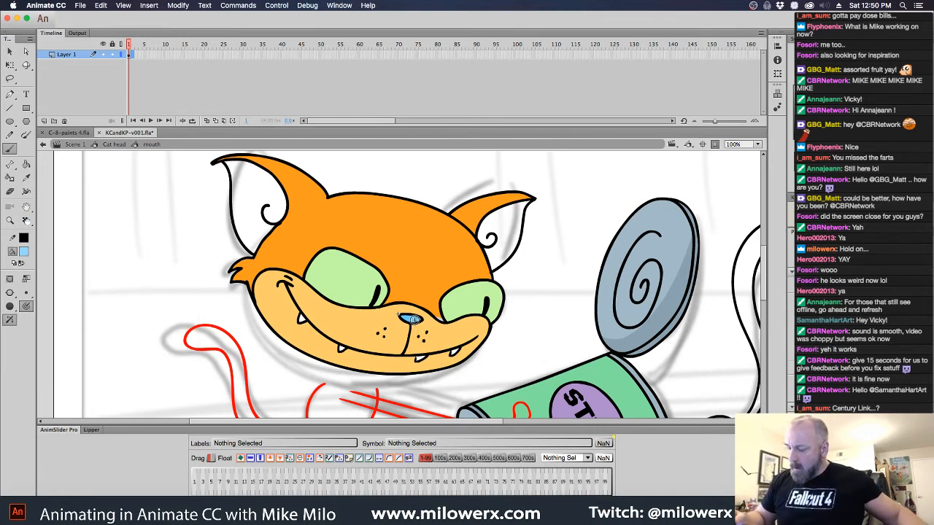
click(9, 293)
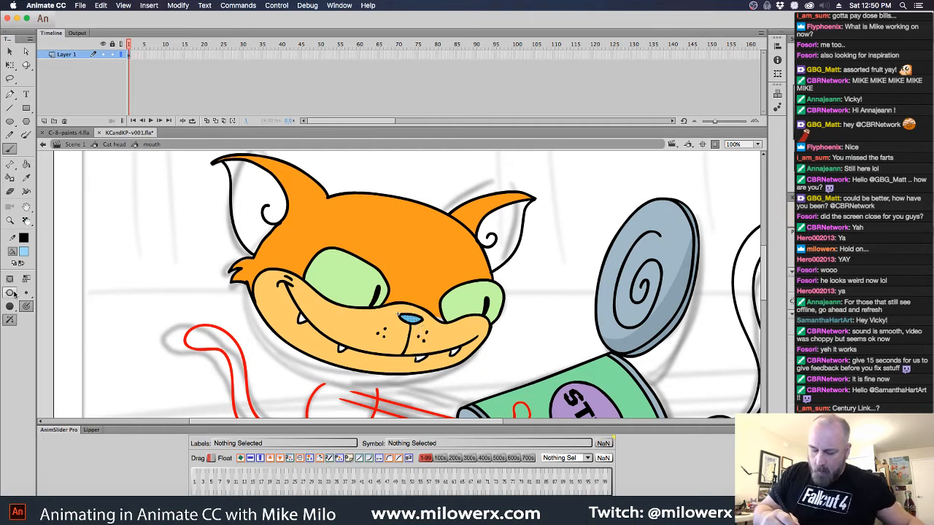
click(80, 324)
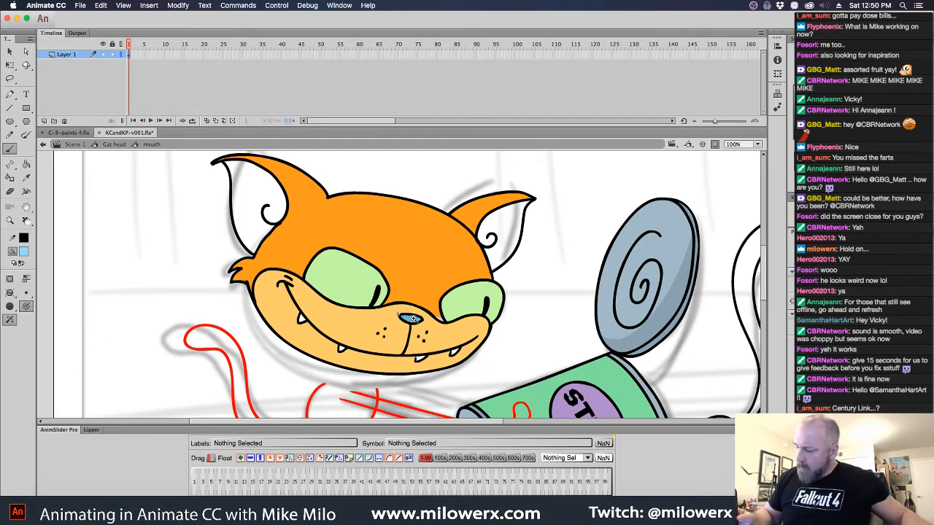
key(super+equal)
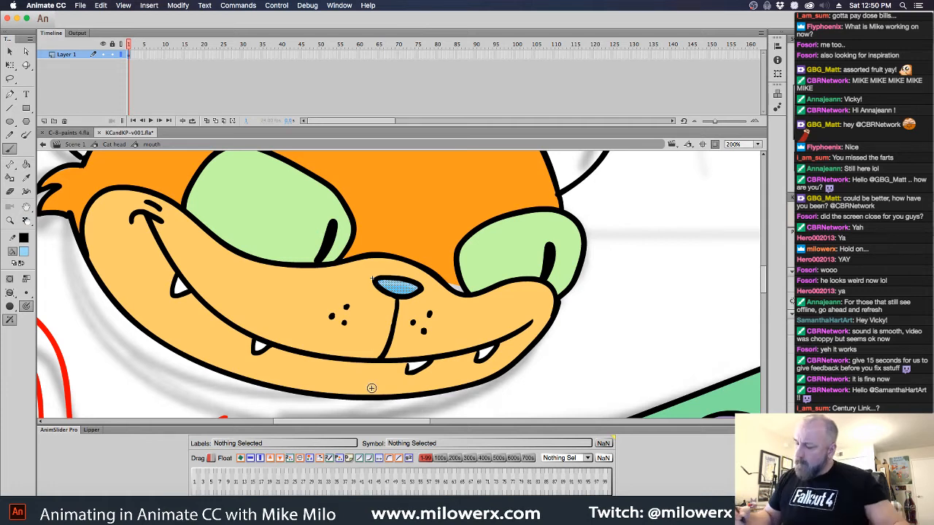
super+click(735, 211)
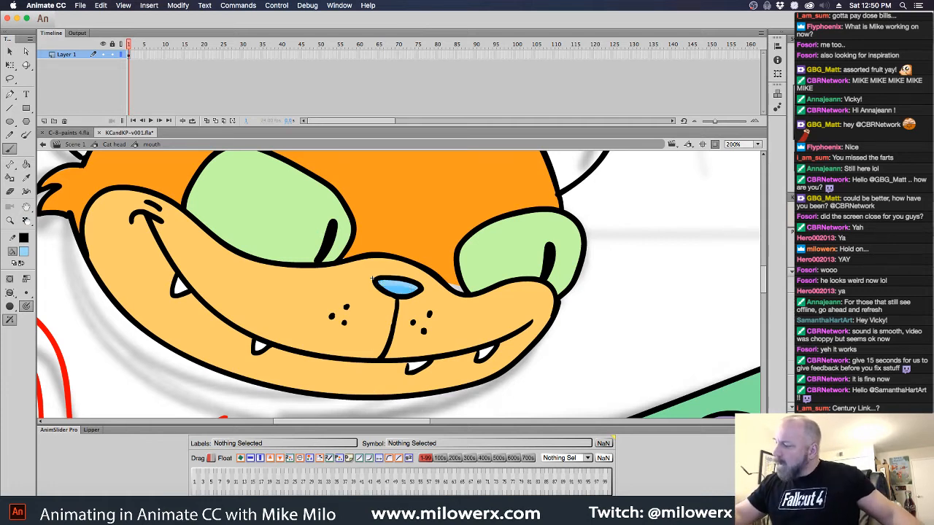
Select the highlight area on the nose and recolor it white
super+click(412, 292)
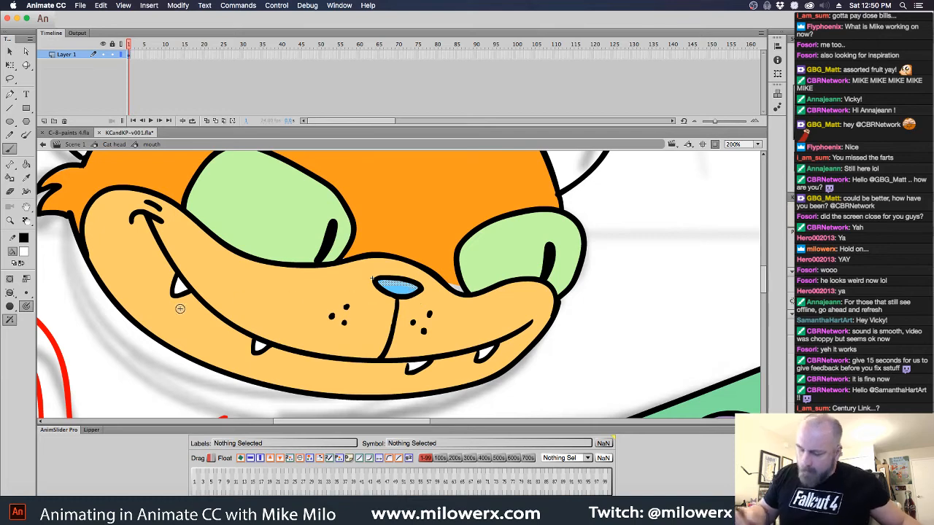
click(25, 252)
click(41, 266)
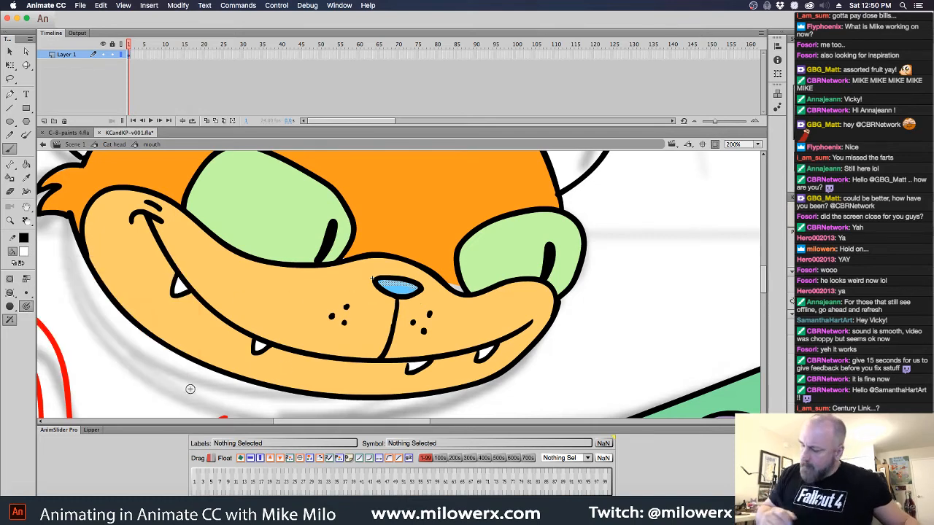
click(25, 252)
click(50, 269)
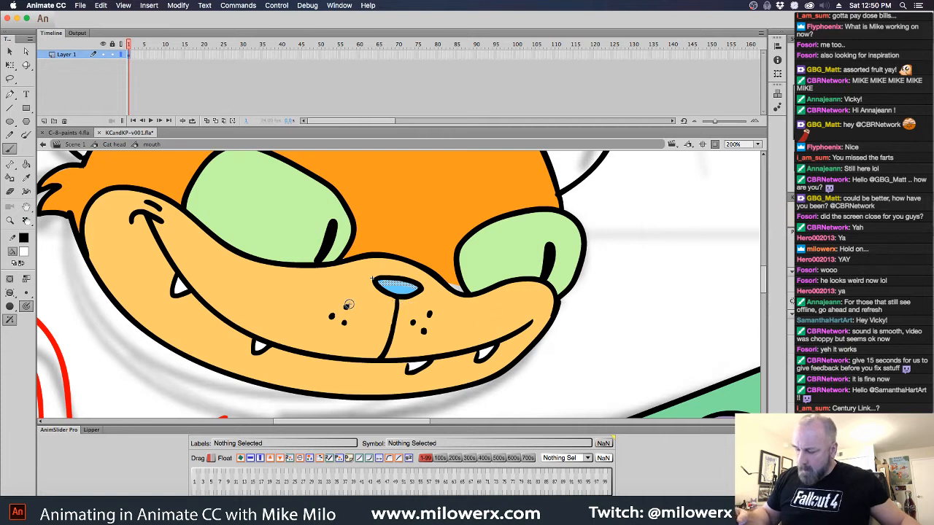
drag(382, 282, 420, 291)
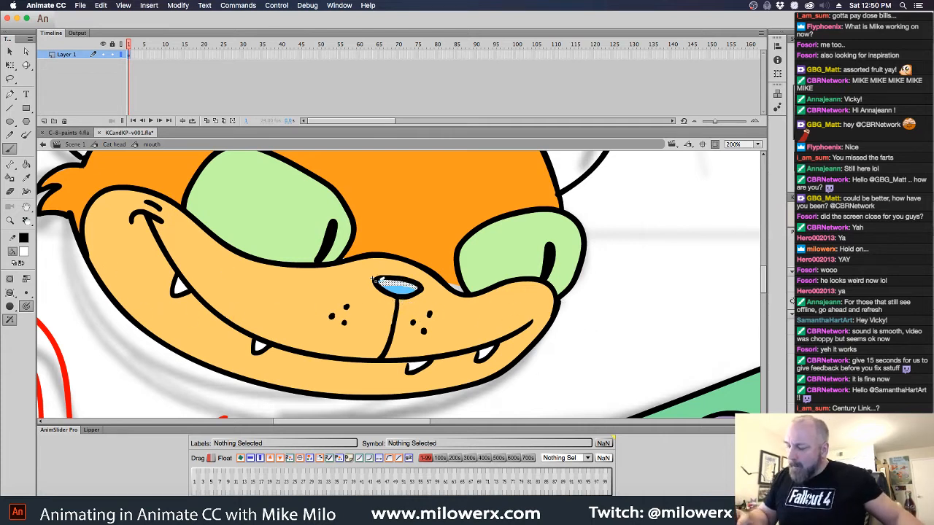
click(26, 163)
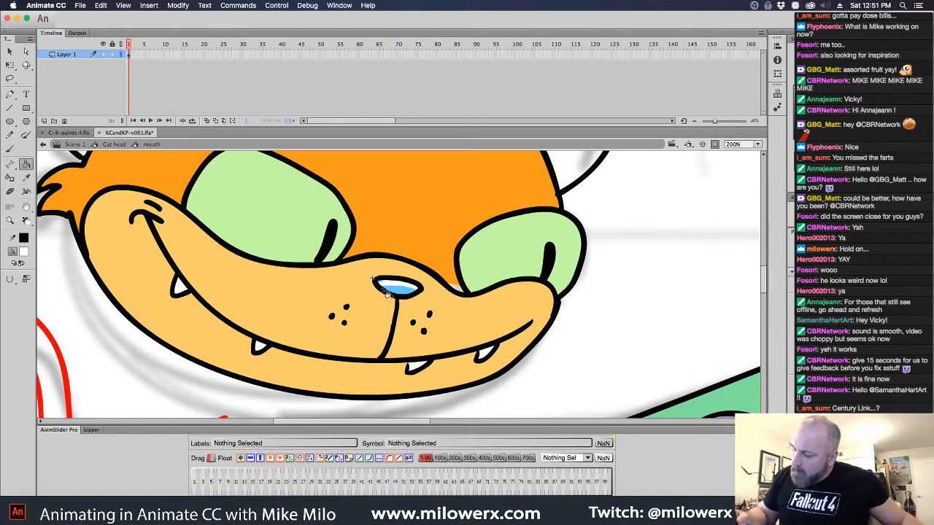
Add a blank keyframe at frame 2 of Layer 1 and turn on onion skinning
alt+click(535, 327)
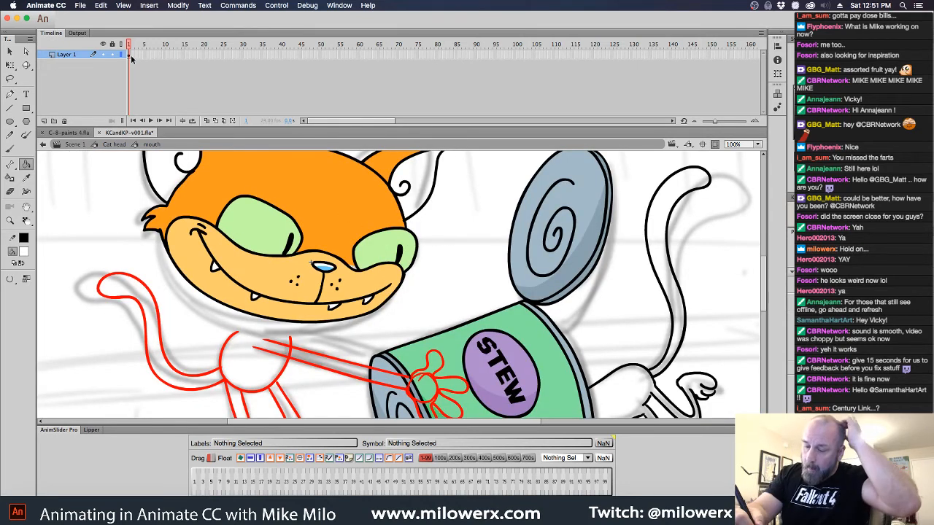
click(159, 121)
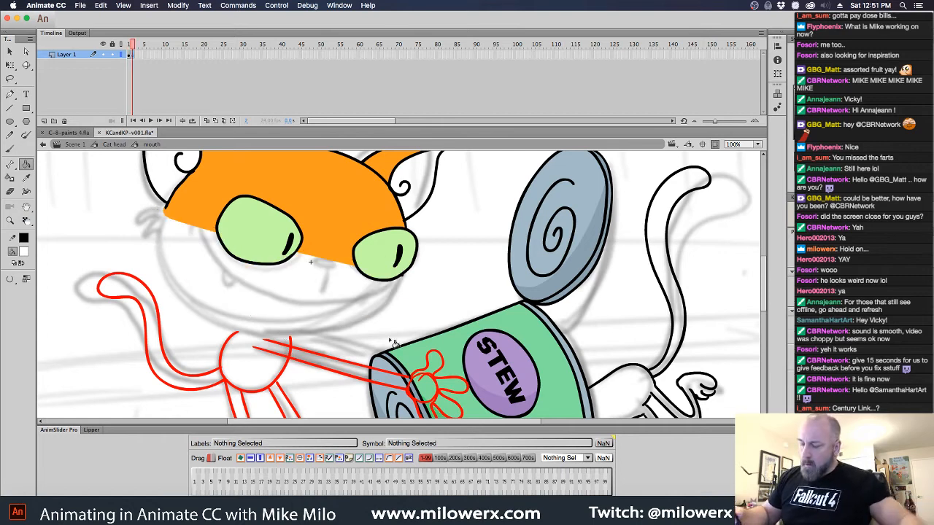
key(comma)
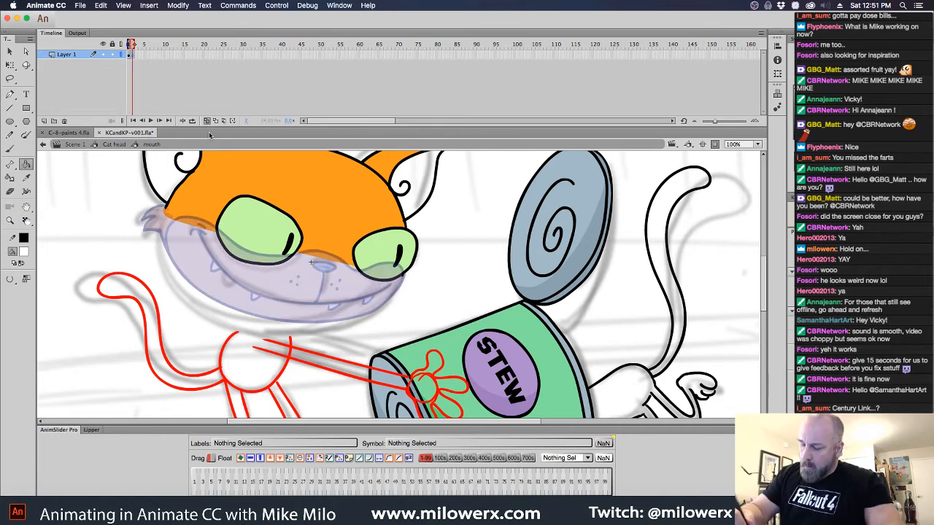
Set the fill color to black and activate the Brush tool
click(24, 252)
click(61, 287)
key(b)
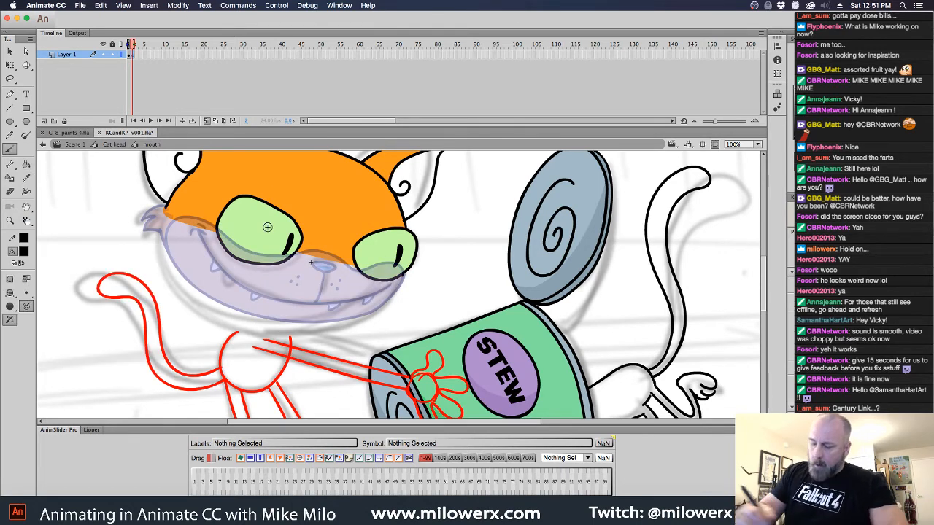
Try to brush a slightly open grin over the onion-skinned muzzle on frame 2
drag(399, 289, 467, 314)
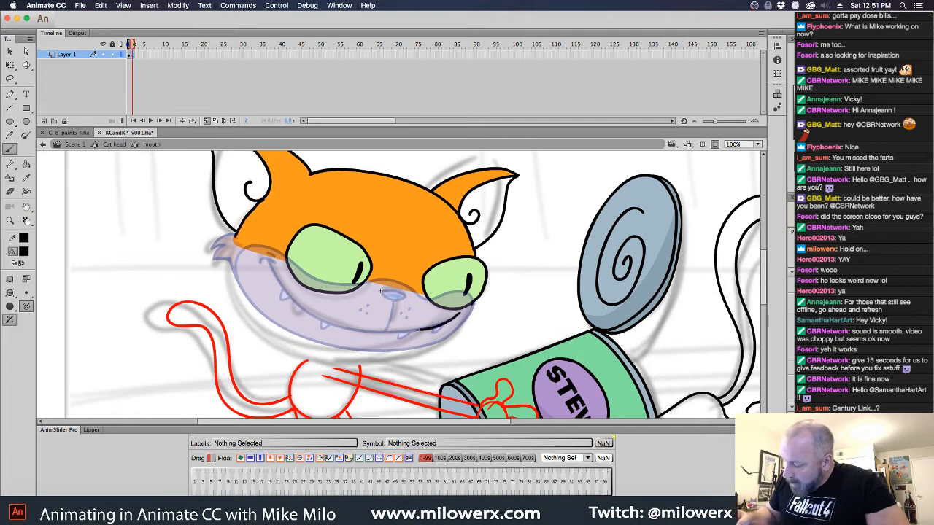
mouse_move(420, 331)
mouse_down()
mouse_move(336, 326)
mouse_move(304, 310)
mouse_move(270, 267)
mouse_move(252, 263)
mouse_move(252, 283)
mouse_move(282, 313)
mouse_move(398, 342)
mouse_up()
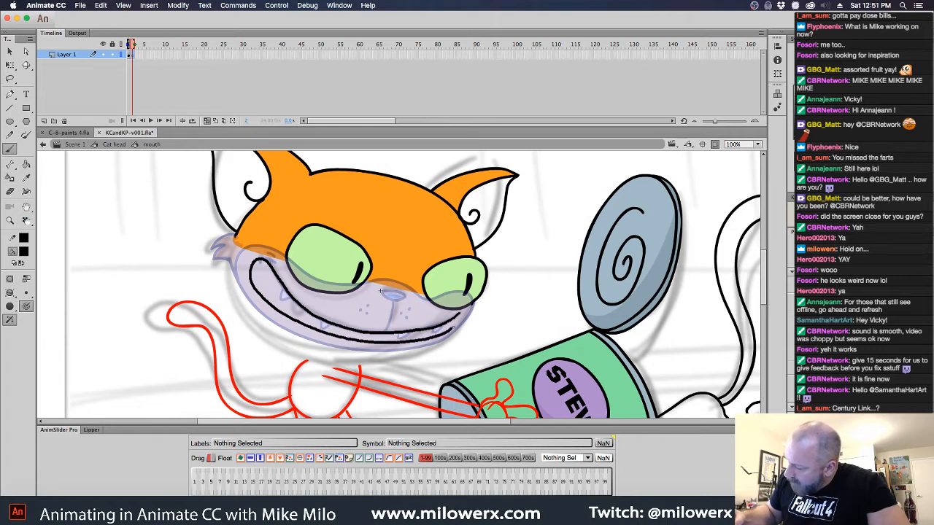
key(super+z)
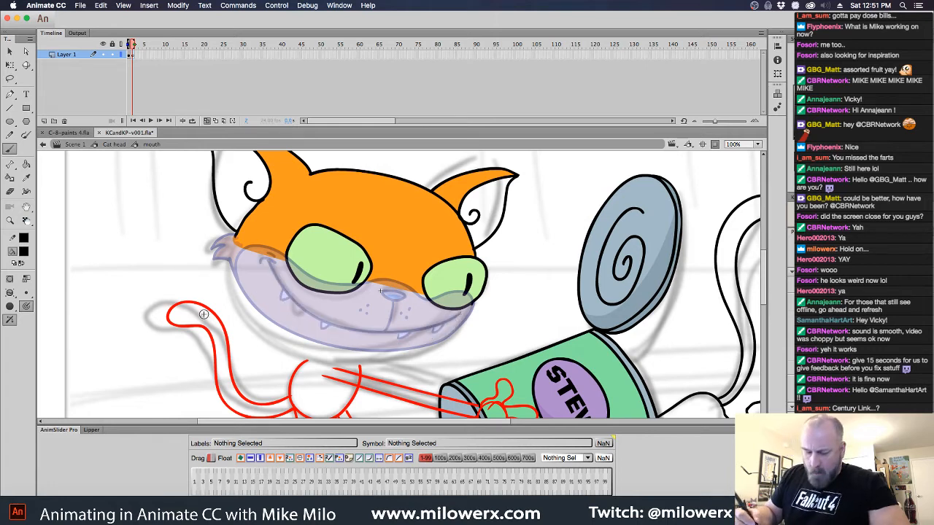
Change the brush's paint mode and ink a narrow open grin with four small teeth hanging from its upper edge on frame 2
click(12, 294)
click(72, 294)
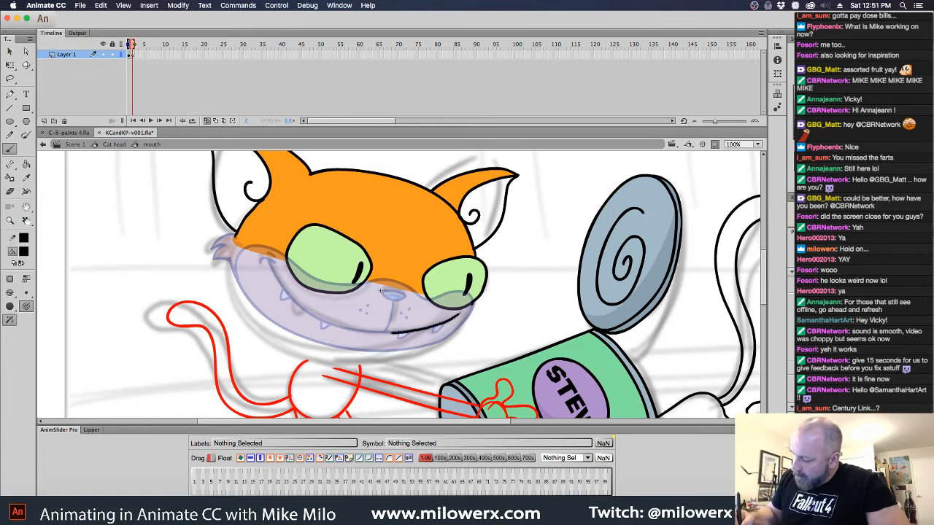
mouse_move(391, 334)
mouse_down()
mouse_move(301, 306)
mouse_move(257, 261)
mouse_move(274, 297)
mouse_move(335, 334)
mouse_move(381, 343)
mouse_move(458, 323)
mouse_up()
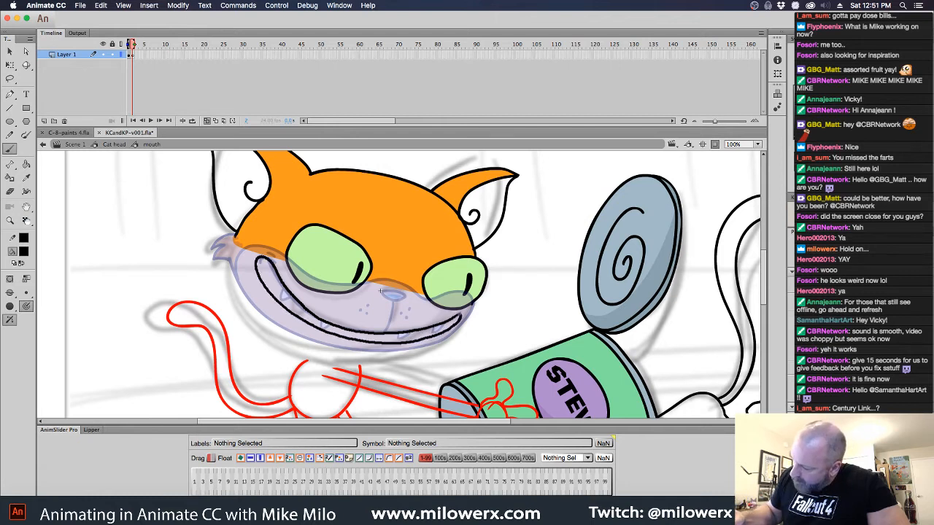
drag(285, 298, 290, 296)
drag(320, 332, 328, 326)
drag(397, 337, 408, 334)
drag(431, 331, 440, 327)
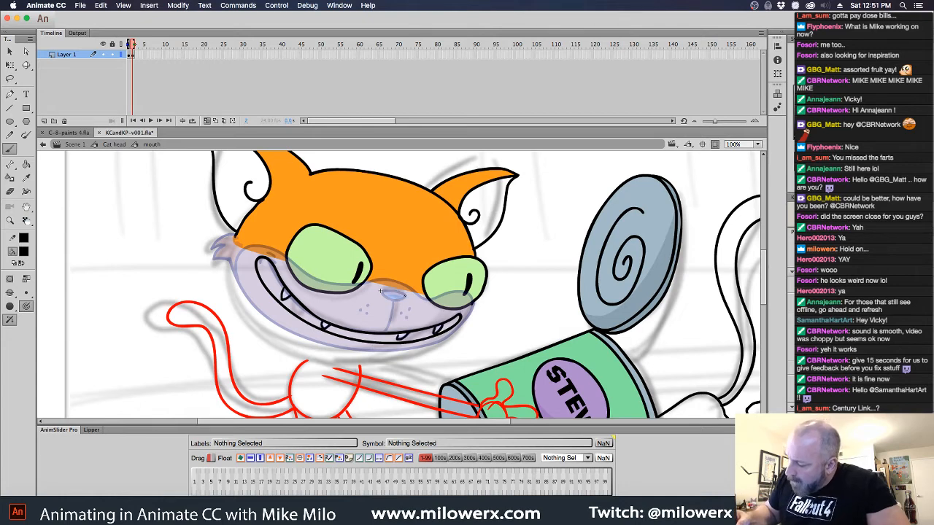
Ink the nose, the whisker dots on both sides and the line connecting the nose to the mouth on frame 2
drag(398, 299, 405, 297)
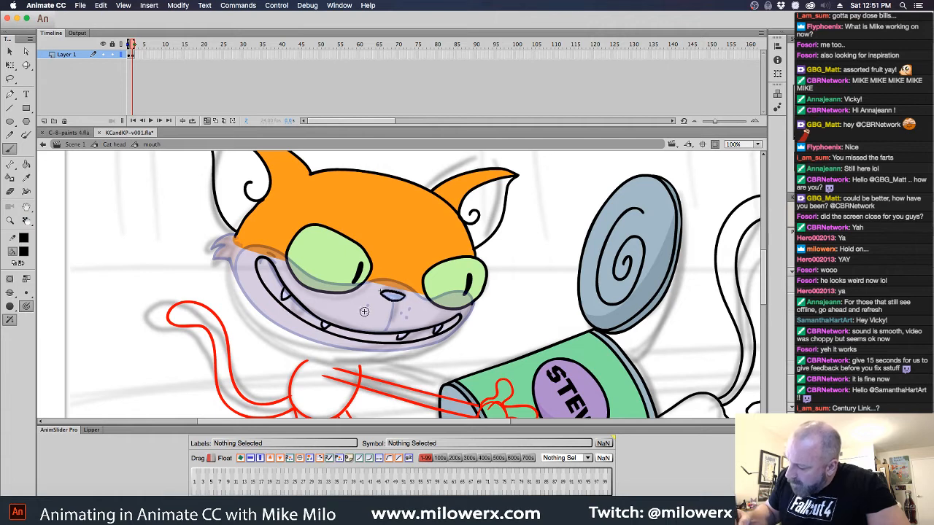
click(360, 311)
click(368, 306)
click(367, 315)
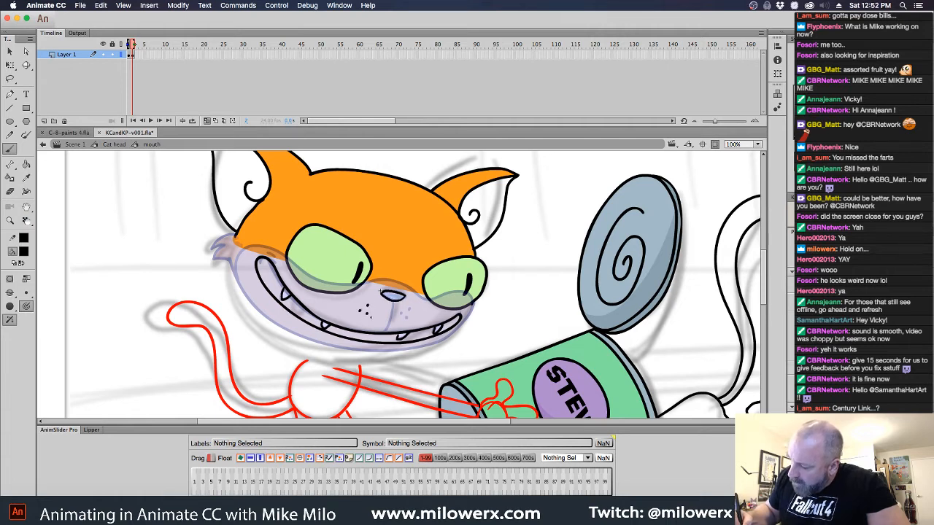
click(401, 315)
click(407, 310)
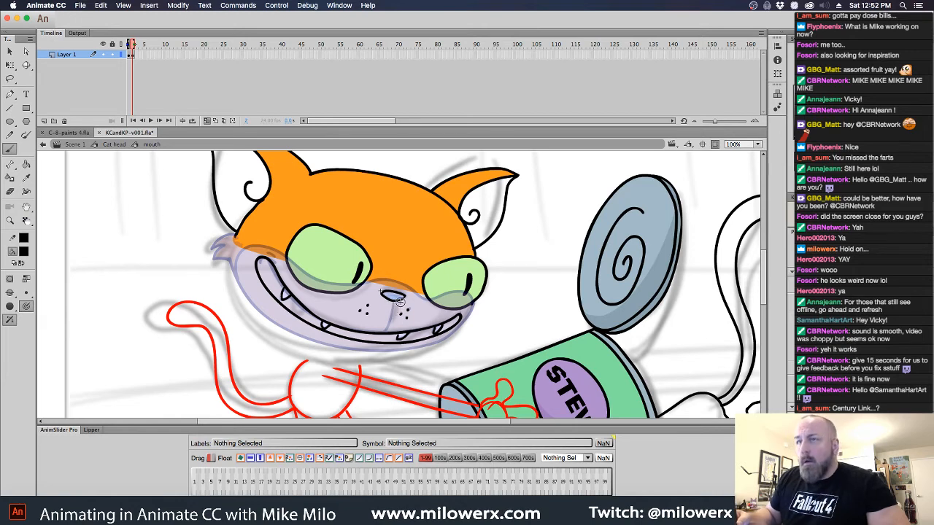
drag(392, 317, 392, 301)
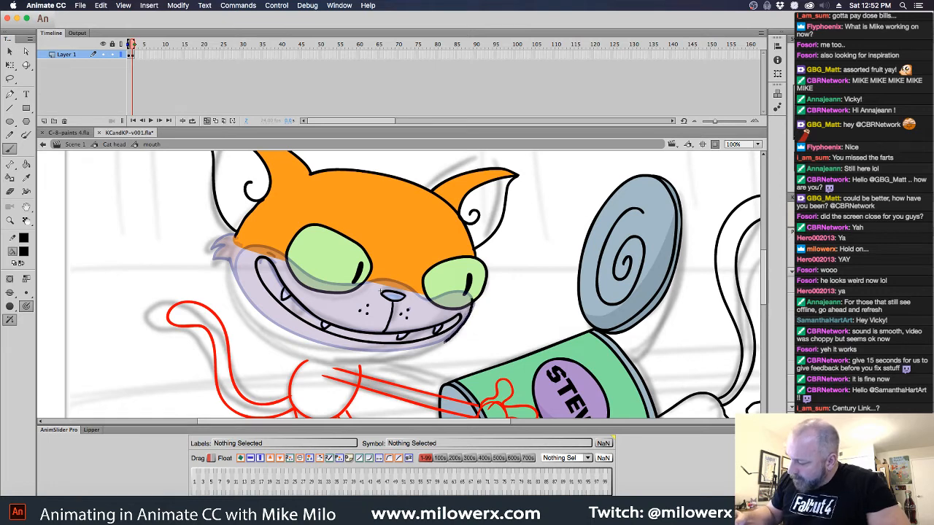
Ink the outer muzzle contour around the grin, extending the chin slightly lower, and add the cheek fur tuft
mouse_move(430, 348)
mouse_down()
mouse_move(365, 355)
mouse_move(301, 337)
mouse_move(270, 321)
mouse_move(239, 276)
mouse_move(248, 246)
mouse_move(316, 280)
mouse_up()
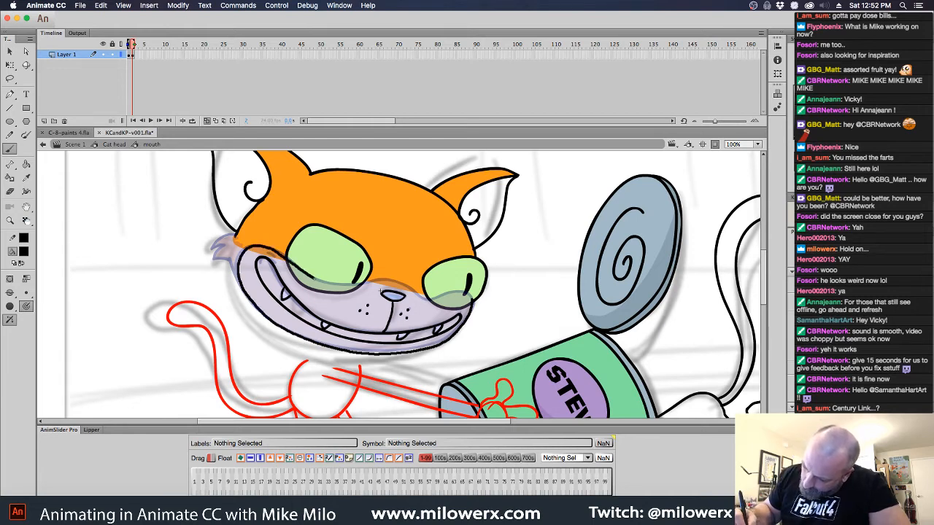
key(super+z)
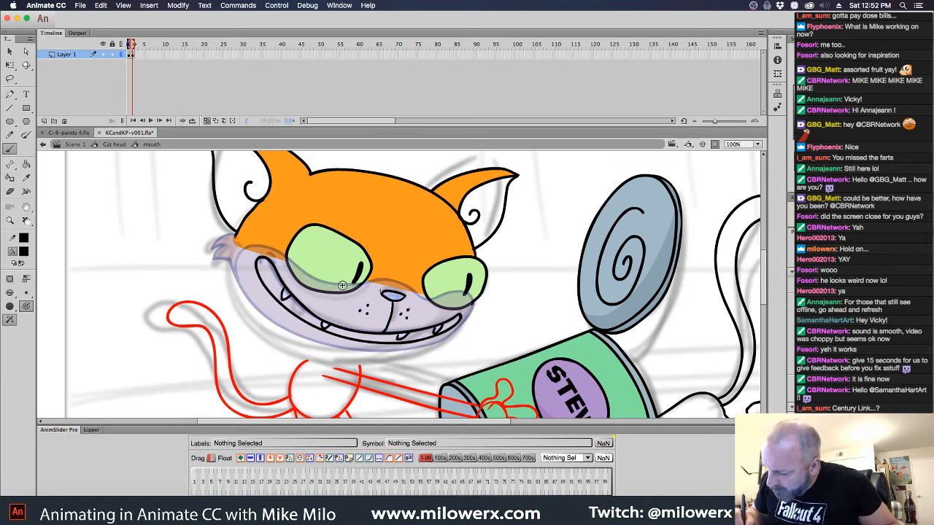
mouse_move(371, 281)
mouse_down()
mouse_move(450, 295)
mouse_move(472, 314)
mouse_move(438, 344)
mouse_move(380, 353)
mouse_move(302, 346)
mouse_move(270, 330)
mouse_move(236, 265)
mouse_move(262, 246)
mouse_move(321, 282)
mouse_up()
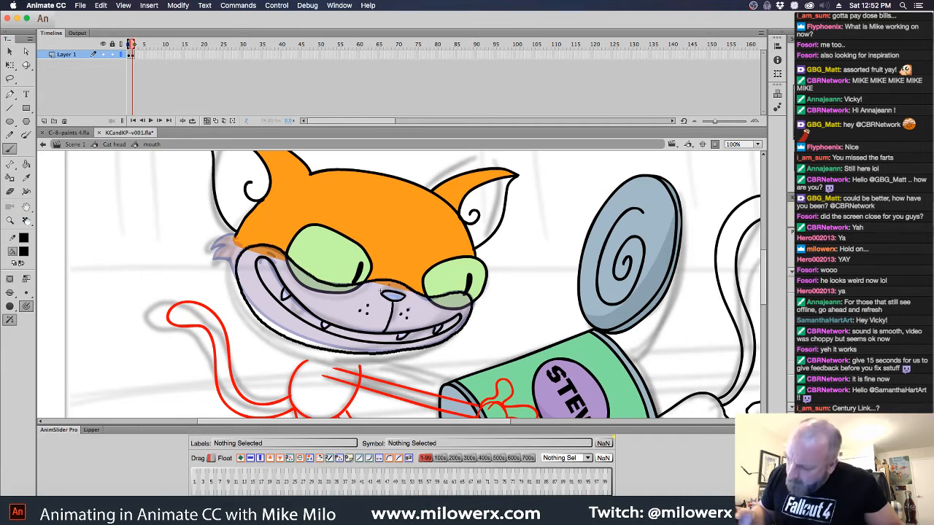
mouse_move(236, 236)
mouse_down()
mouse_move(212, 250)
mouse_move(232, 258)
mouse_up()
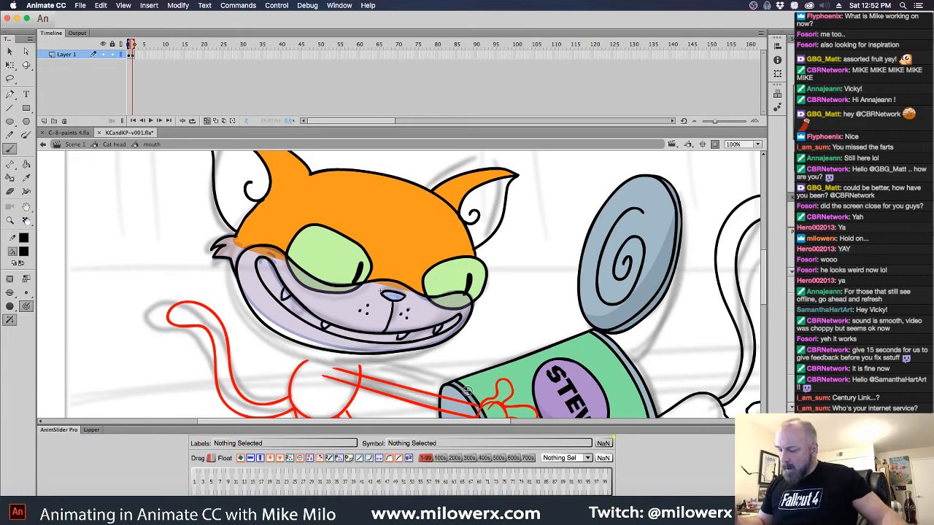
Flip back and forth between frames 1 and 2 to compare the two mouth poses
key(comma)
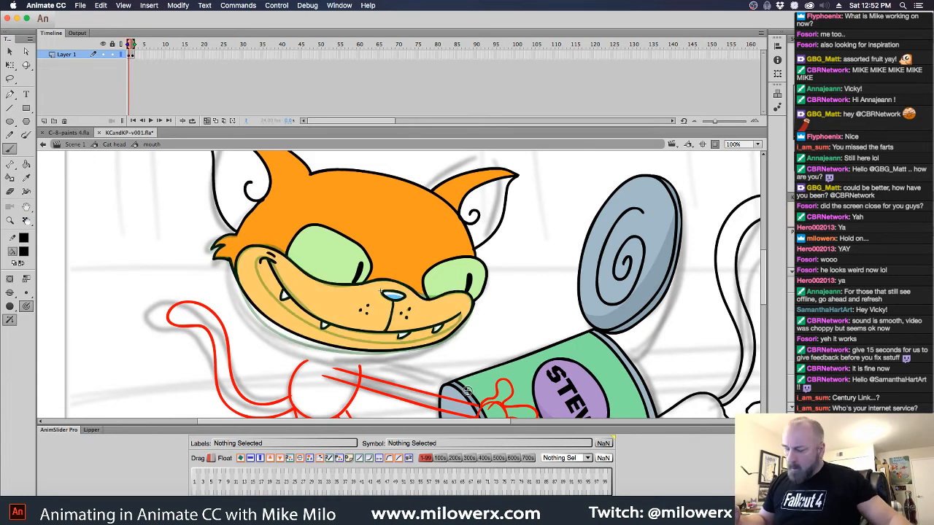
key(period)
key(comma)
key(period)
key(comma)
key(period)
key(comma)
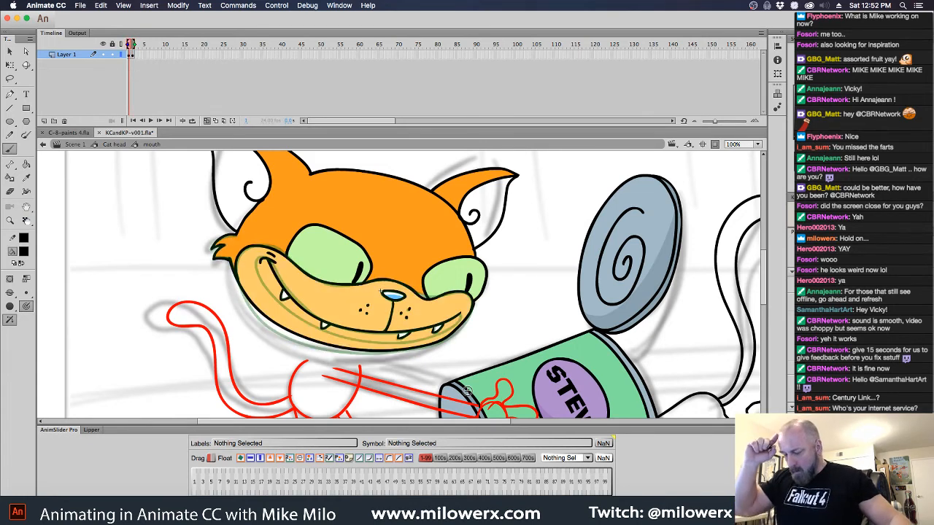
key(period)
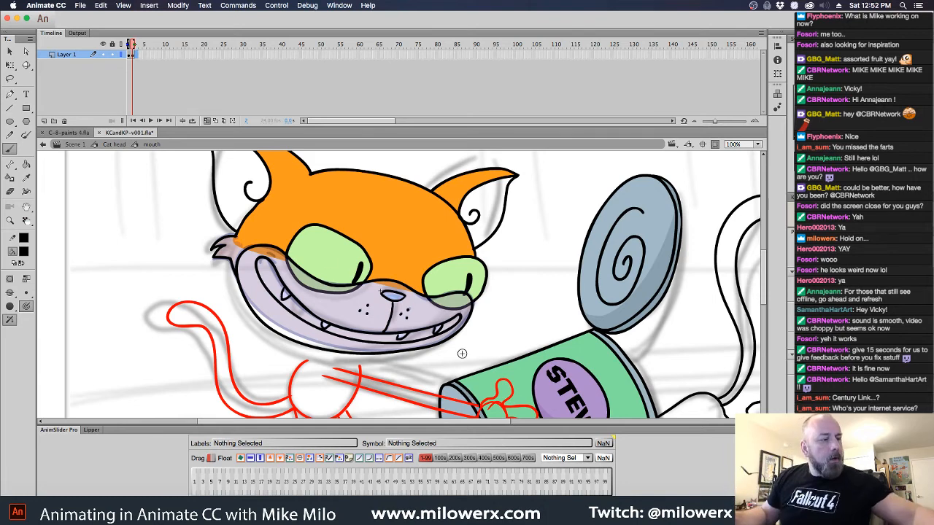
Add a blank keyframe at frame 3 and ink the nose, its center line and a wider open grin with upper and lower teeth
key(period)
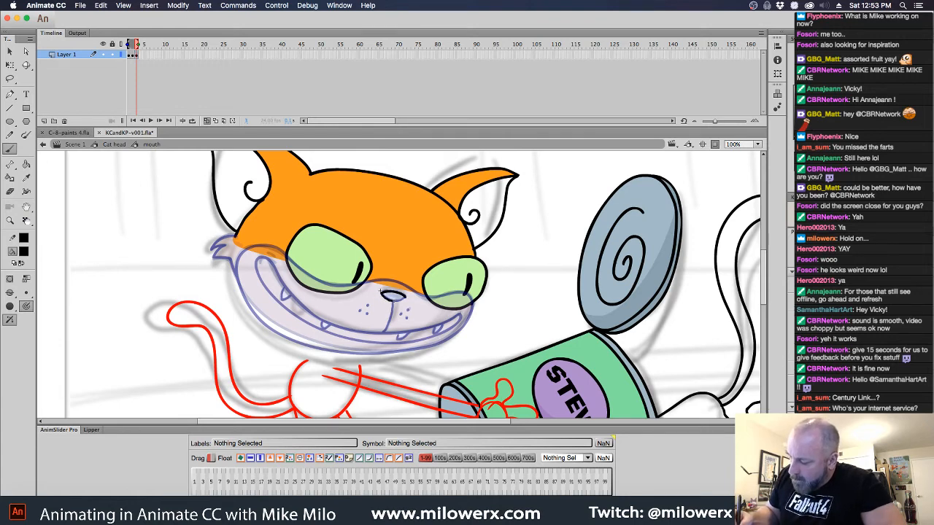
mouse_move(405, 297)
mouse_down()
mouse_move(382, 294)
mouse_move(388, 324)
mouse_up()
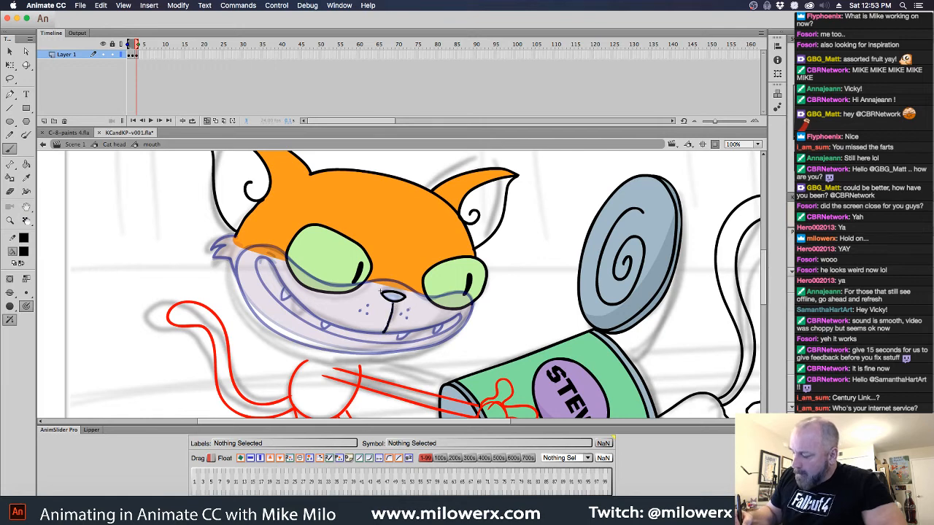
drag(462, 312, 381, 332)
mouse_move(315, 316)
mouse_down()
mouse_move(275, 267)
mouse_move(250, 260)
mouse_move(260, 308)
mouse_move(340, 354)
mouse_move(418, 350)
mouse_move(453, 333)
mouse_move(463, 312)
mouse_up()
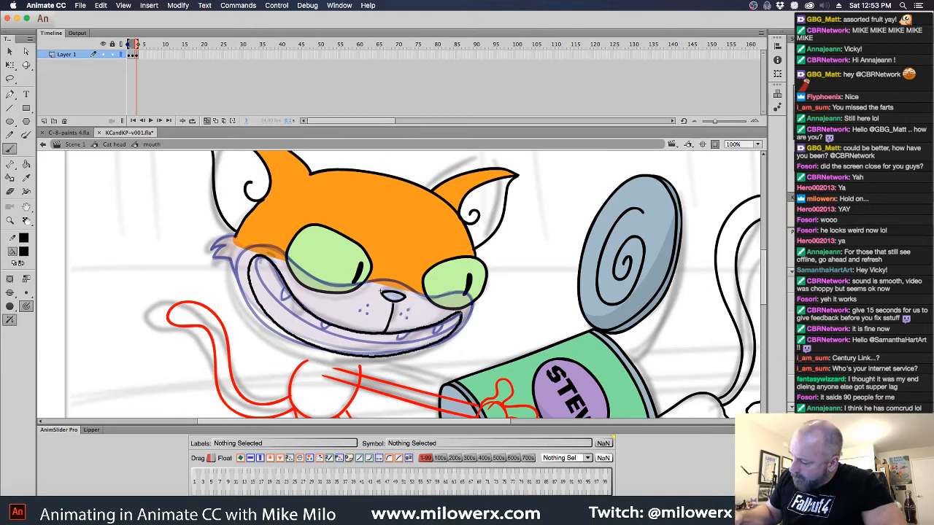
key(super+z)
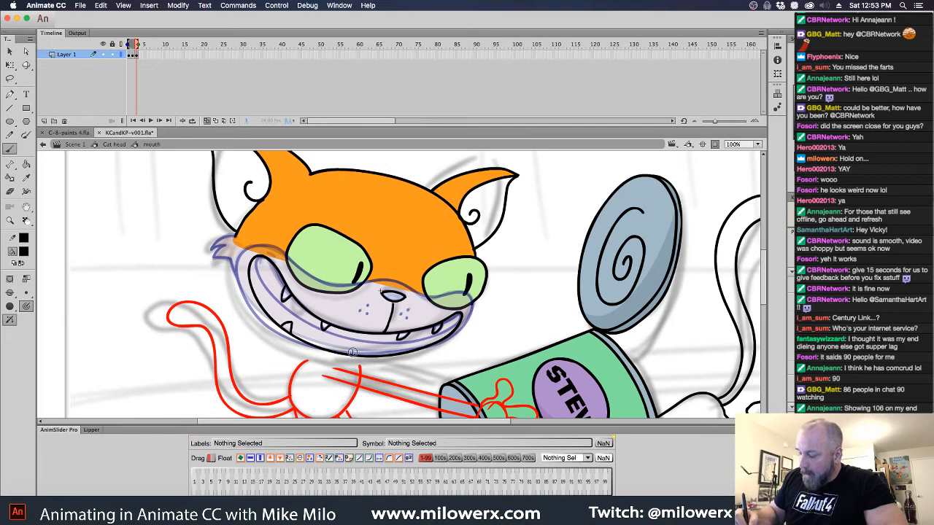
drag(354, 354, 364, 355)
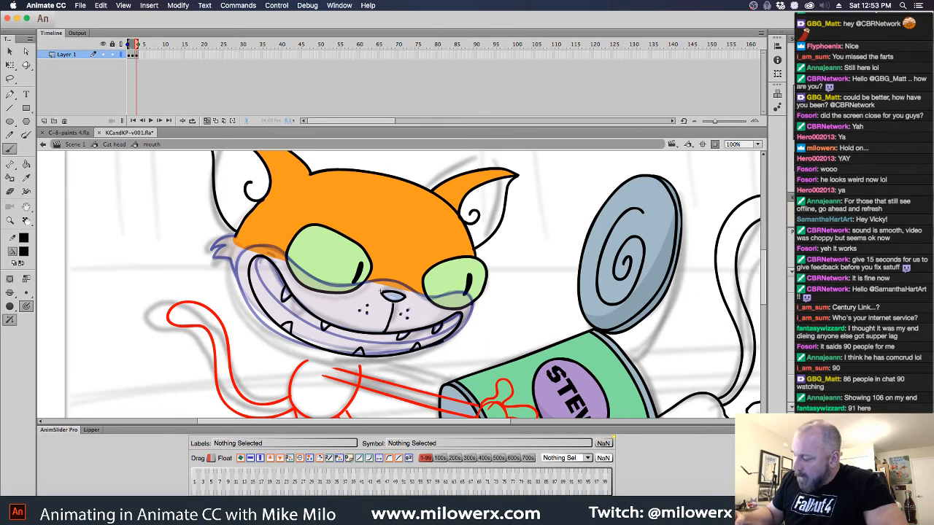
Ink the muzzle contour and cheek fur tuft on frame 3, and draw a tongue inside the open mouth
mouse_move(471, 296)
mouse_down()
mouse_move(326, 281)
mouse_move(266, 248)
mouse_move(241, 259)
mouse_move(248, 311)
mouse_move(292, 340)
mouse_up()
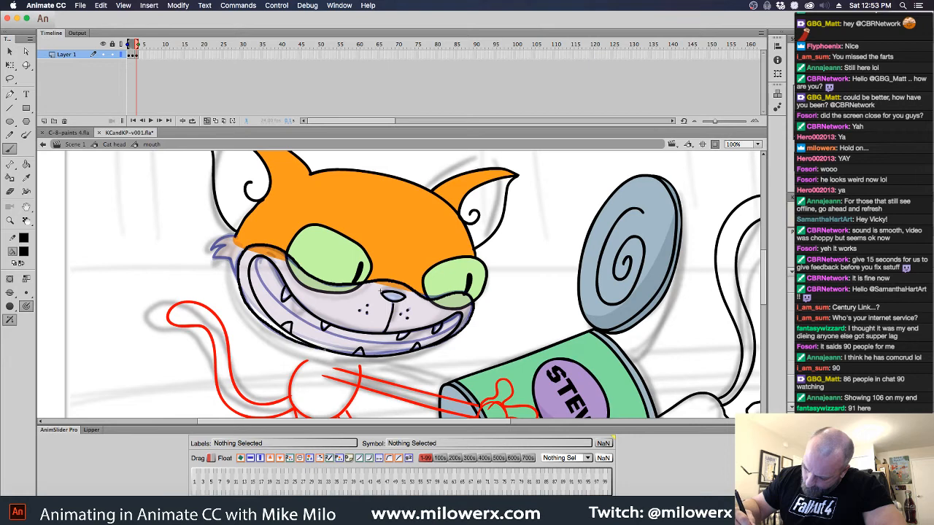
drag(442, 343, 474, 308)
mouse_move(238, 236)
mouse_down()
mouse_move(211, 249)
mouse_move(234, 260)
mouse_move(237, 280)
mouse_up()
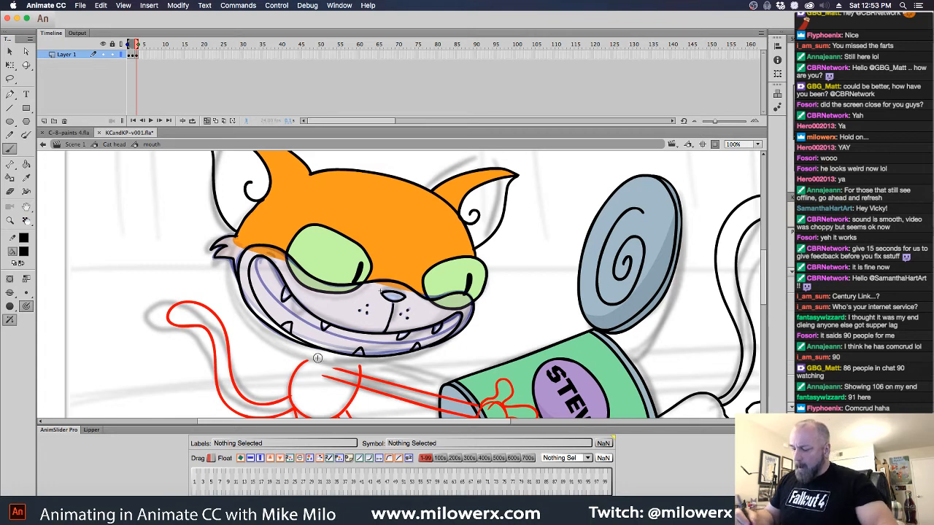
drag(293, 332, 365, 344)
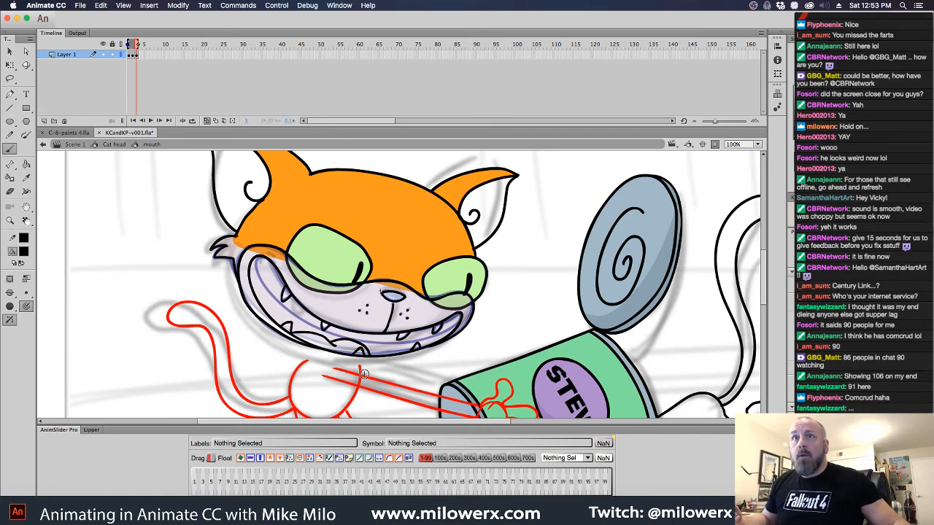
Flip between frames 2 and 3 to compare the narrow and wide mouth poses
key(comma)
key(period)
key(comma)
key(period)
key(comma)
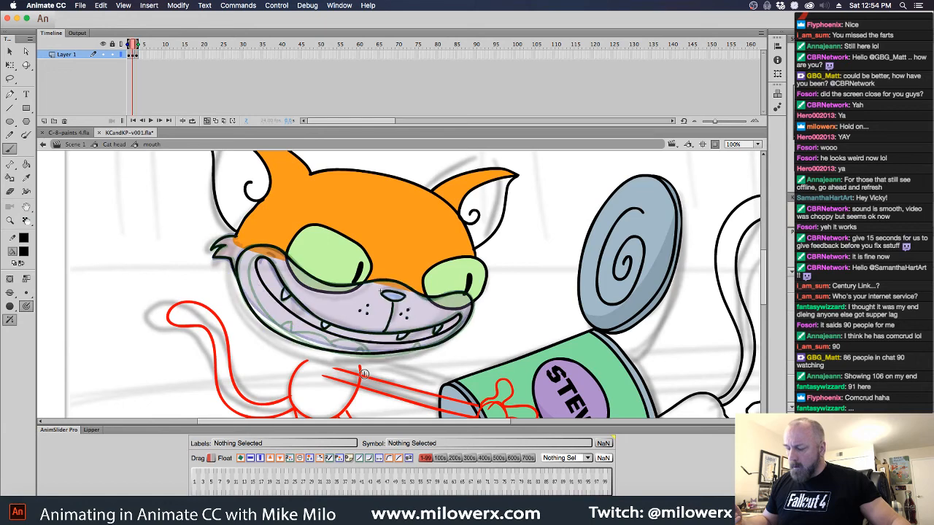
key(period)
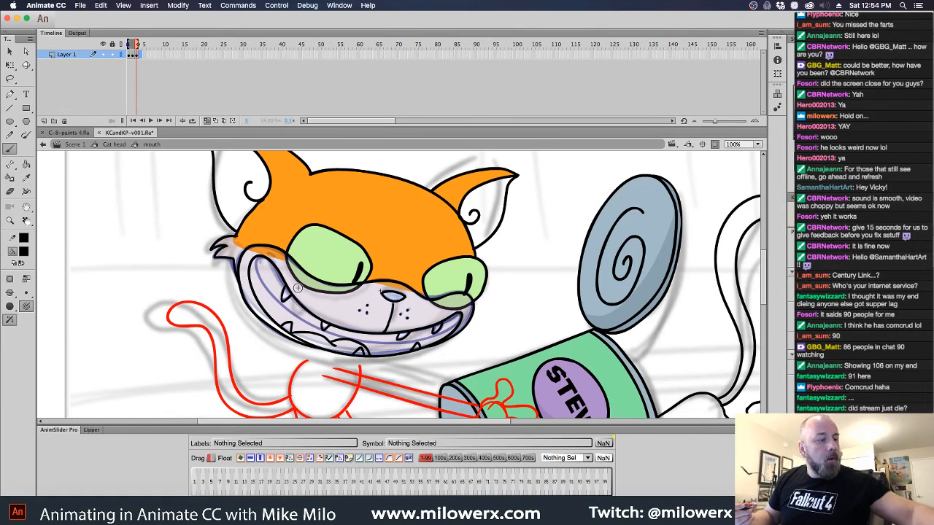
Add a blank keyframe at frame 4 of Layer 1
key(period)
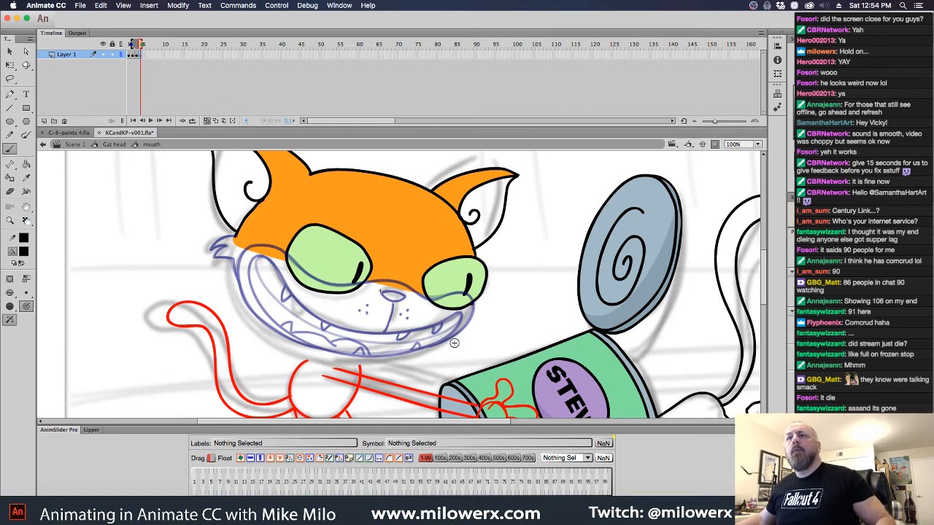
Switch to Chrome and from there to OBS
click(2, 452)
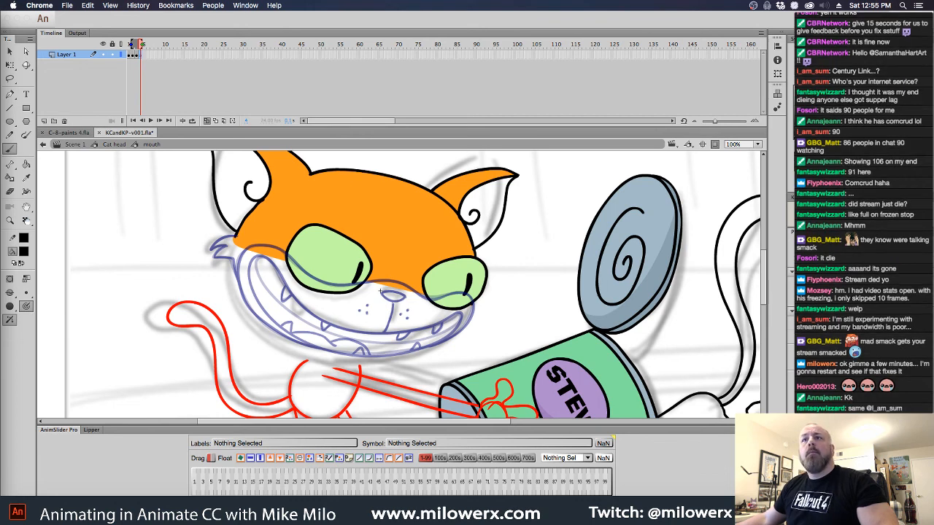
key(super+Tab)
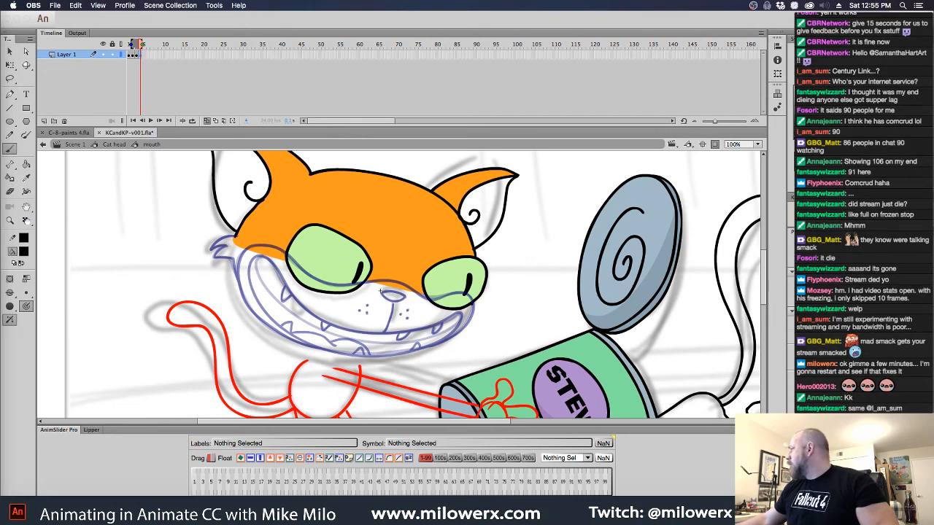